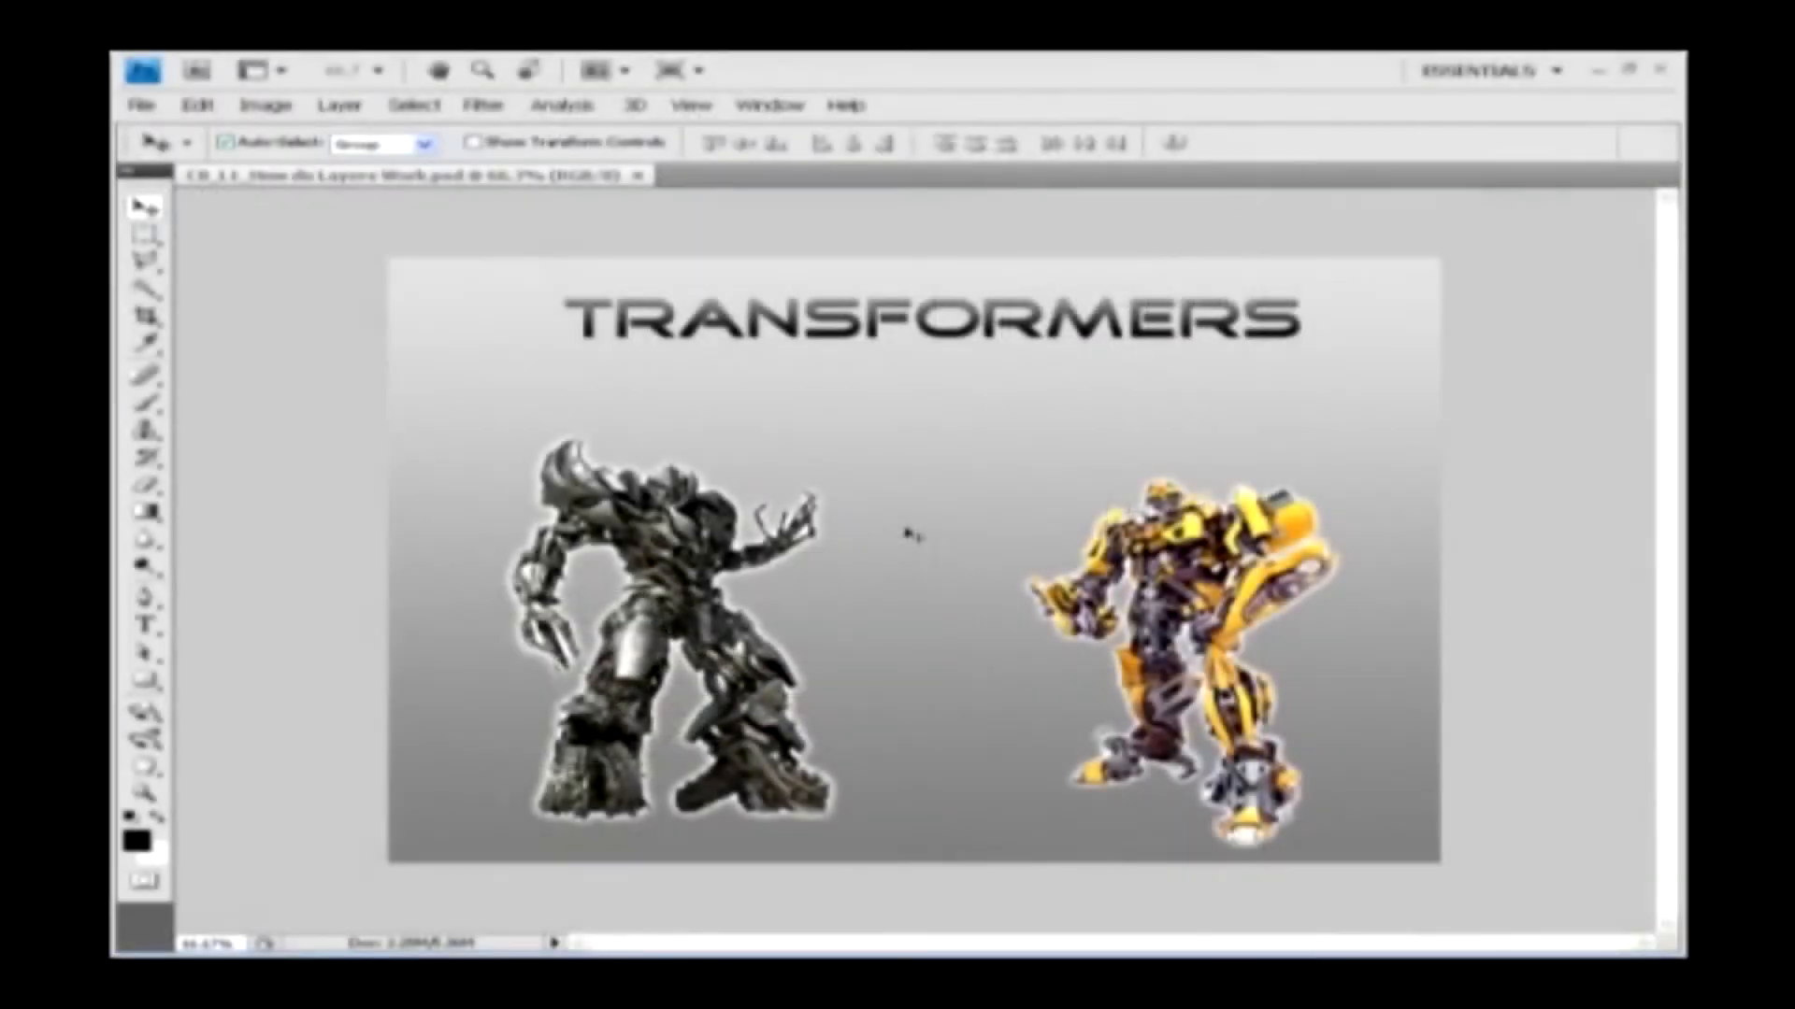
Display the document's list of layers and lower Layer 2's opacity to 95%
click(770, 105)
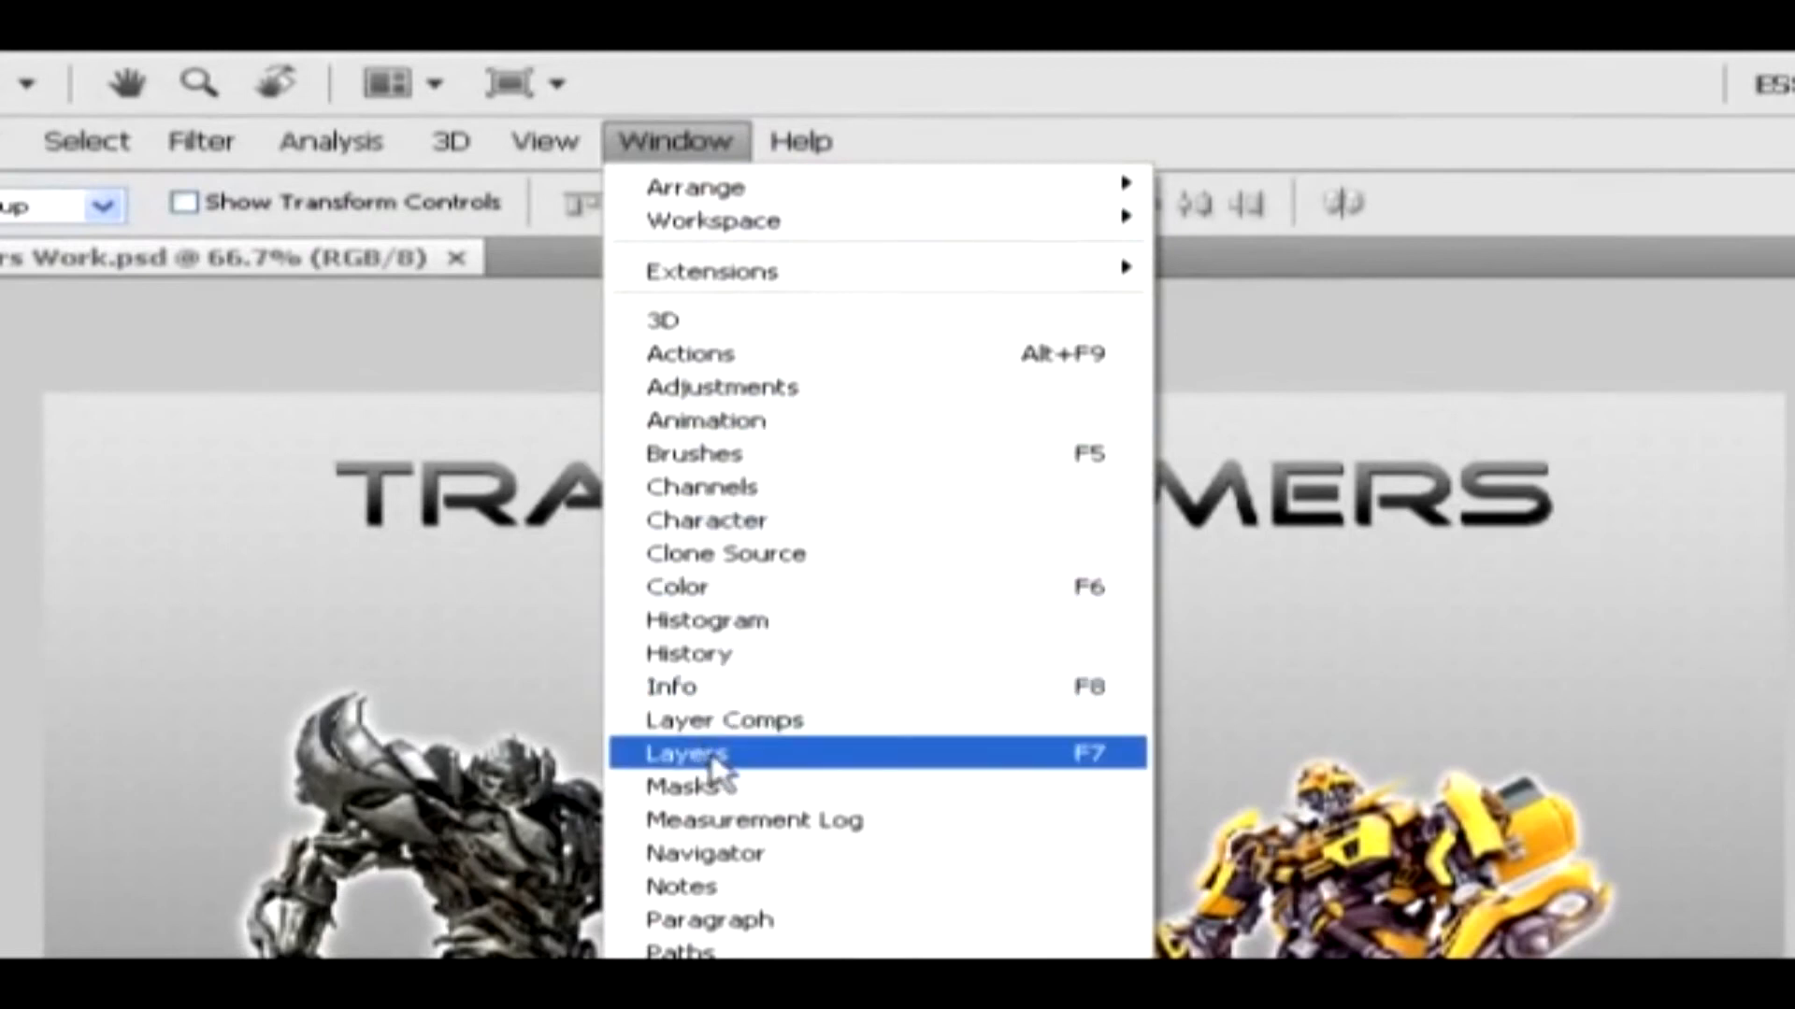
click(729, 759)
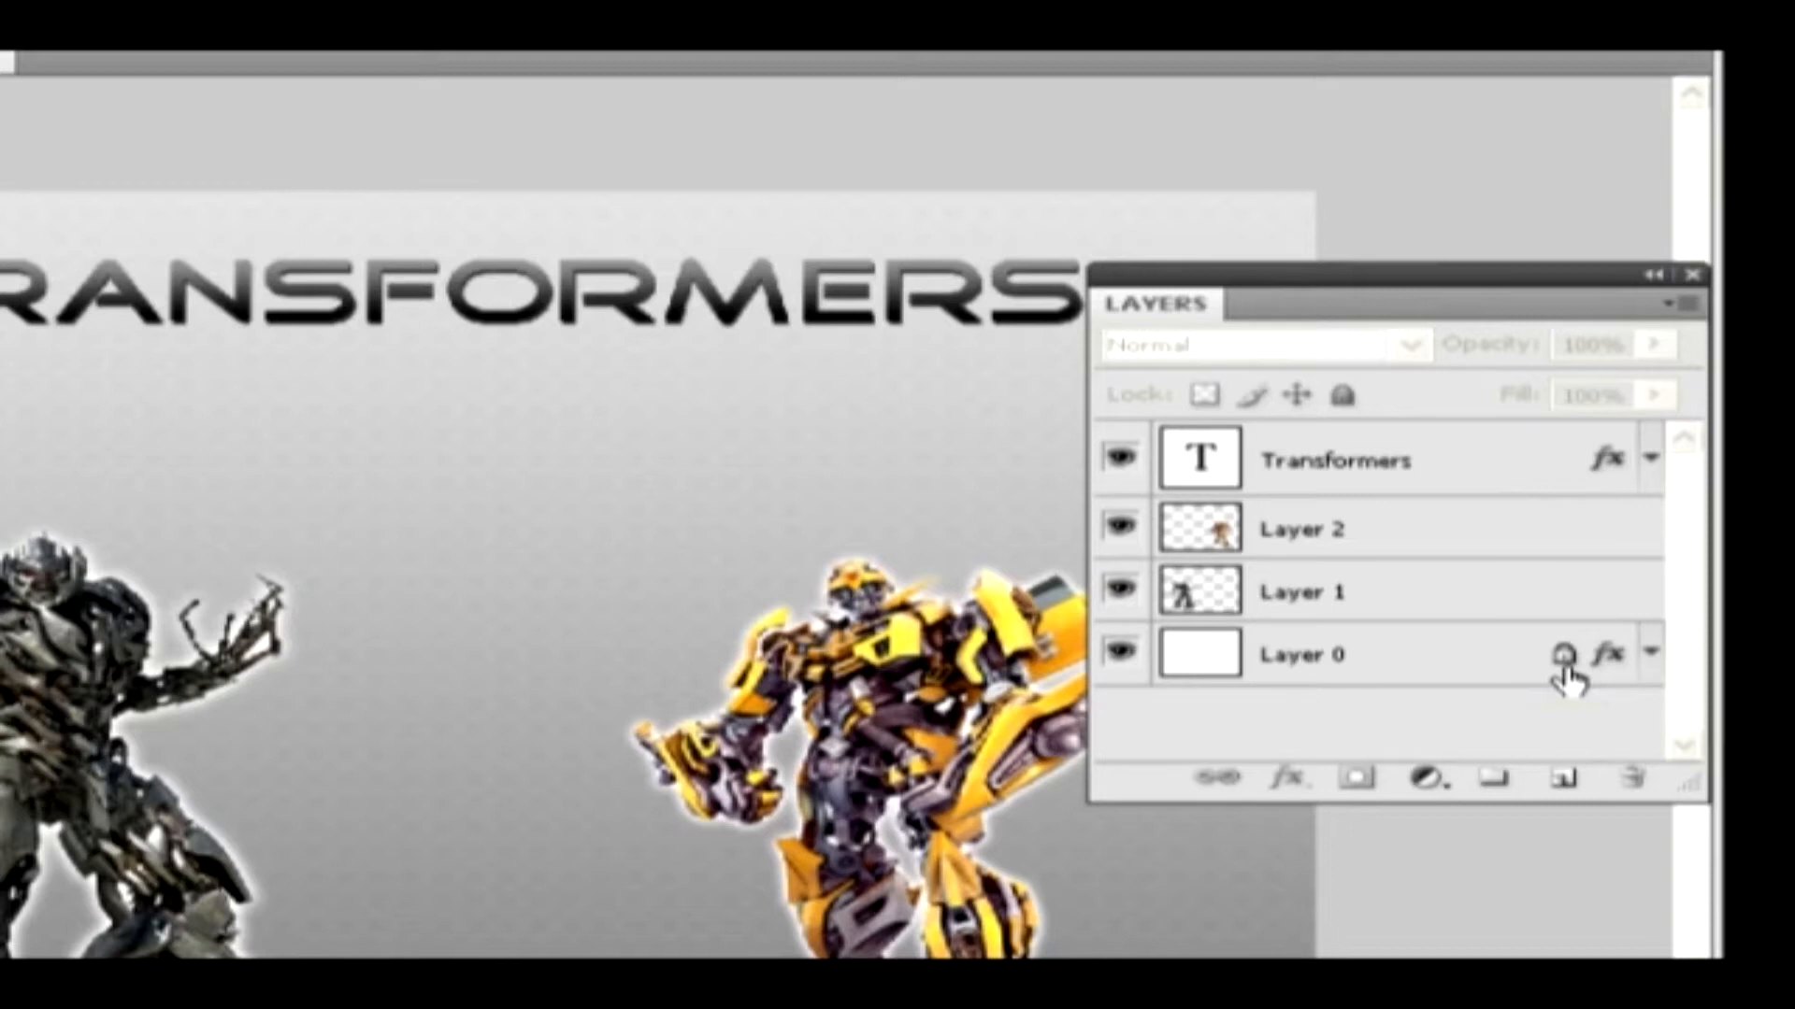
click(1408, 540)
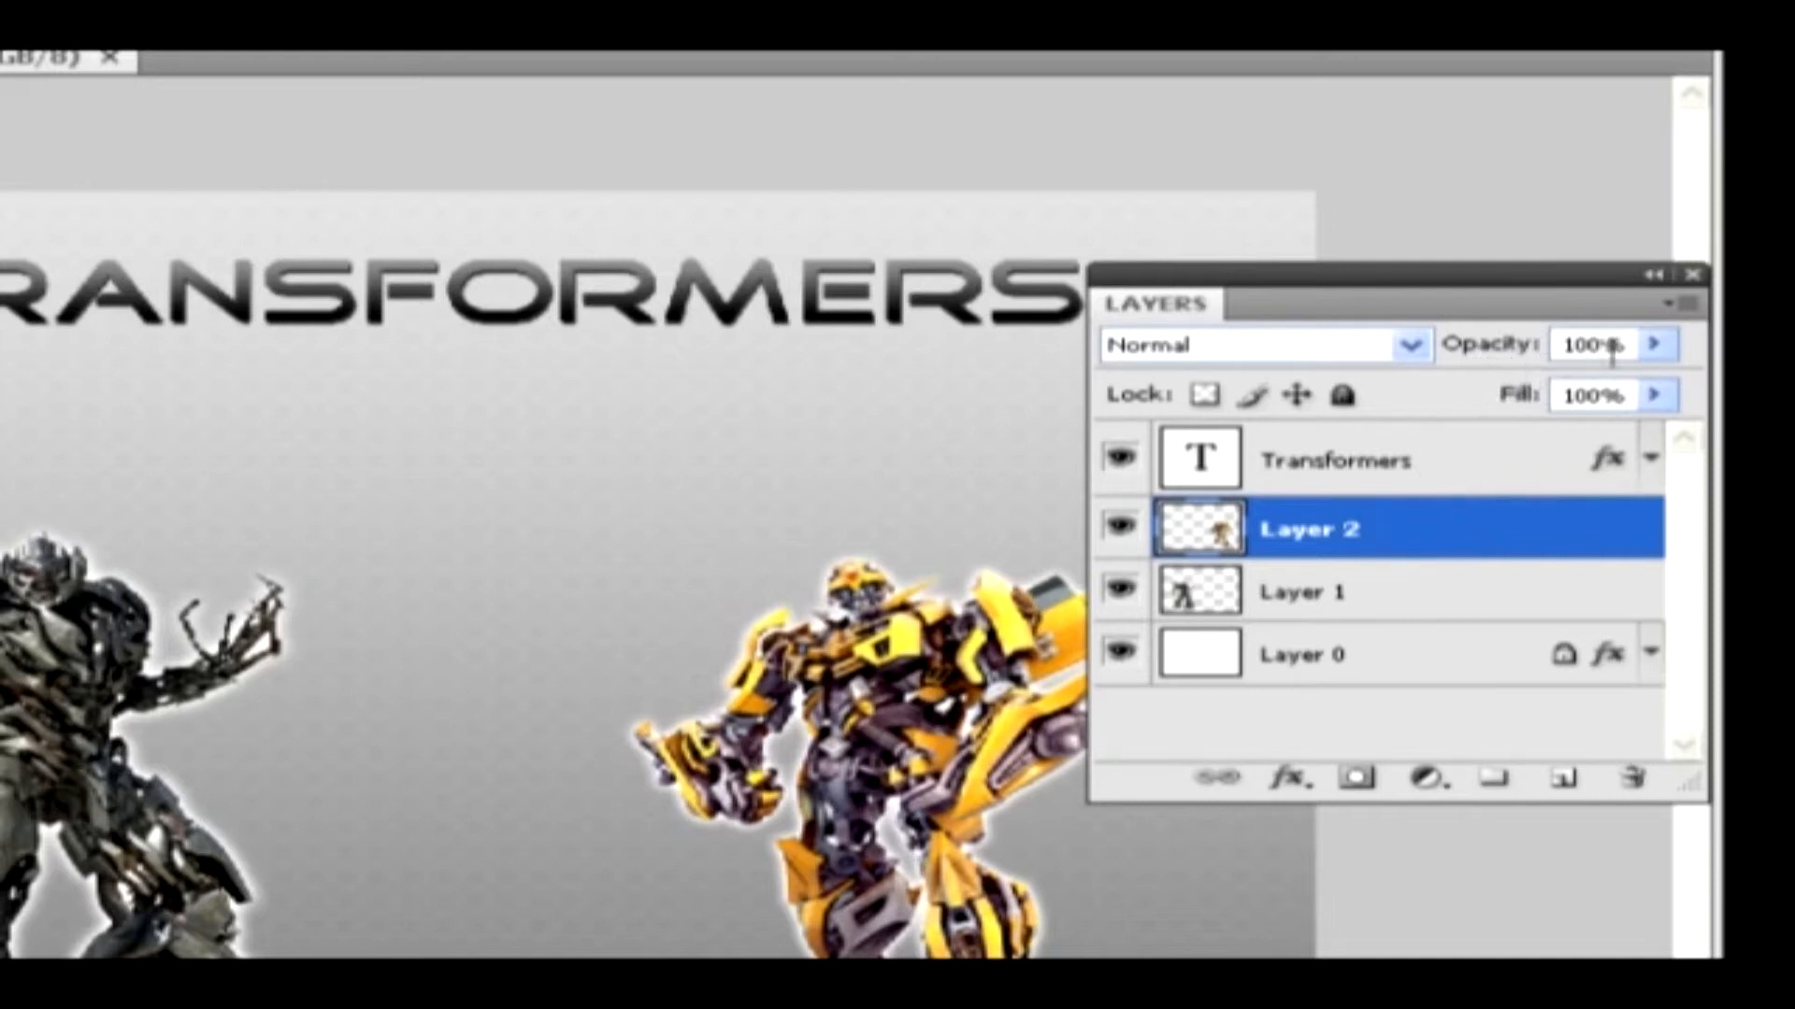
click(1656, 345)
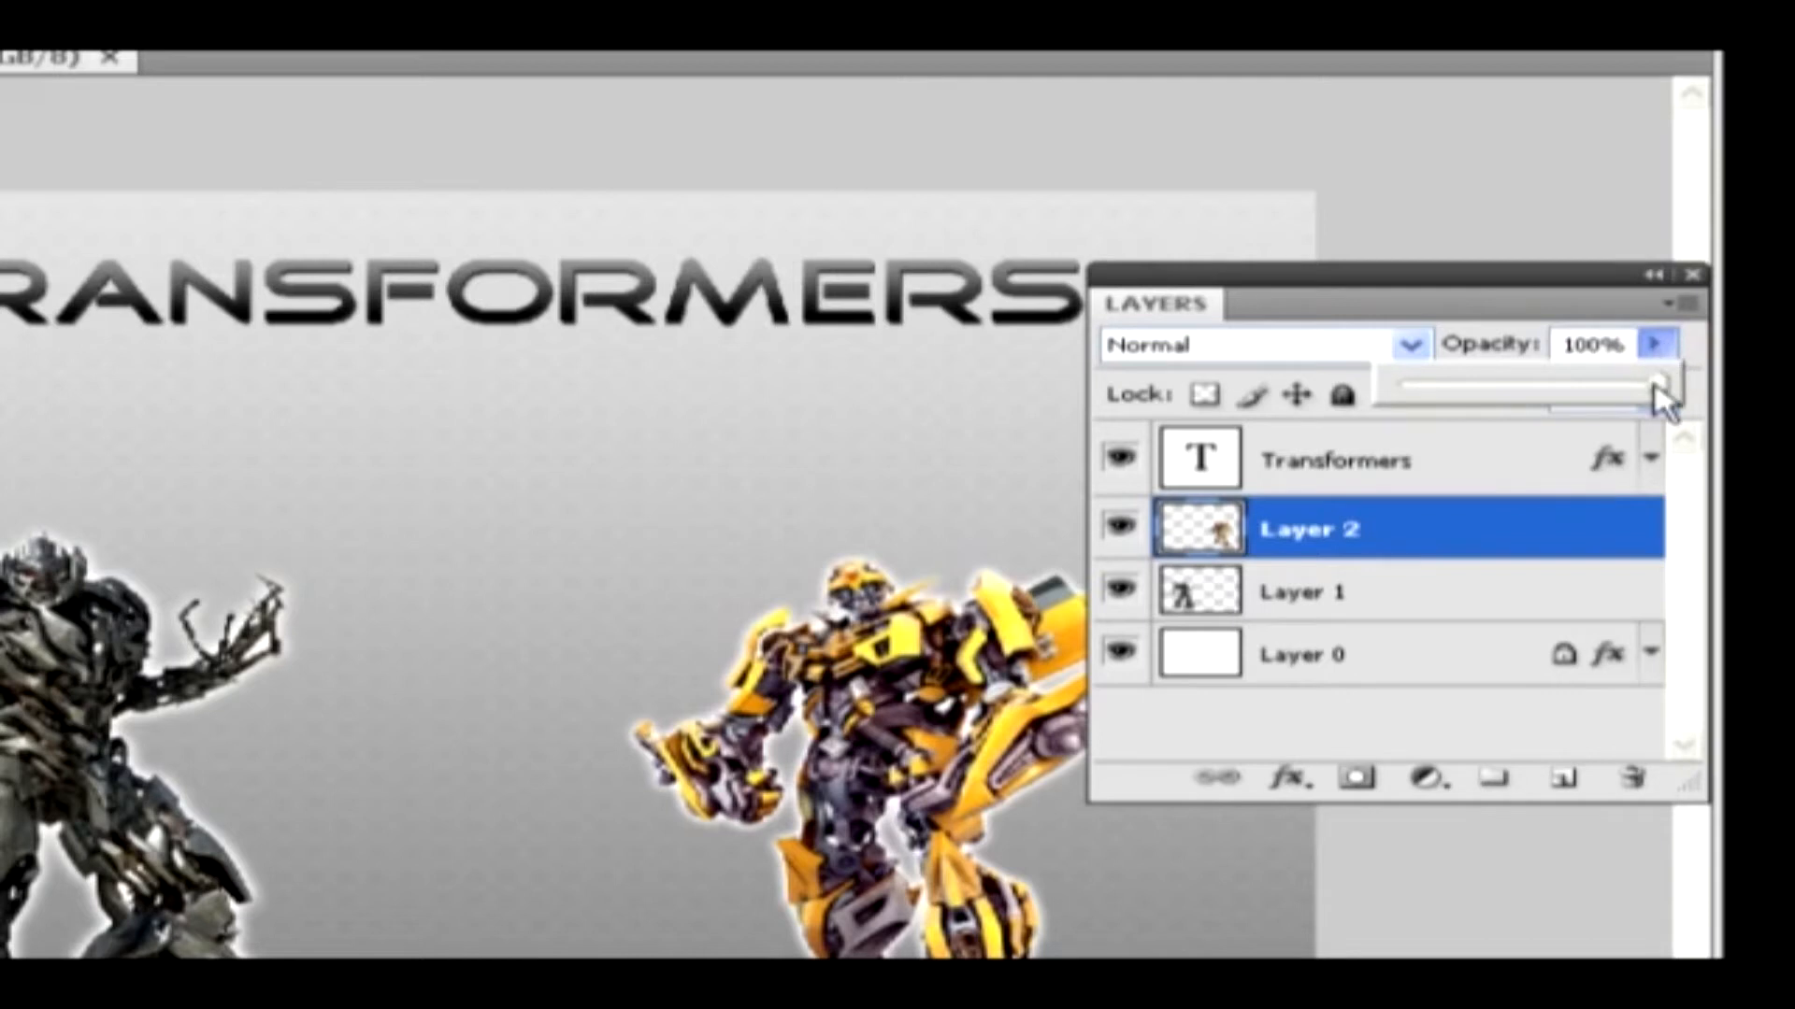
mouse_move(1657, 388)
mouse_down()
mouse_move(1514, 392)
mouse_move(1647, 391)
mouse_up()
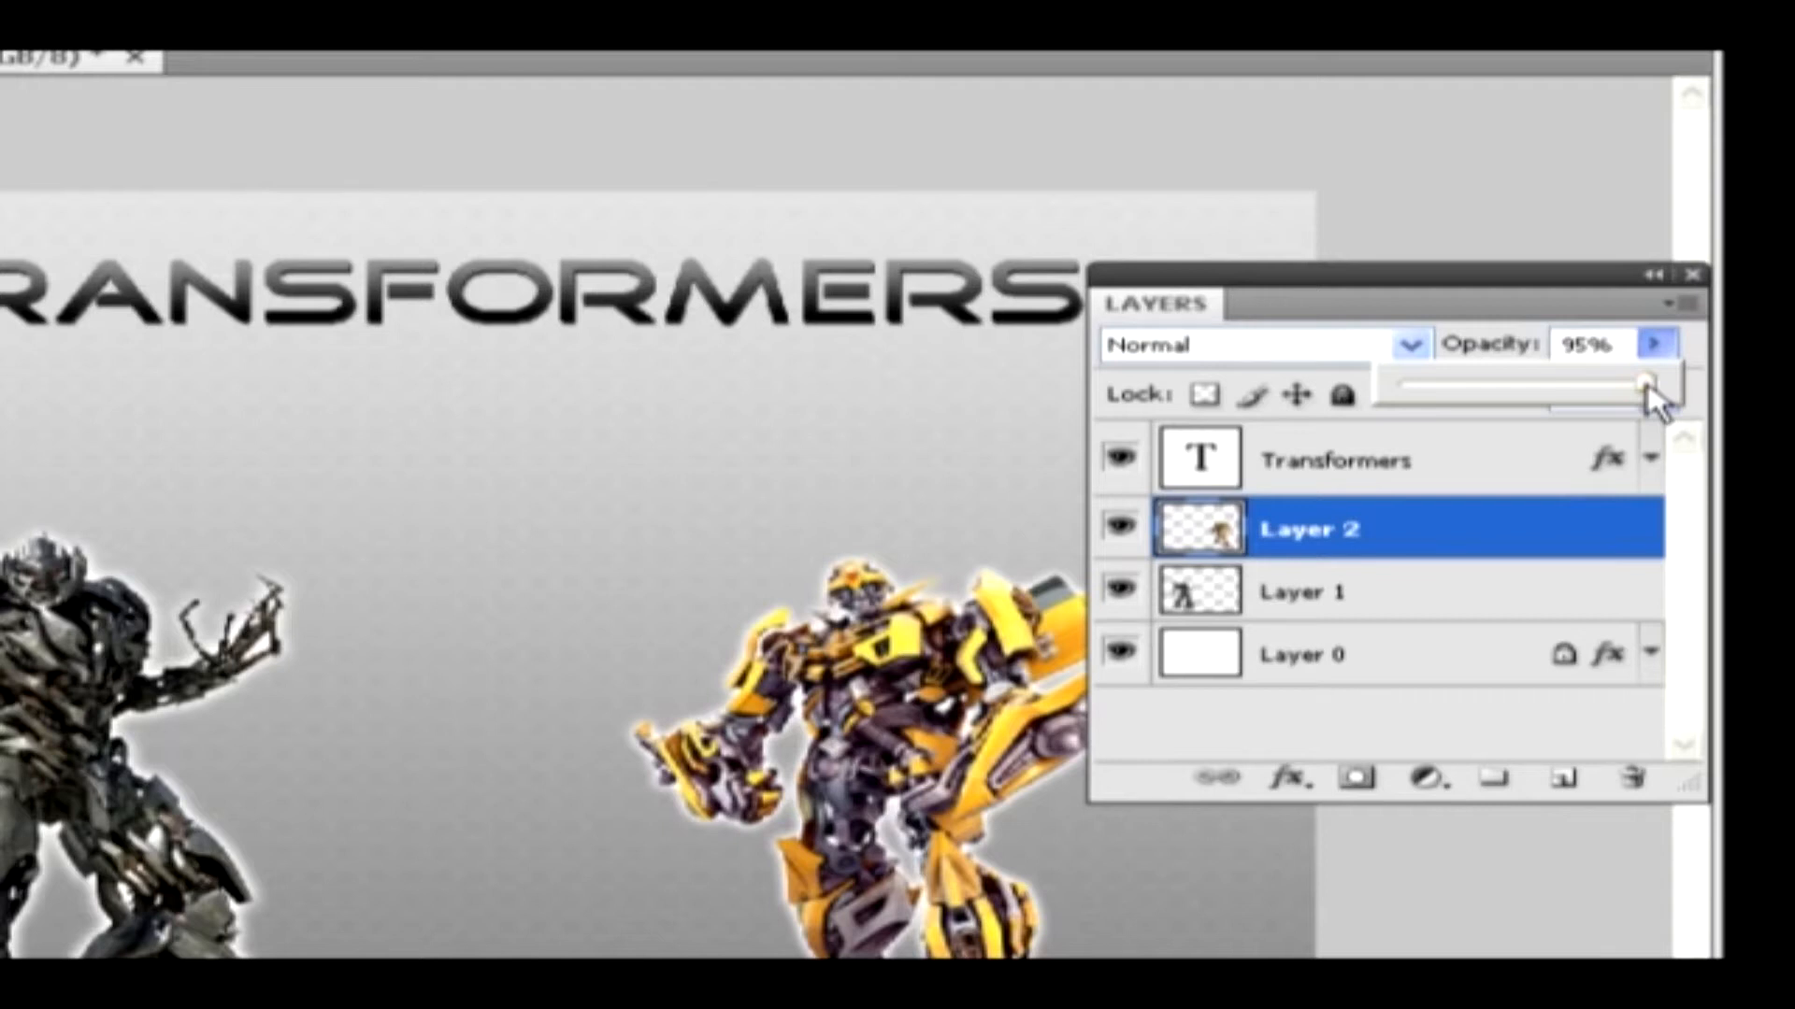
click(1514, 426)
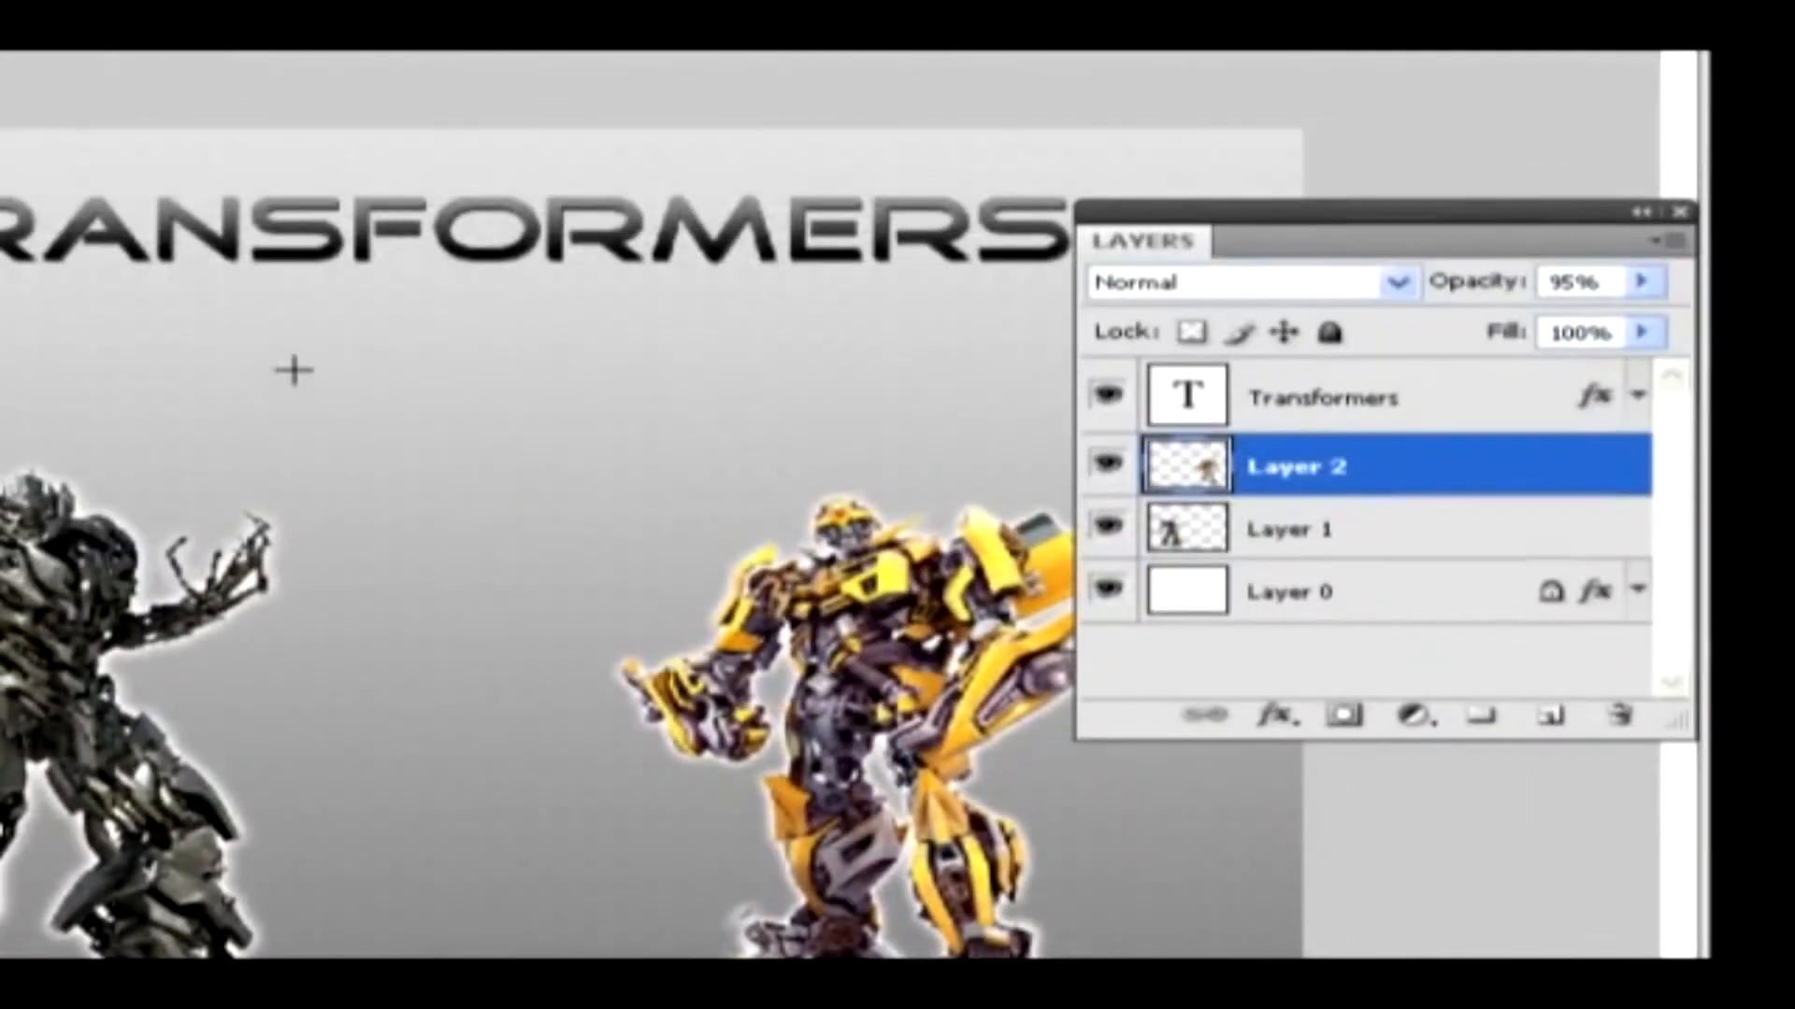
Draw a black rectangle shape below the Transformers title and reduce its fill to 12%
drag(292, 367, 683, 482)
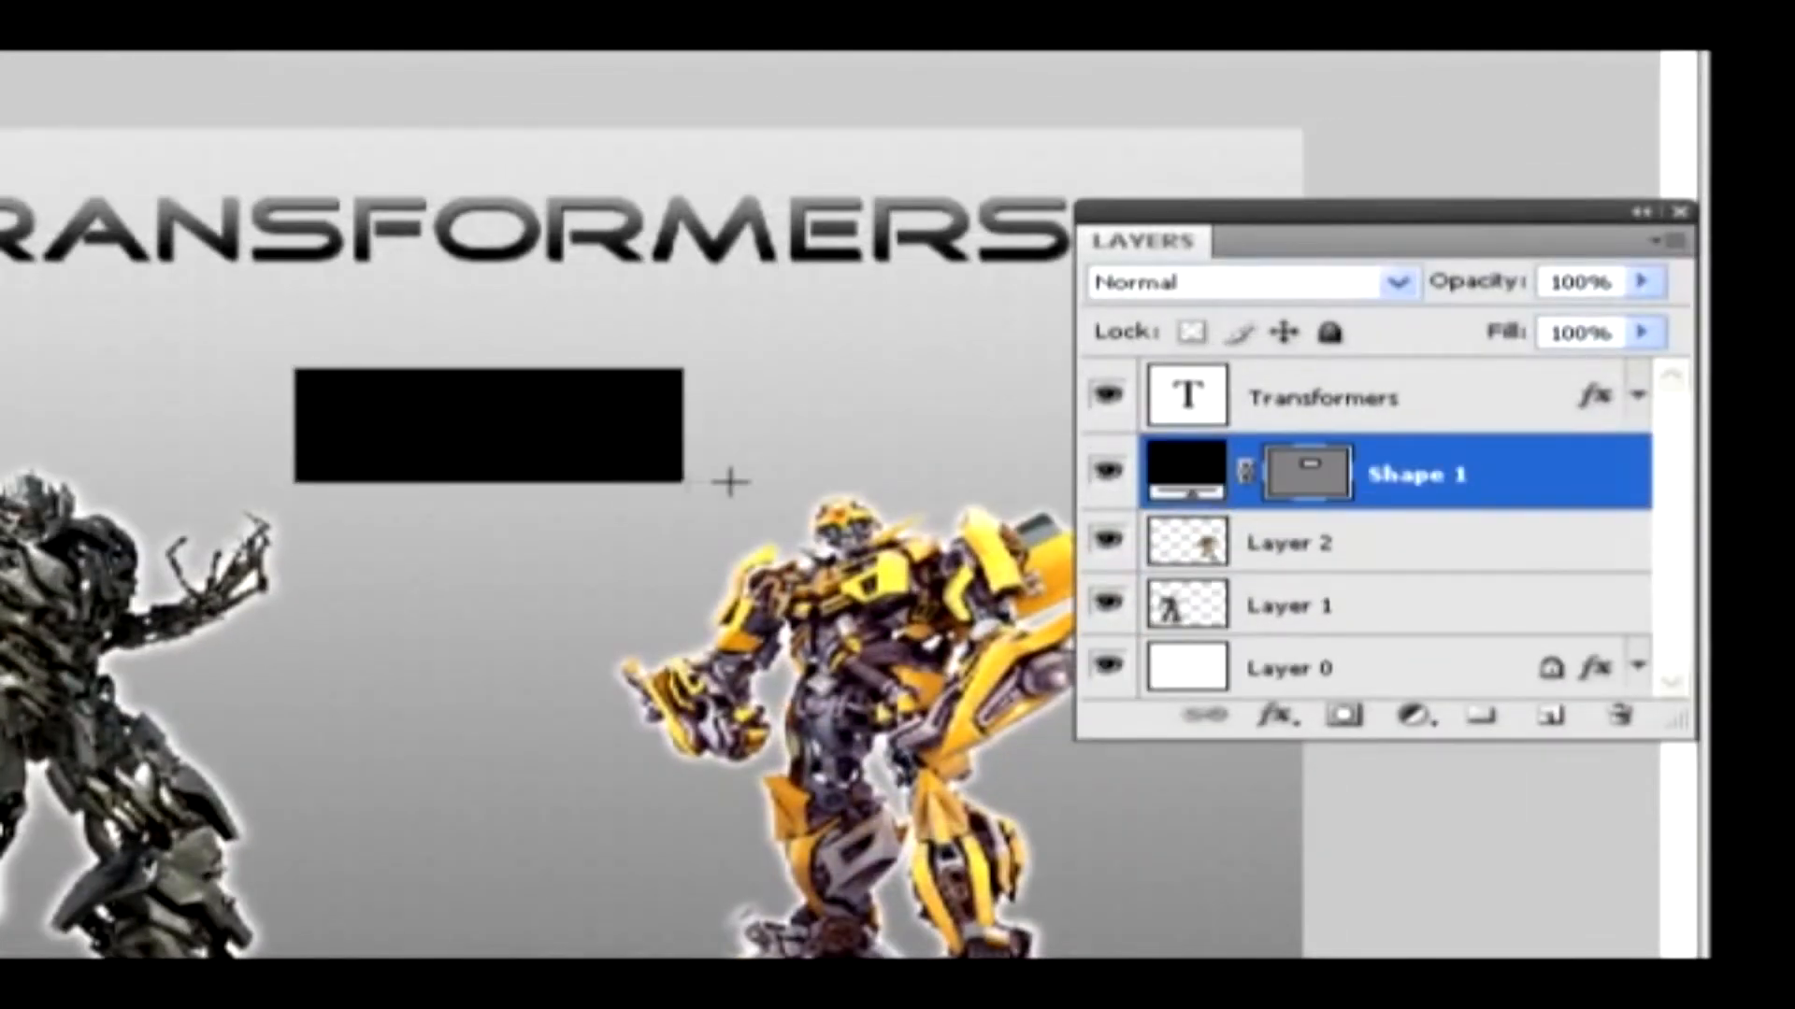
click(1638, 335)
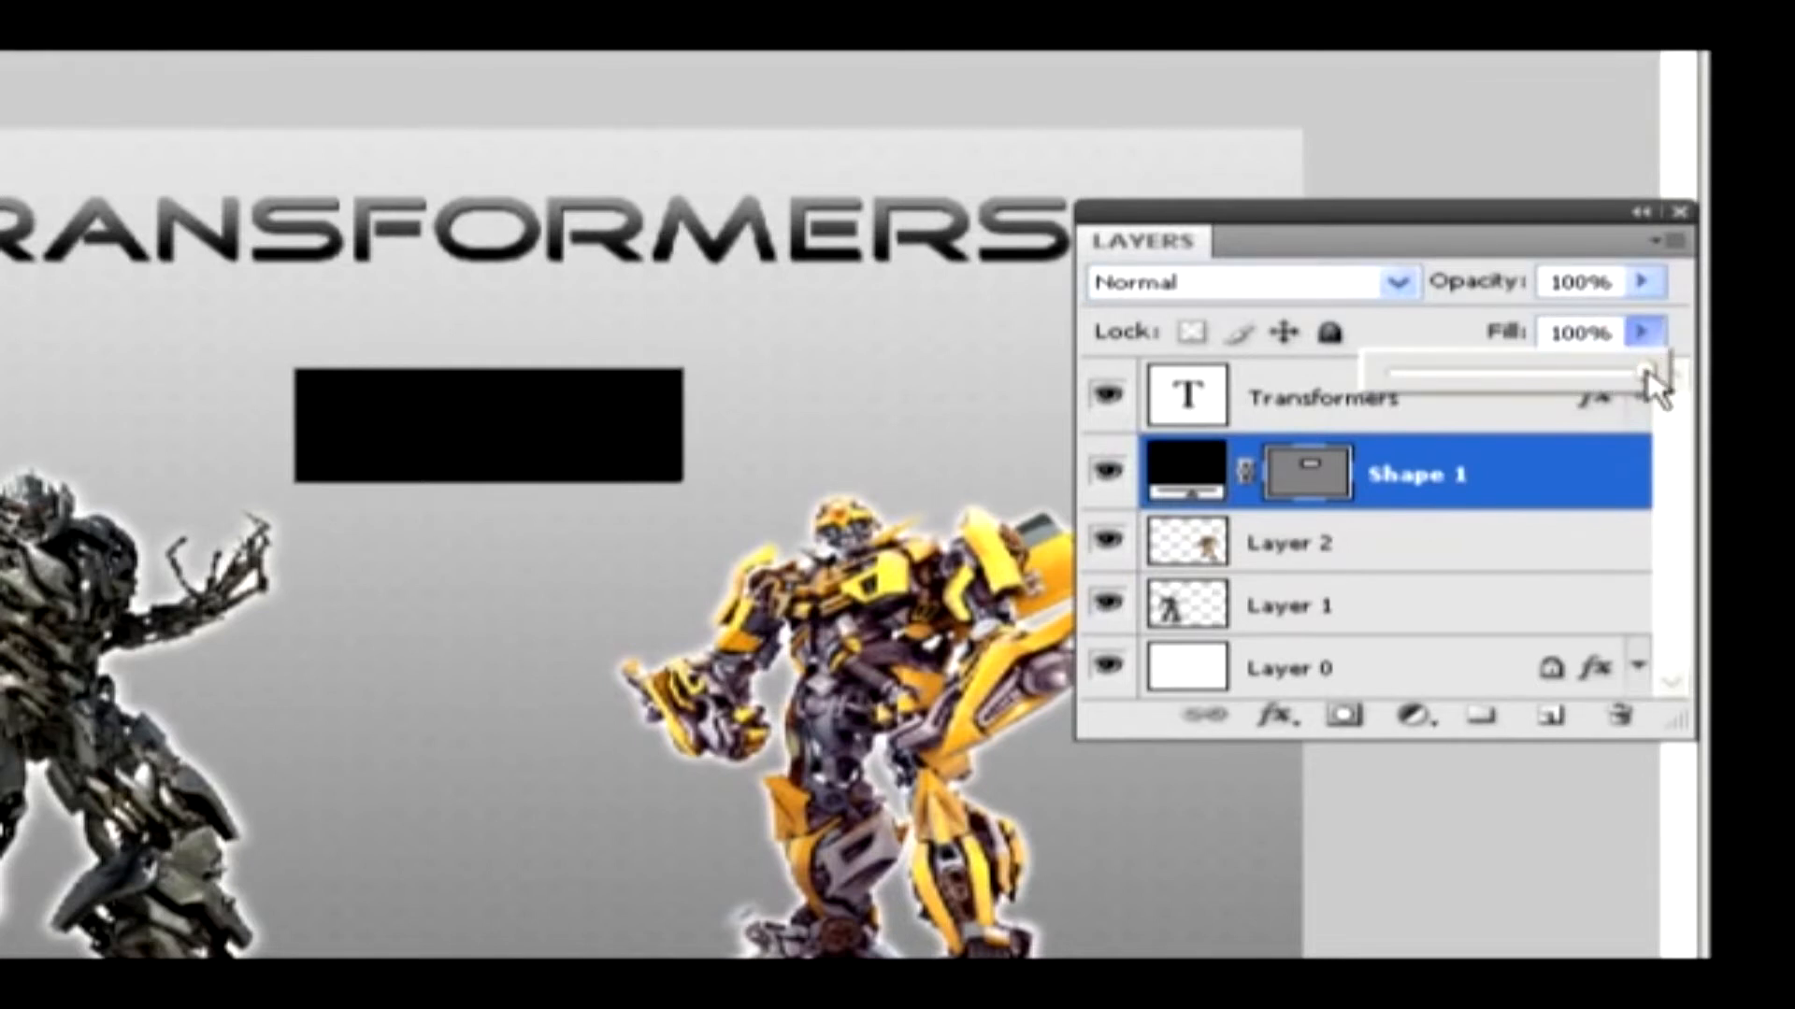
drag(1645, 372, 1416, 372)
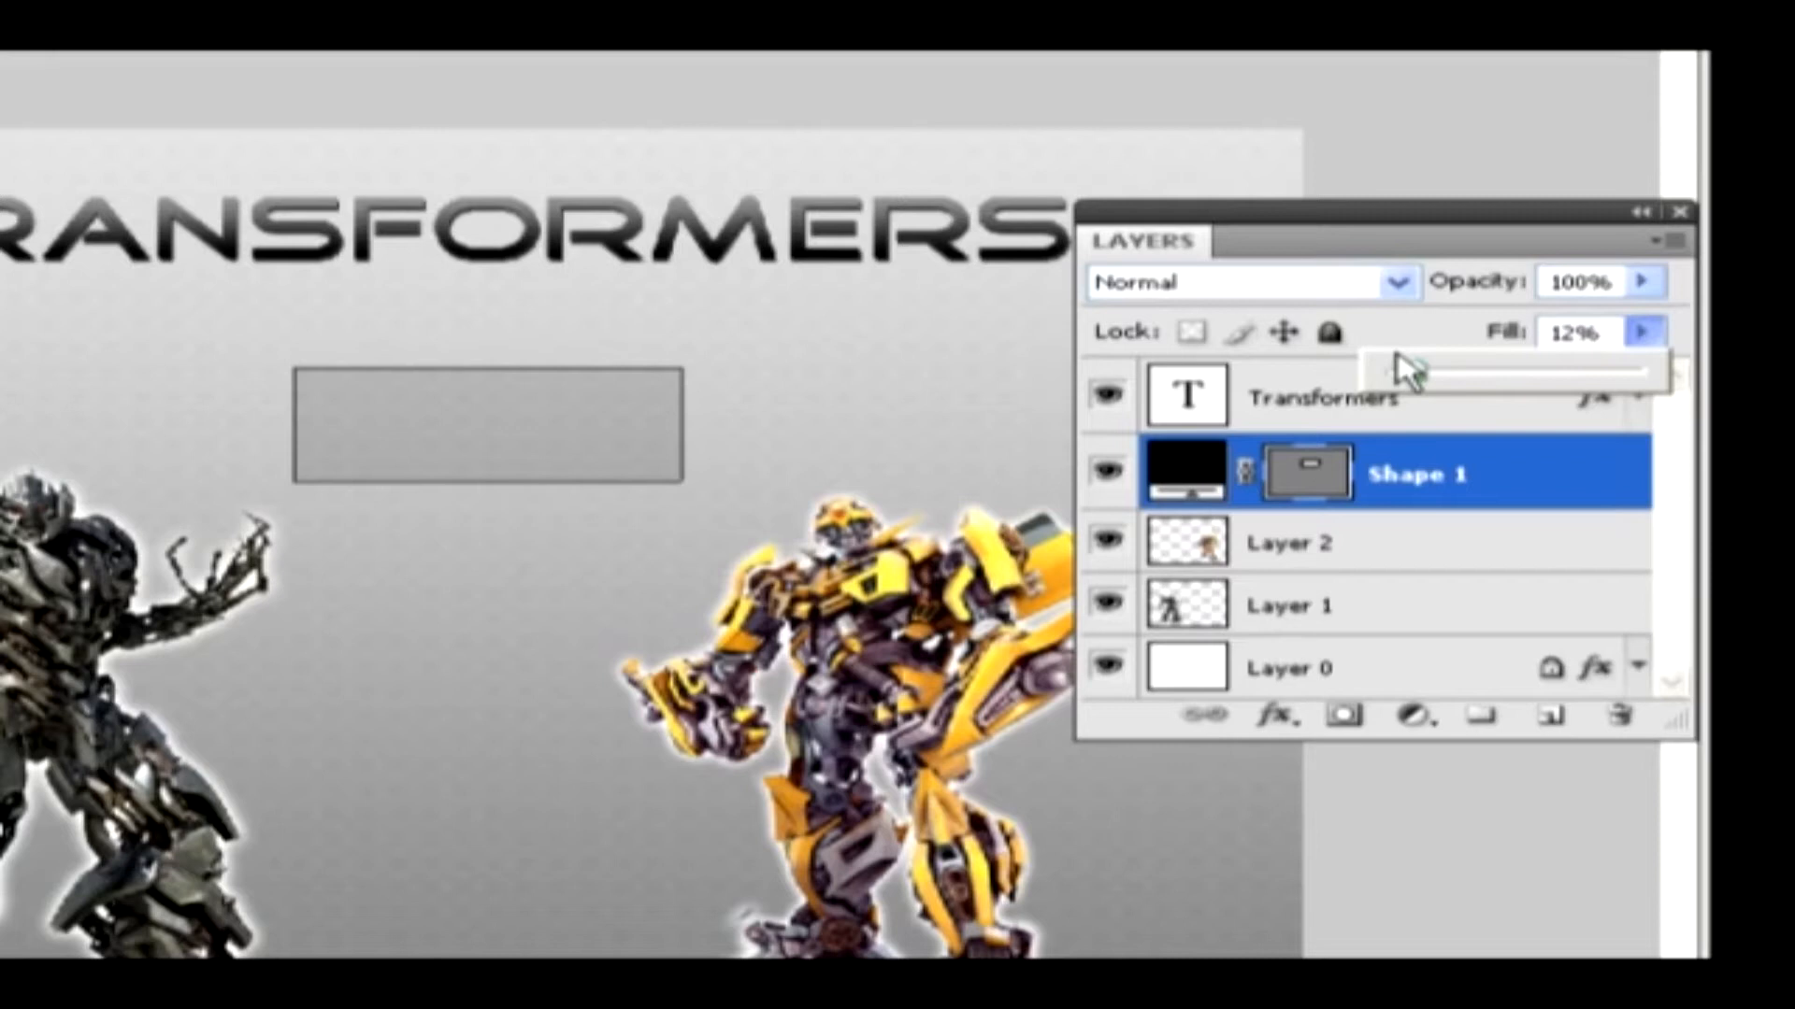
click(1383, 531)
Duplicate Layer 2 within the same document under the name "image 2"
click(1385, 543)
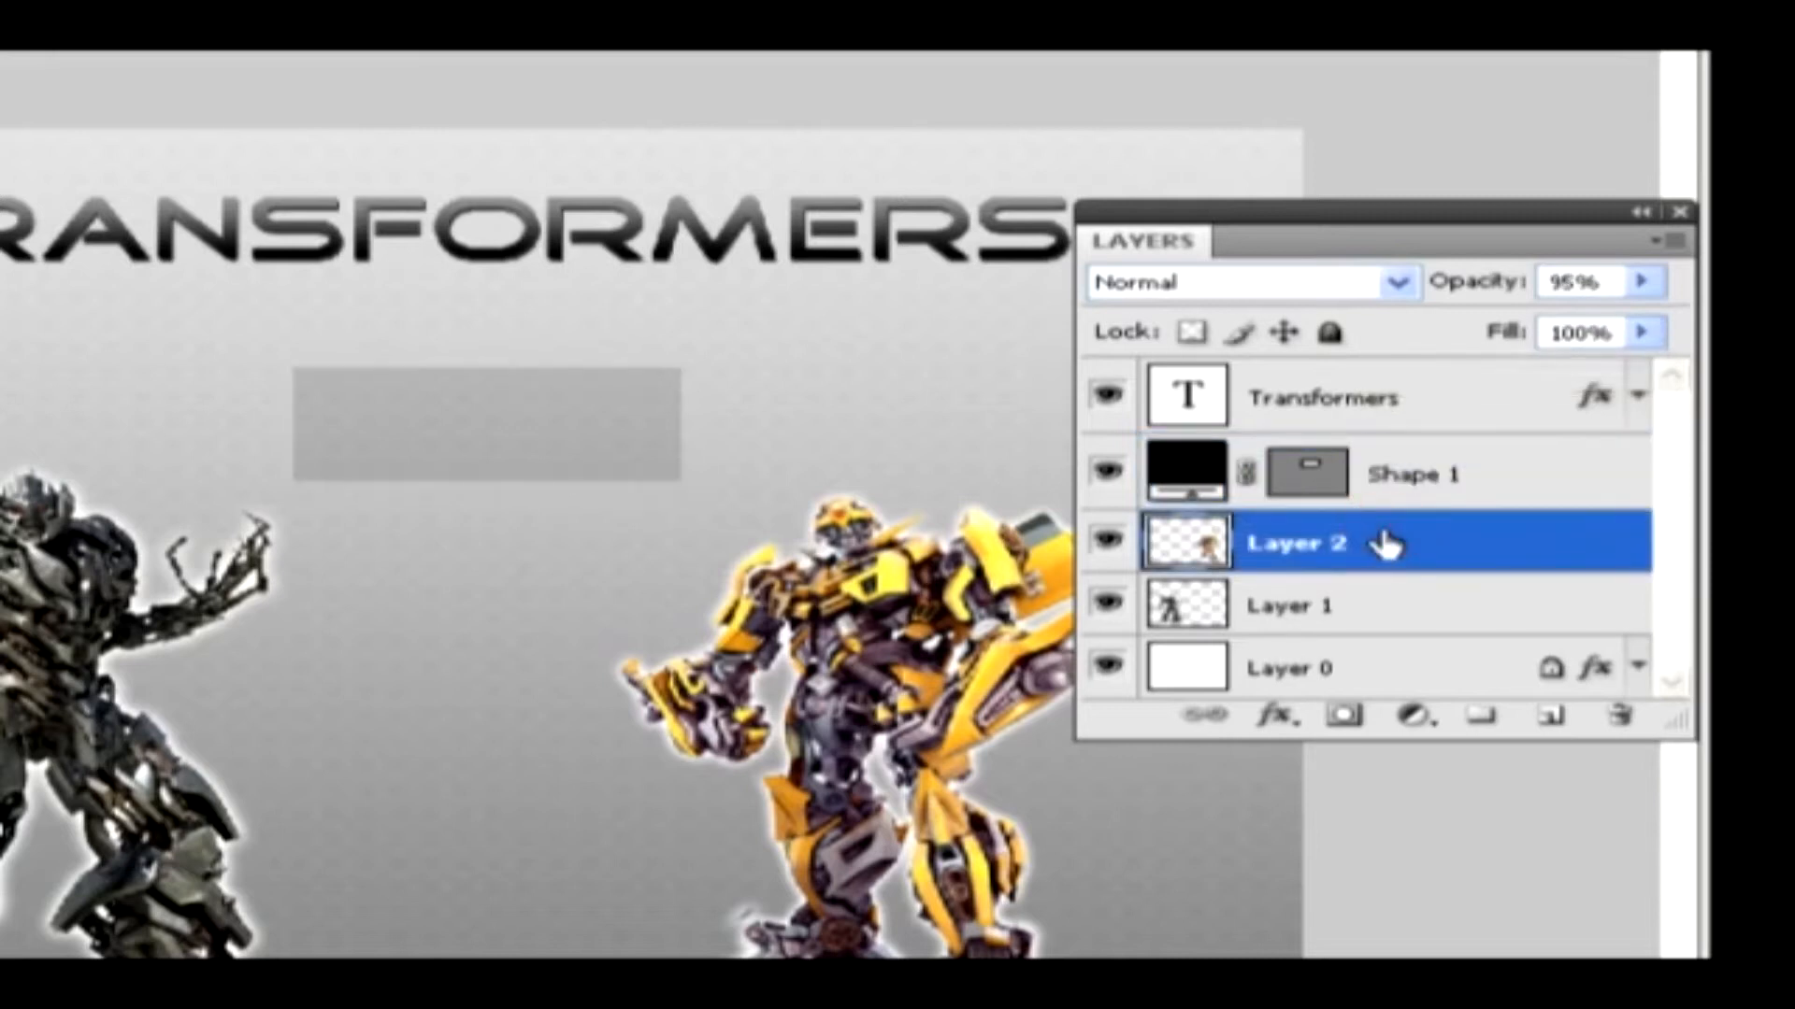
right_click(1387, 531)
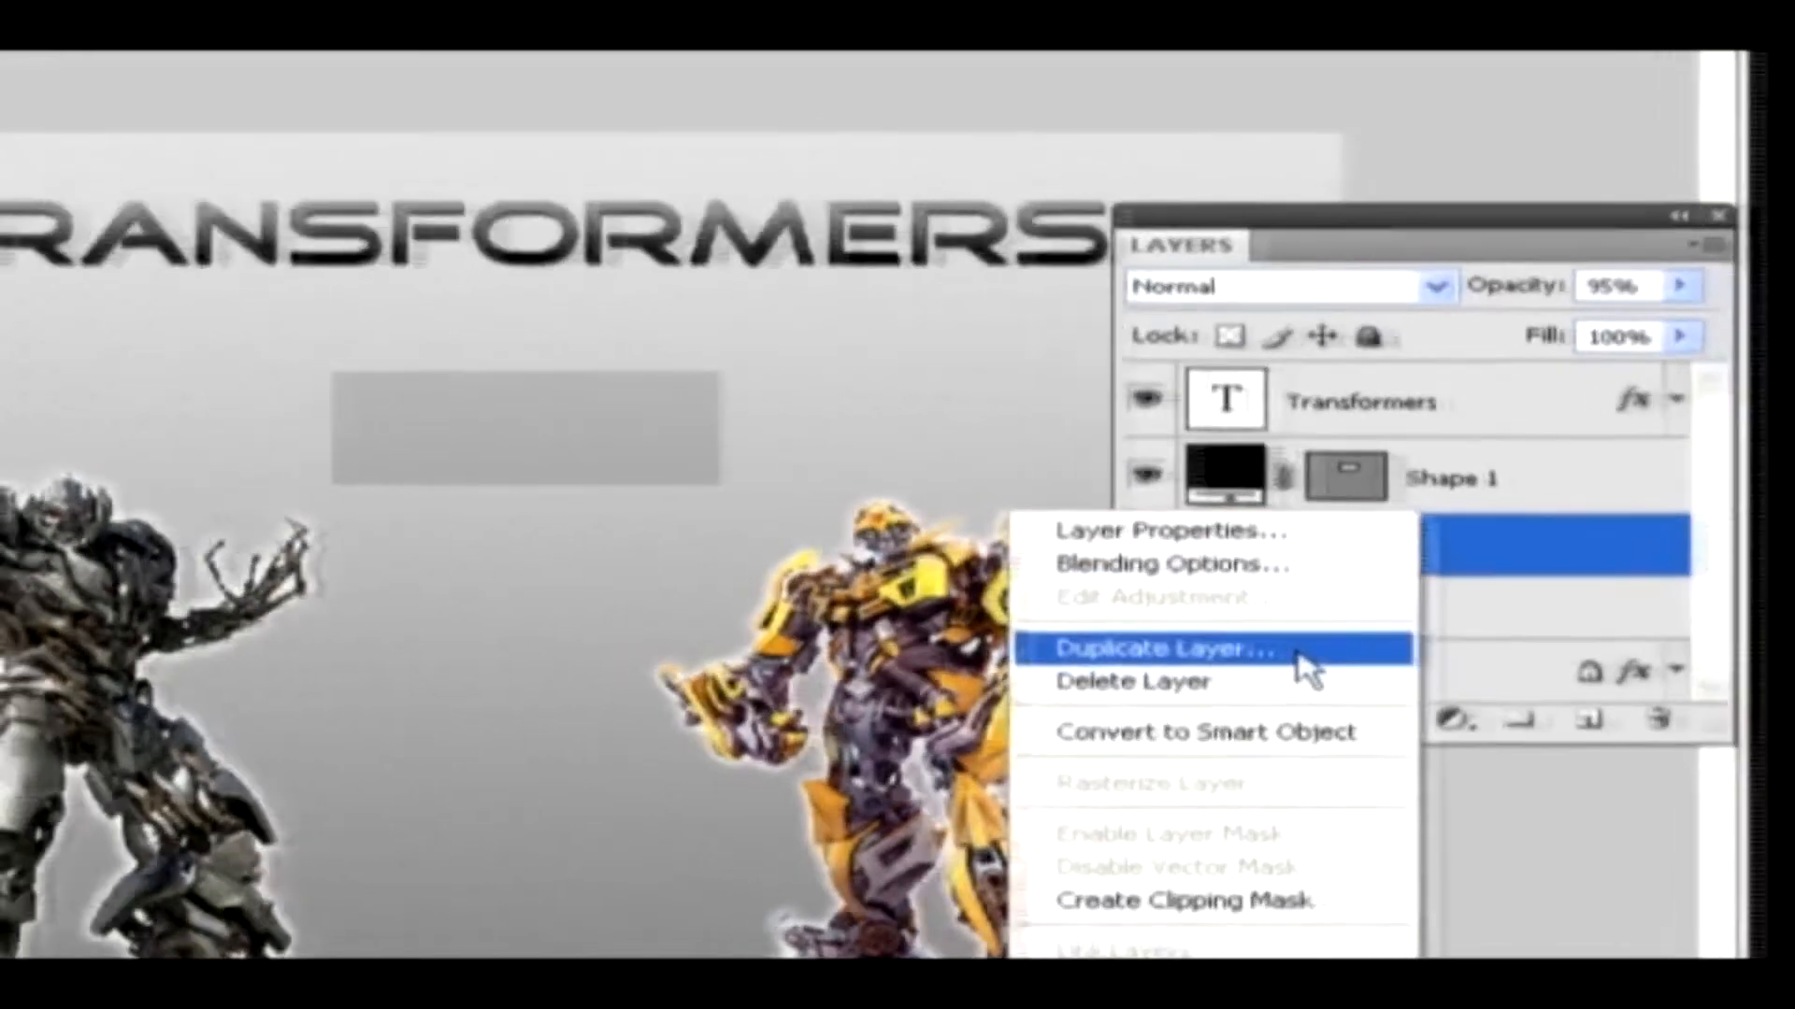
click(1258, 655)
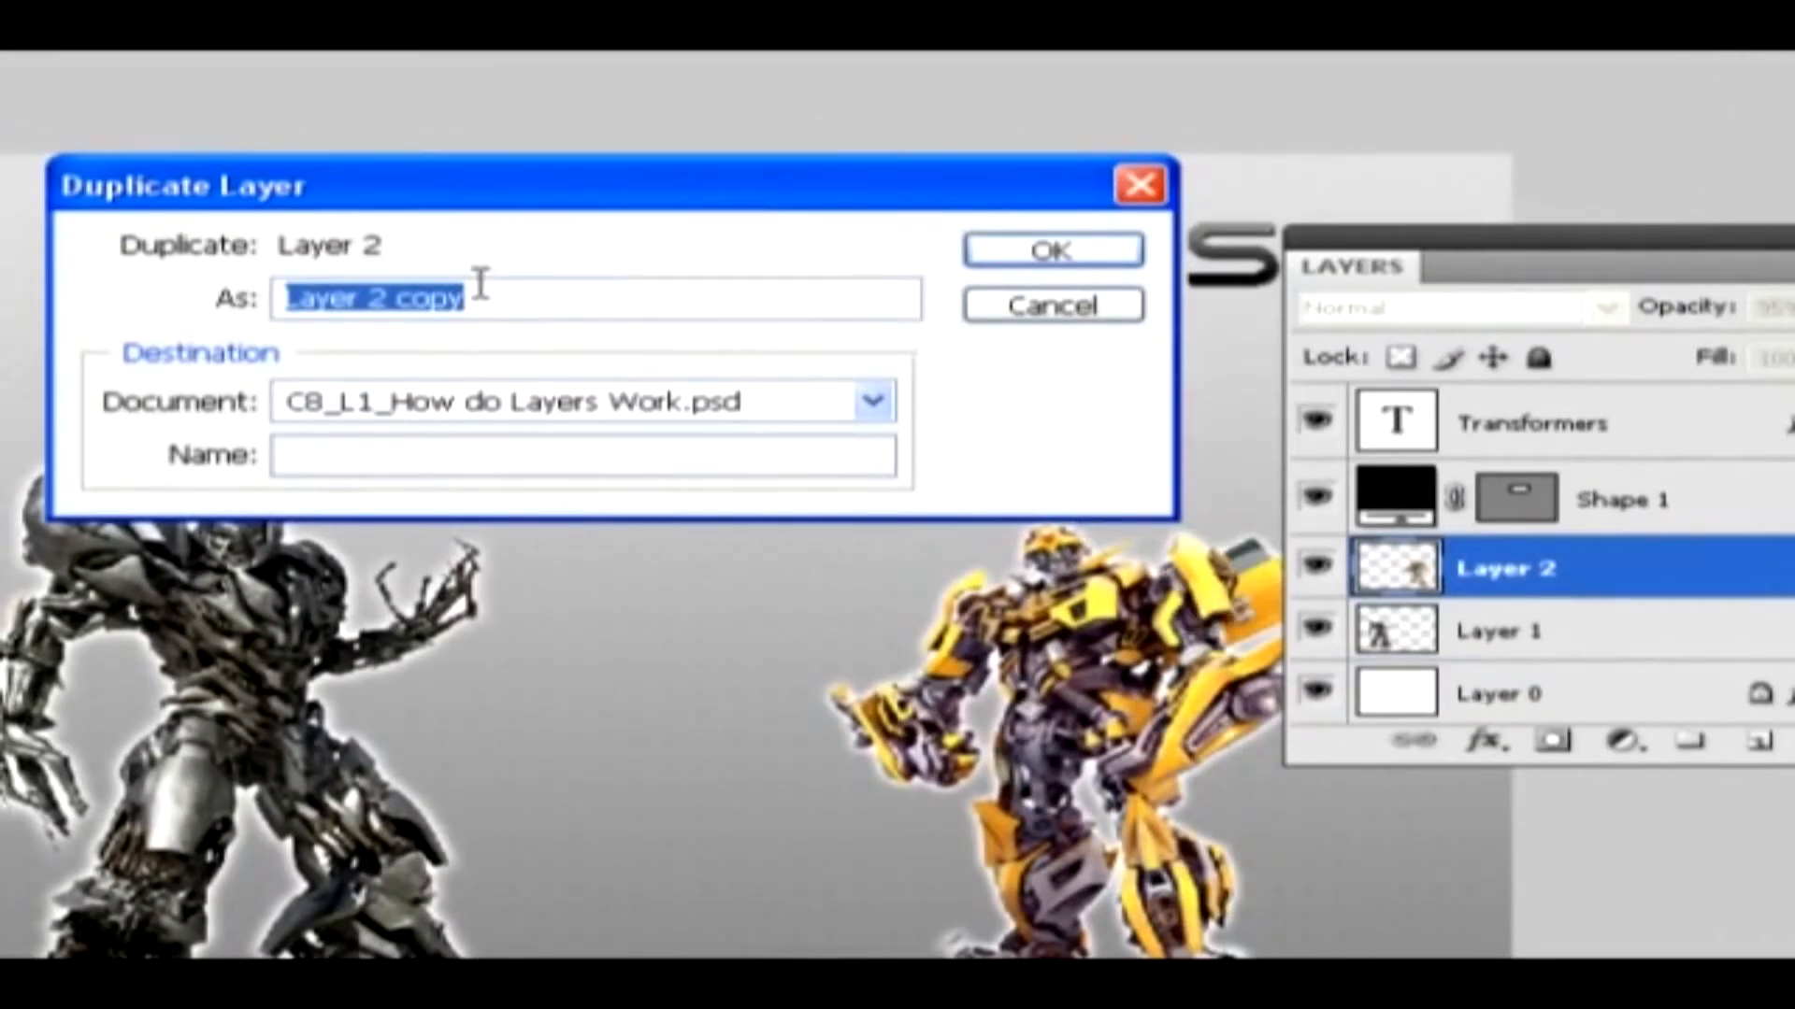
text(image 2)
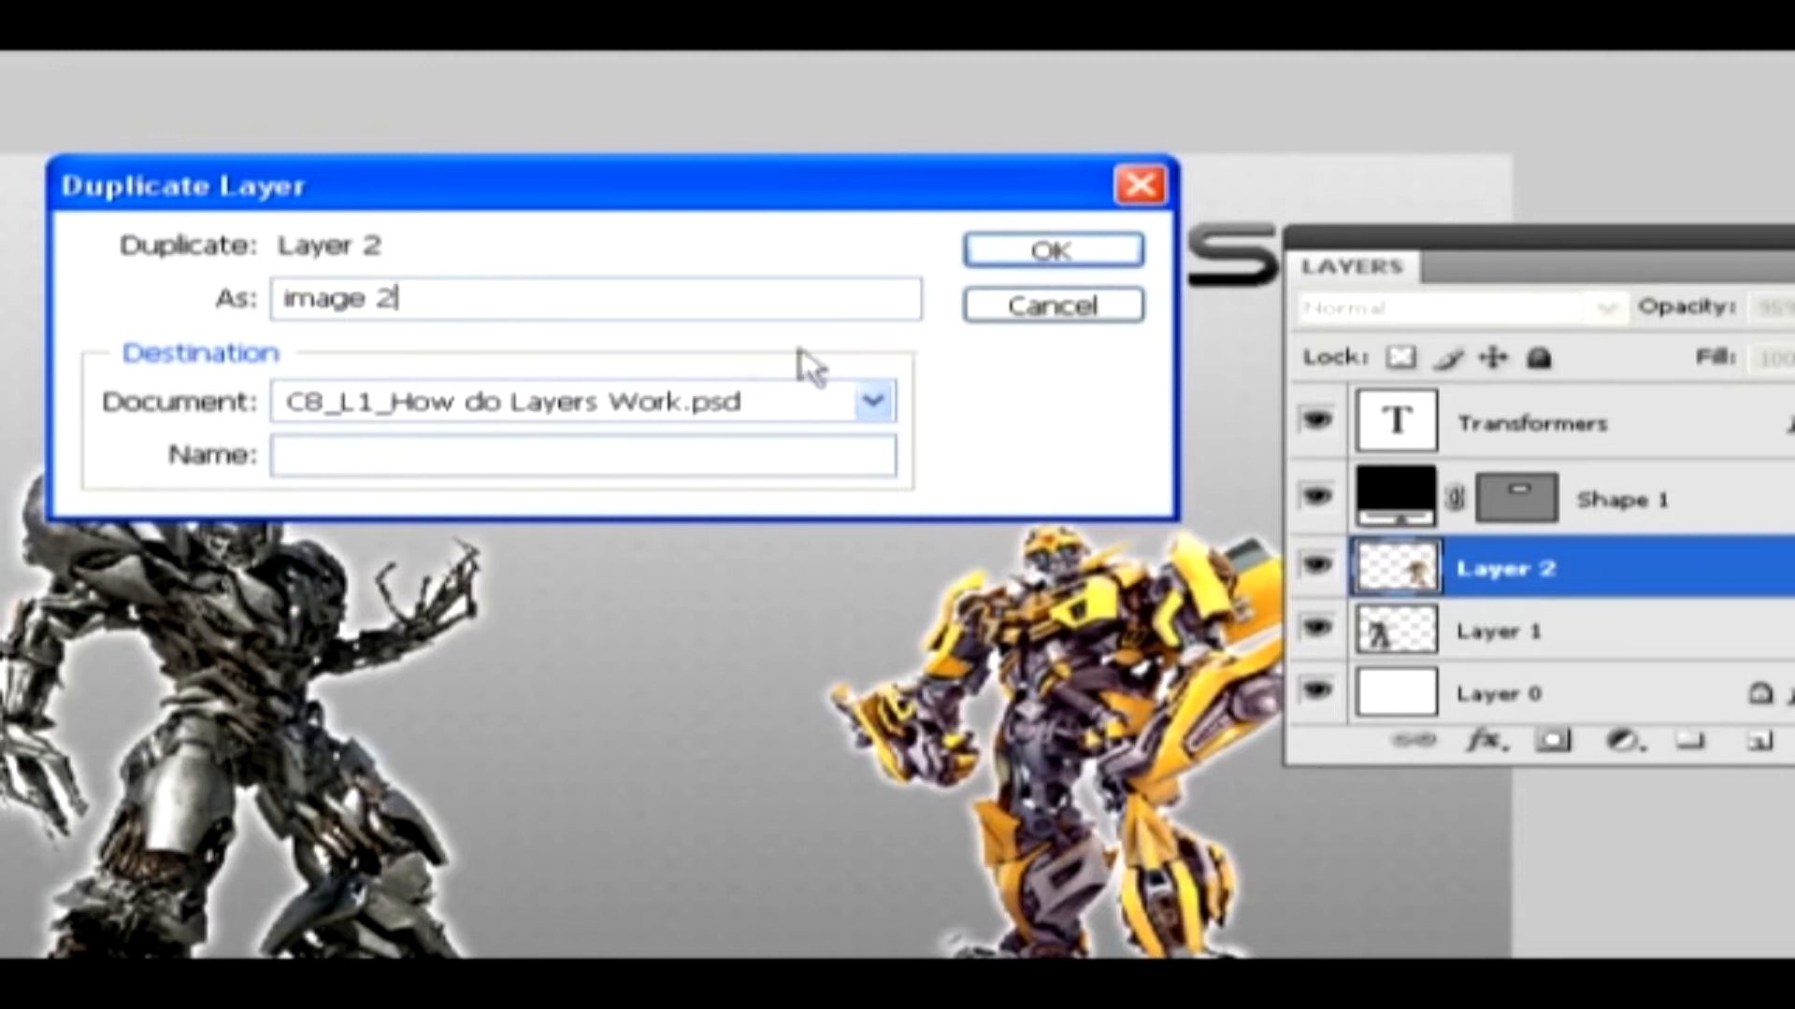
click(1050, 258)
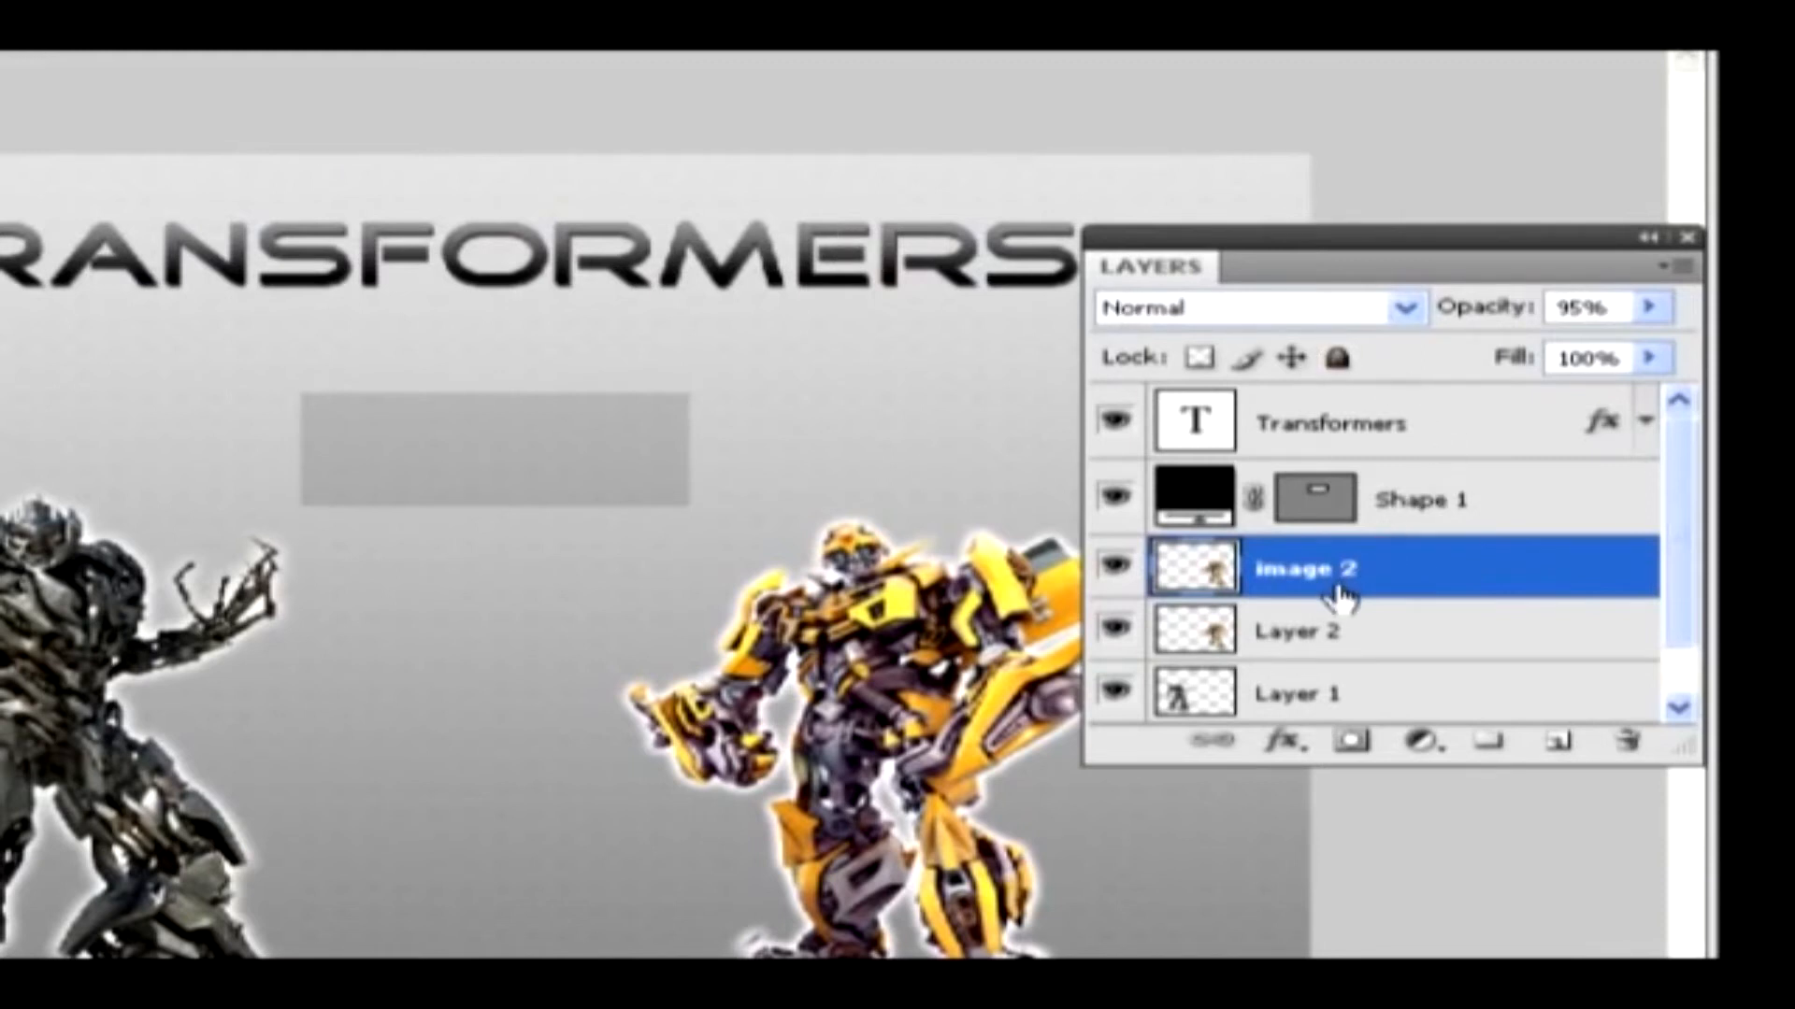
Move Layer 1 above Layer 2 in the layer stacking order
click(1350, 697)
drag(1350, 696, 1356, 589)
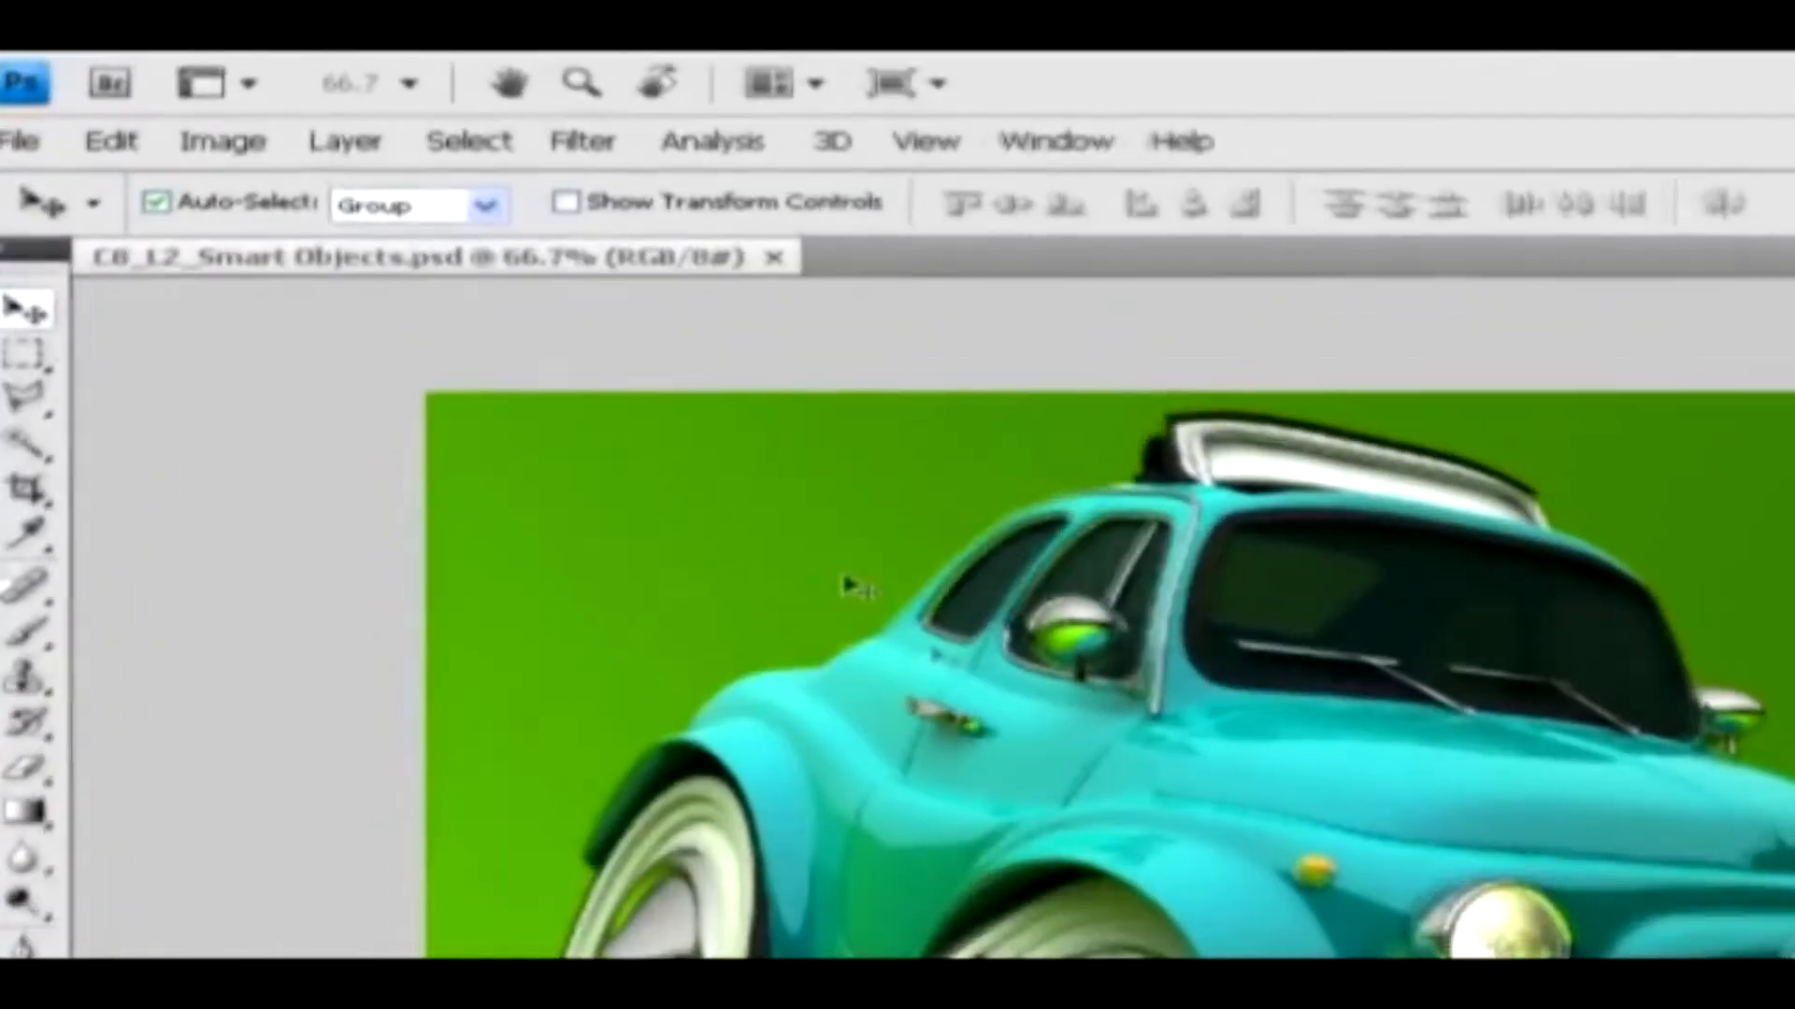
Convert the car image's background to a smart object, and convert the resulting Layer 0 to a smart object once more
click(333, 107)
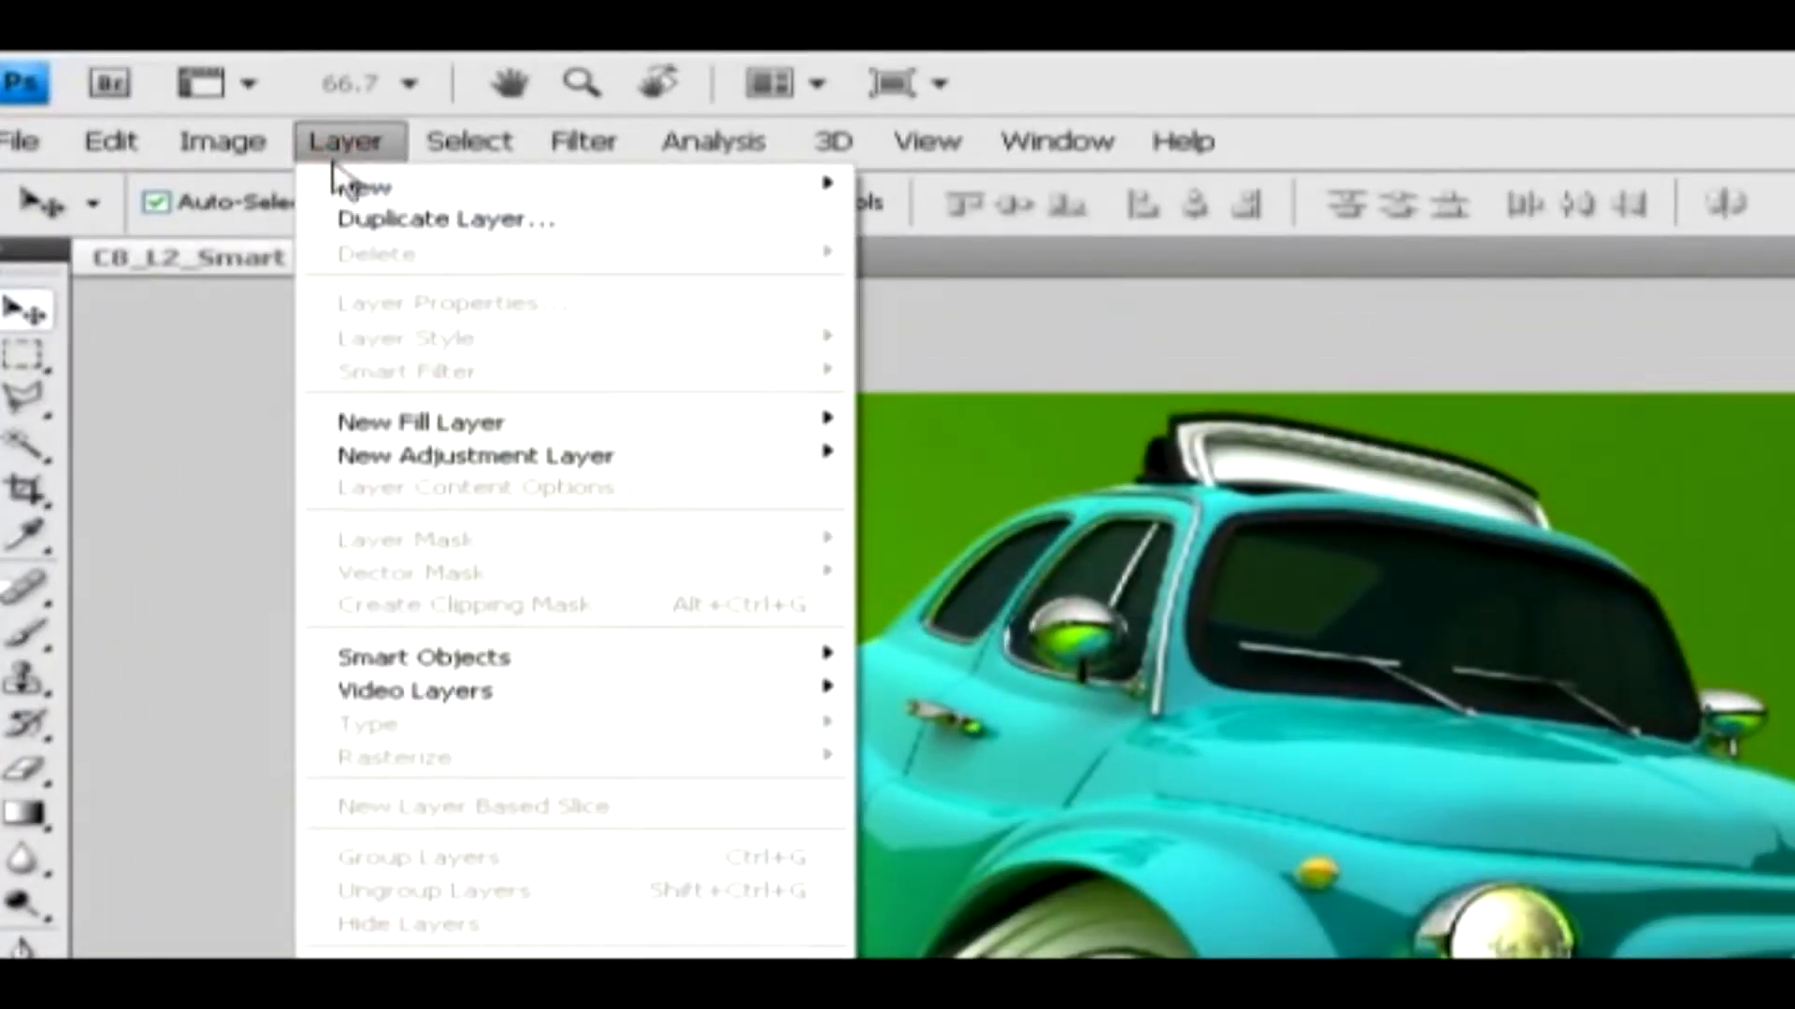
mouse_move(492, 666)
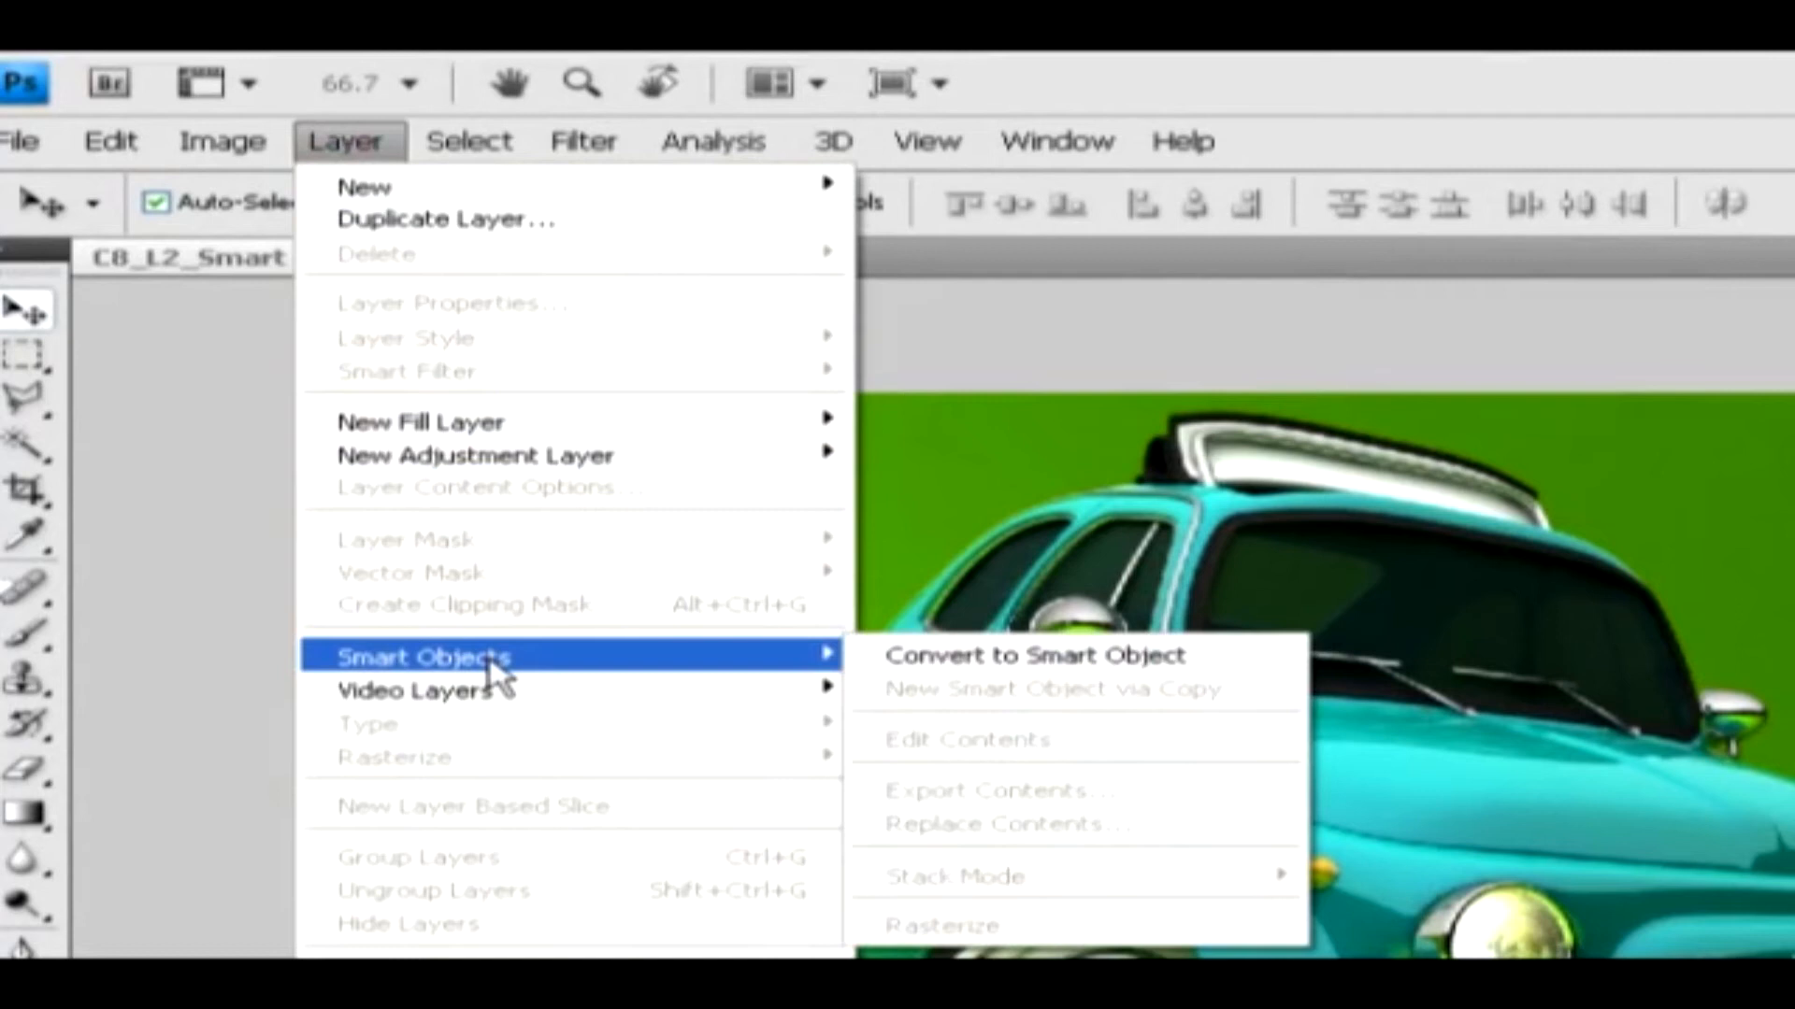
click(970, 666)
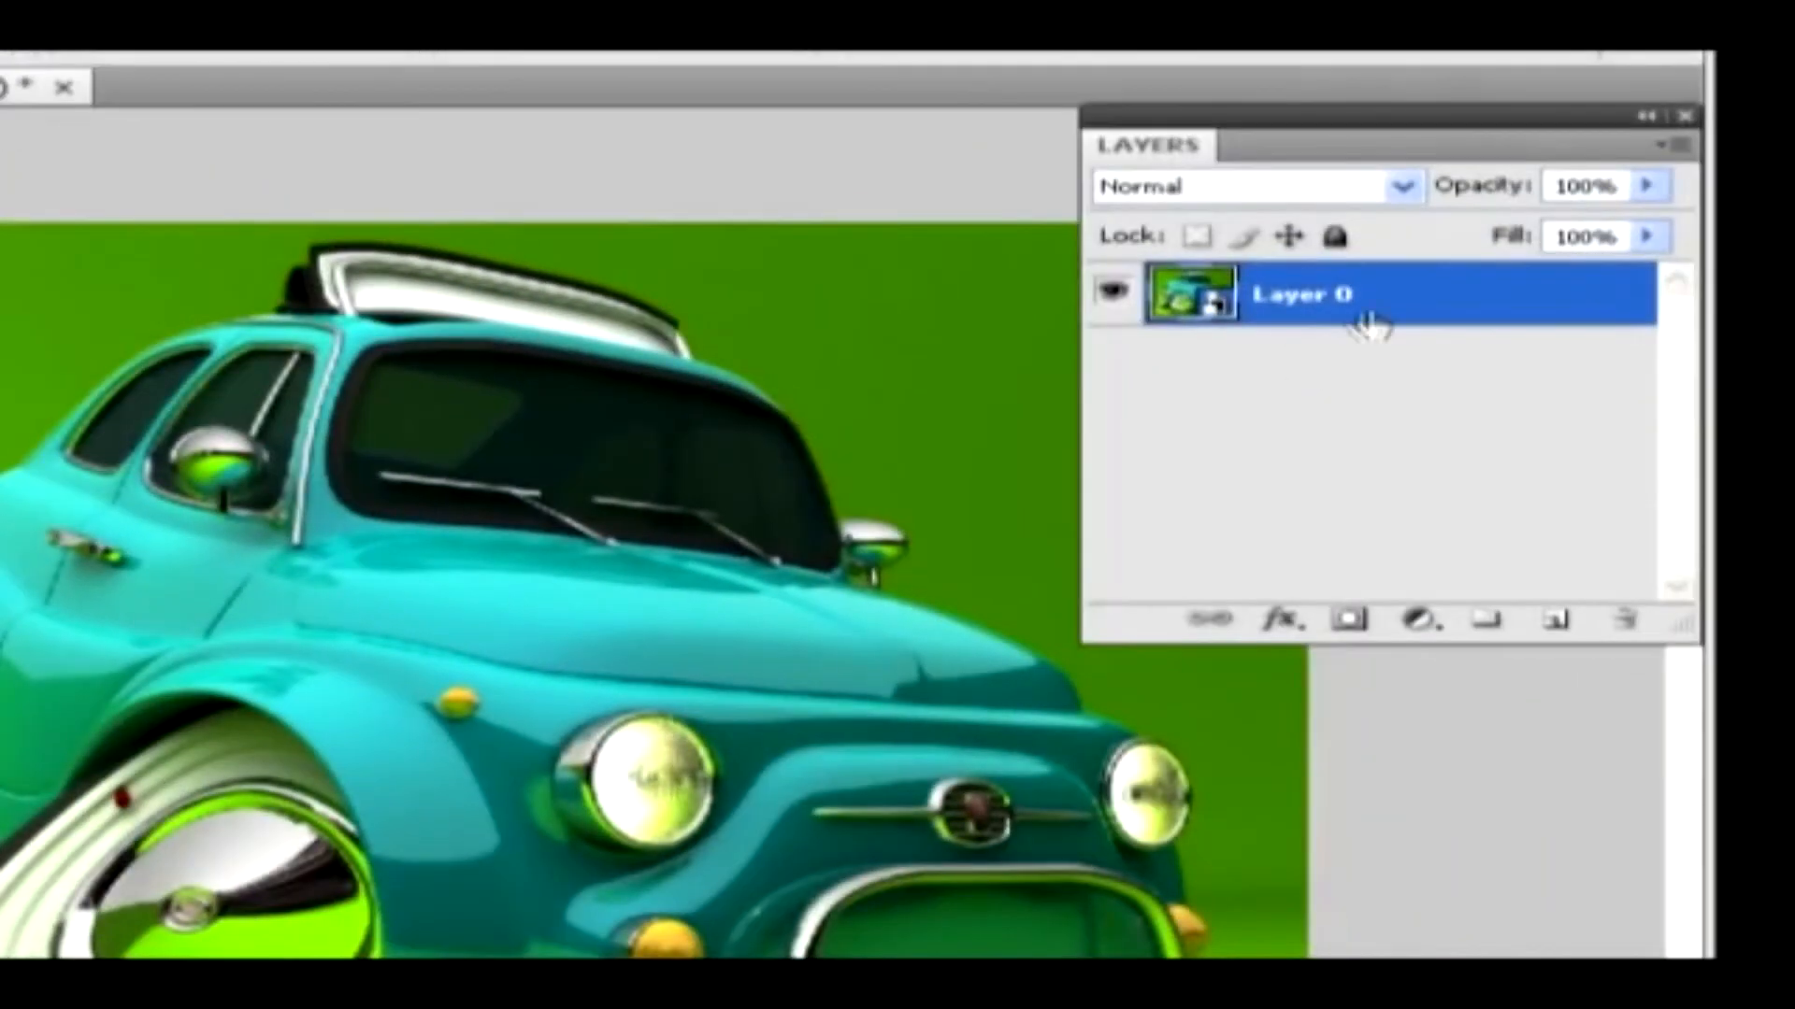
right_click(1370, 314)
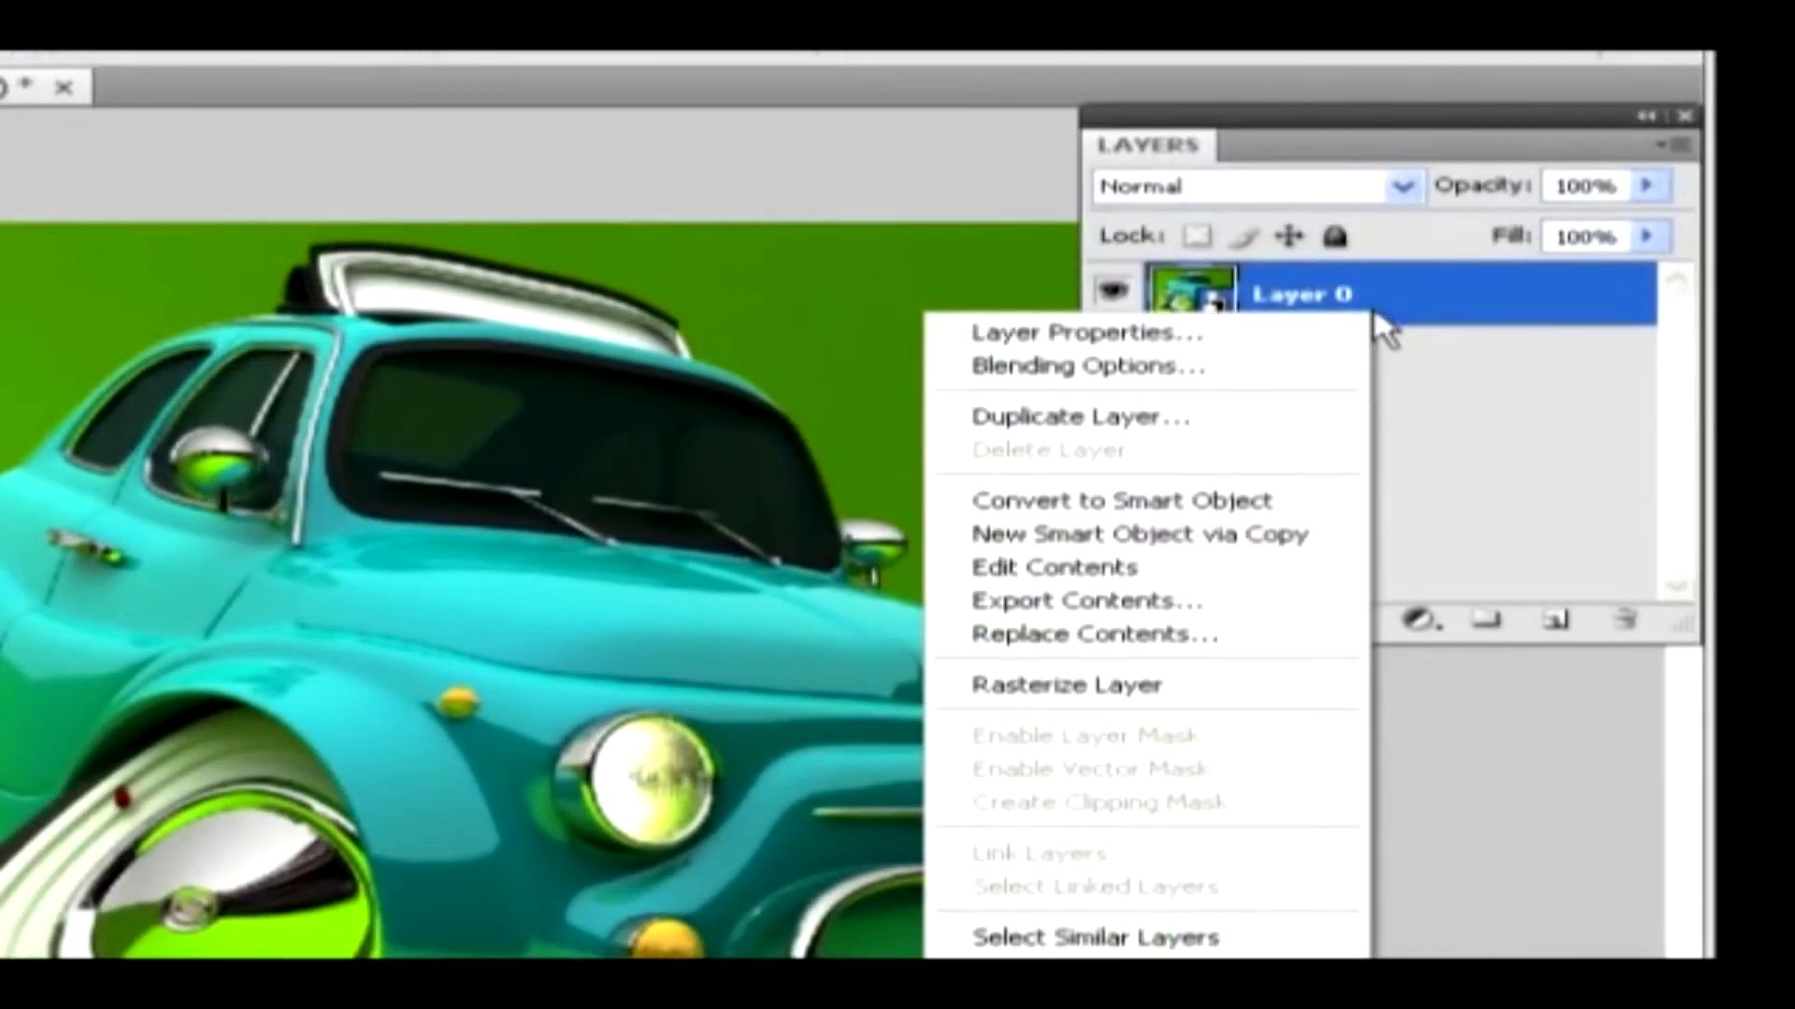
click(1301, 503)
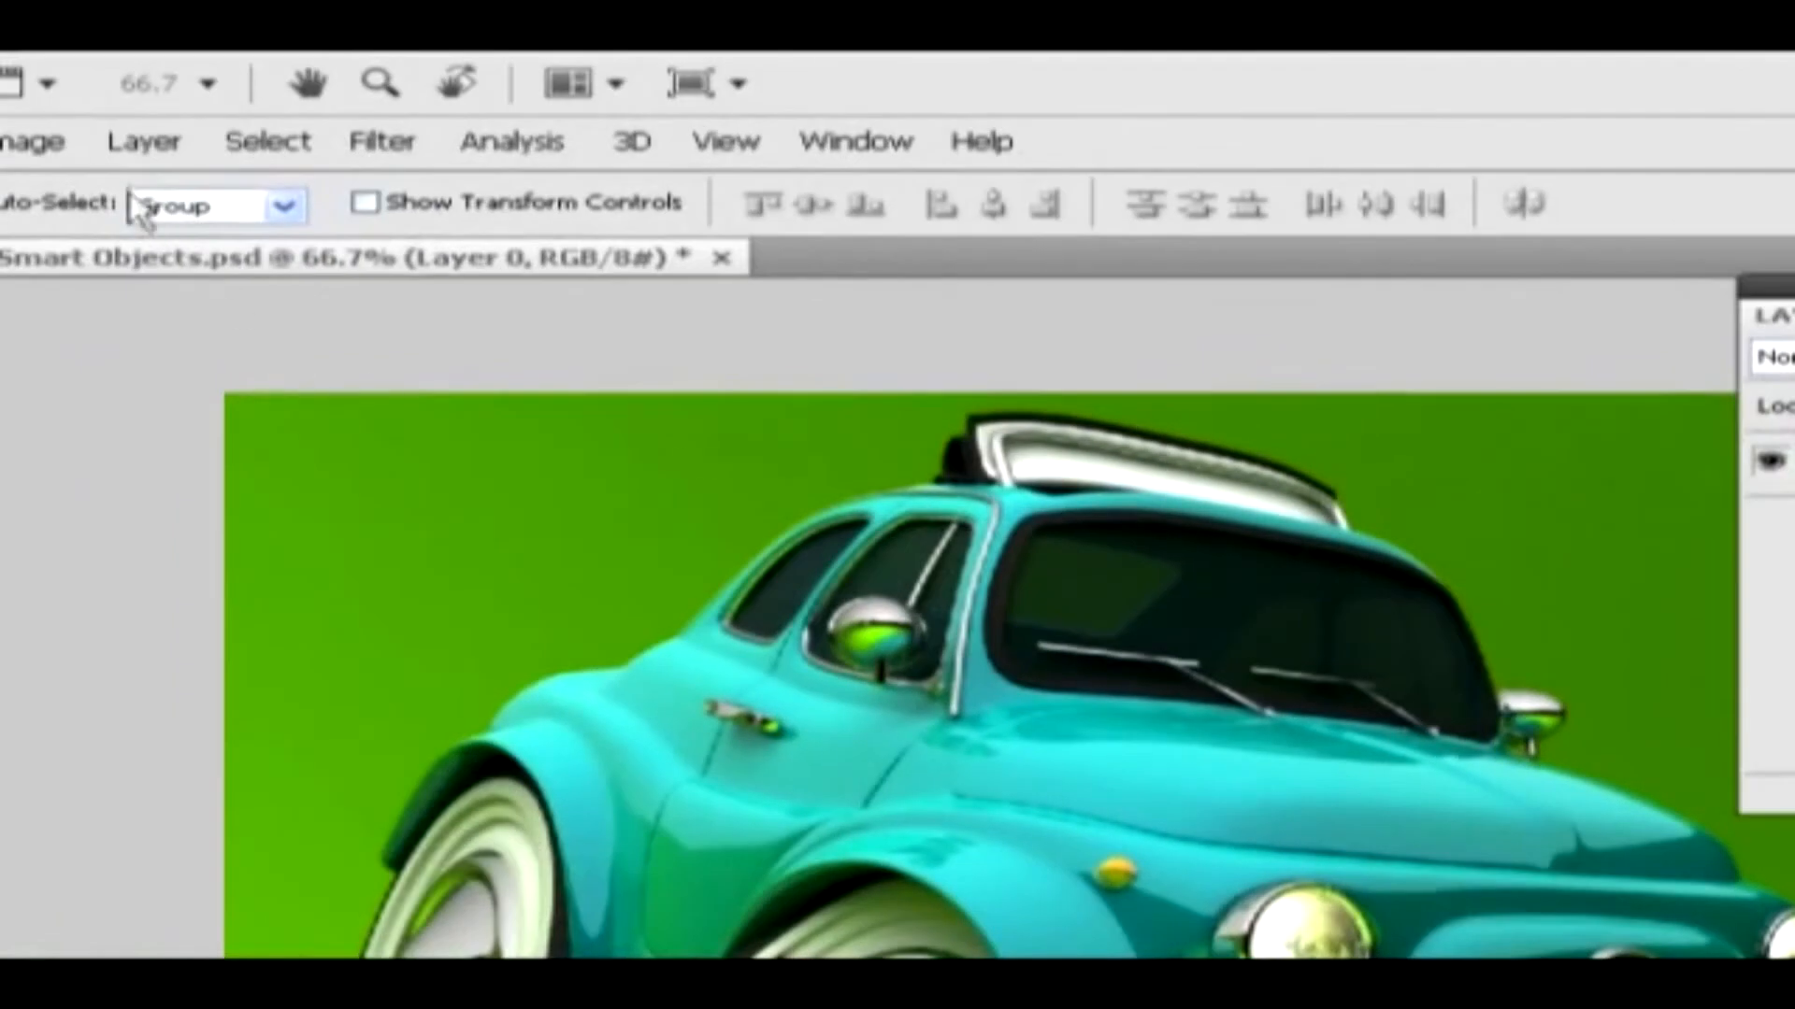
Make an independent copy of Layer 0 using New Smart Object via Copy
click(143, 141)
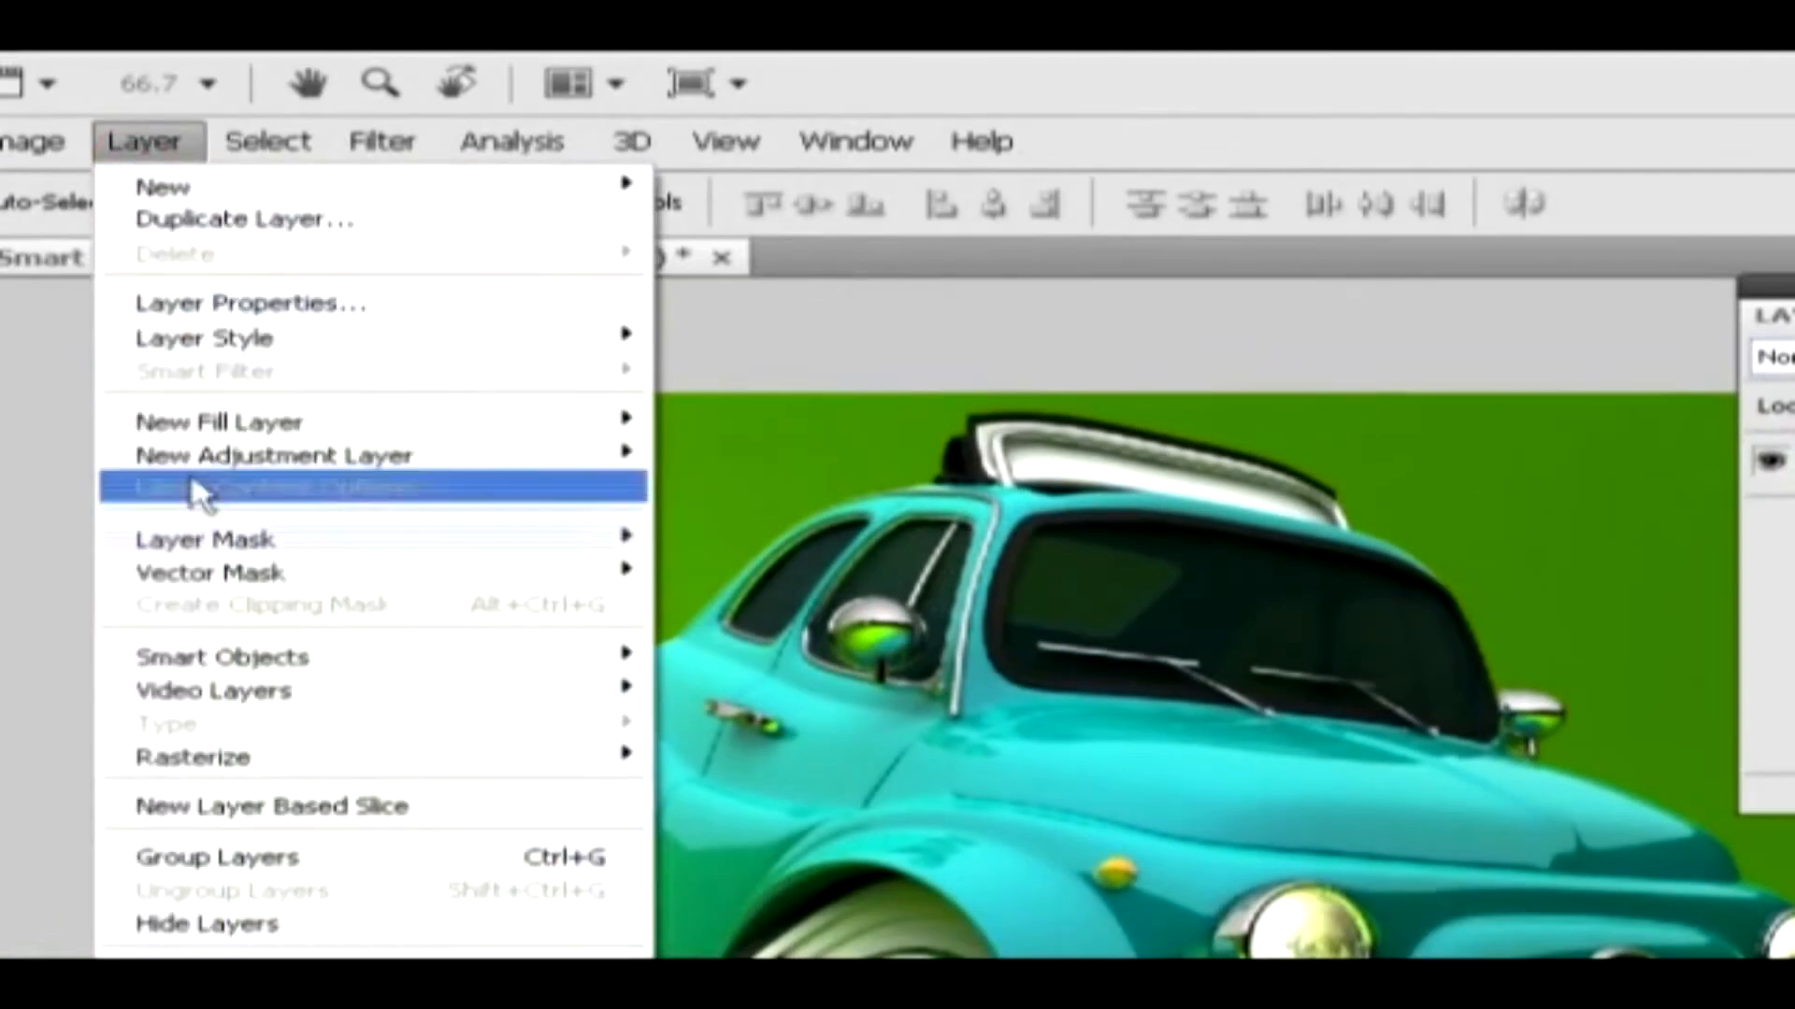
mouse_move(278, 664)
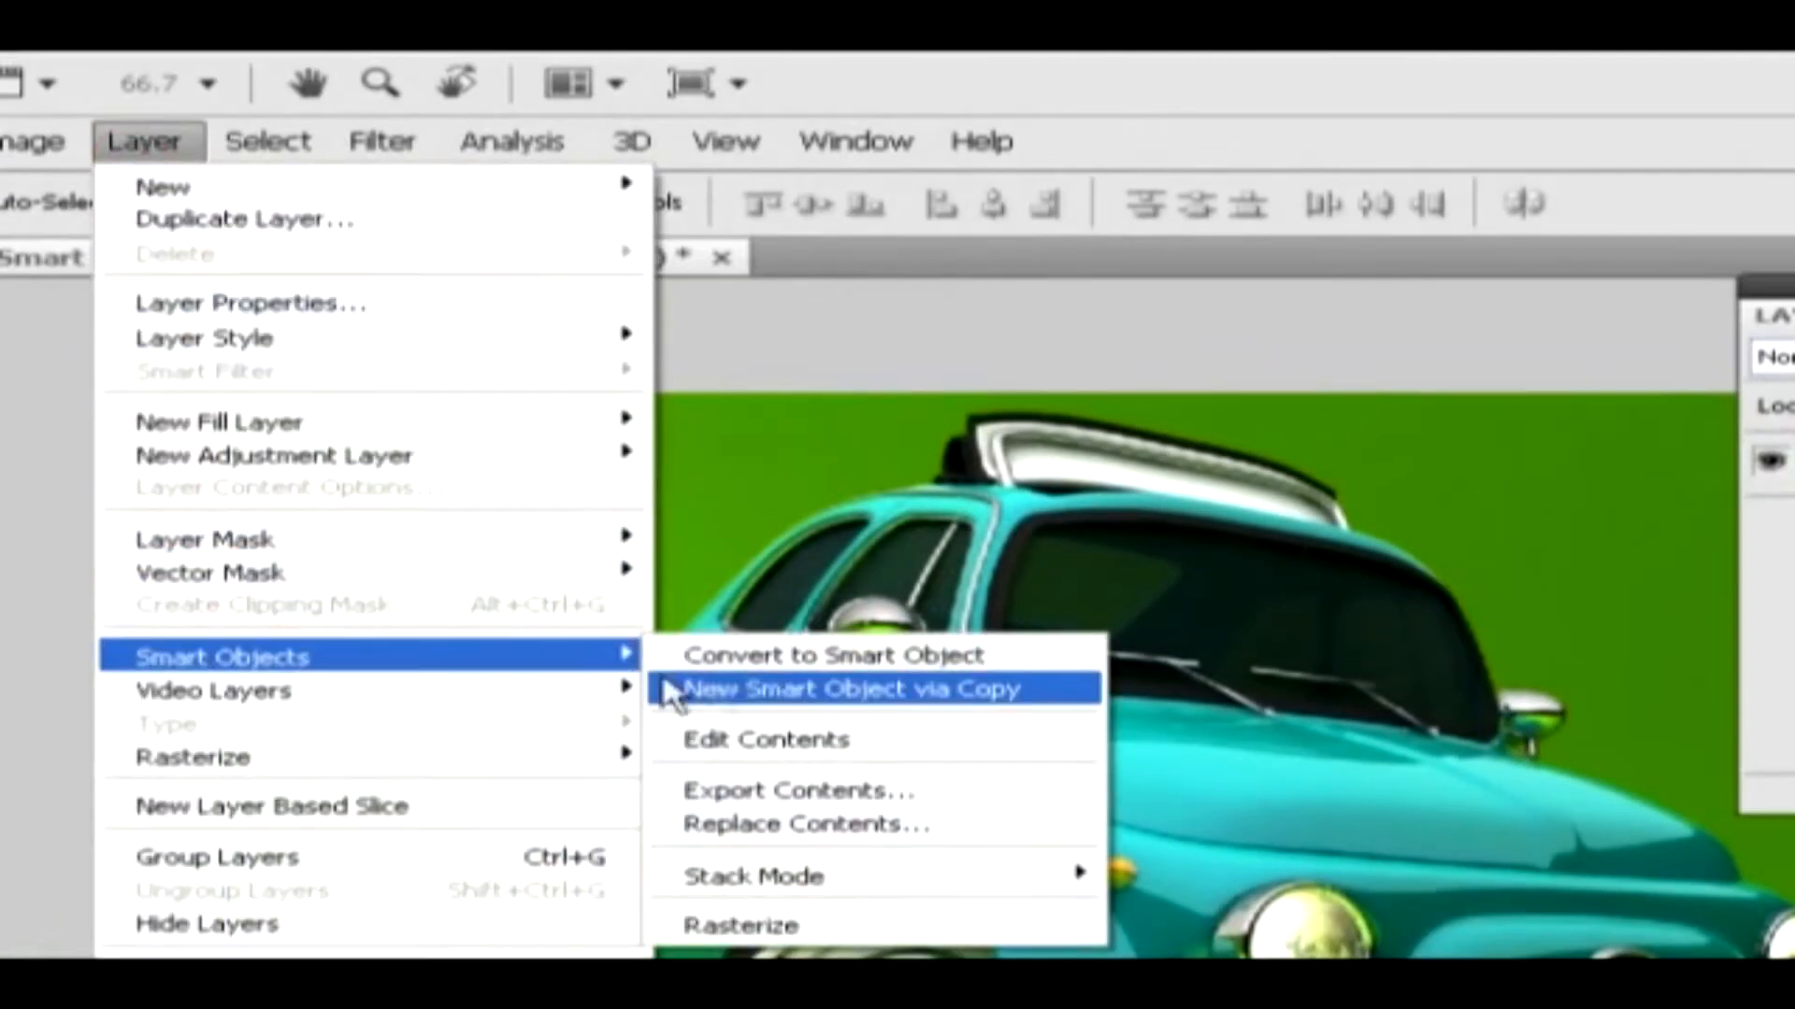
click(806, 692)
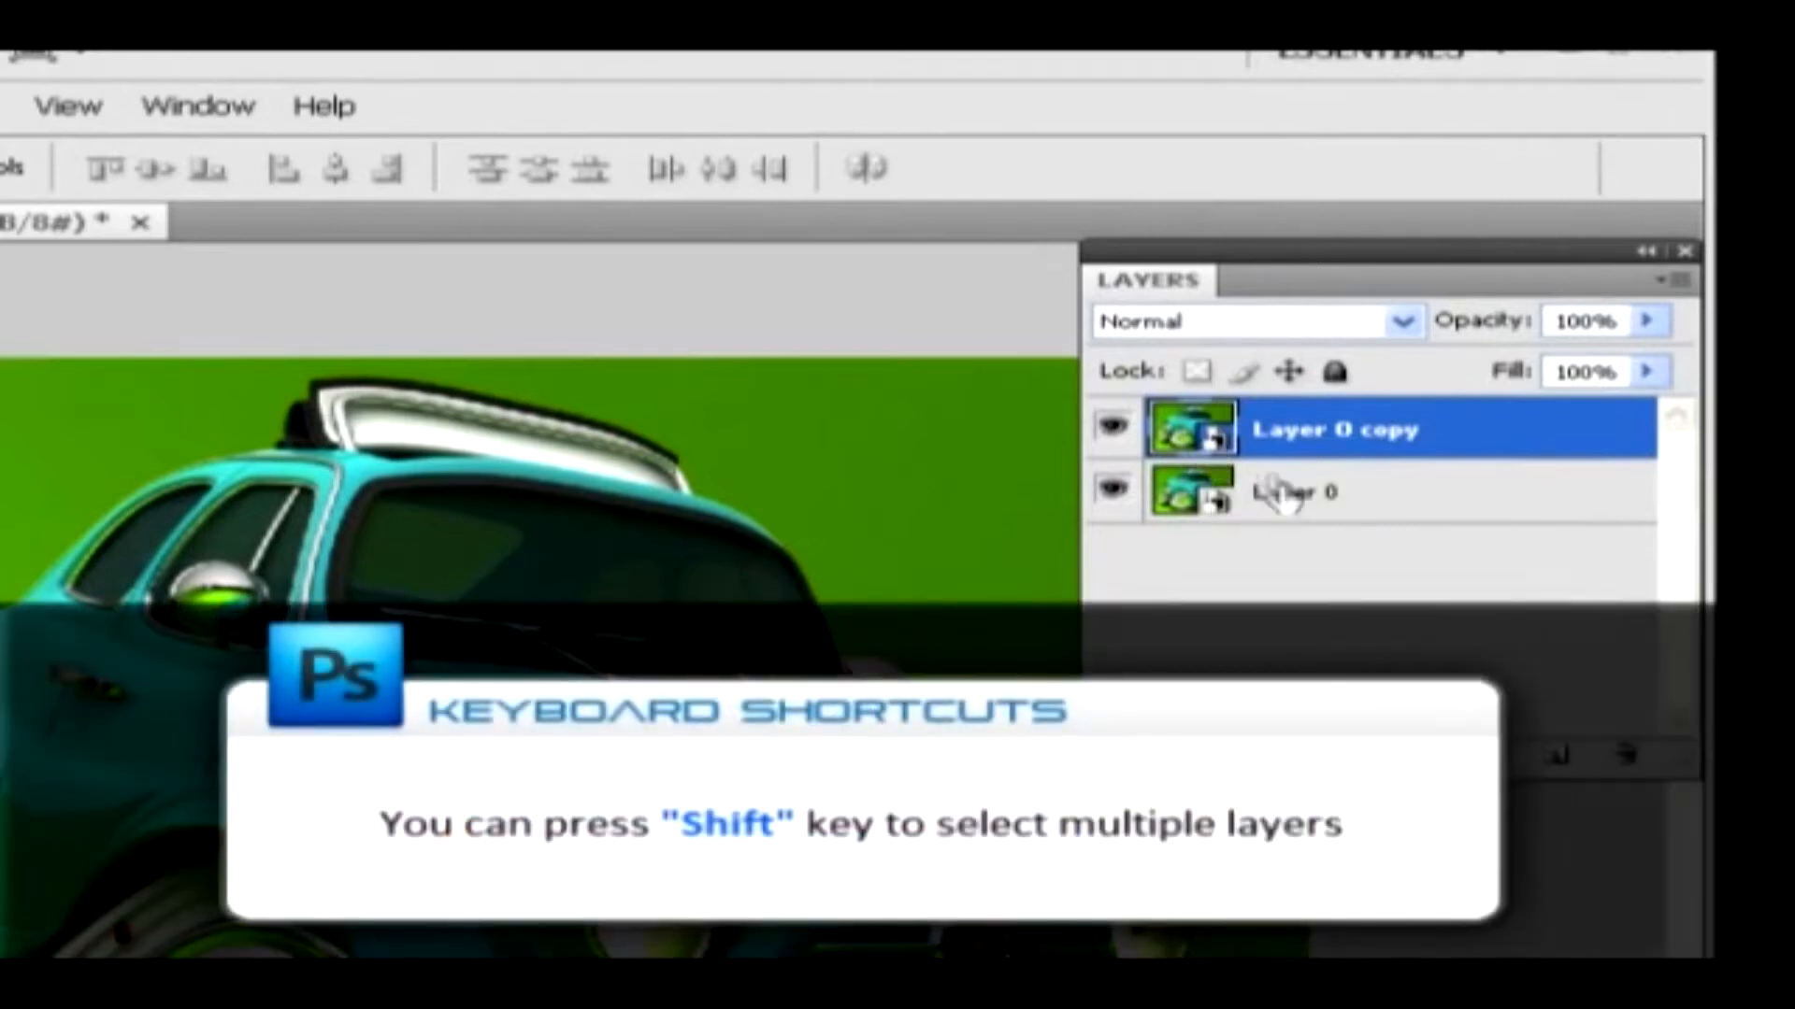
Select Layer 0 together with Layer 0 copy and convert both into a single smart object
shift+click(1324, 507)
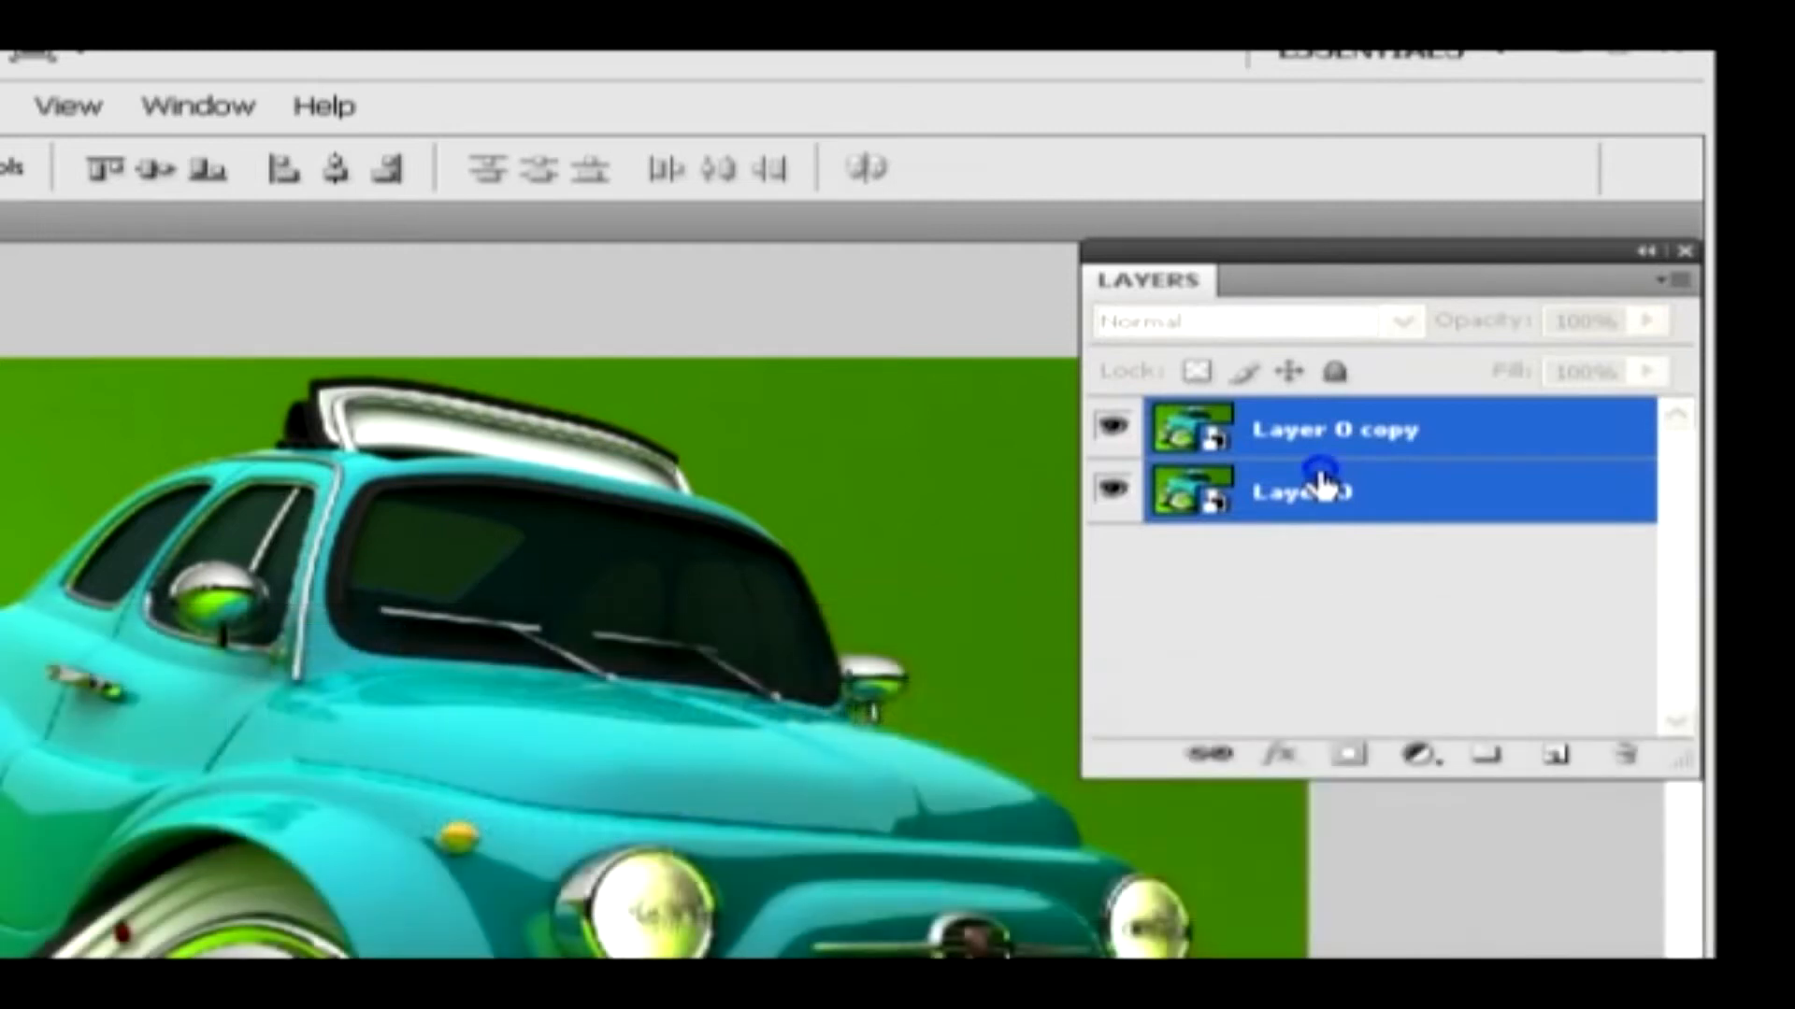
right_click(1323, 484)
click(1236, 664)
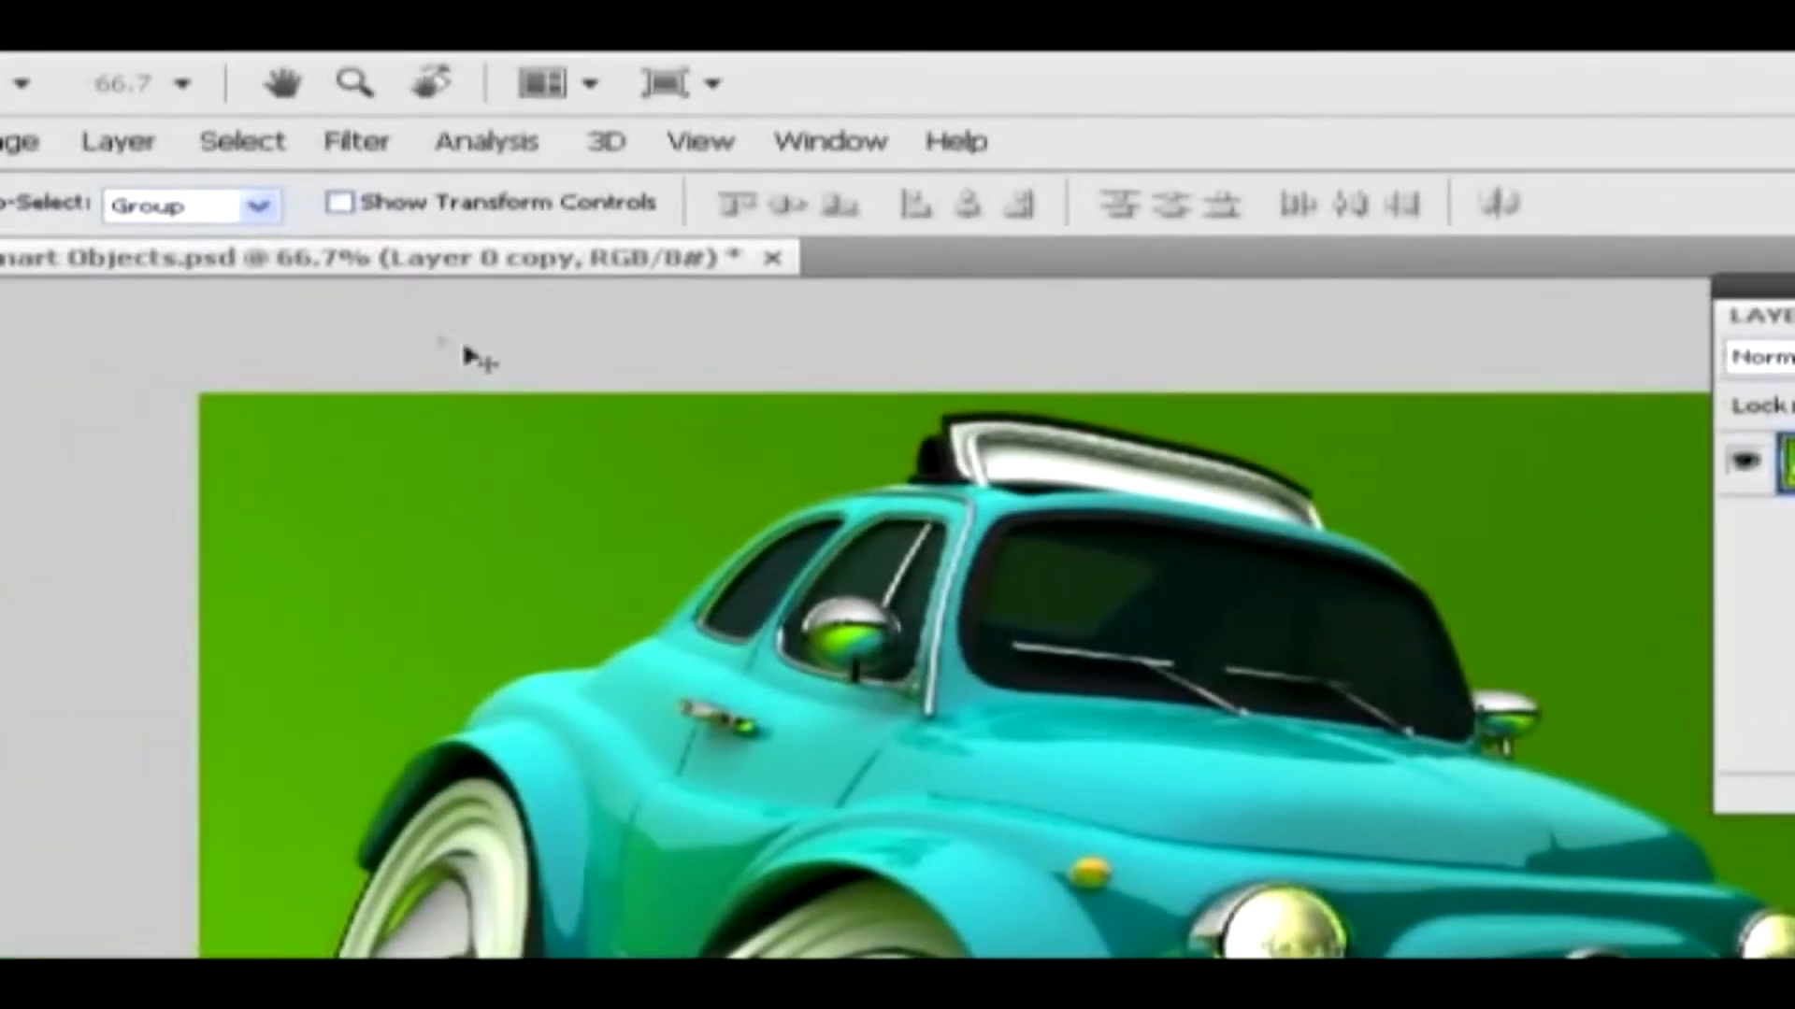
Open the contents of the combined smart object for editing and dismiss the notice about saving
click(150, 160)
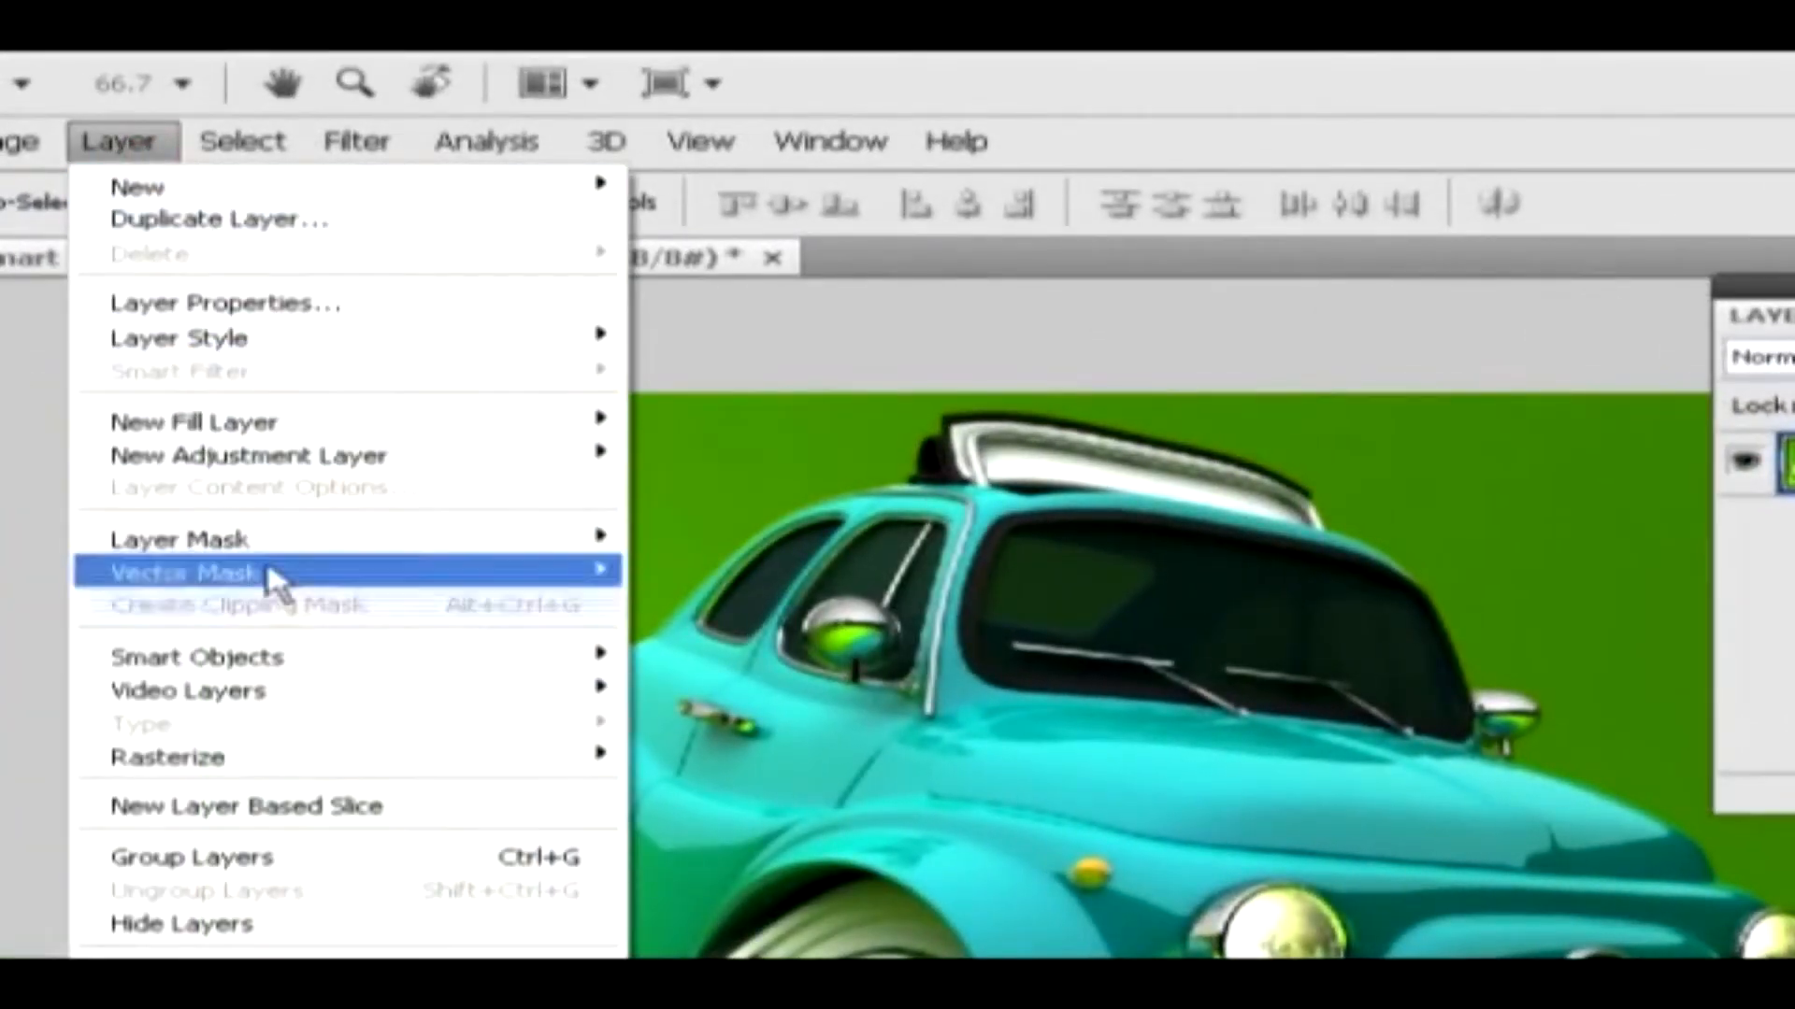
mouse_move(284, 663)
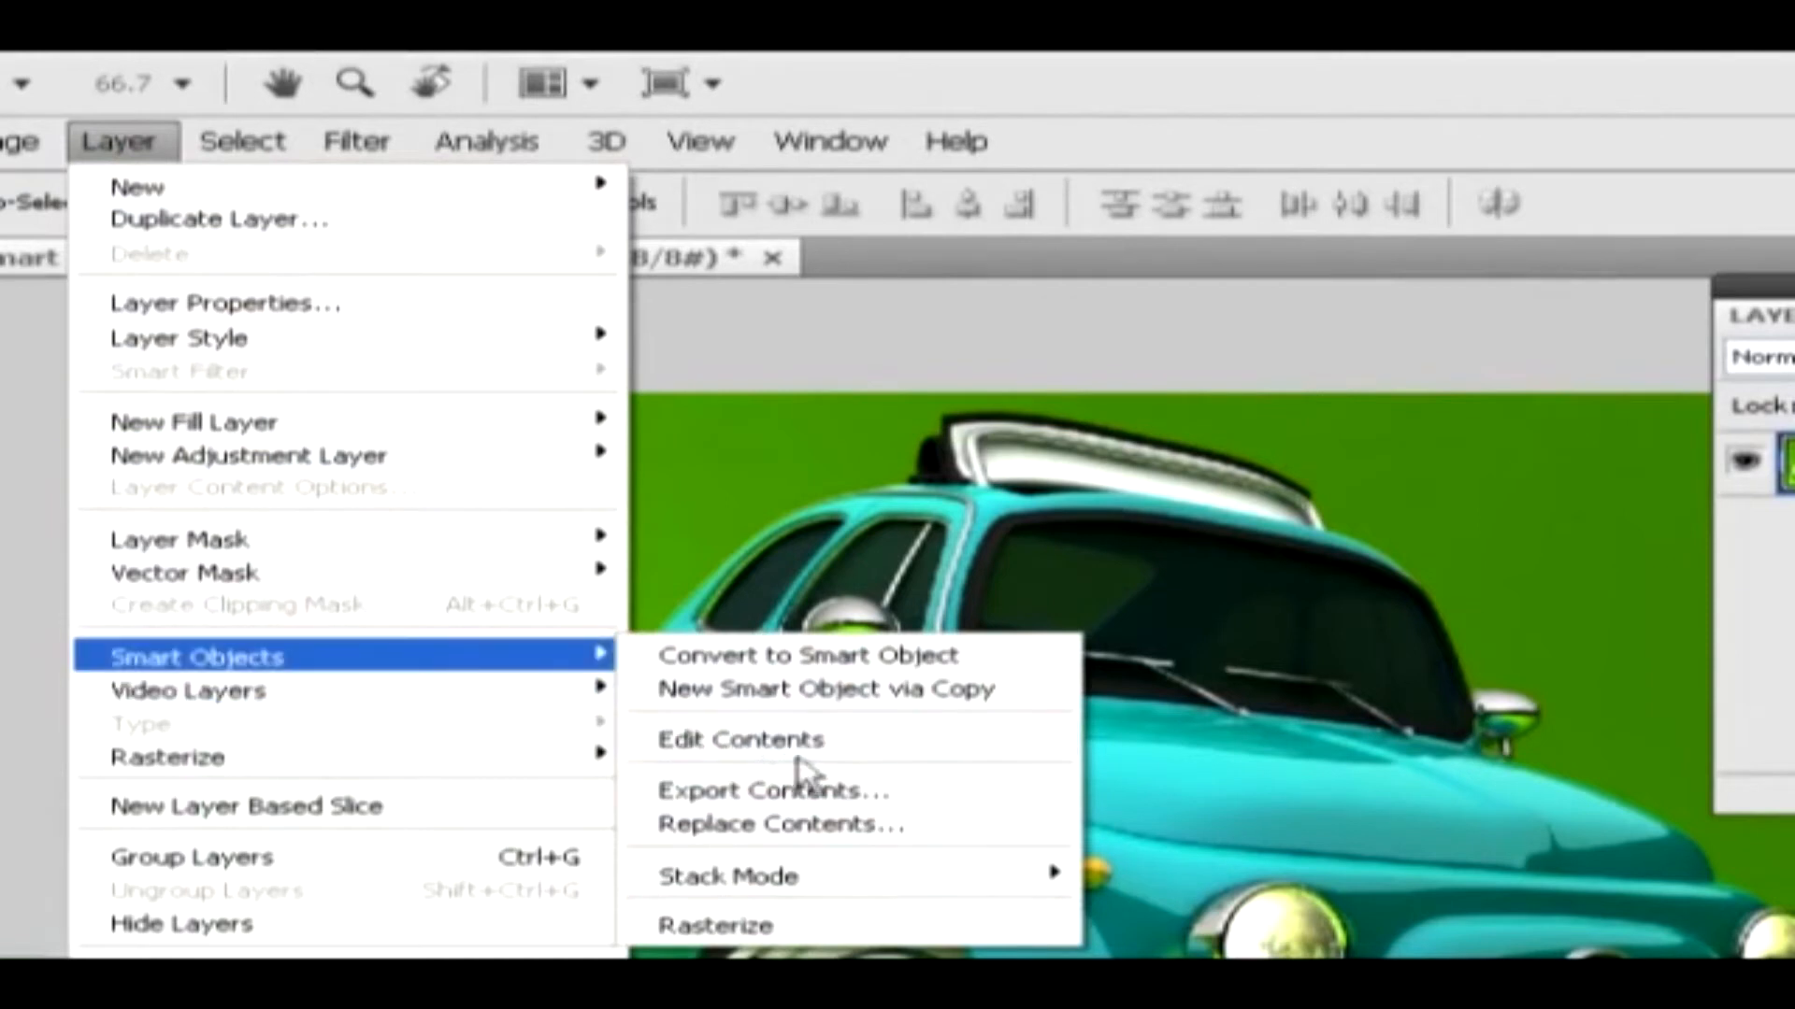
click(819, 741)
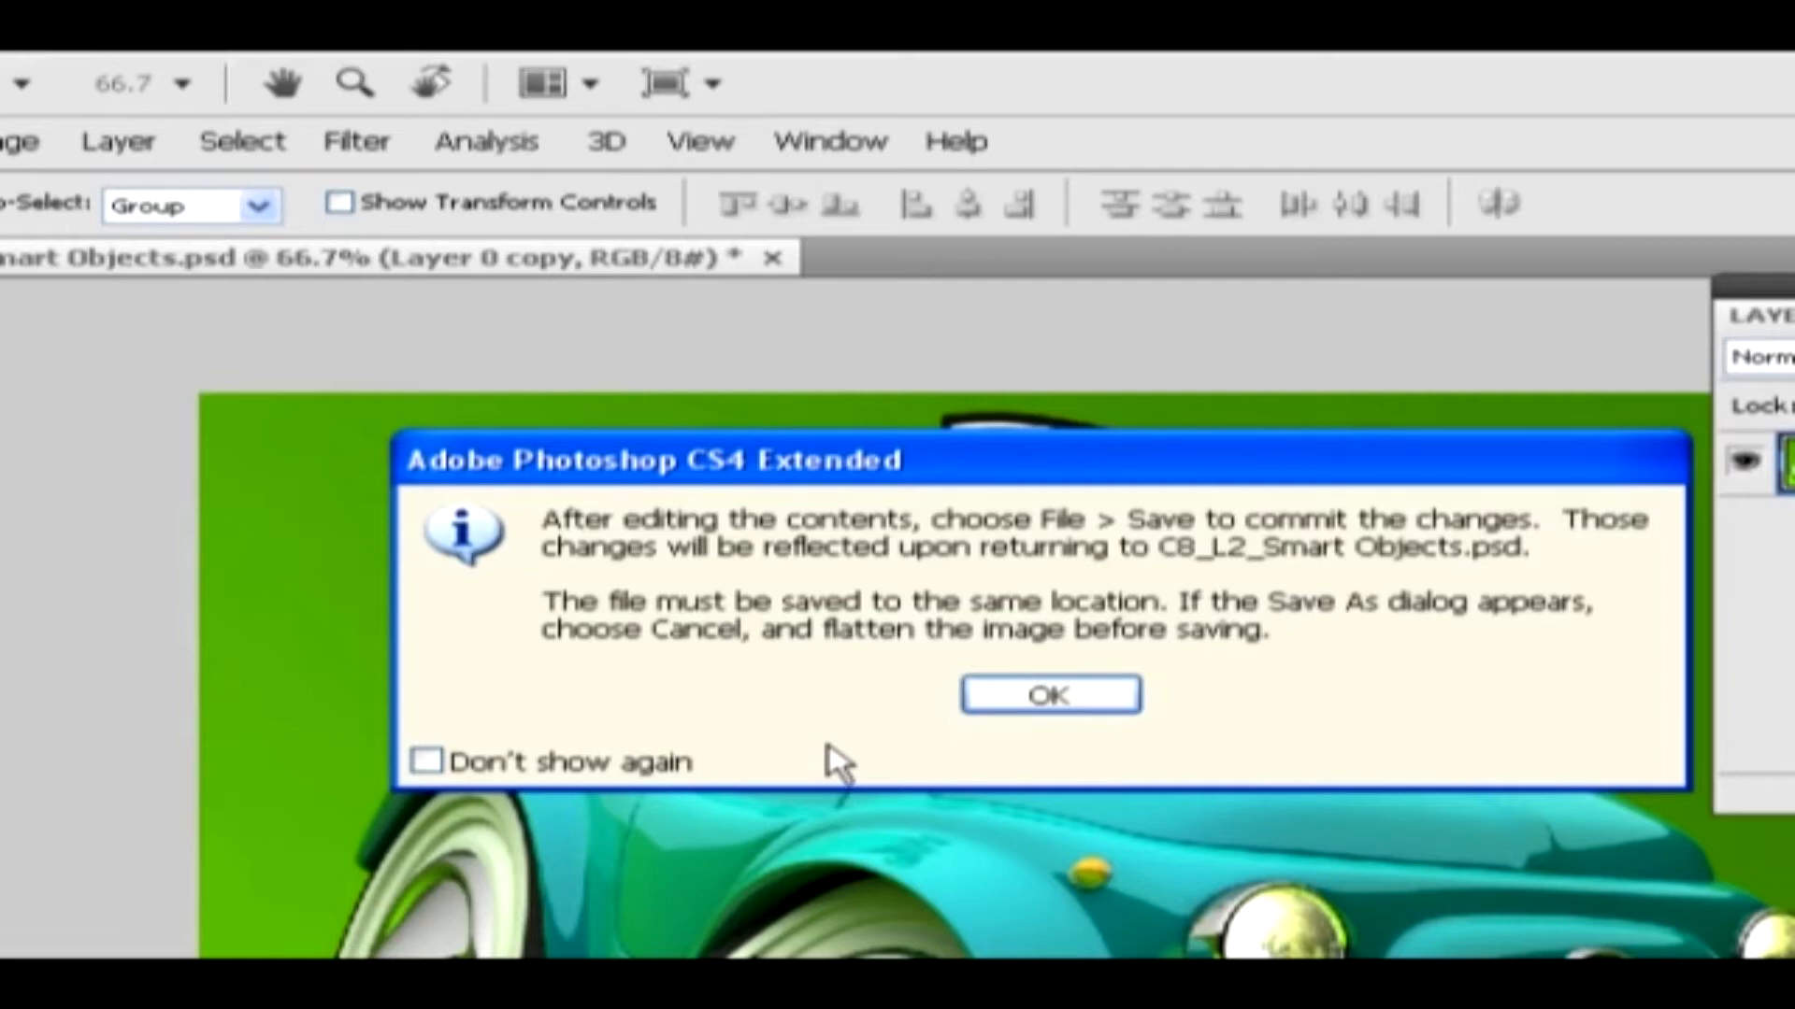
click(1047, 697)
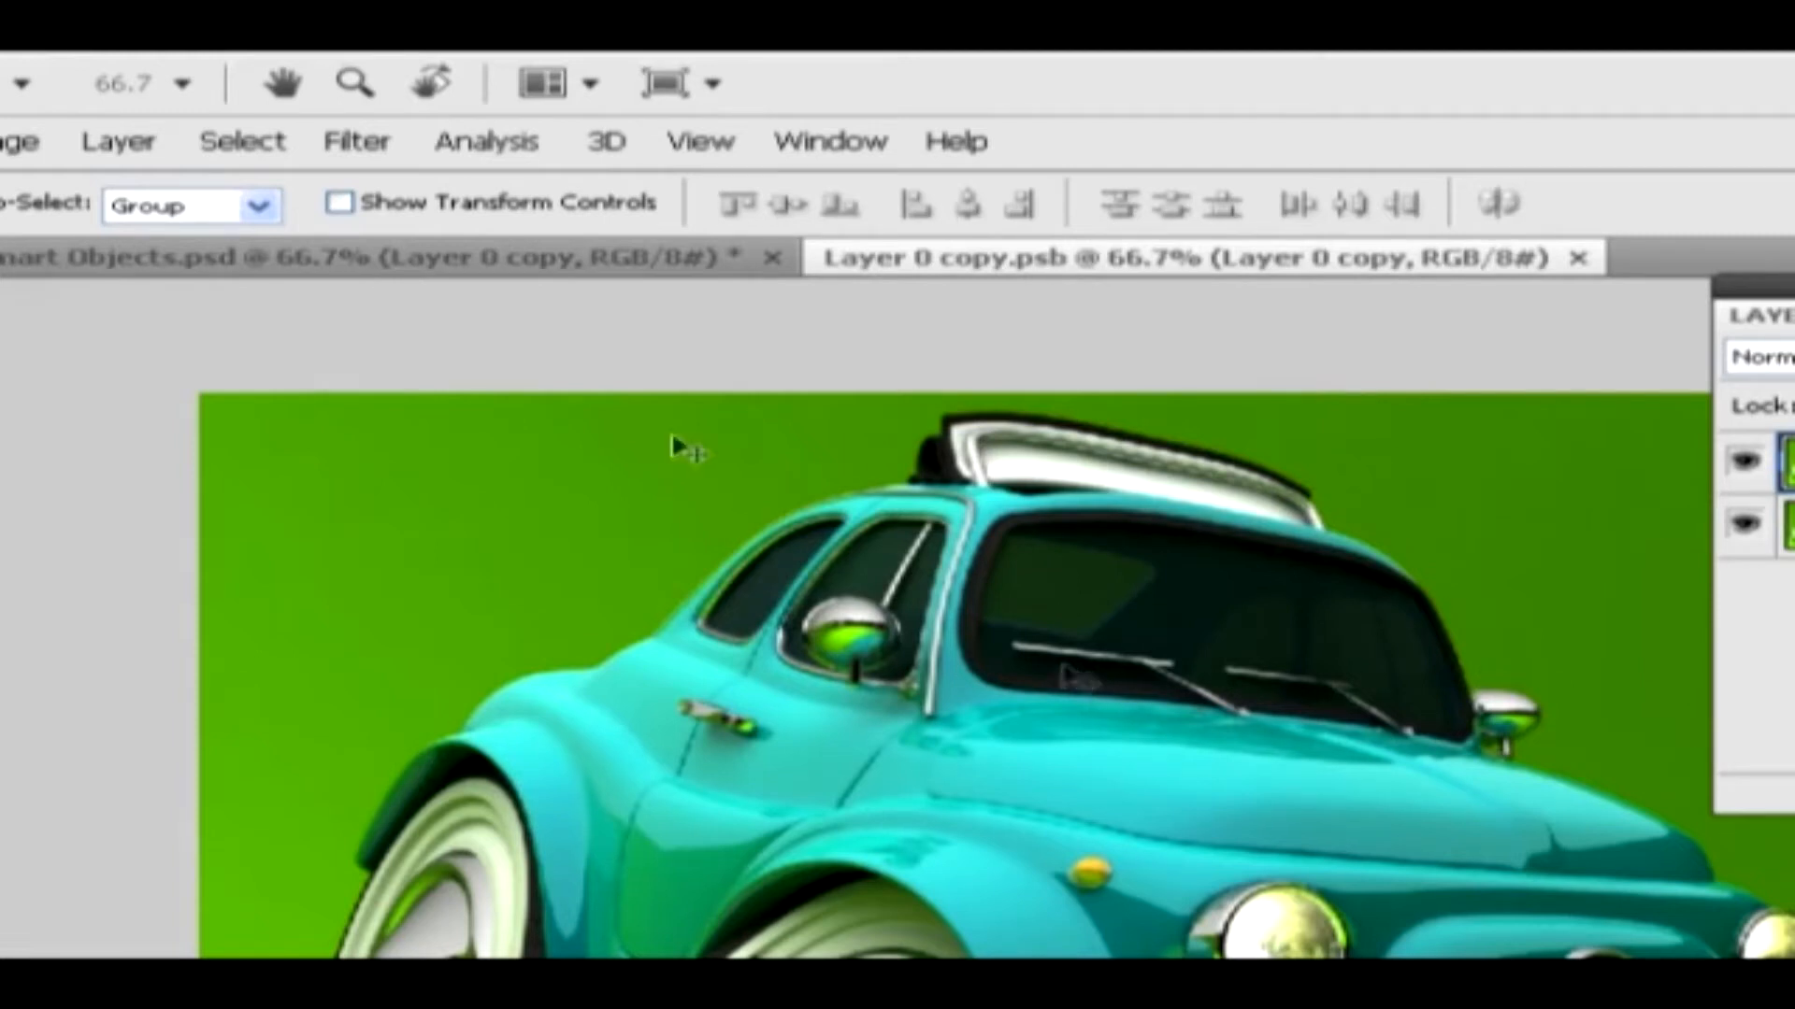
Export the contents of the selected smart object as a Smart Object File (*.psb) named "Layer 0 1"
click(117, 142)
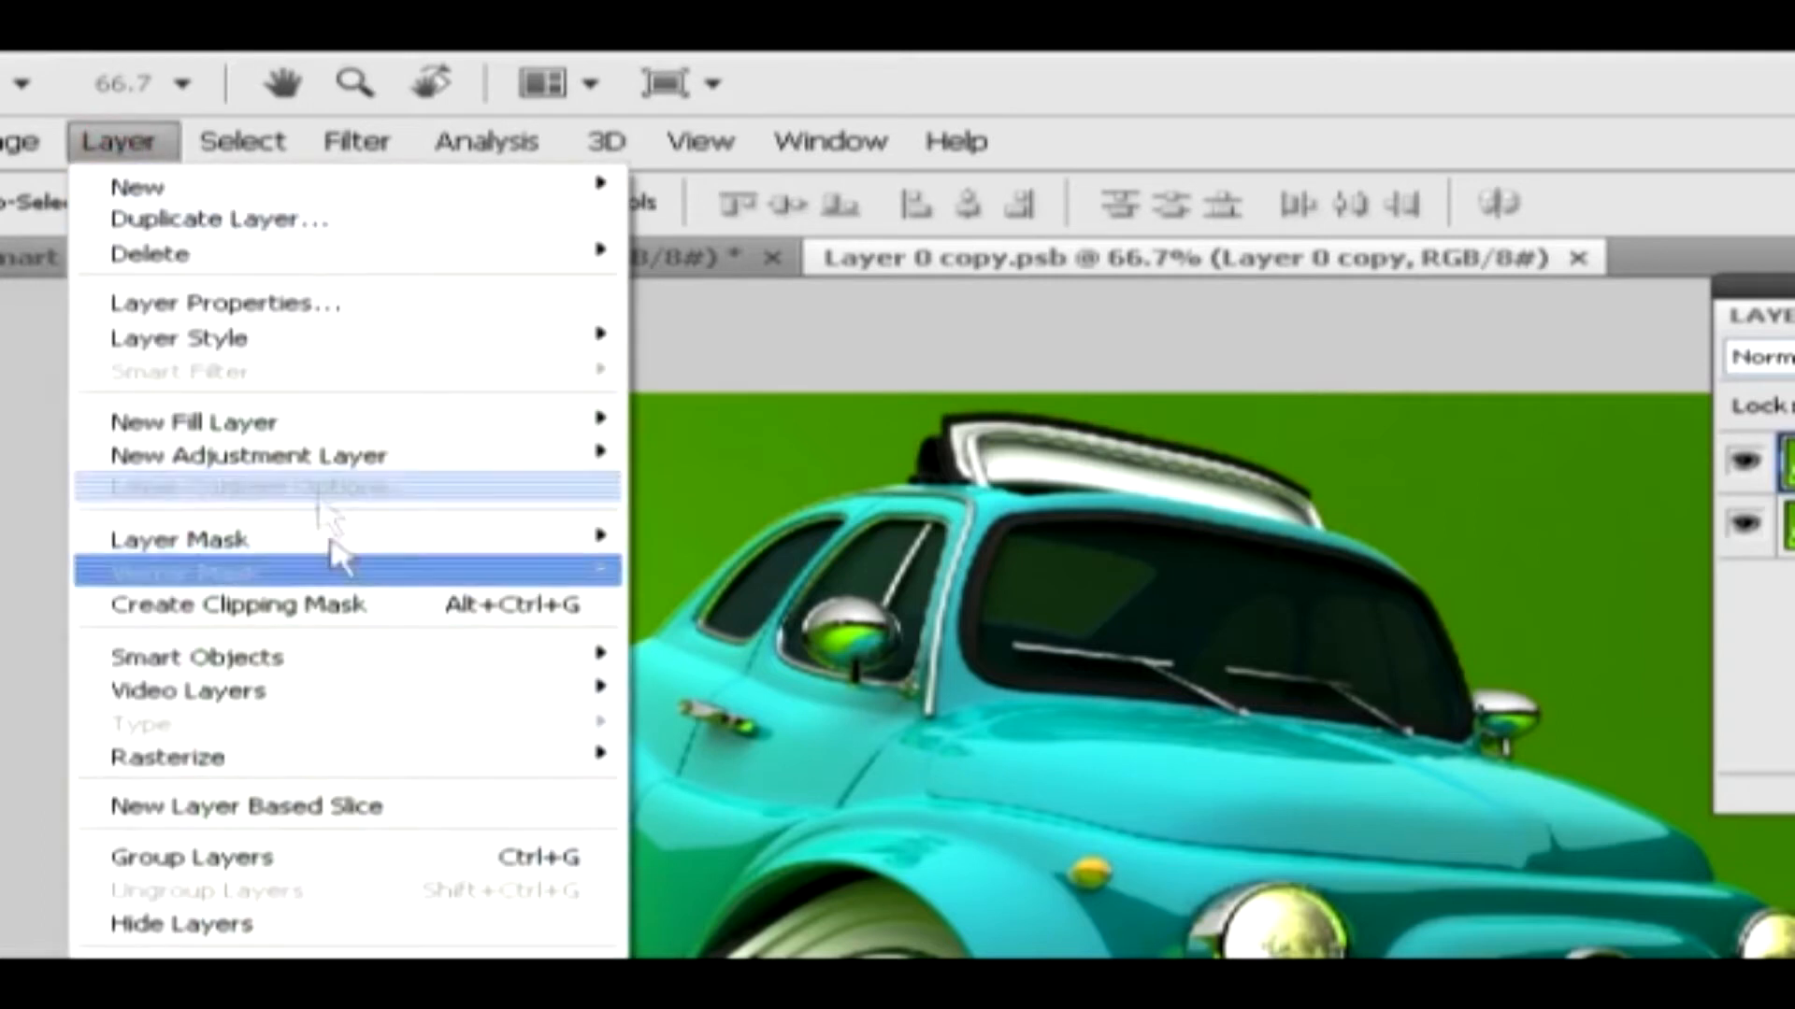
mouse_move(352, 659)
click(886, 793)
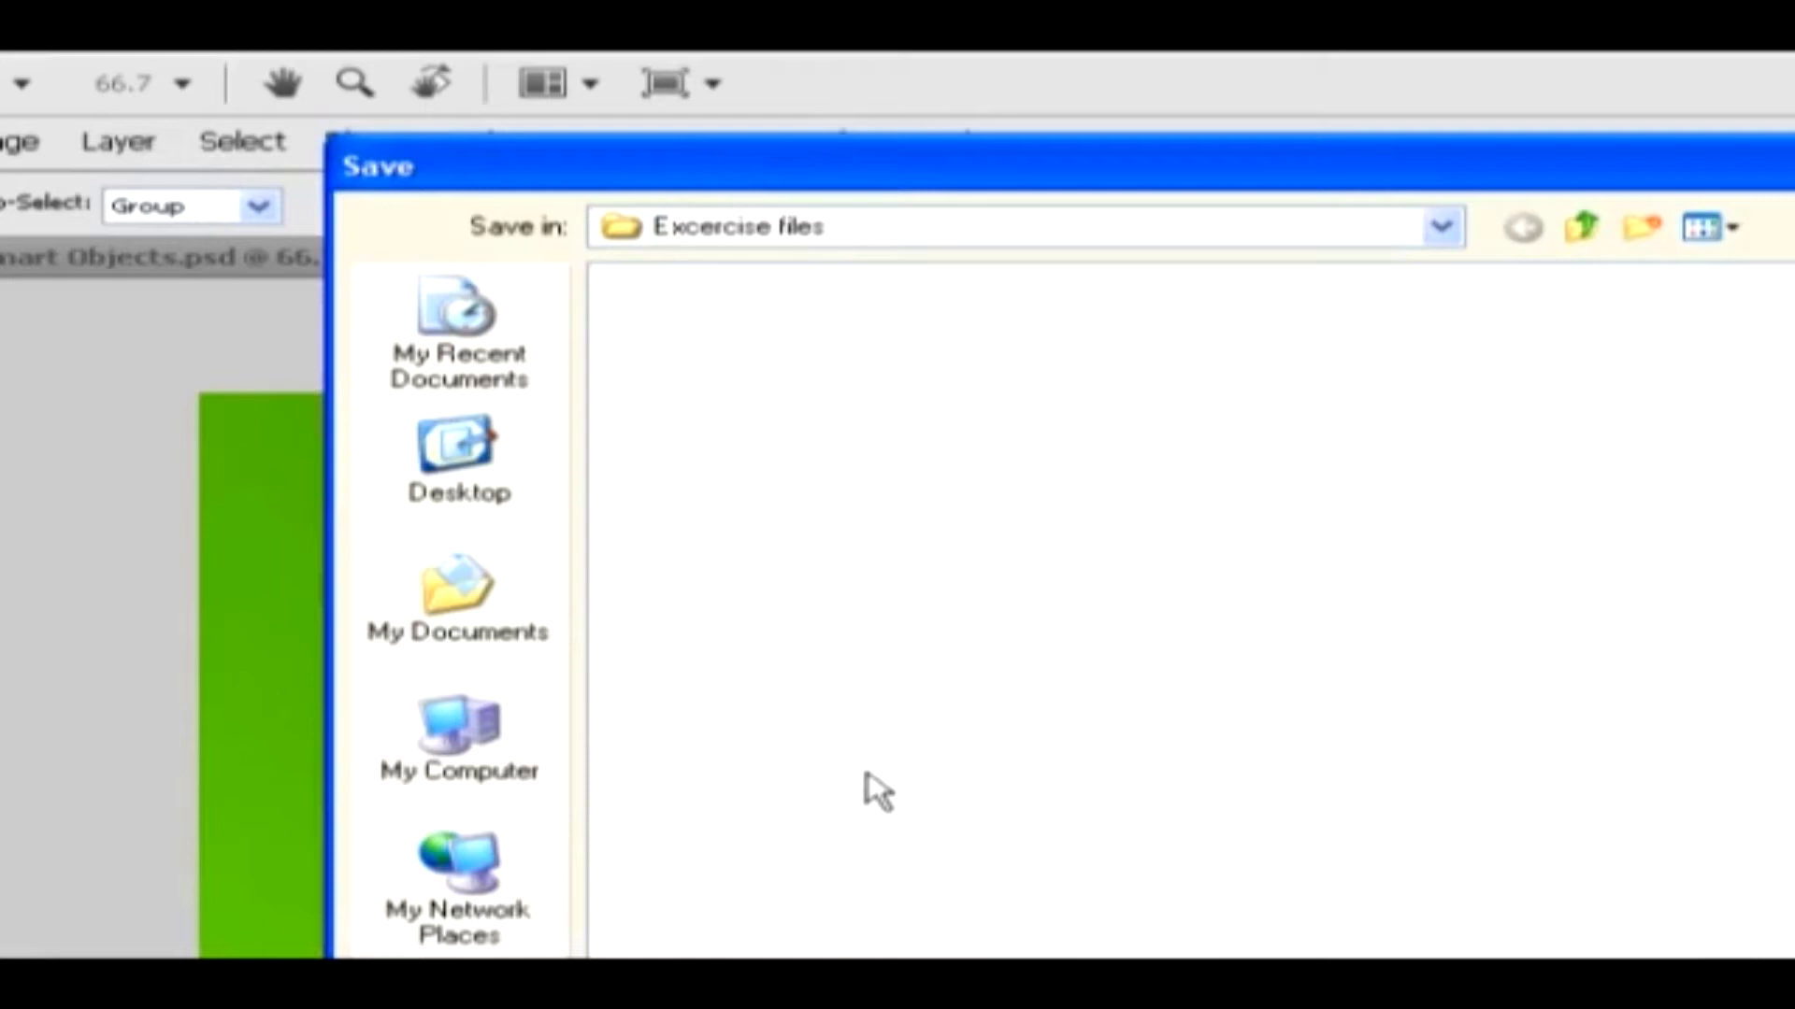
click(452, 485)
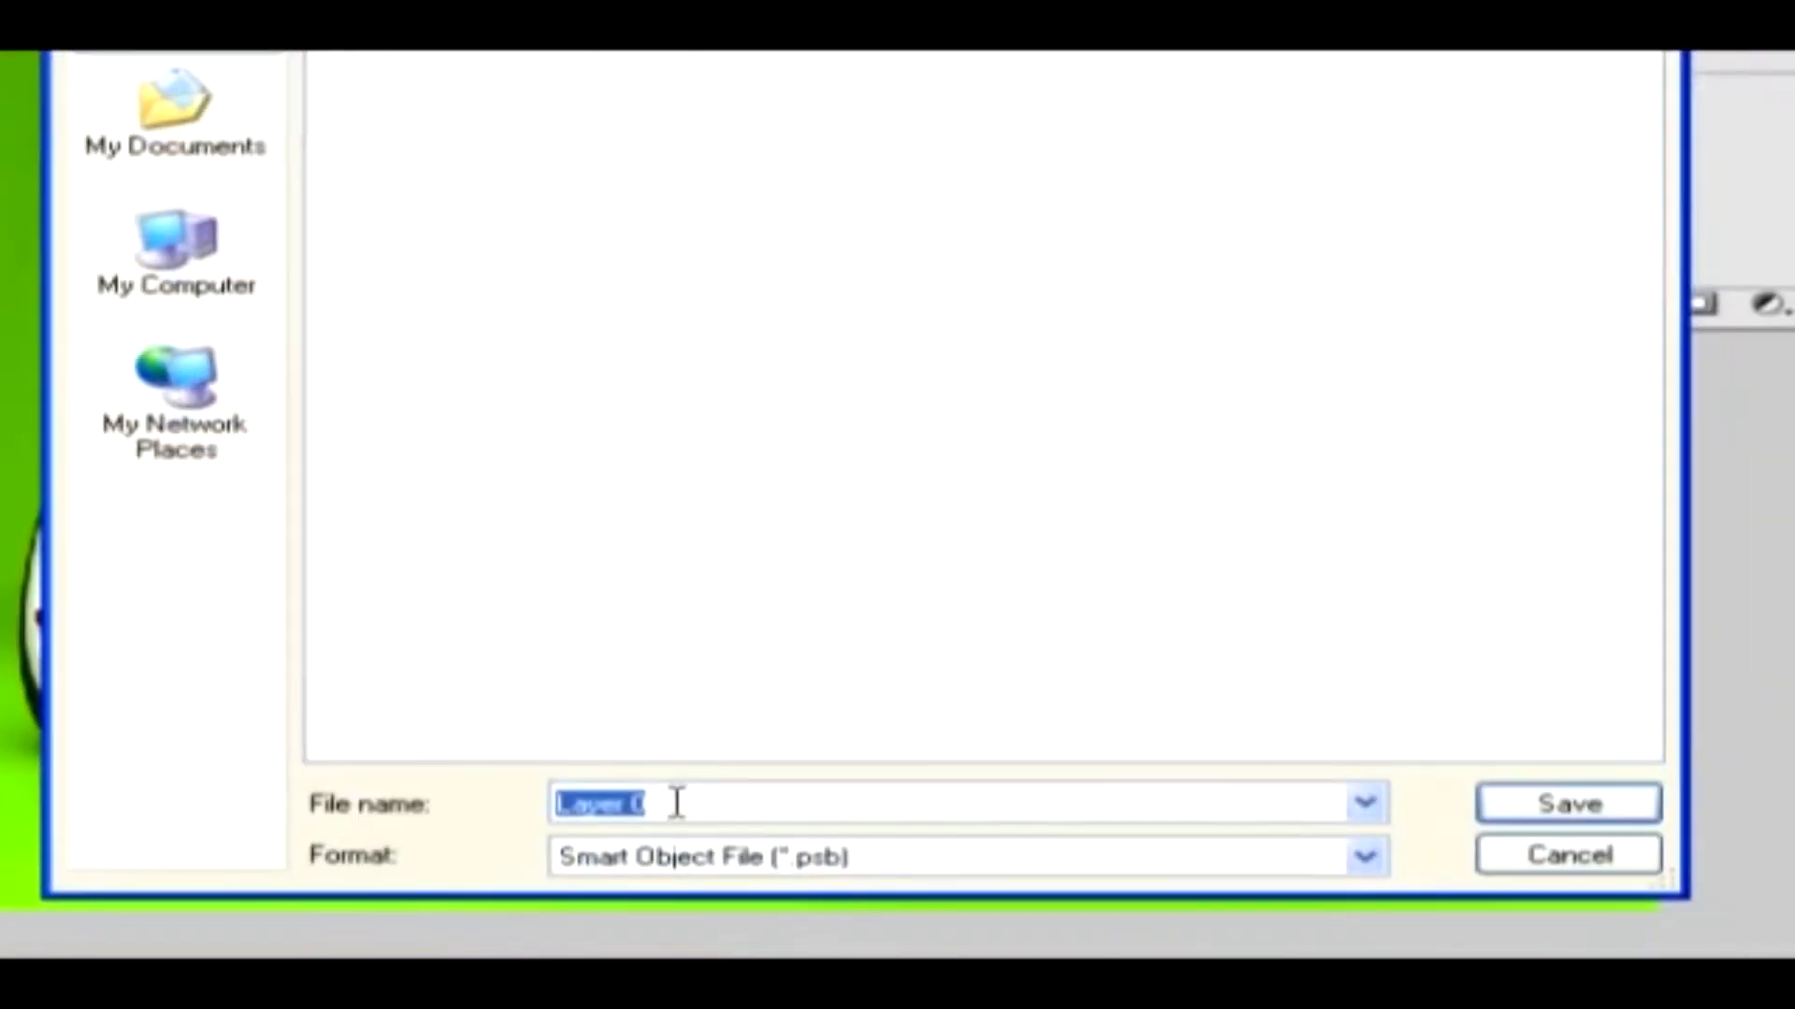
key(Right)
text(1)
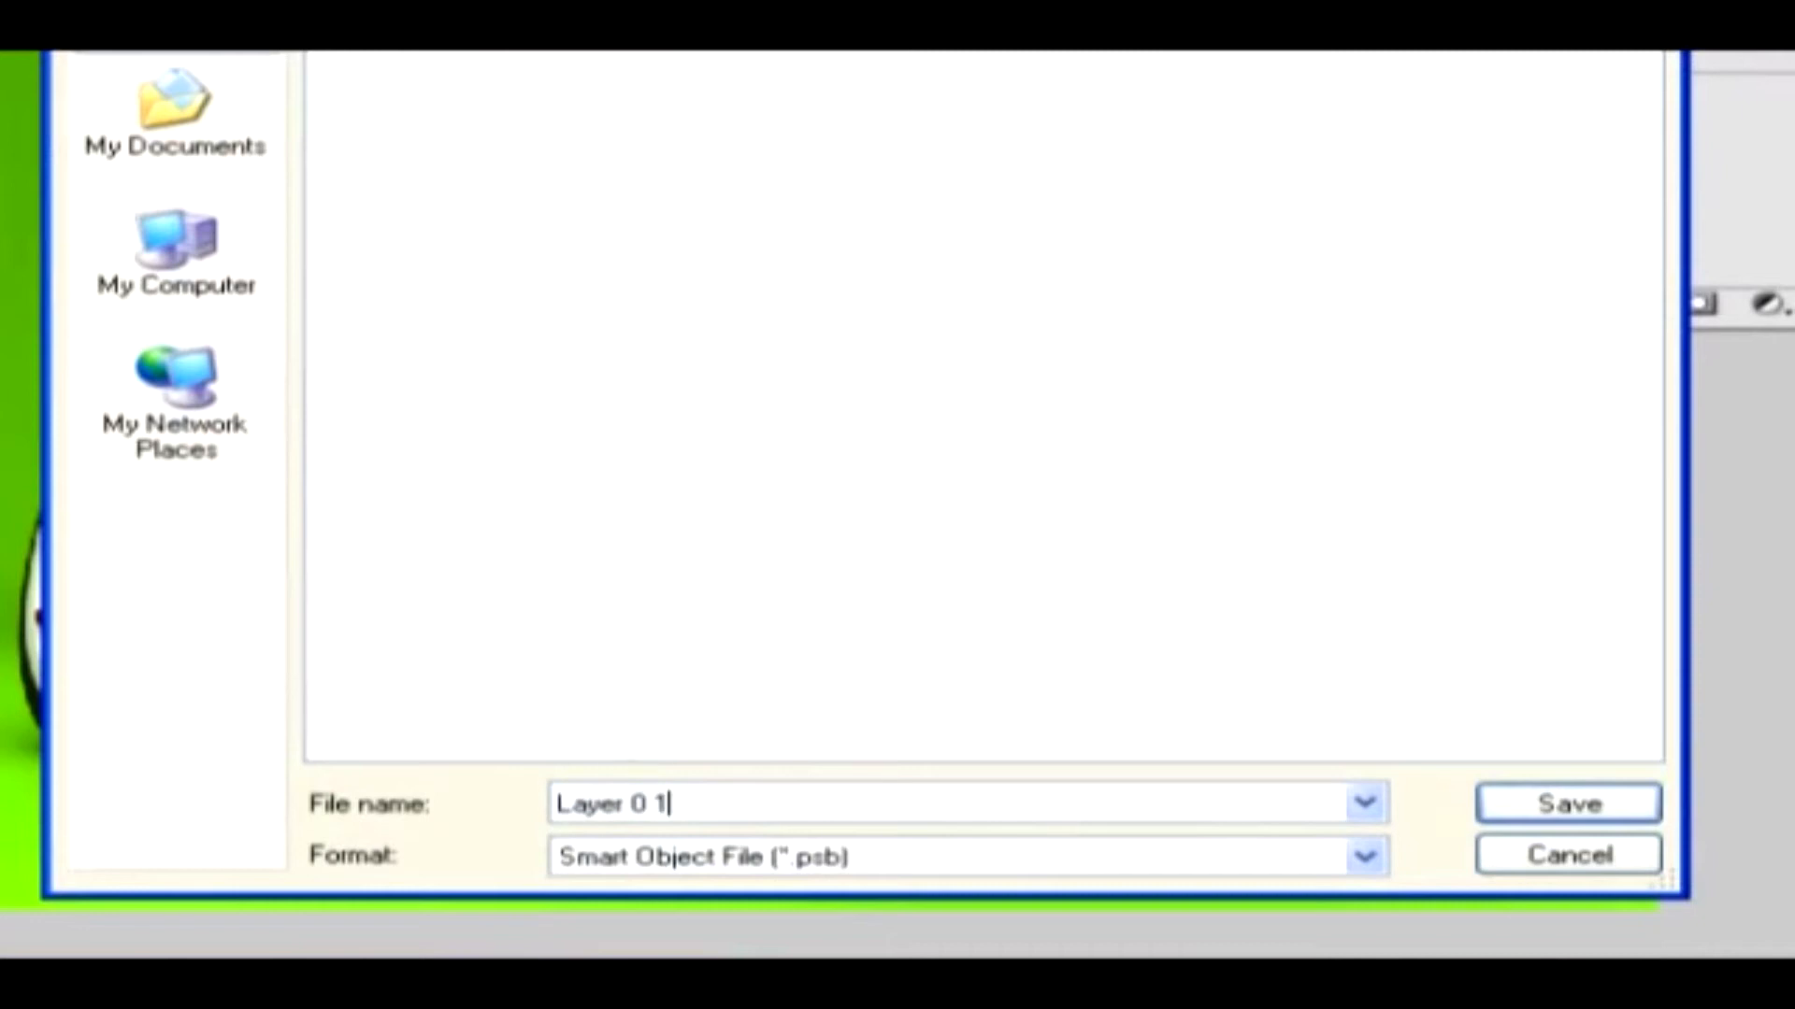
click(1506, 796)
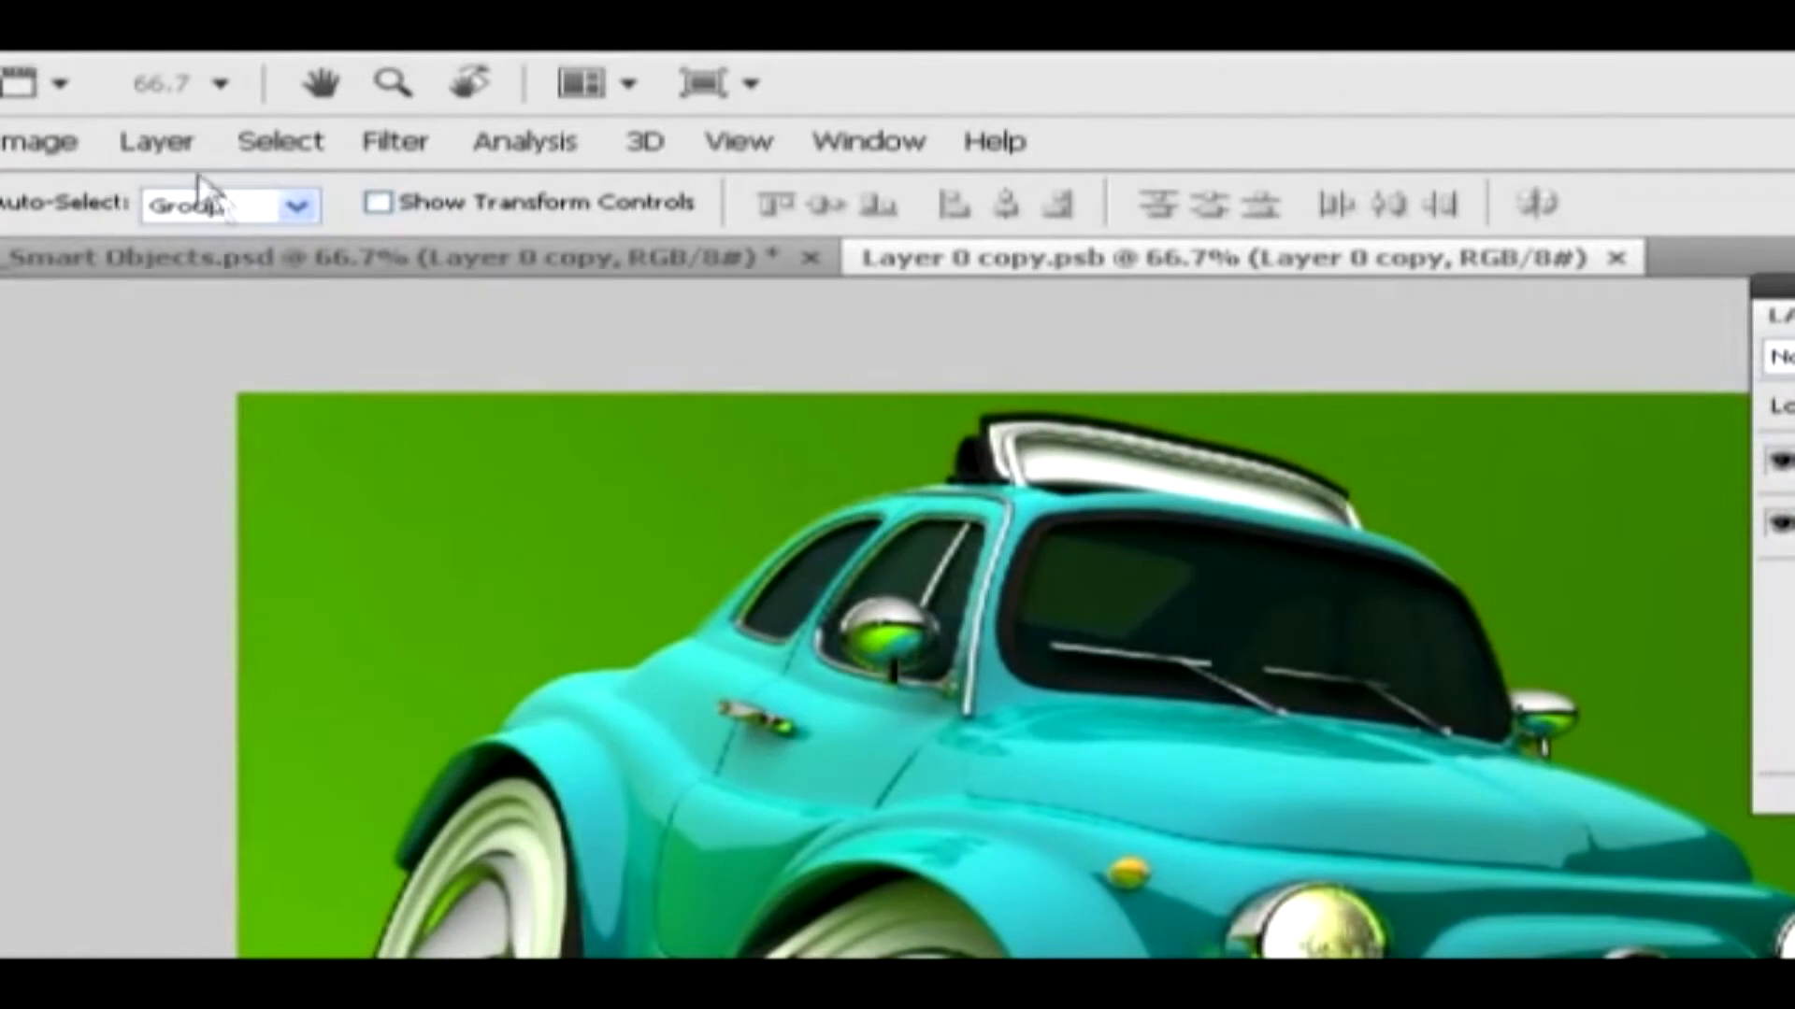
Replace the contents of the selected smart object with the exported file "Layer 0 1" from the desktop
click(156, 141)
mouse_move(245, 666)
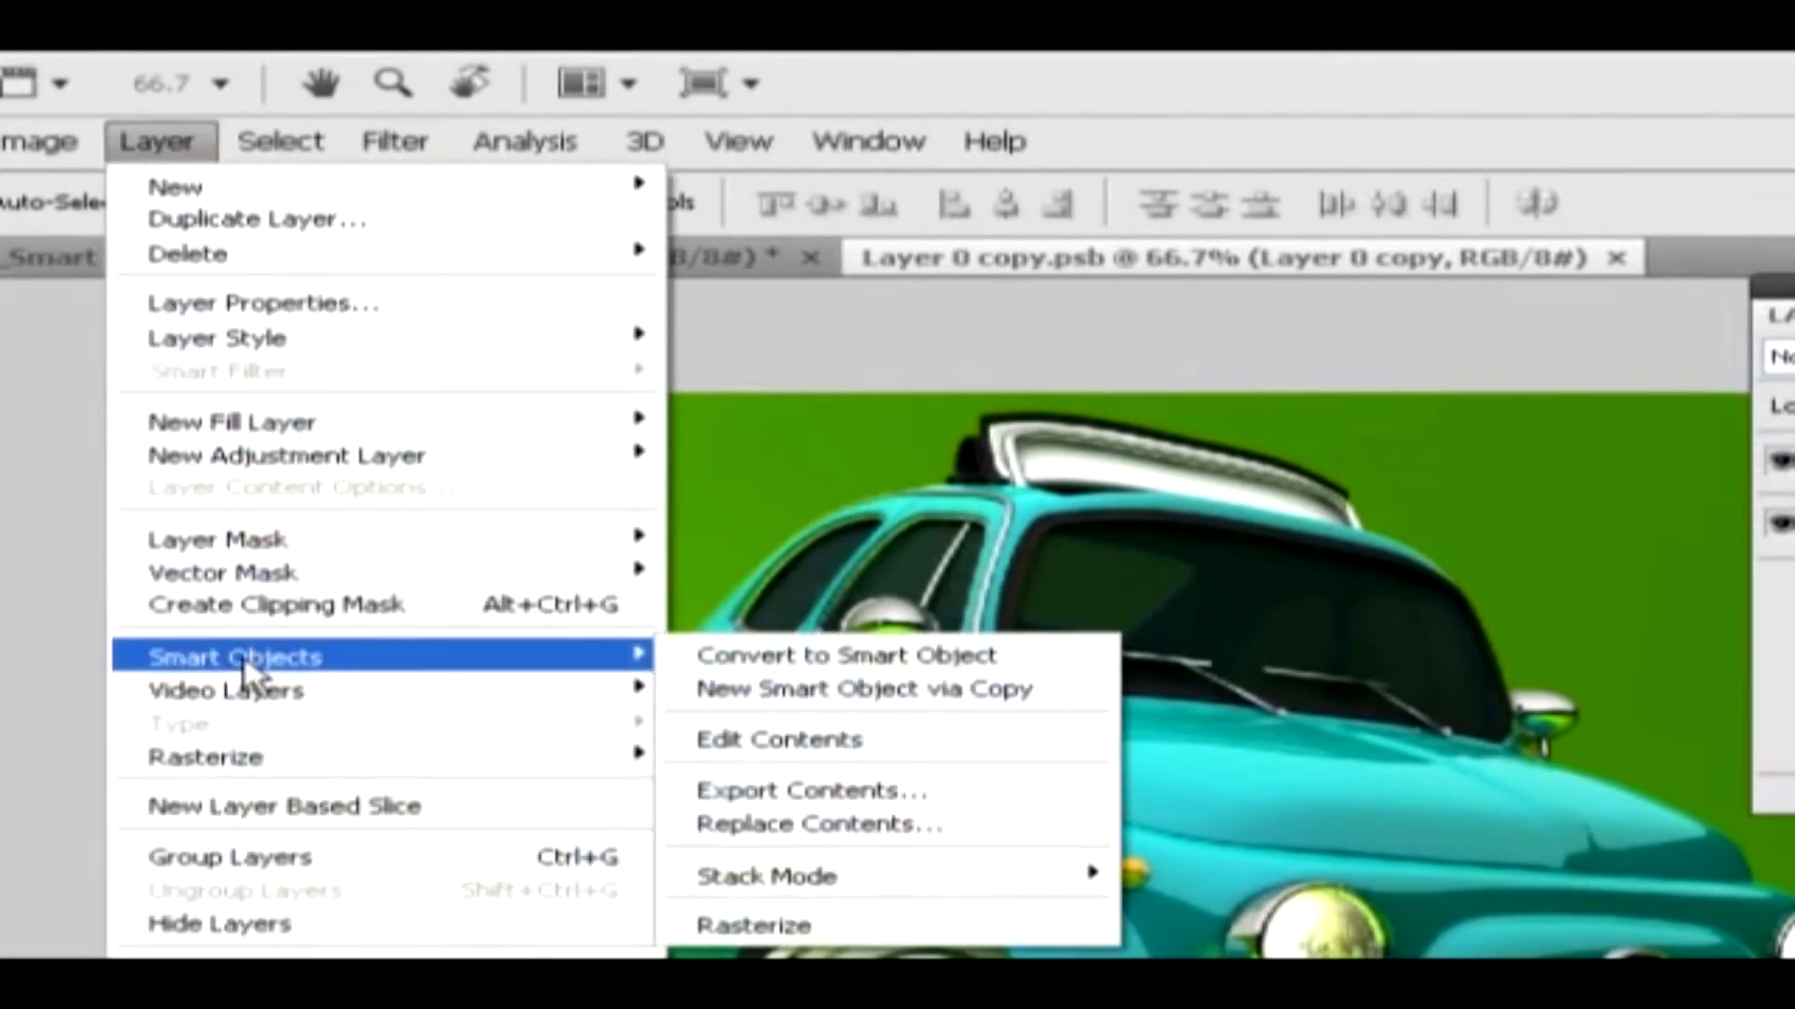
click(795, 825)
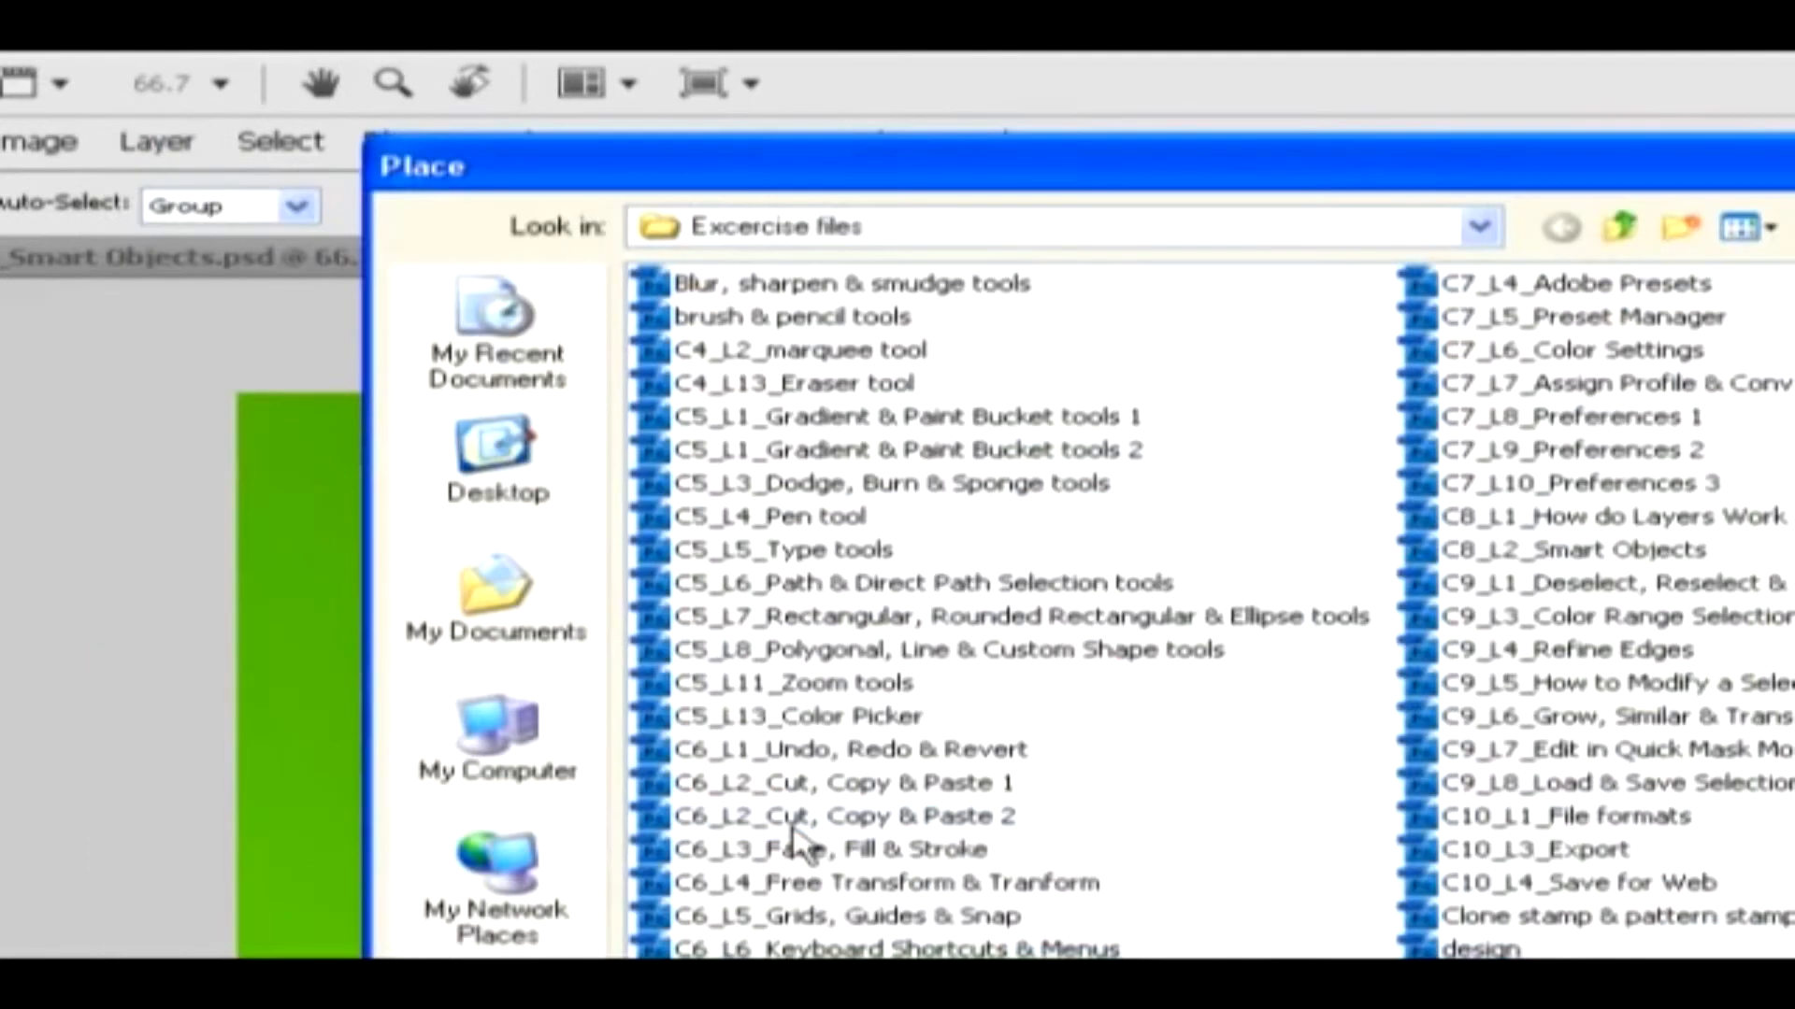
click(598, 505)
click(720, 522)
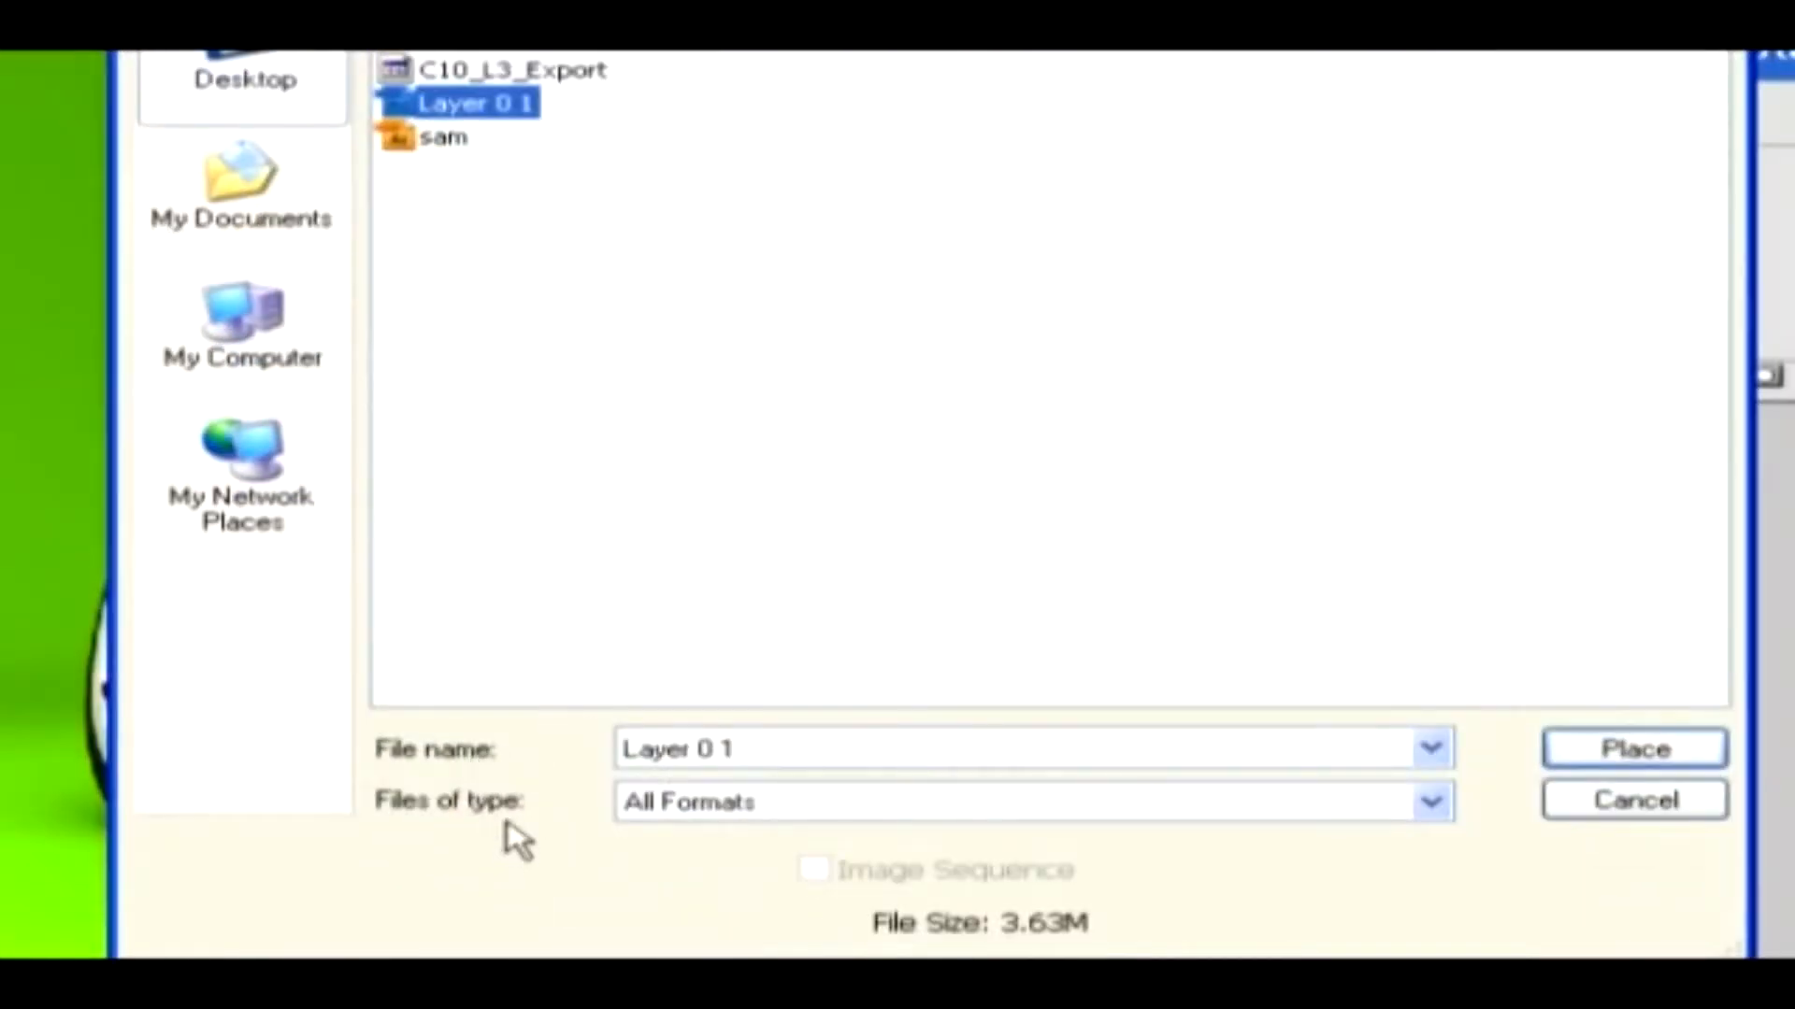
click(1611, 749)
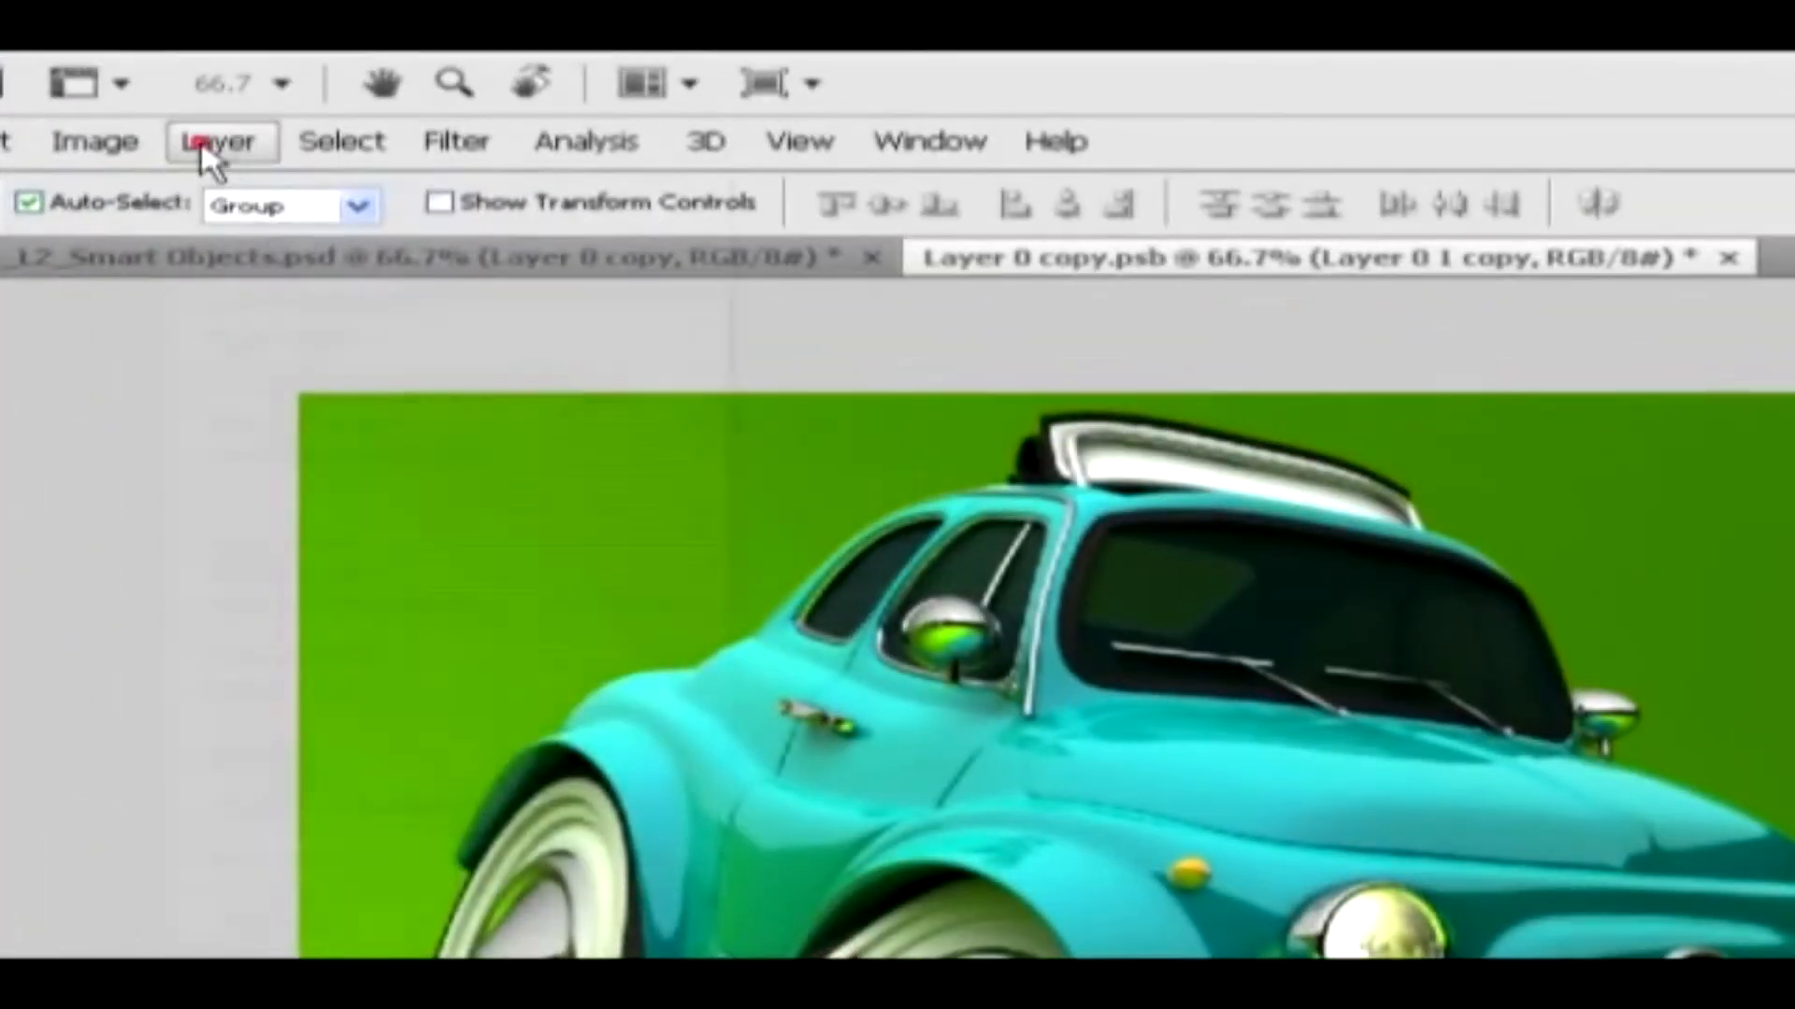
click(335, 108)
mouse_move(340, 664)
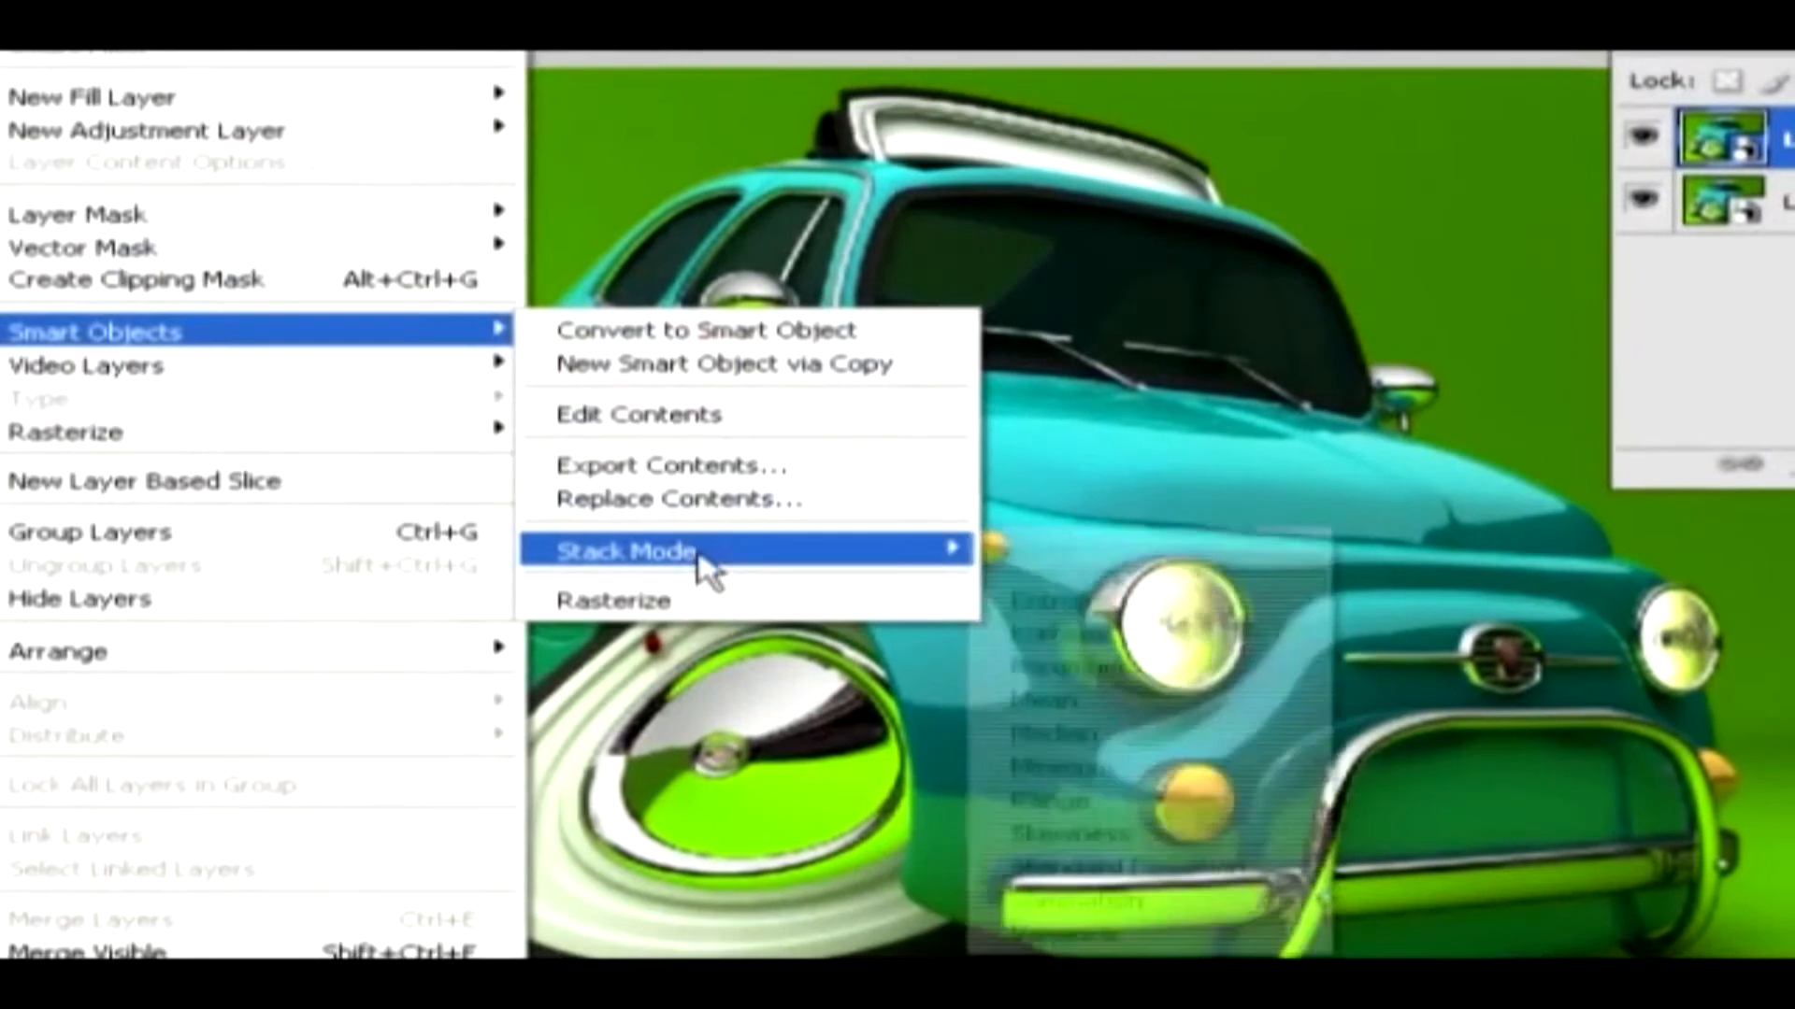
mouse_move(841, 818)
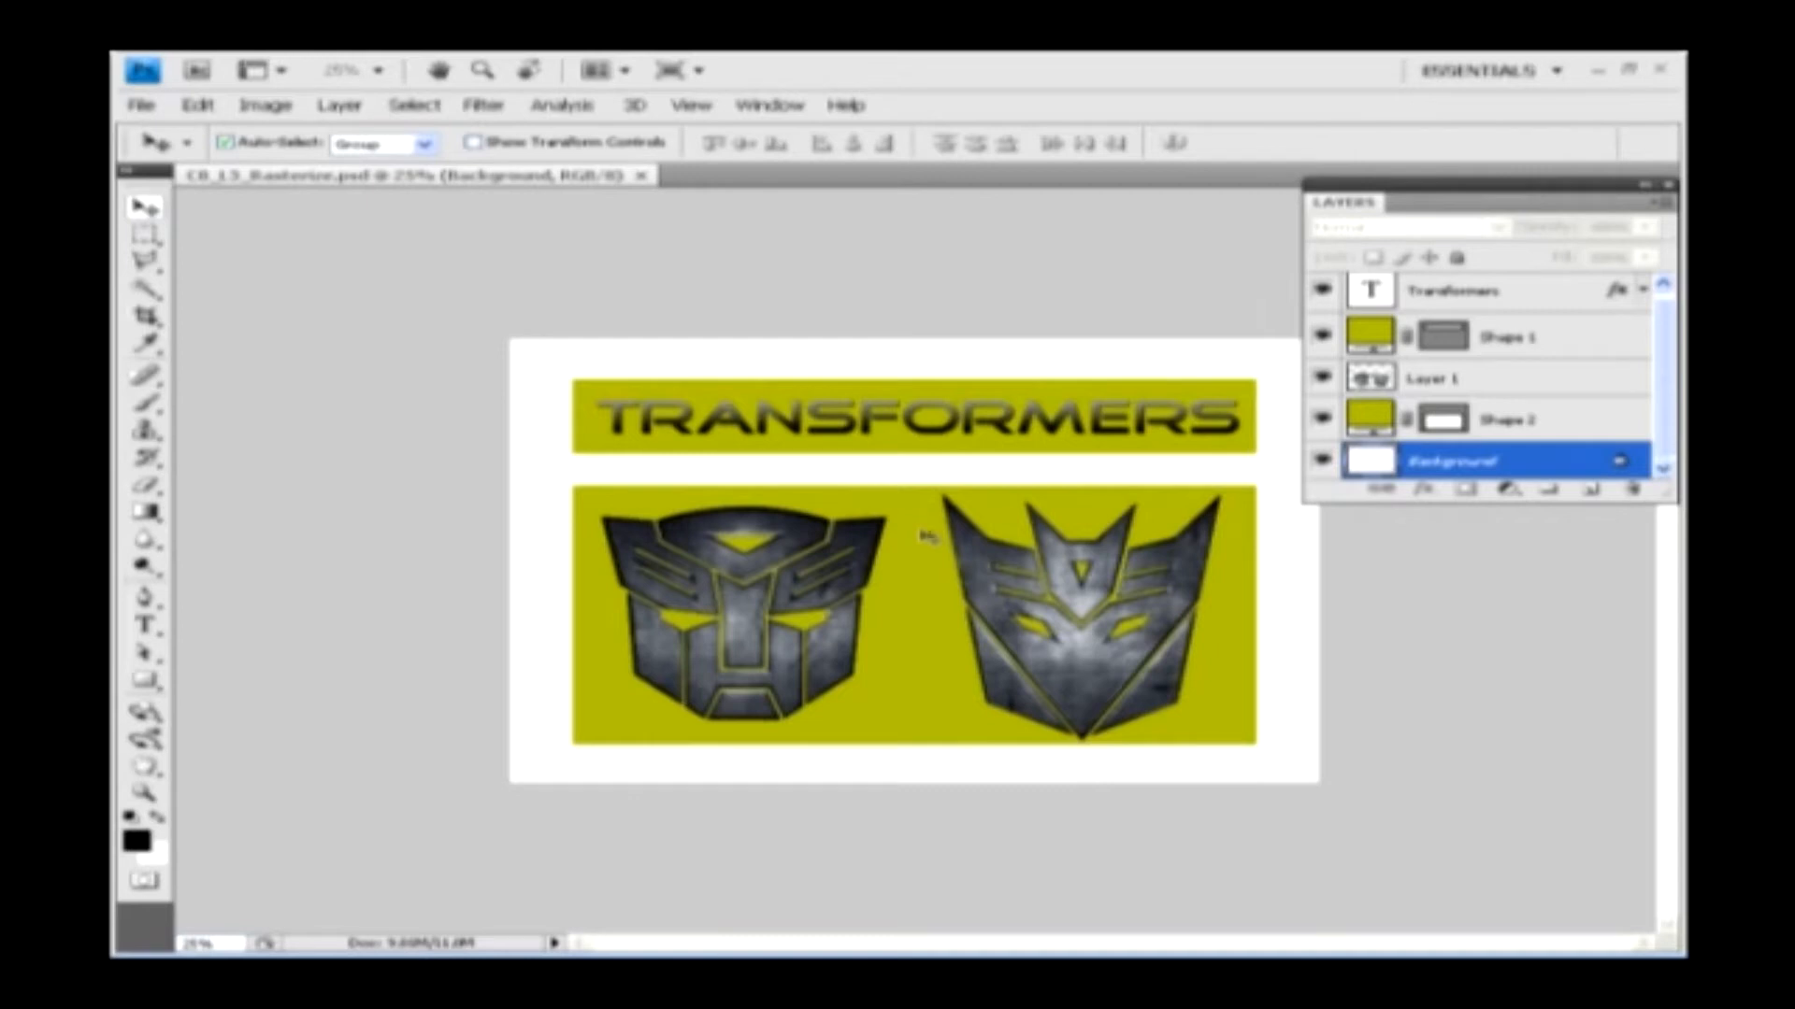
Rasterize the Transformers type layer and the Shape 1 layer
click(1534, 296)
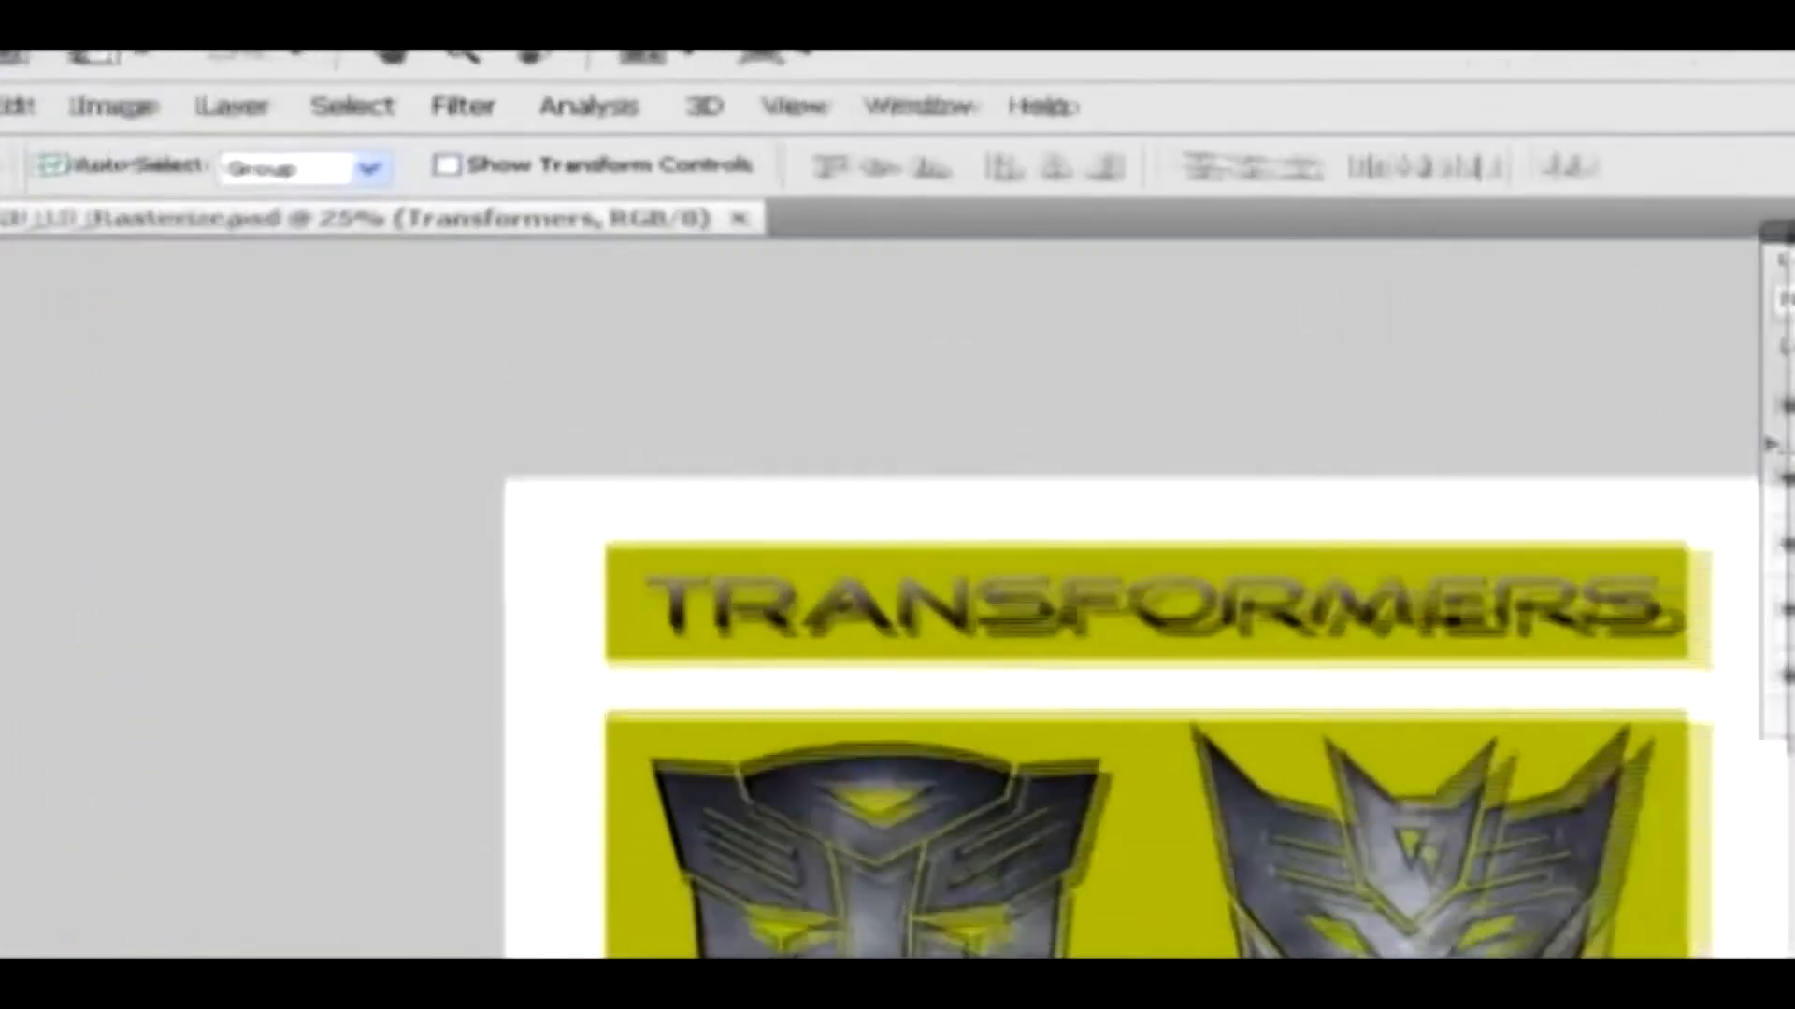
click(337, 110)
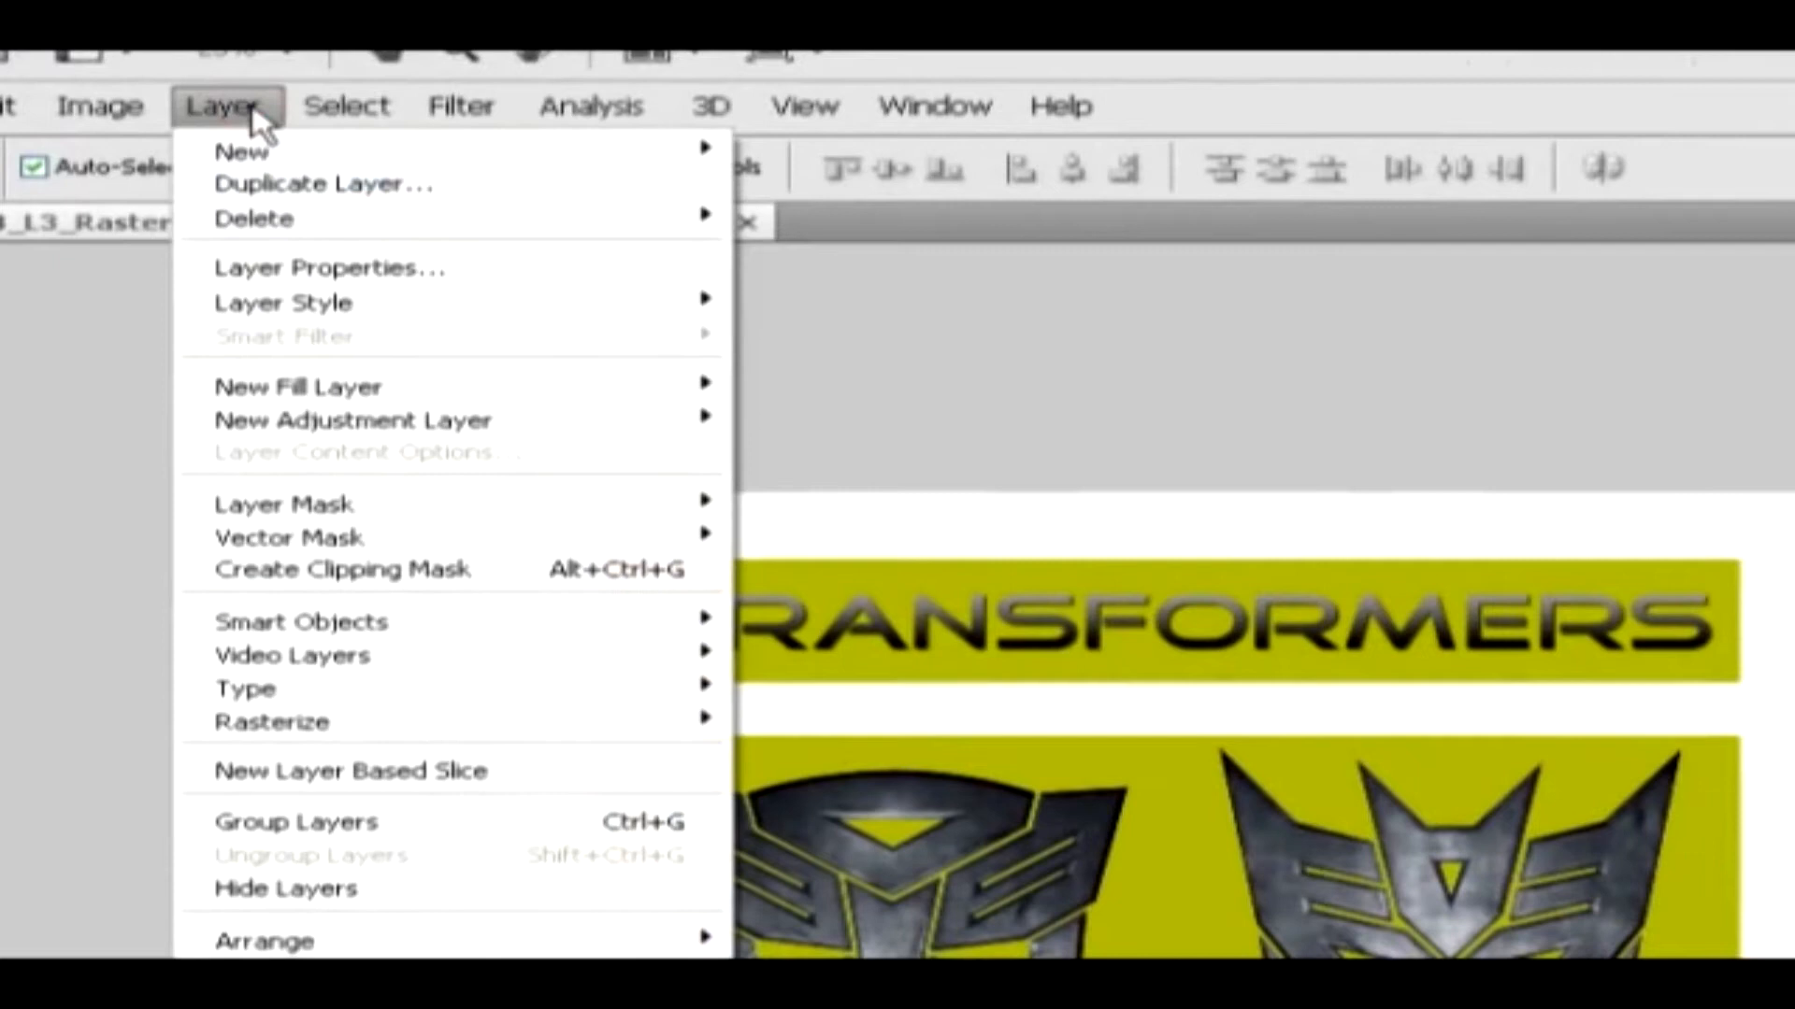
mouse_move(334, 740)
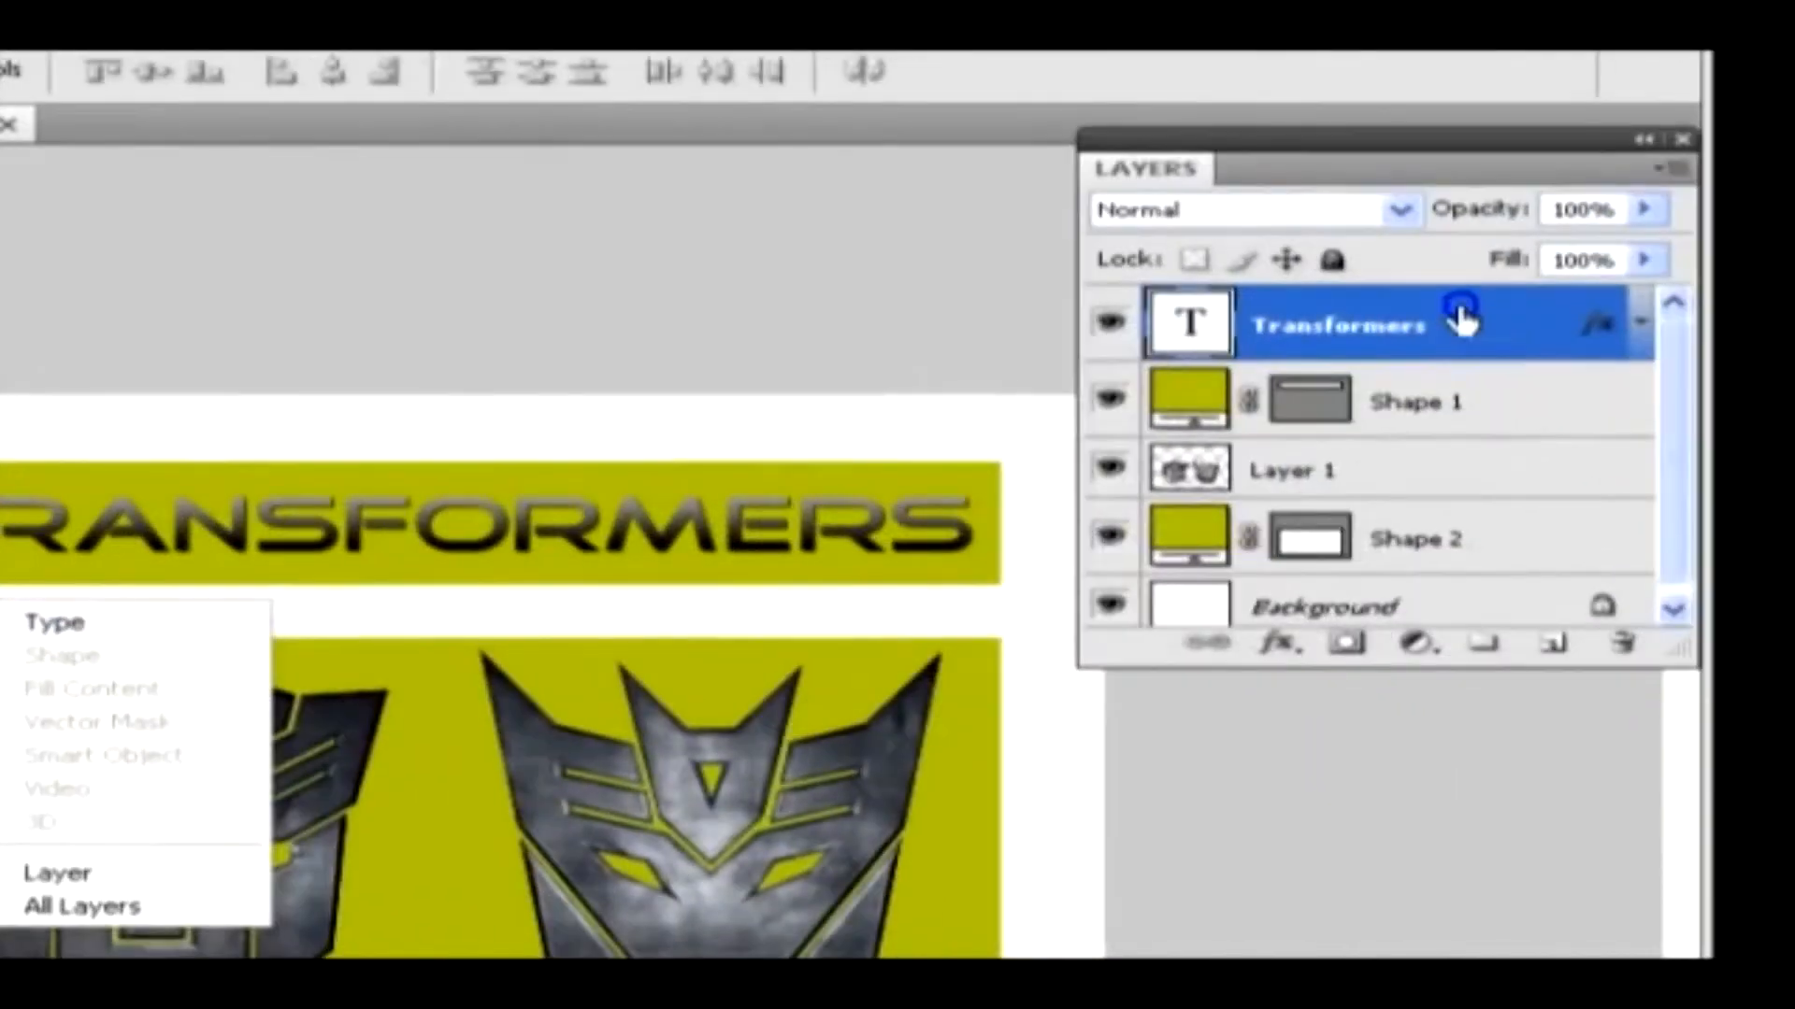
right_click(1501, 325)
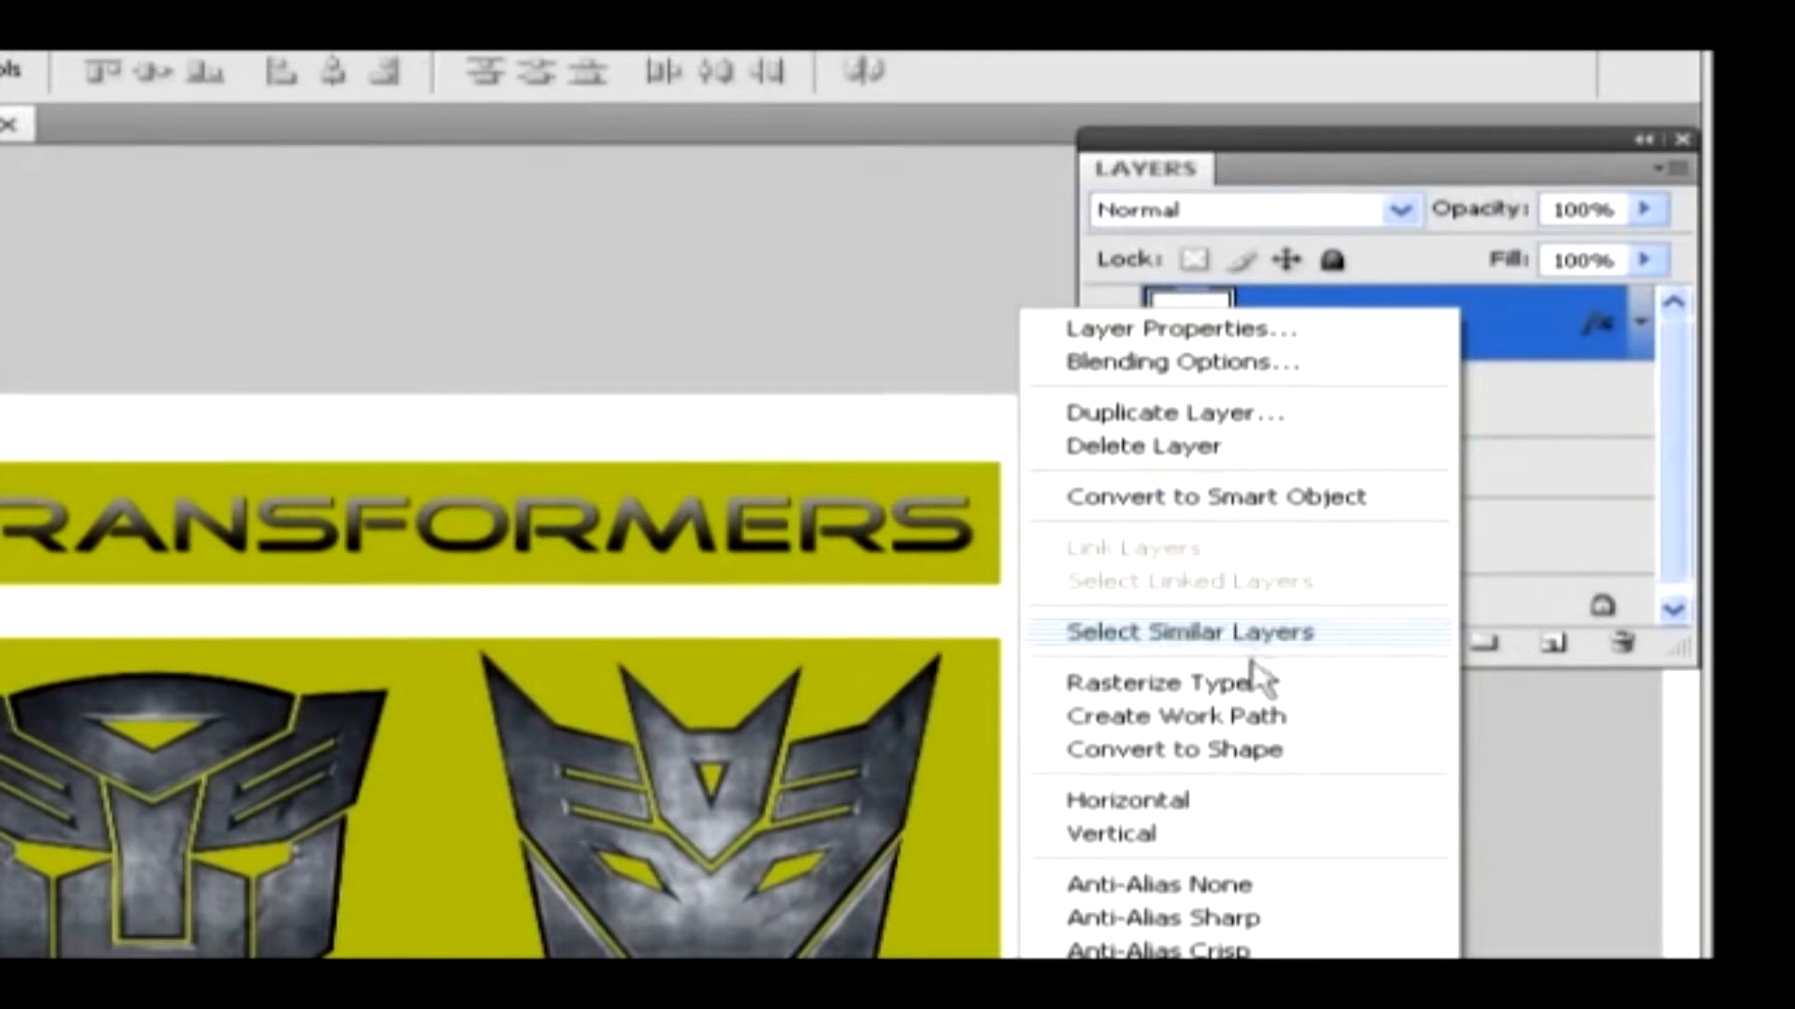
click(1248, 687)
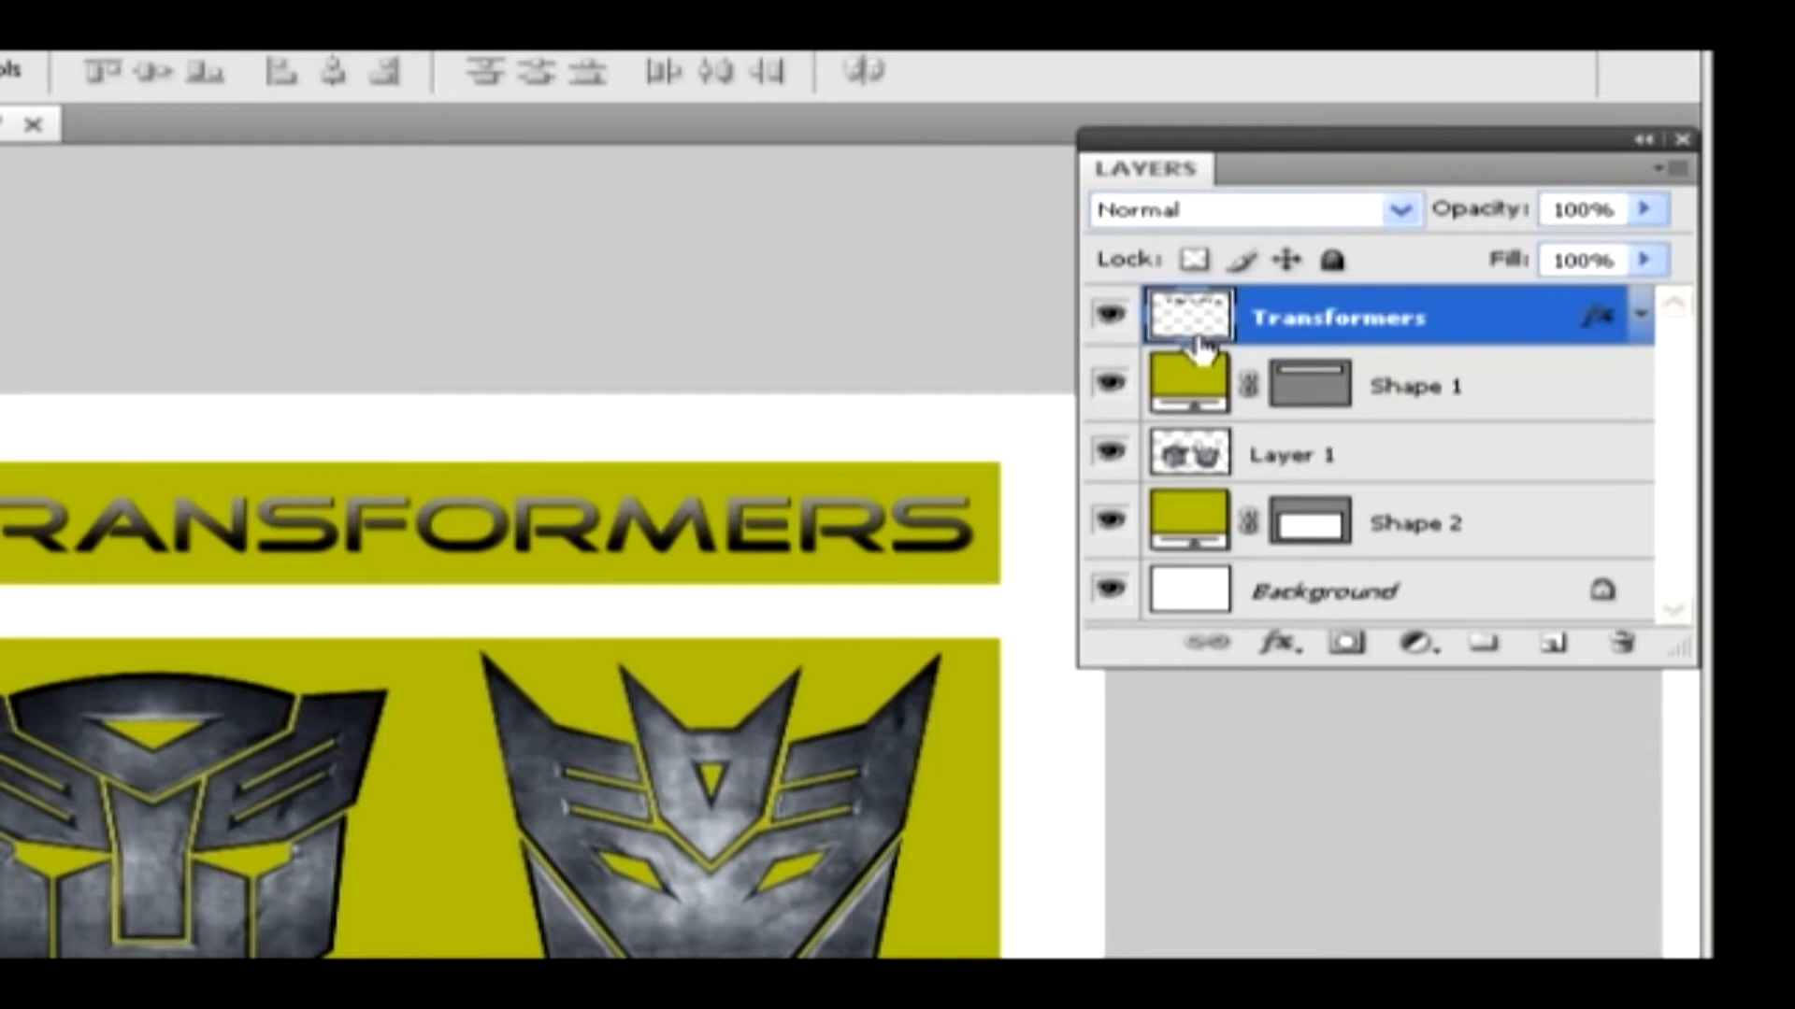
right_click(1494, 383)
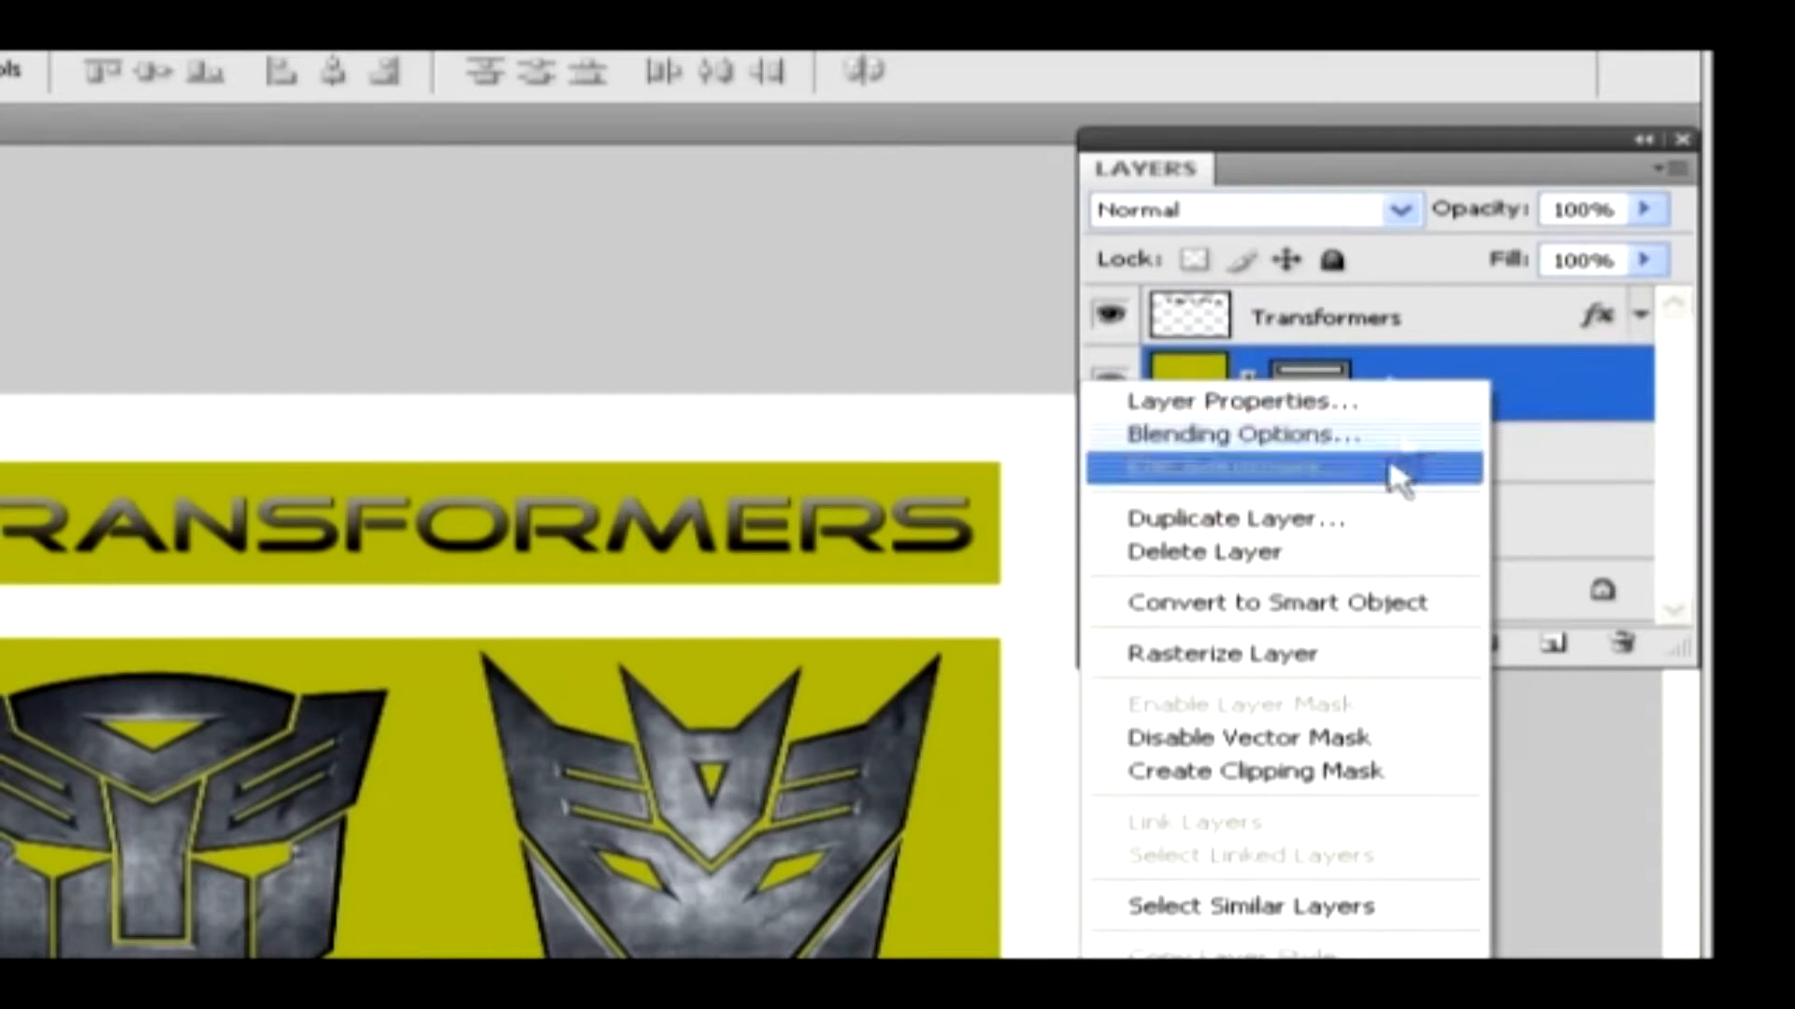
click(1360, 656)
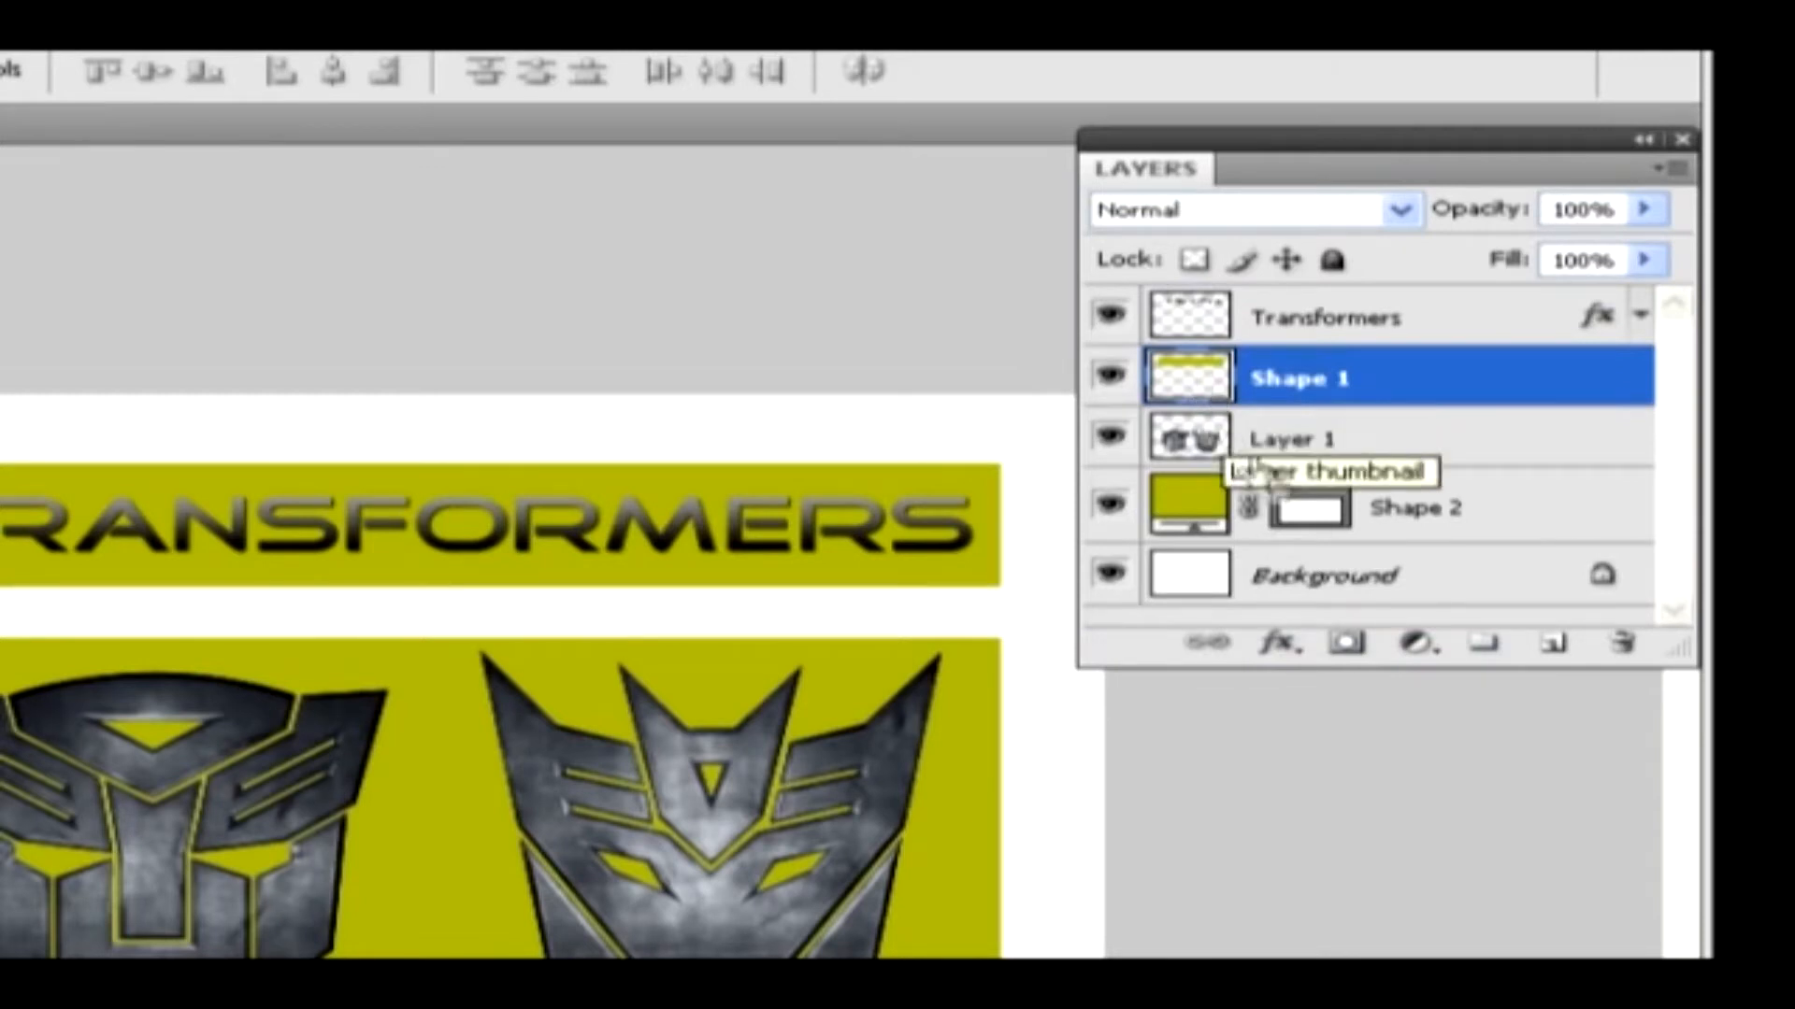
Select the Shape 2 layer's vector mask and bring up the available Rasterize options
click(1307, 523)
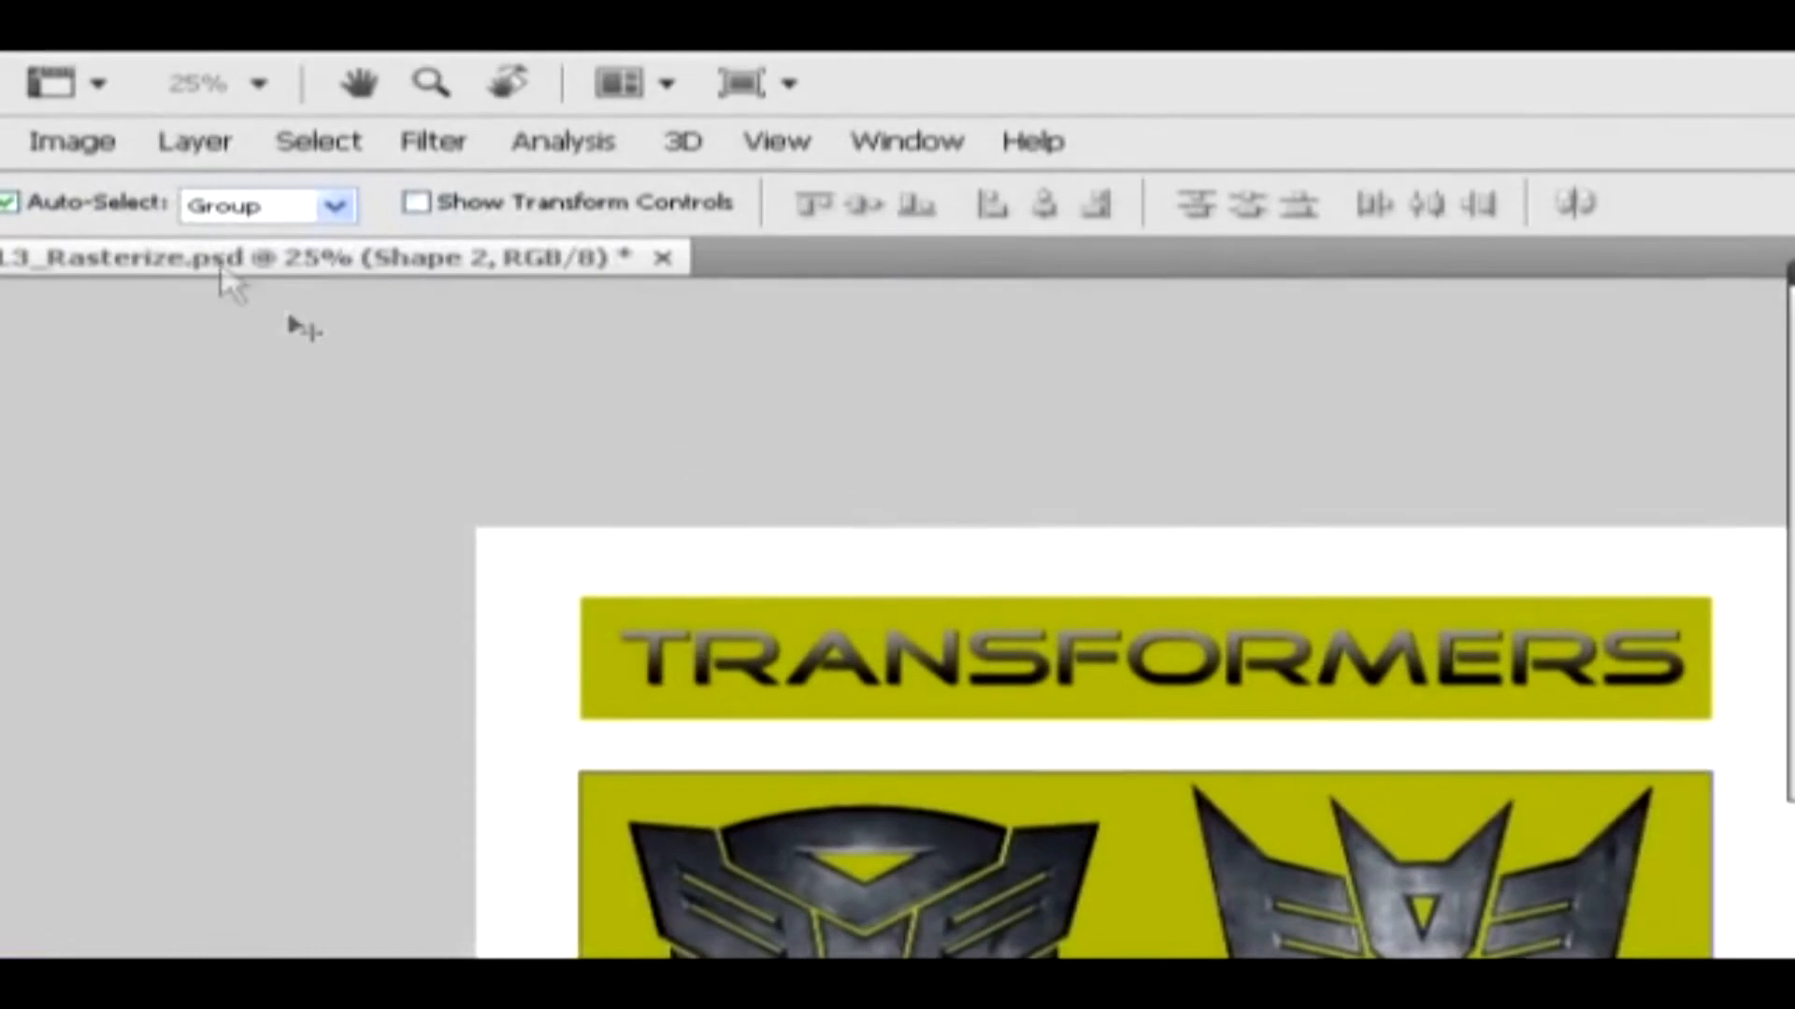
click(194, 142)
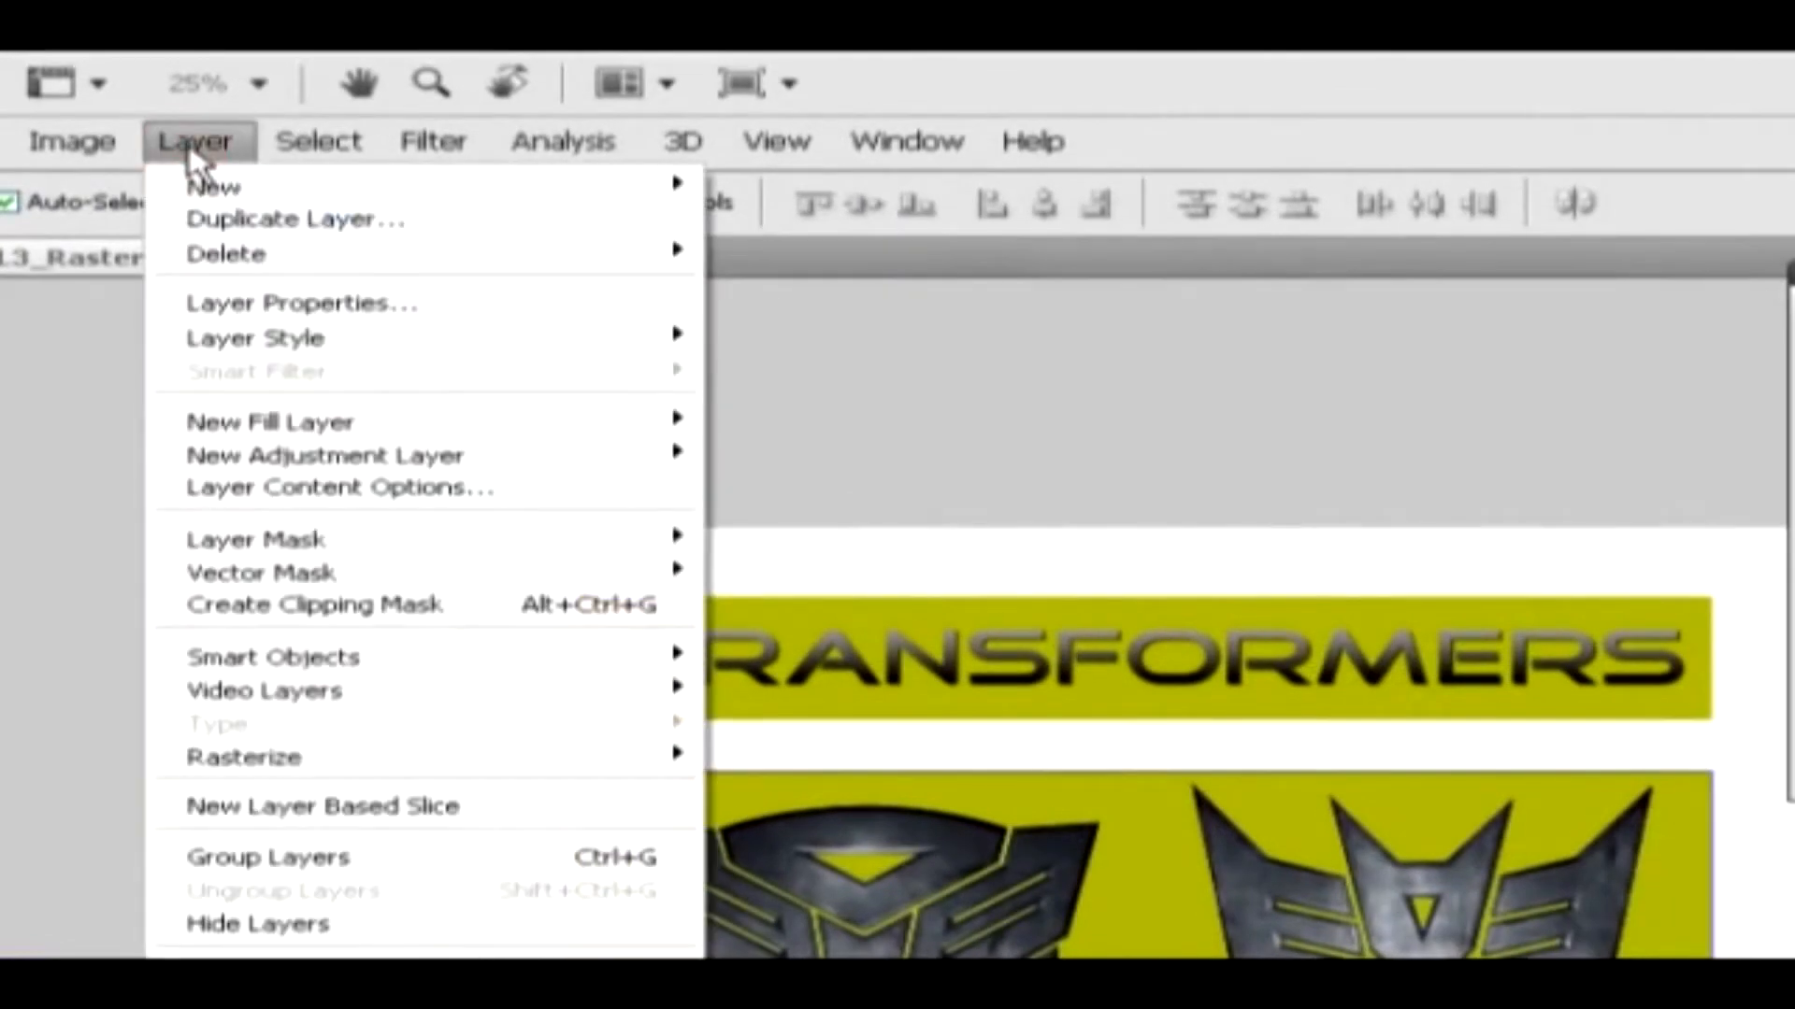
click(344, 762)
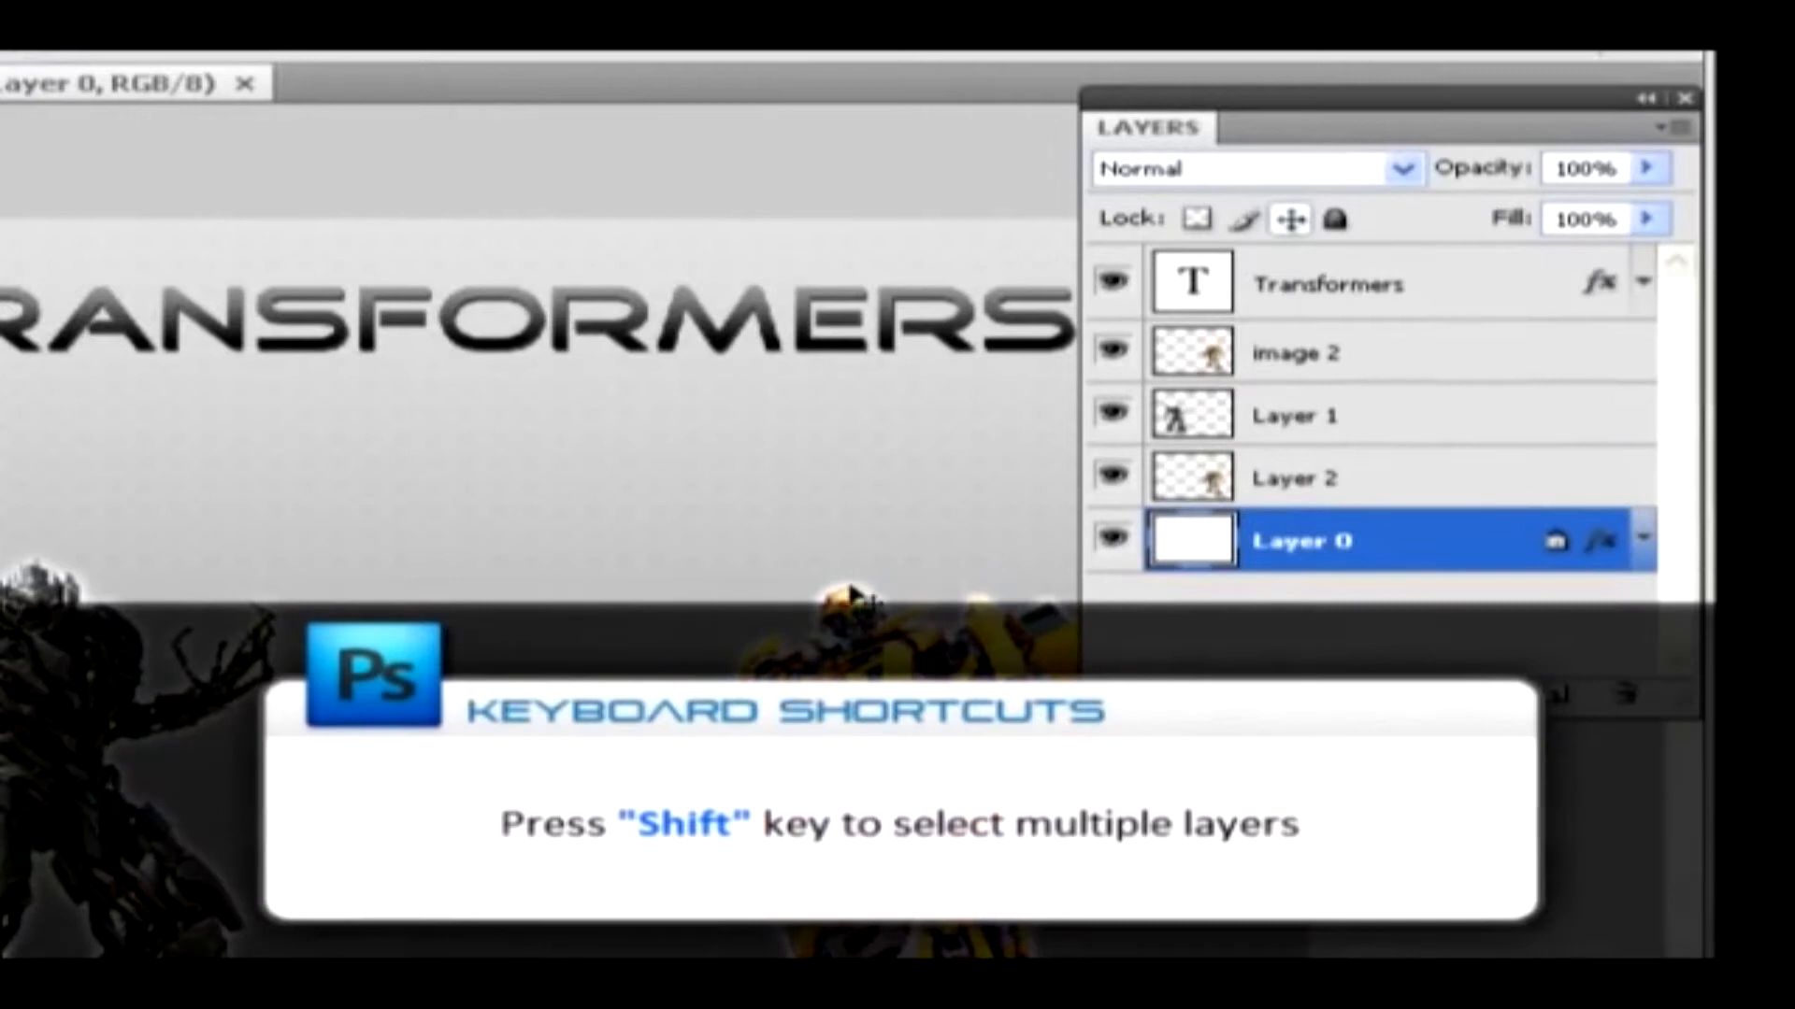
Select the image 2 and Layer 1 layers together and merge them into one layer
click(1382, 365)
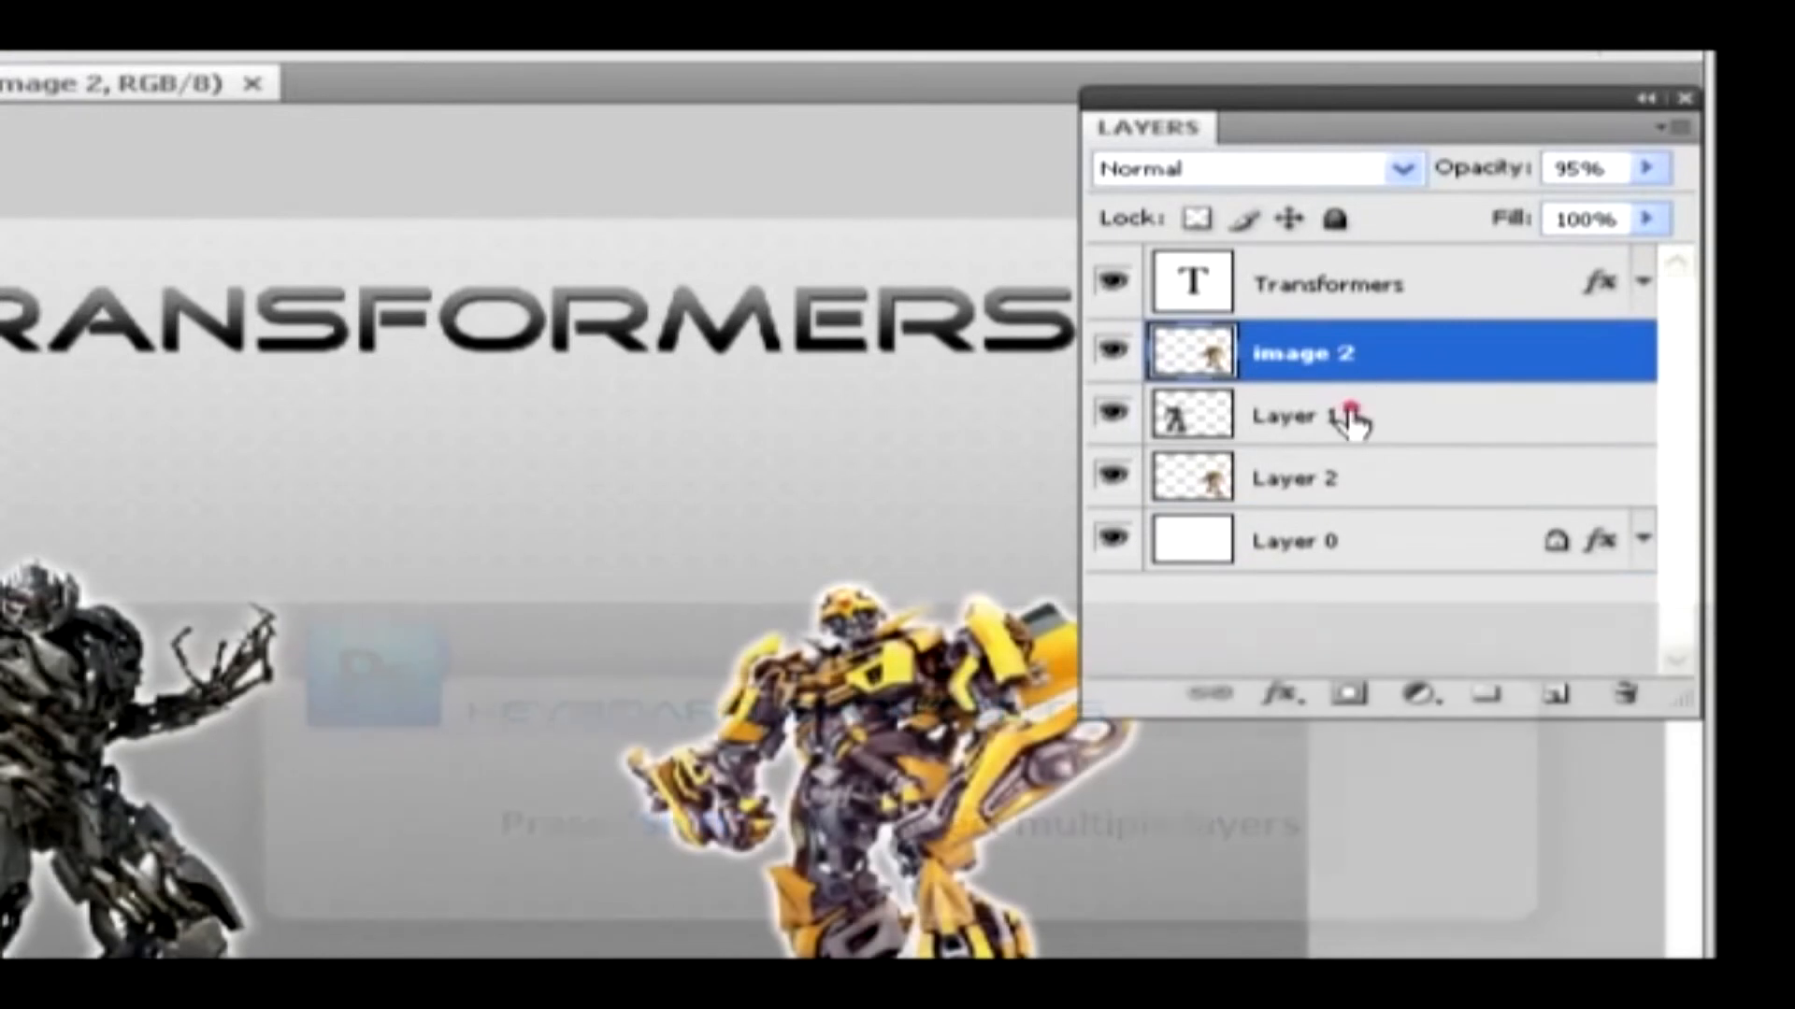
shift+click(1353, 423)
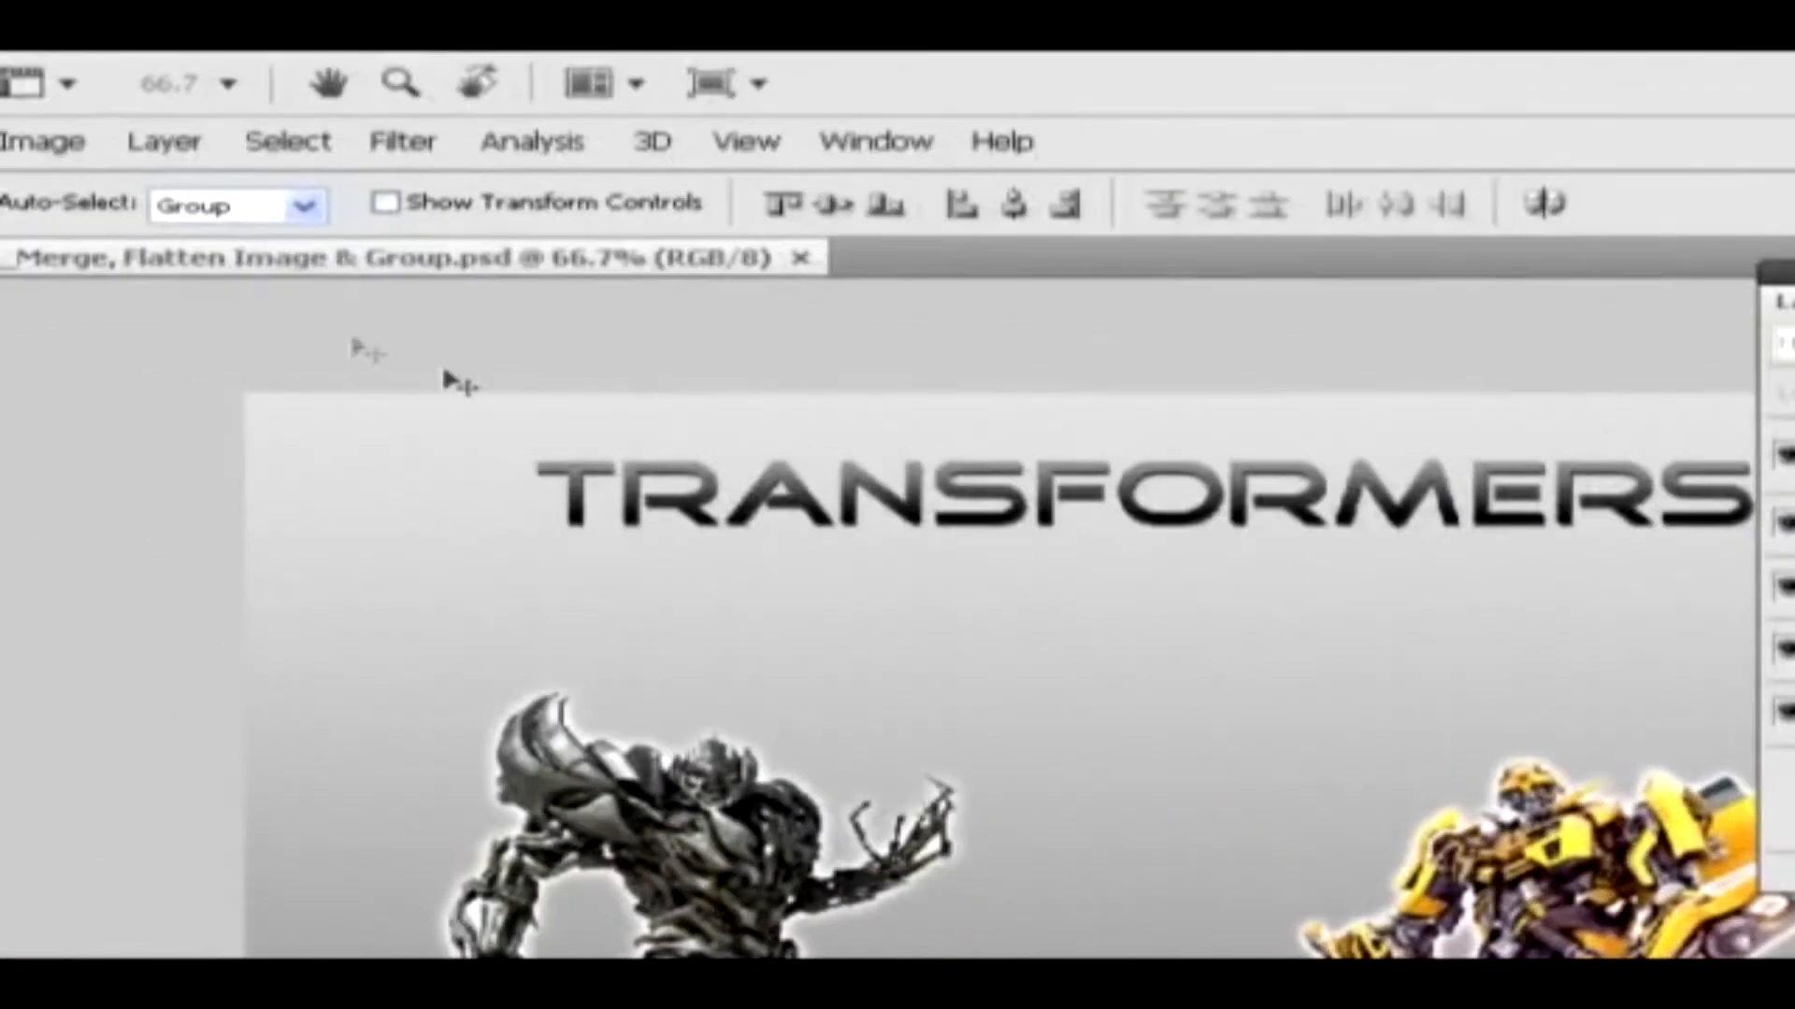
click(168, 142)
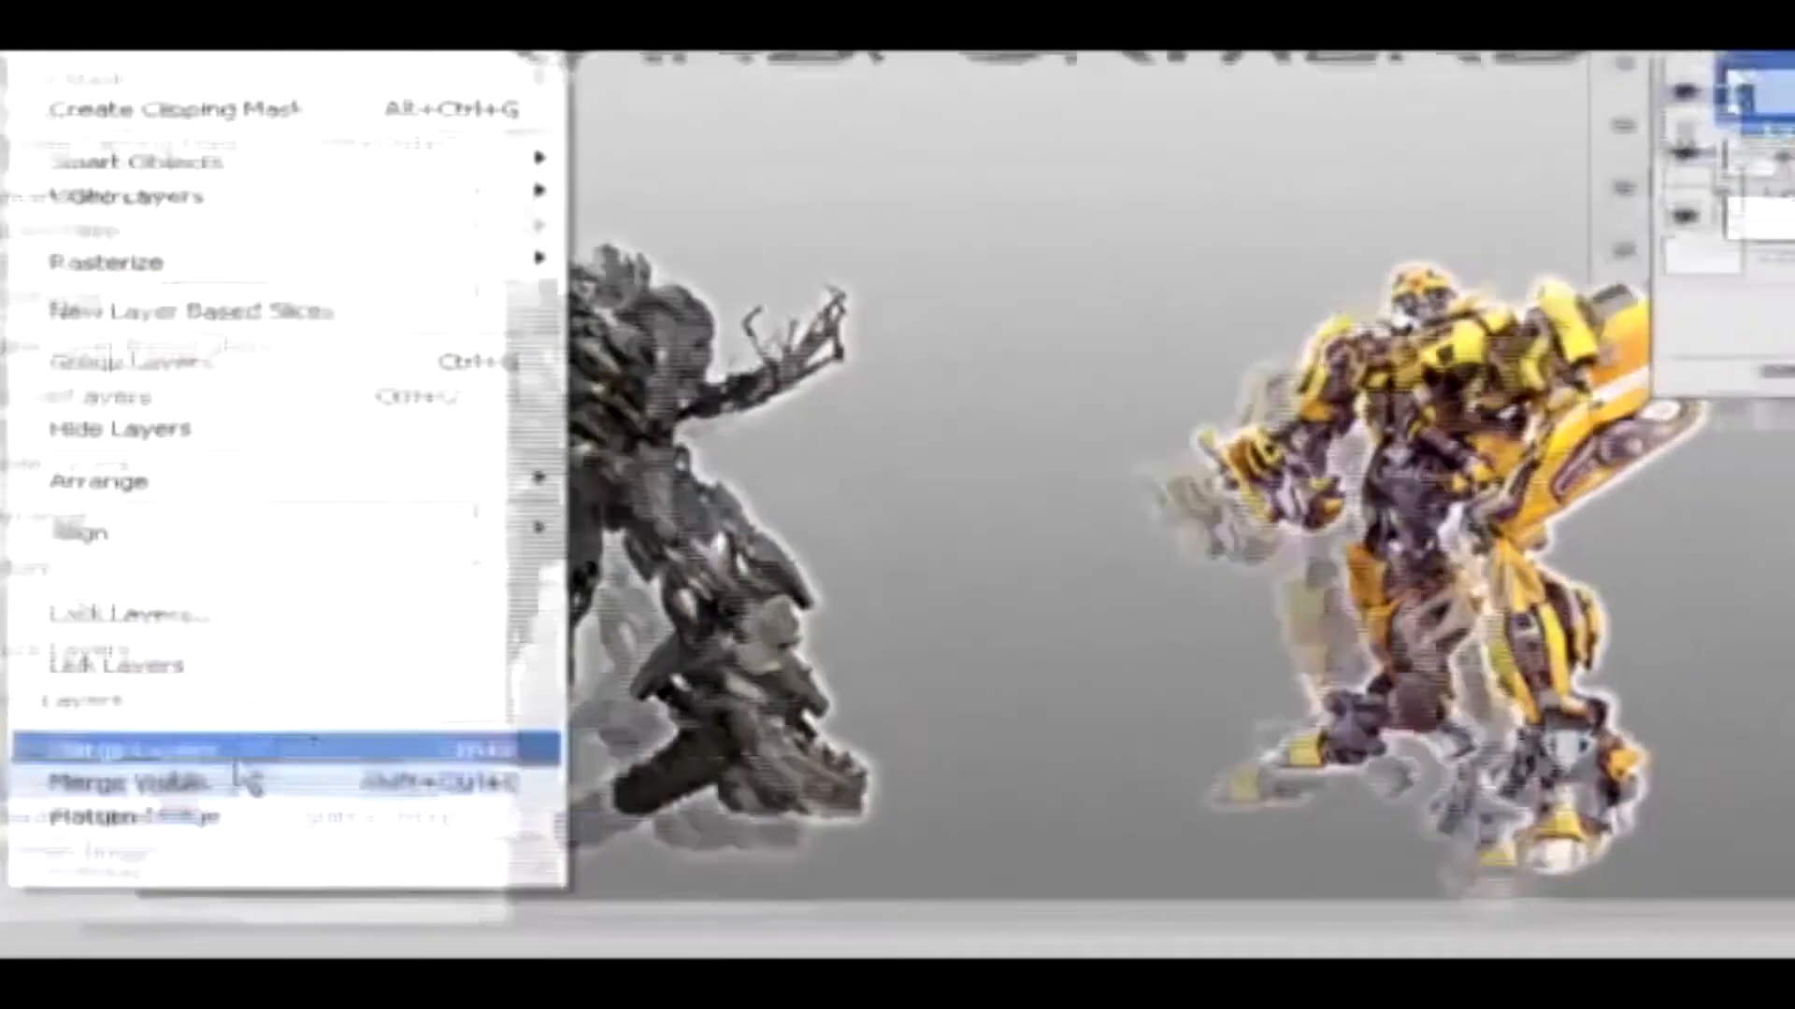
click(281, 681)
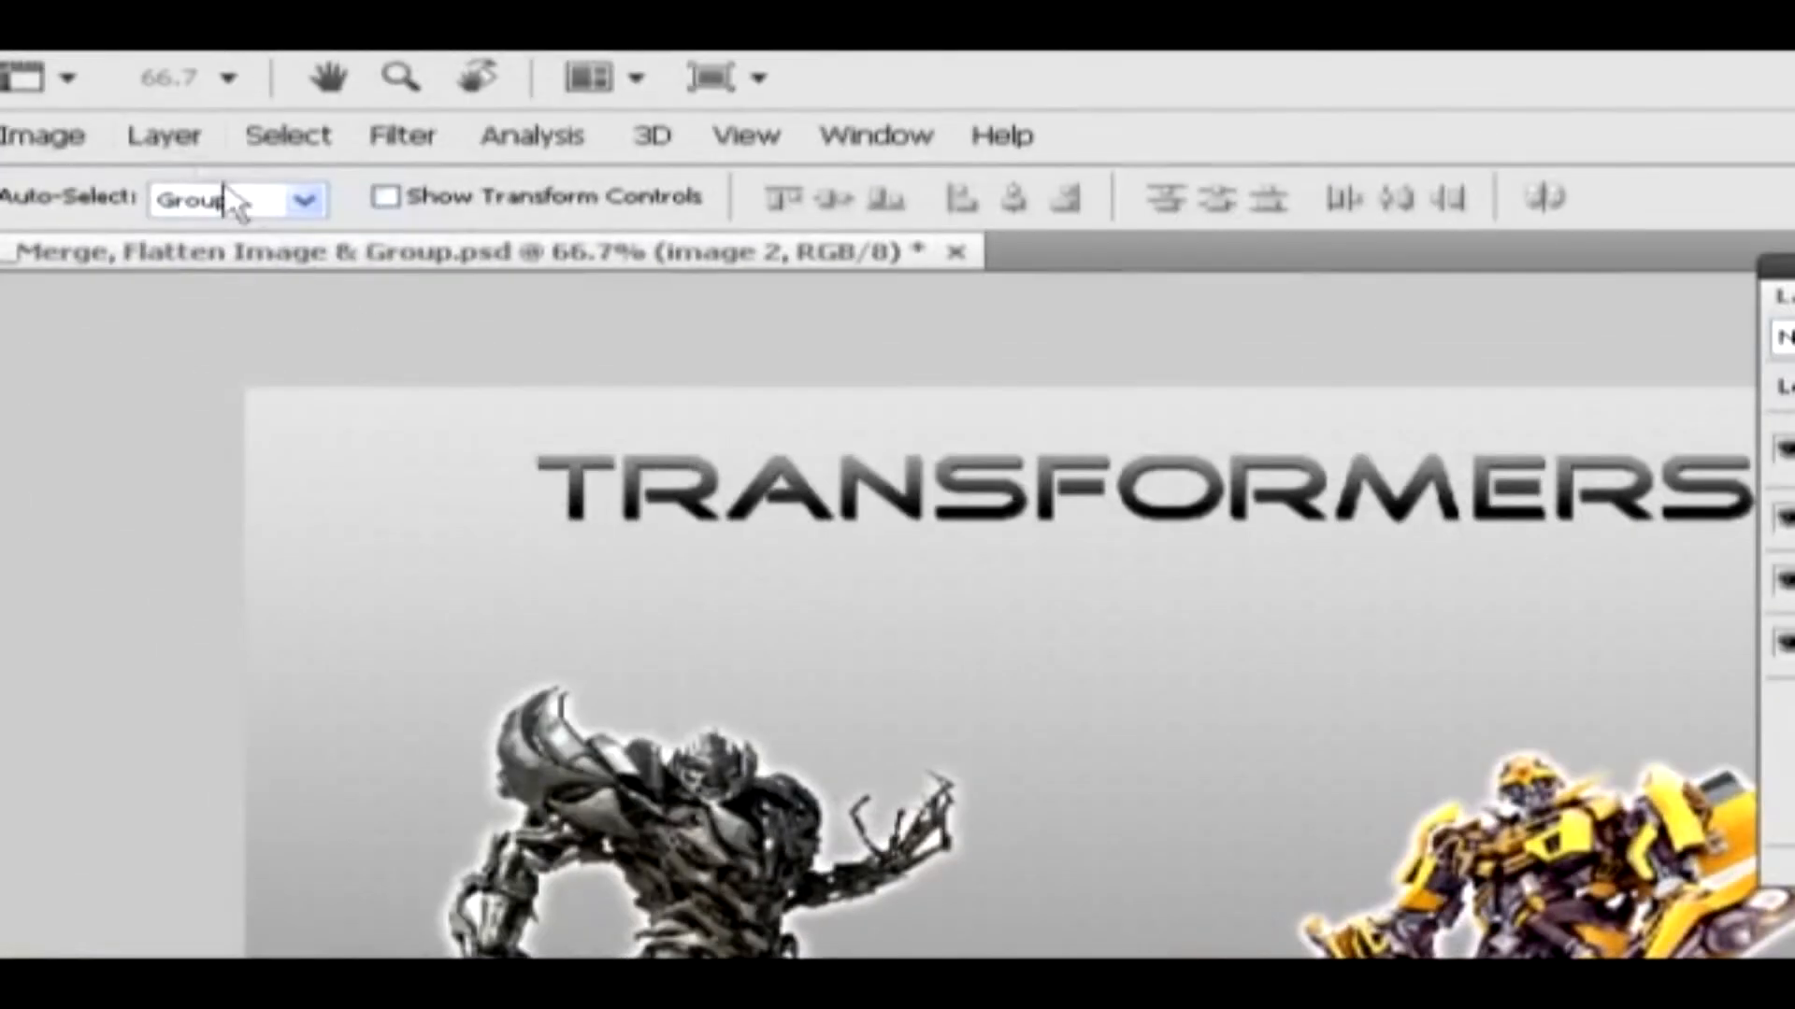
Flatten the whole image into a single background layer and undo the flattening
click(168, 138)
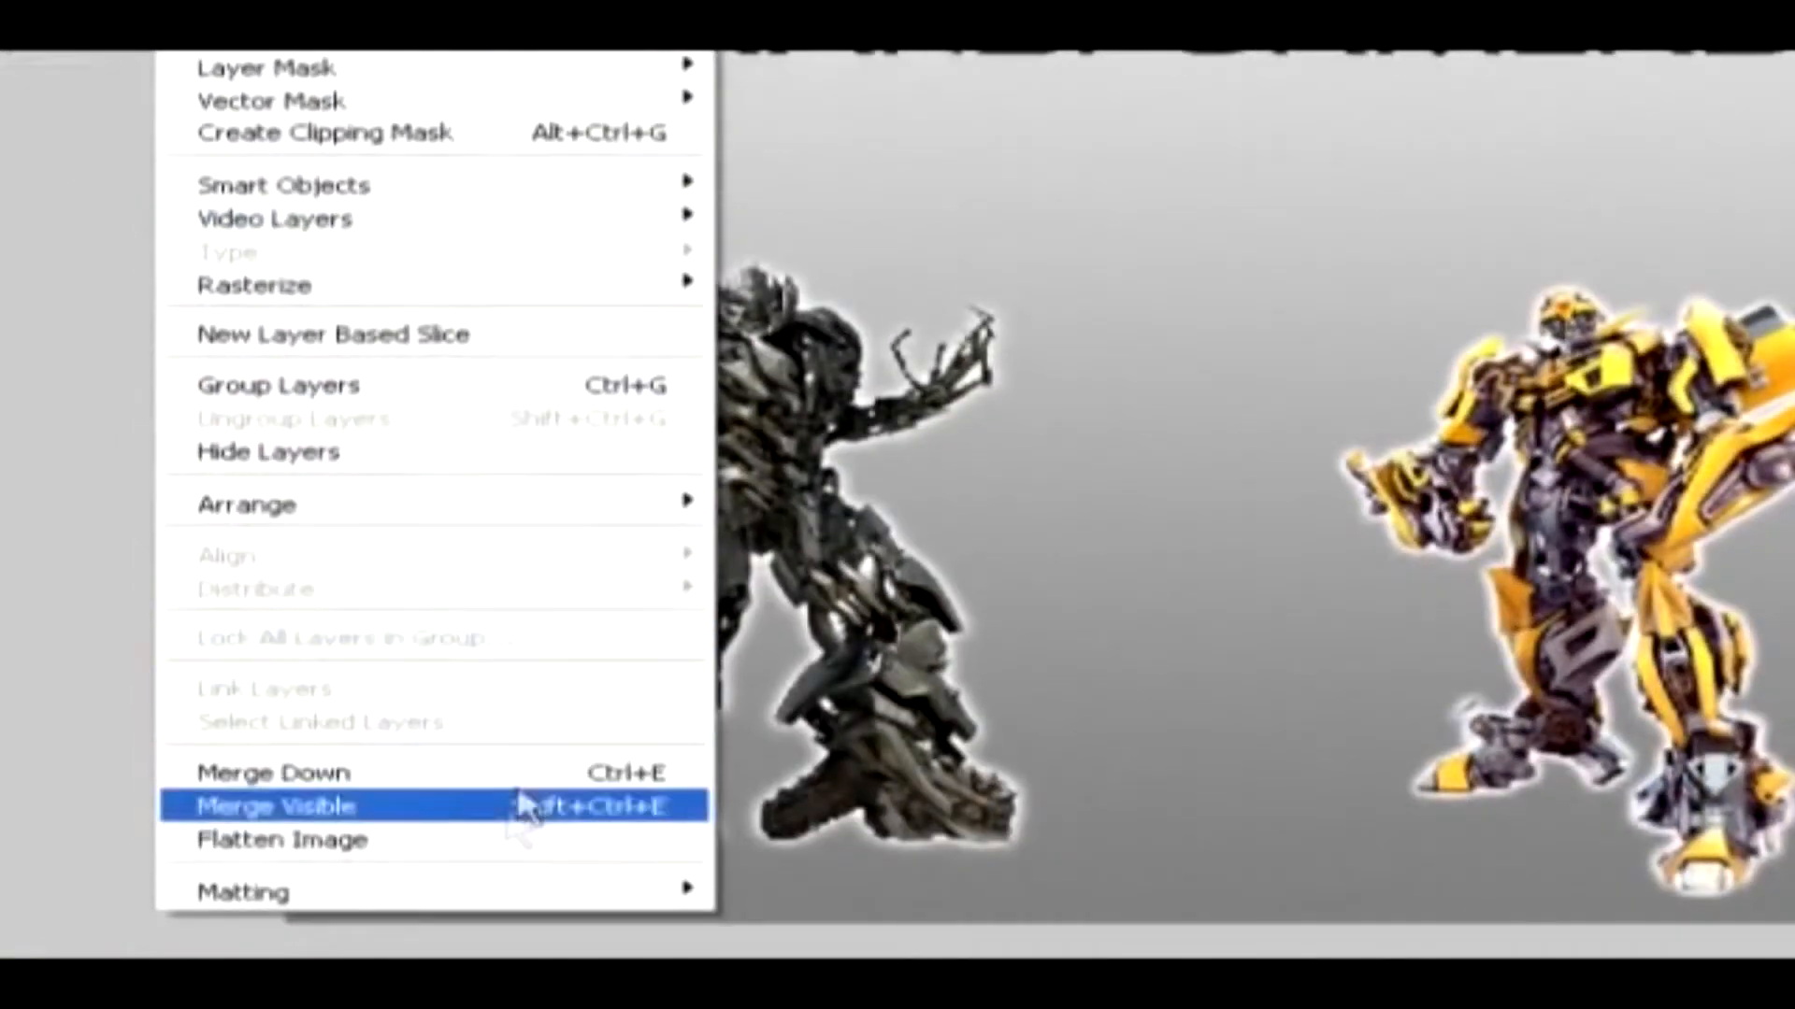
click(392, 841)
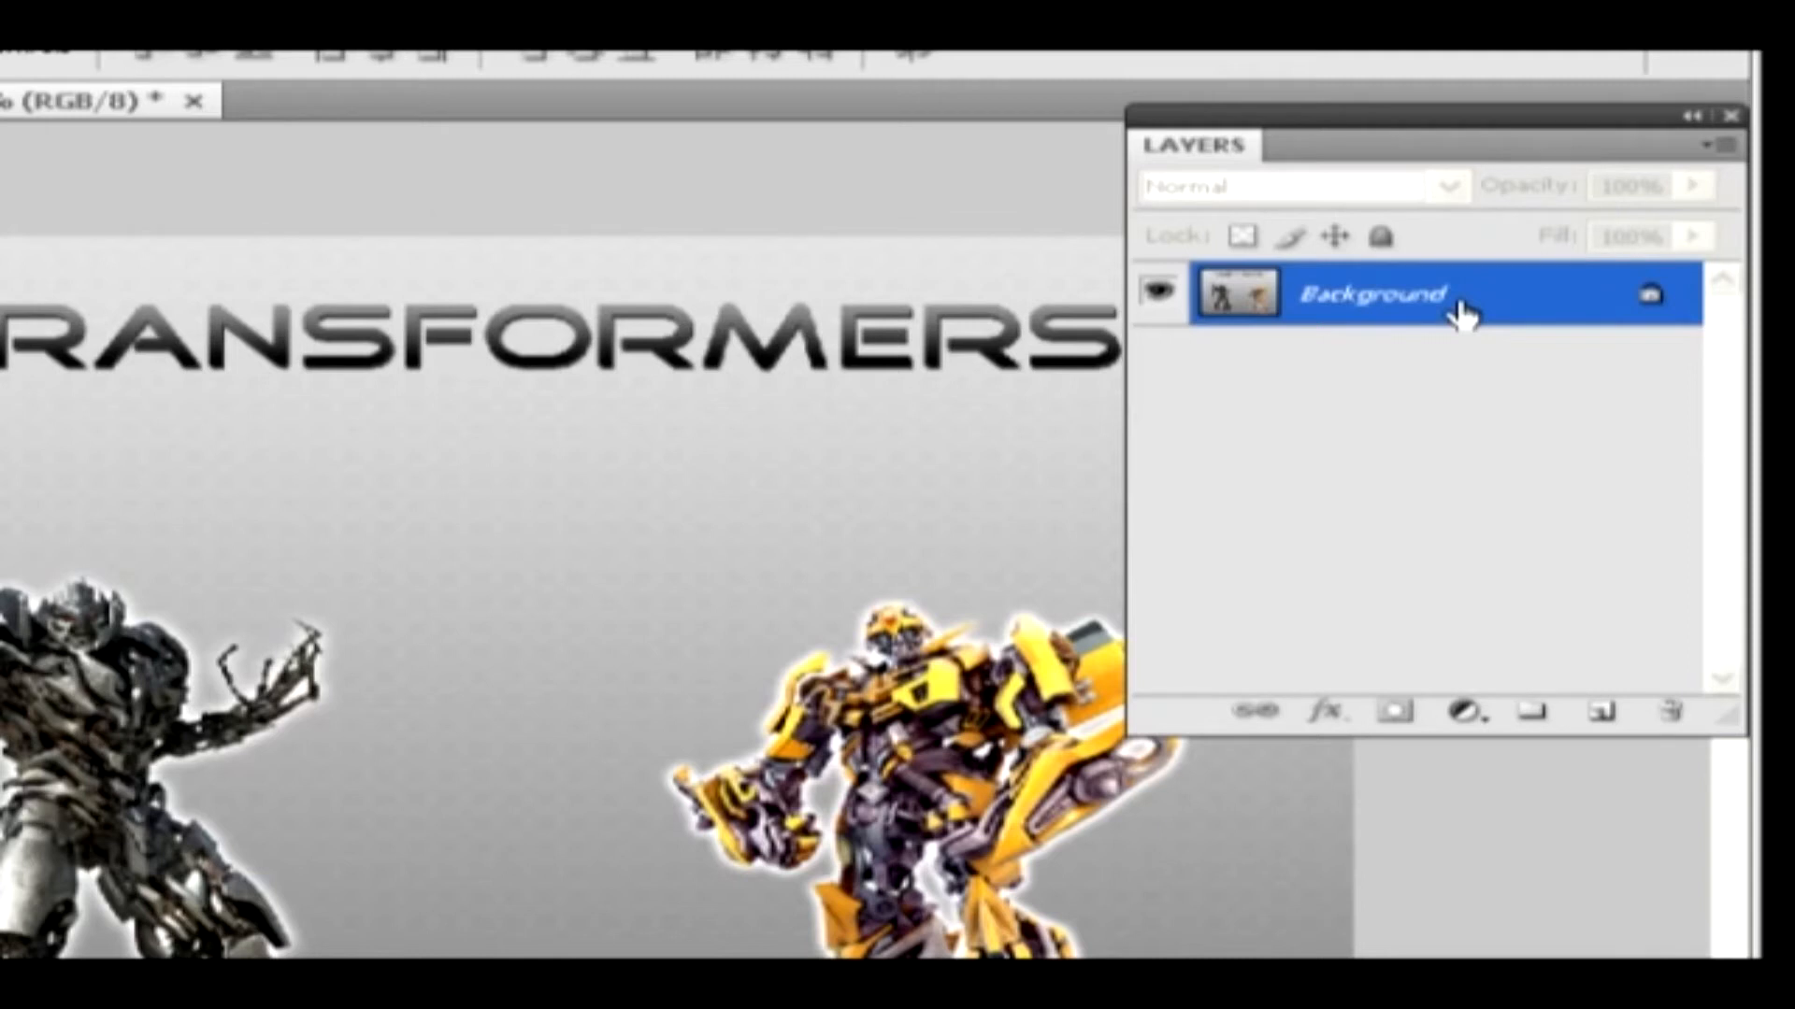
key(ctrl+z)
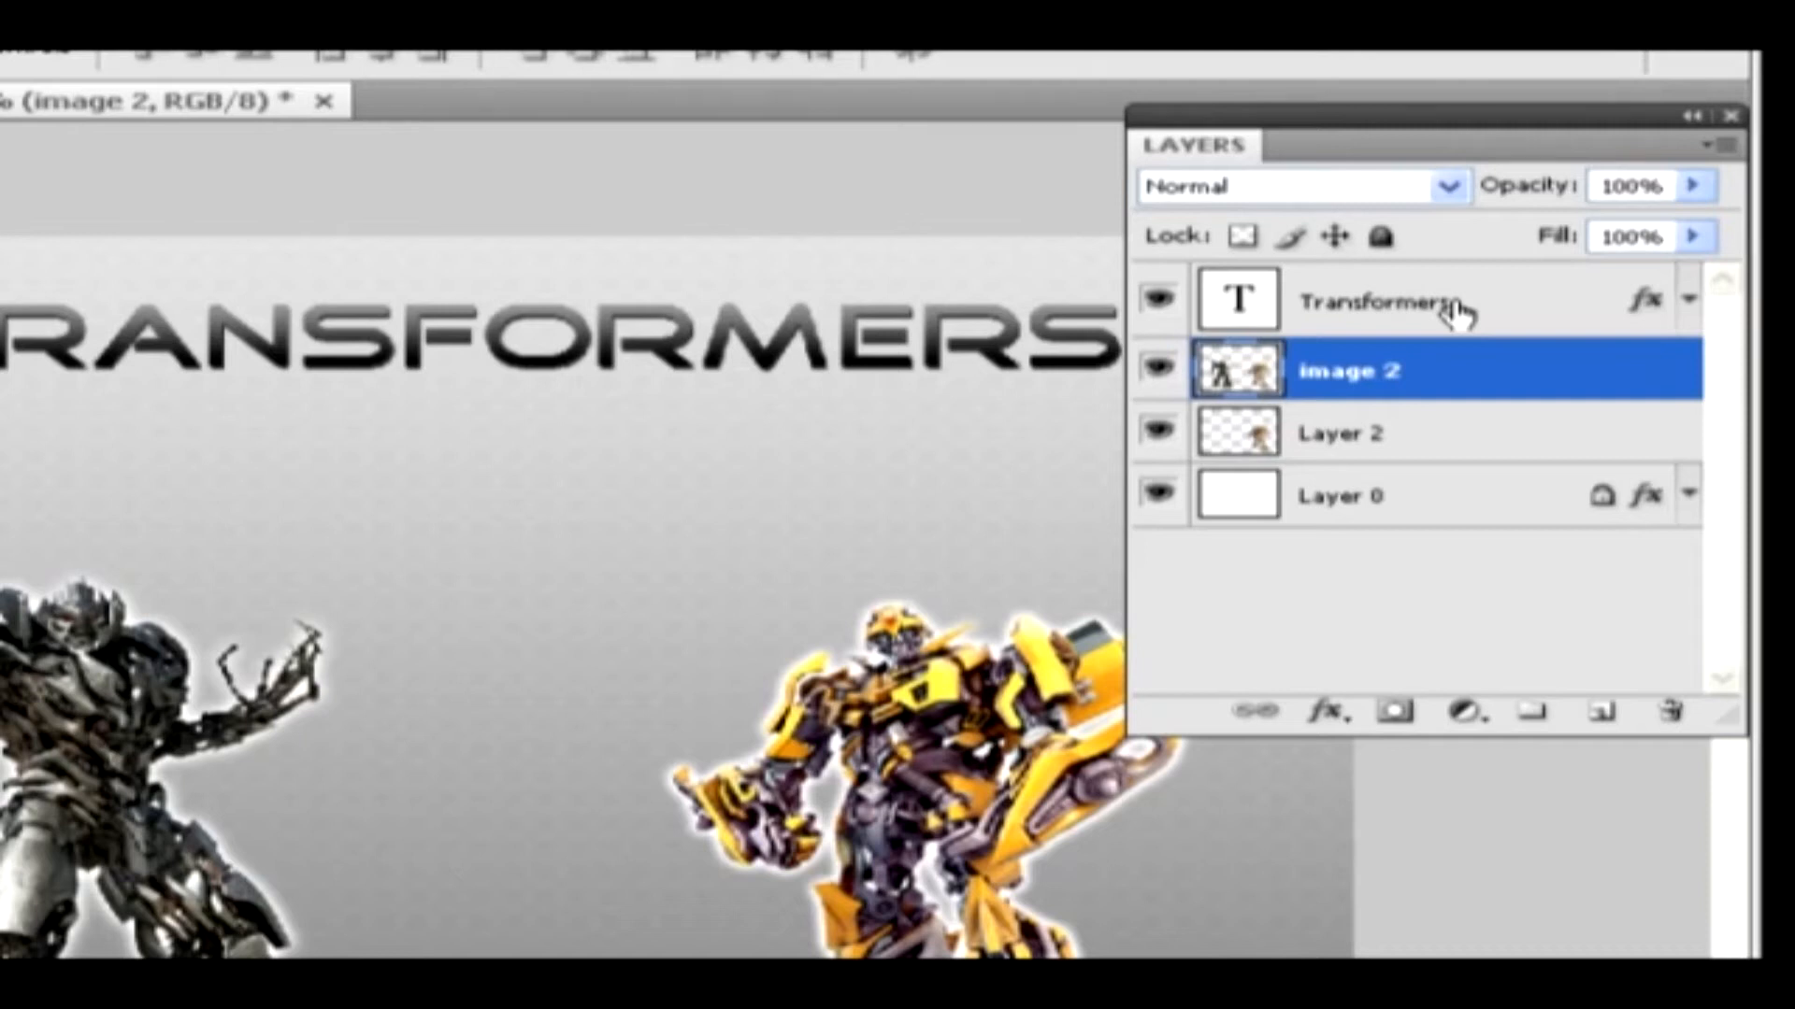
Select the Transformers, image 2 and Layer 2 layers together and group them
click(1458, 306)
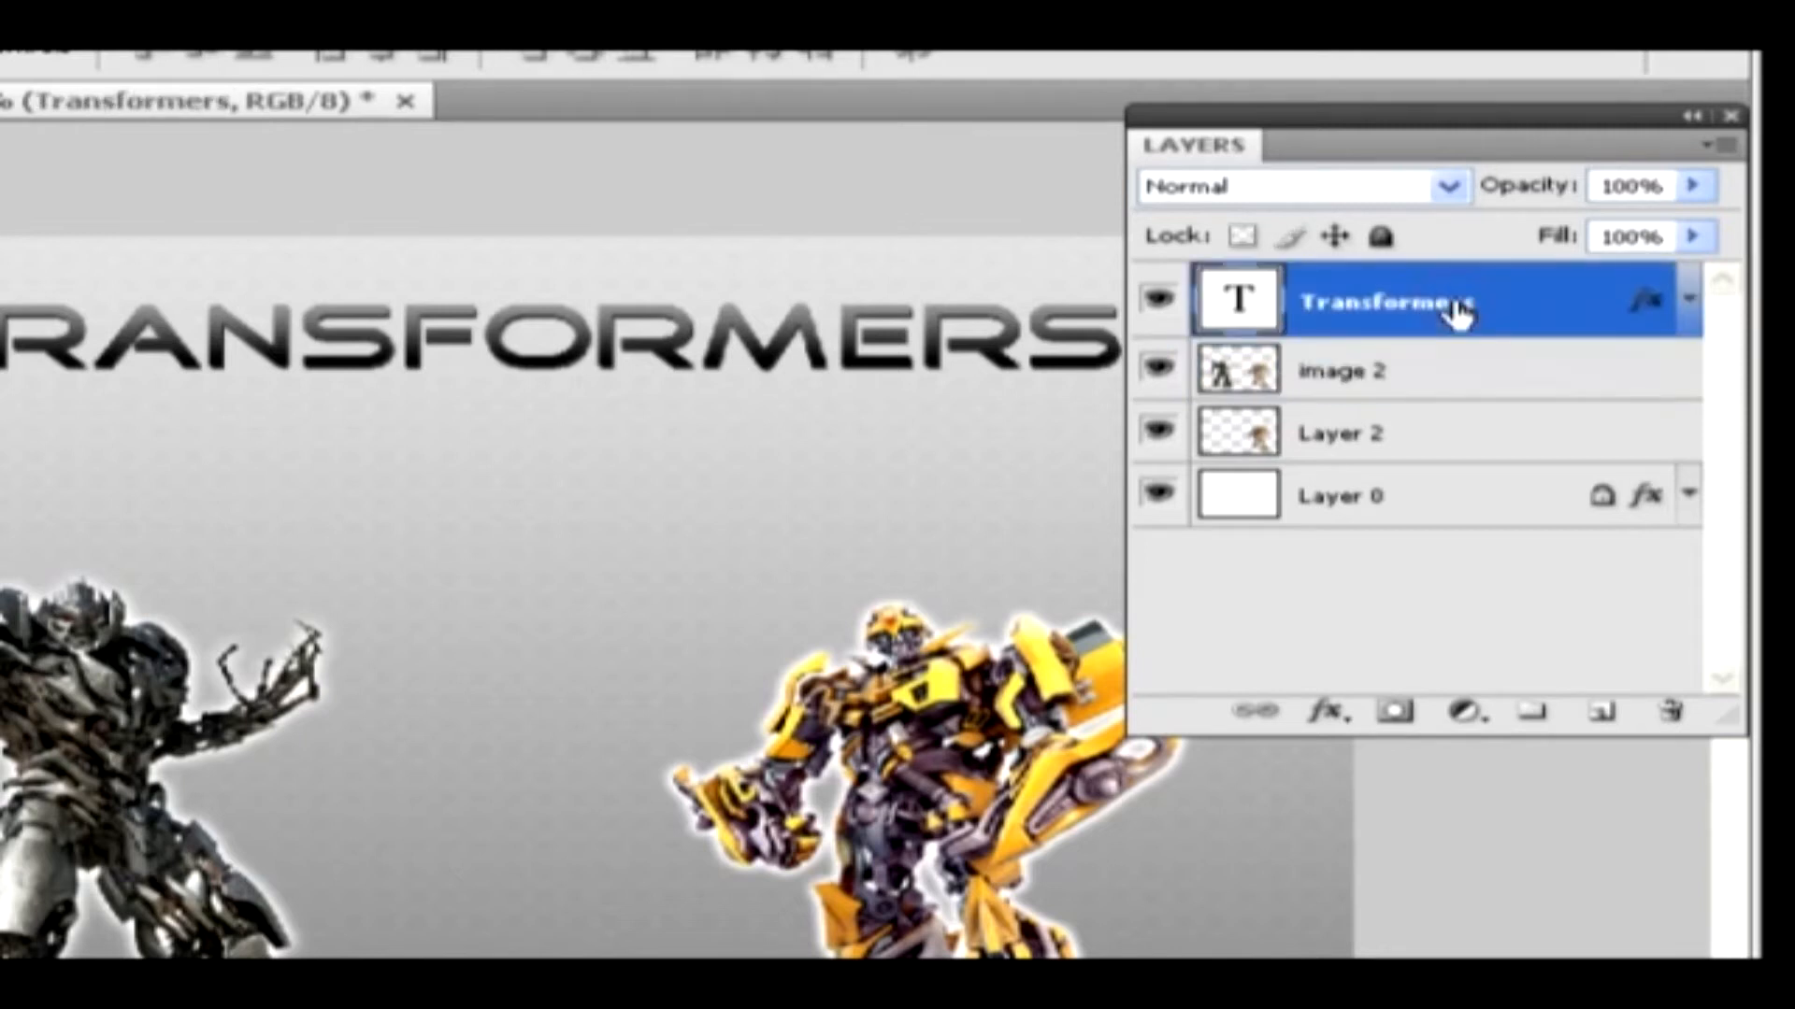
shift+click(1435, 374)
shift+click(1423, 448)
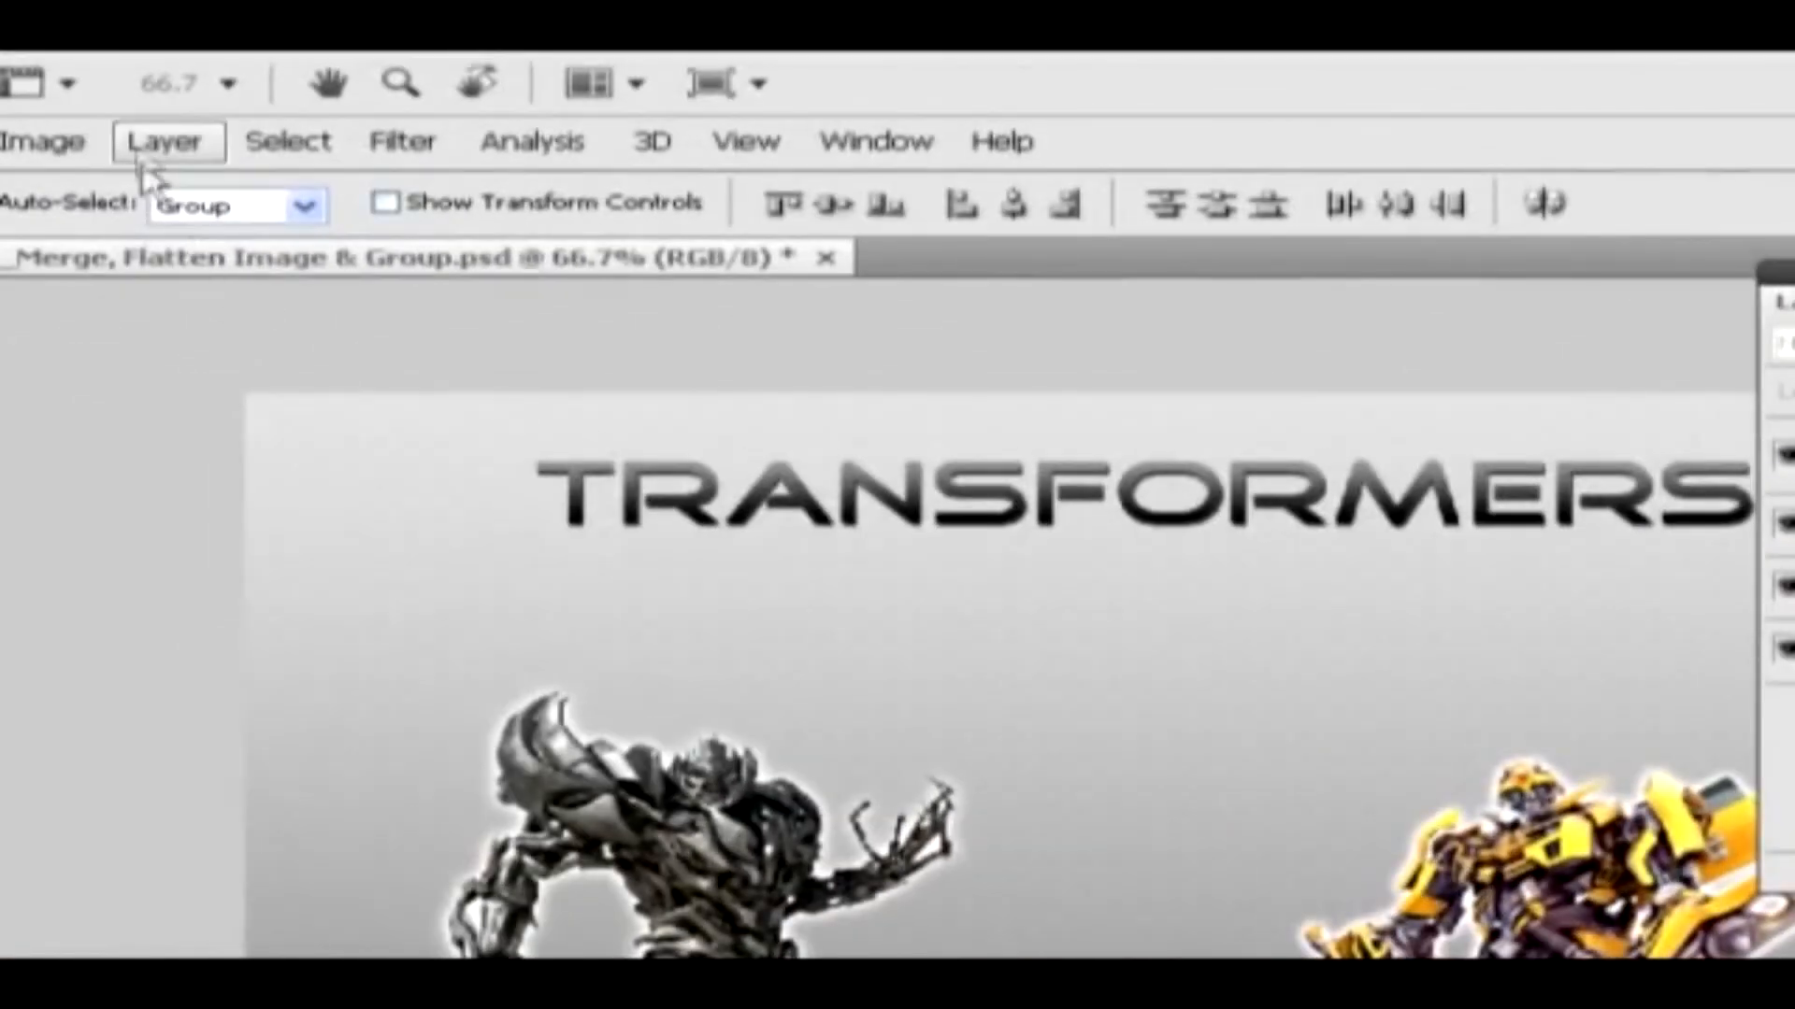
click(154, 150)
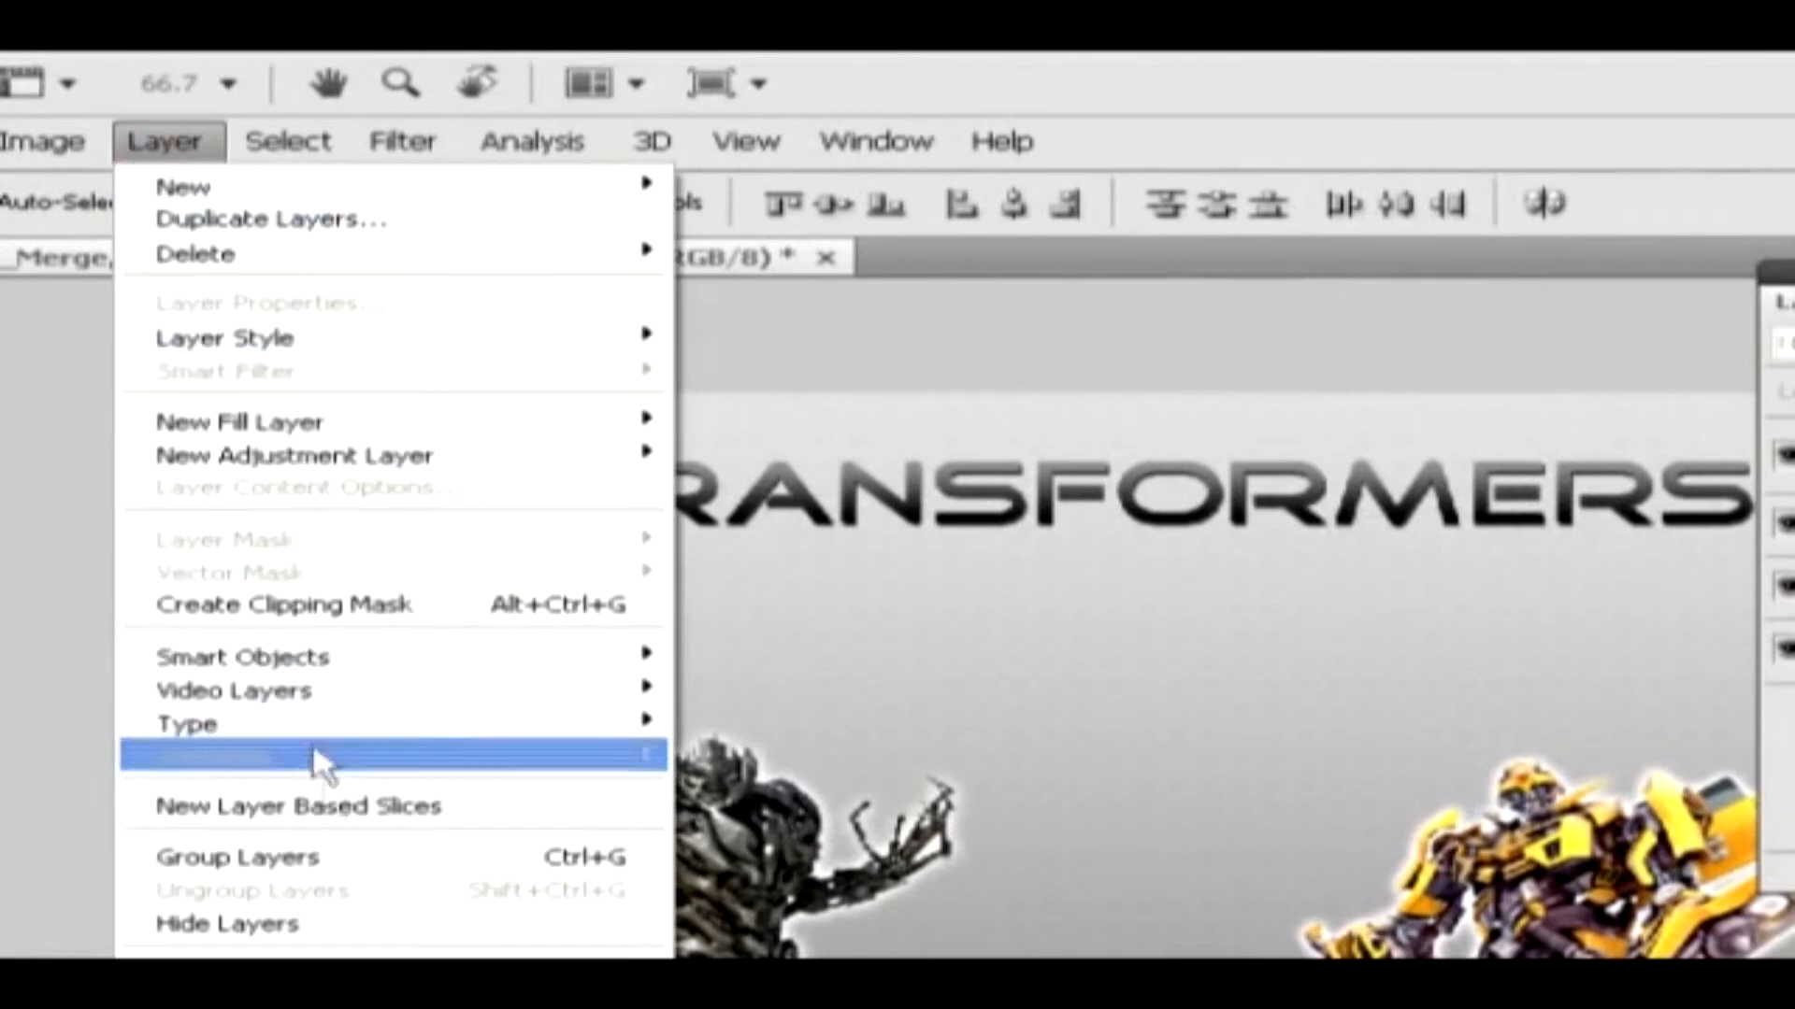
click(325, 860)
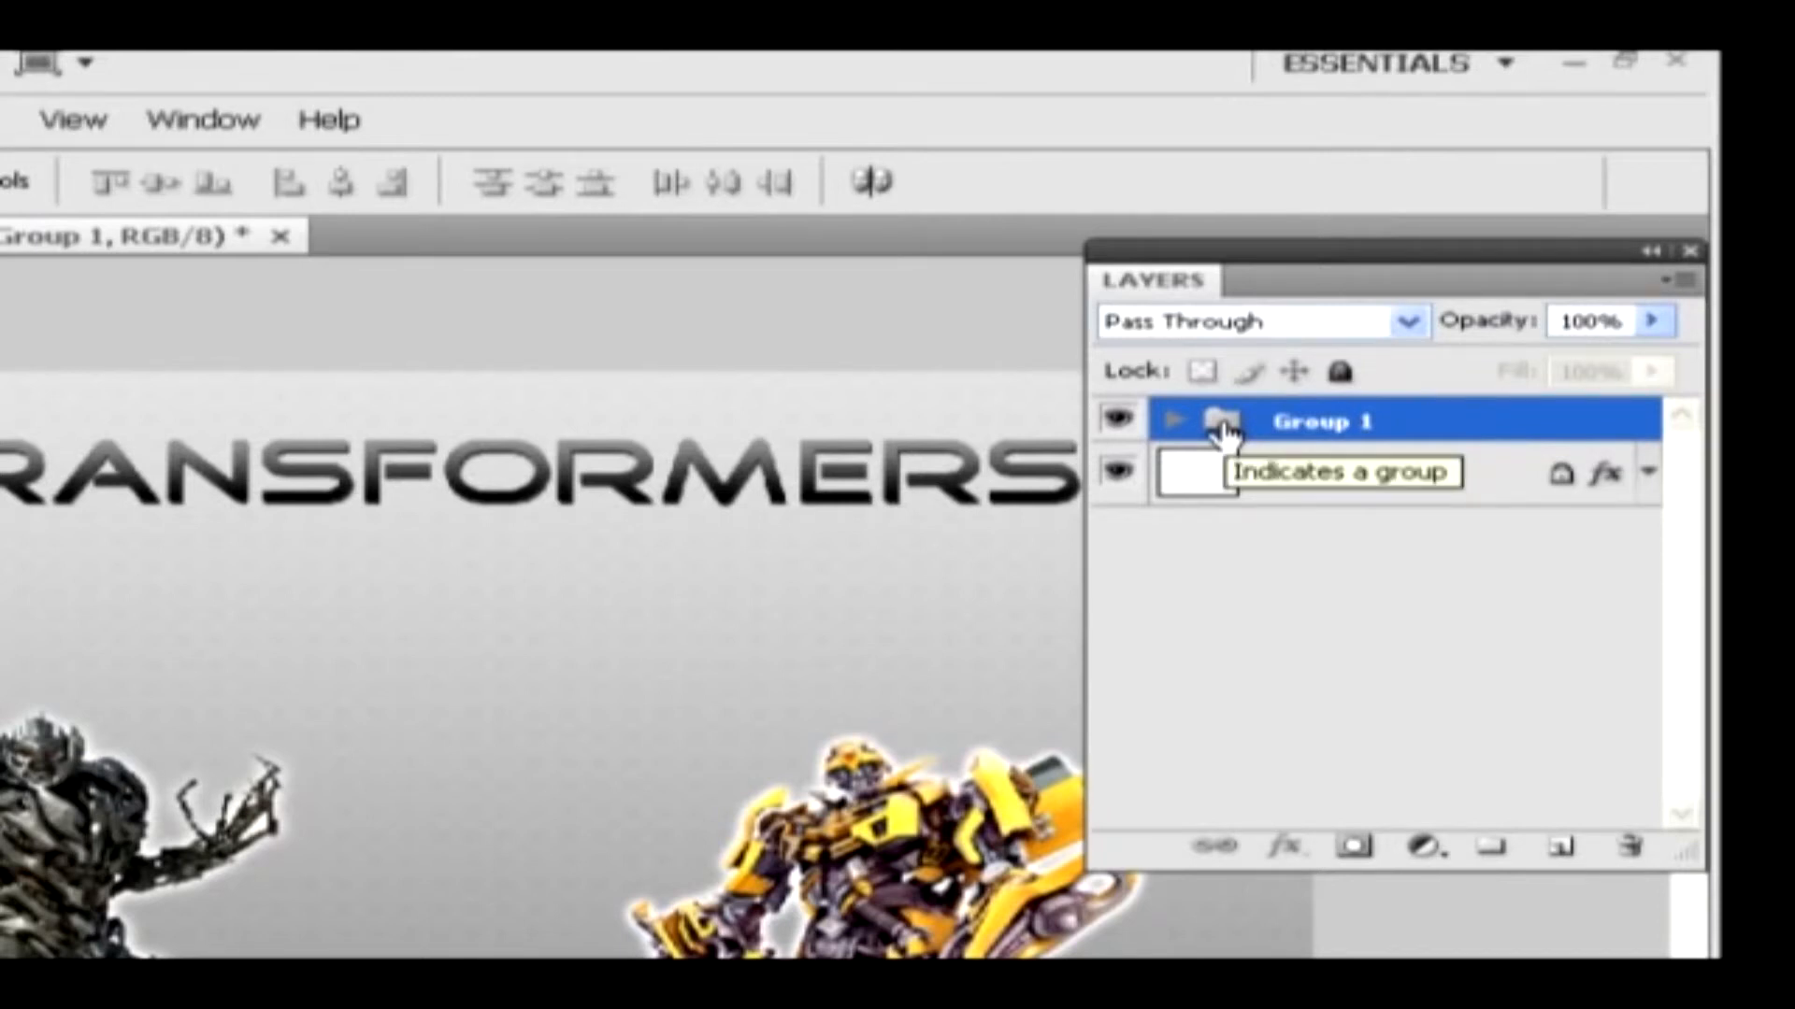
Expand the new layer group to examine the layers inside it and collapse it again
click(1172, 422)
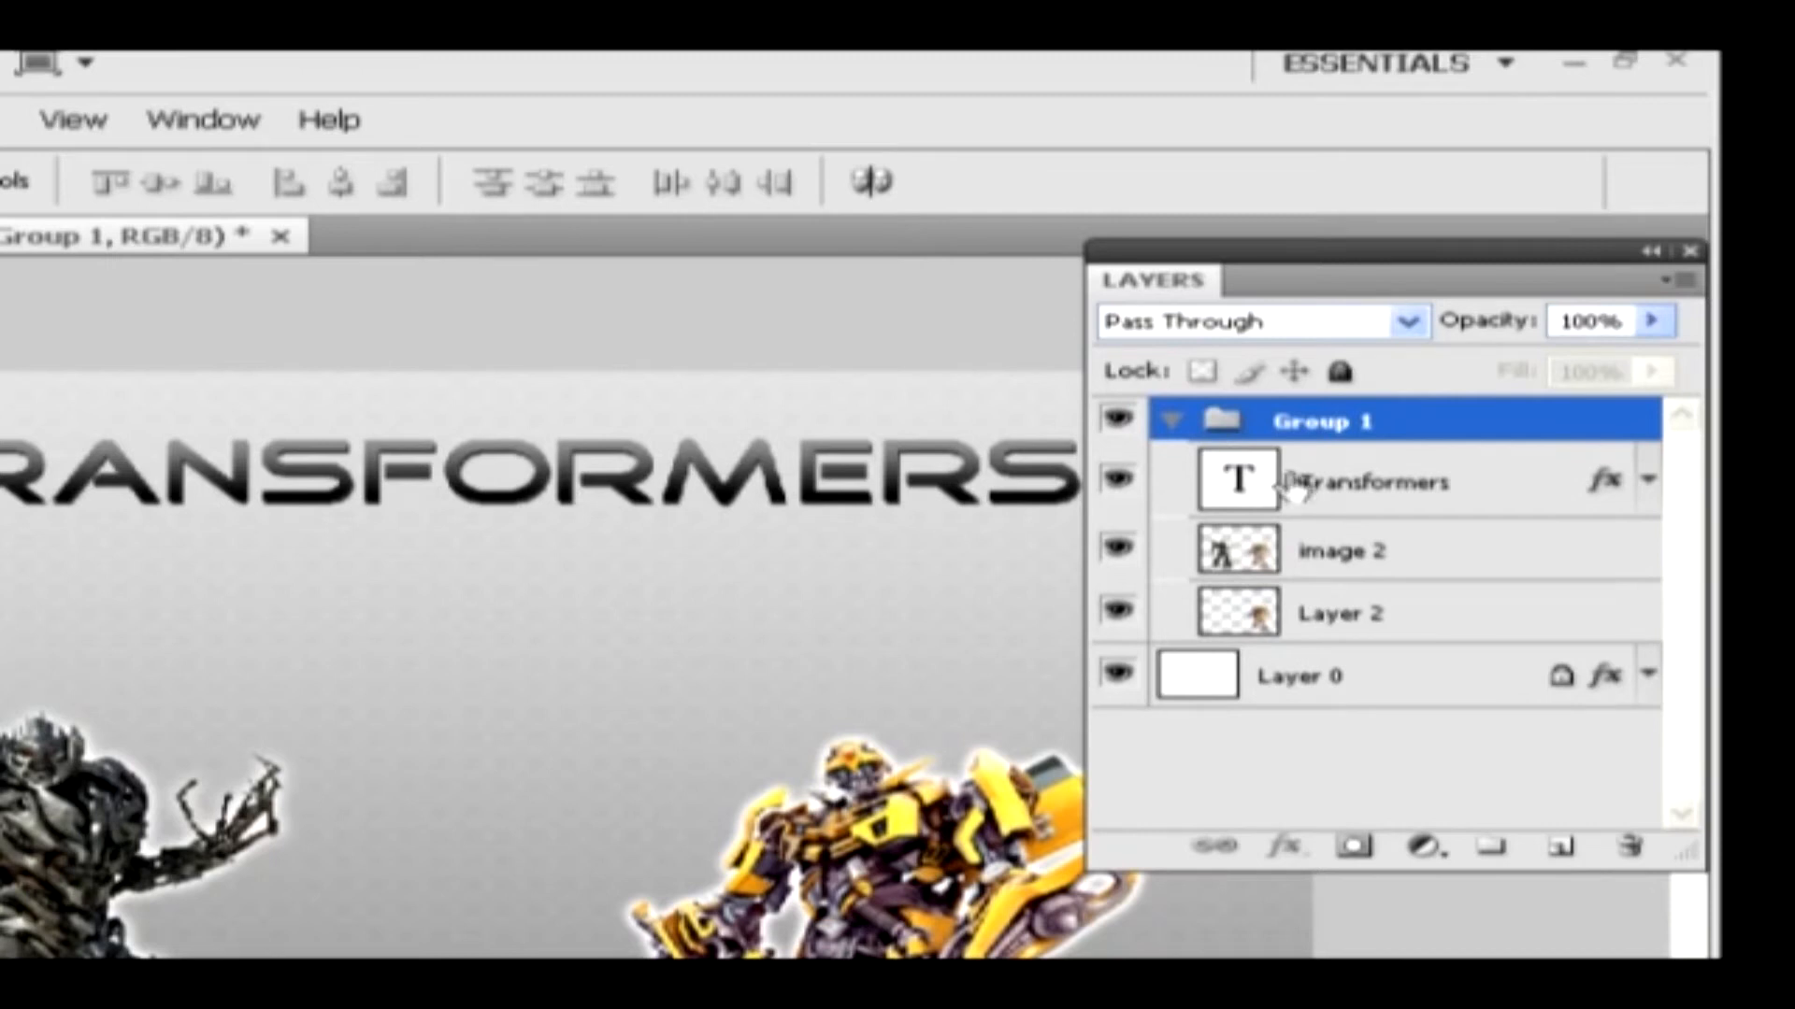
click(1344, 484)
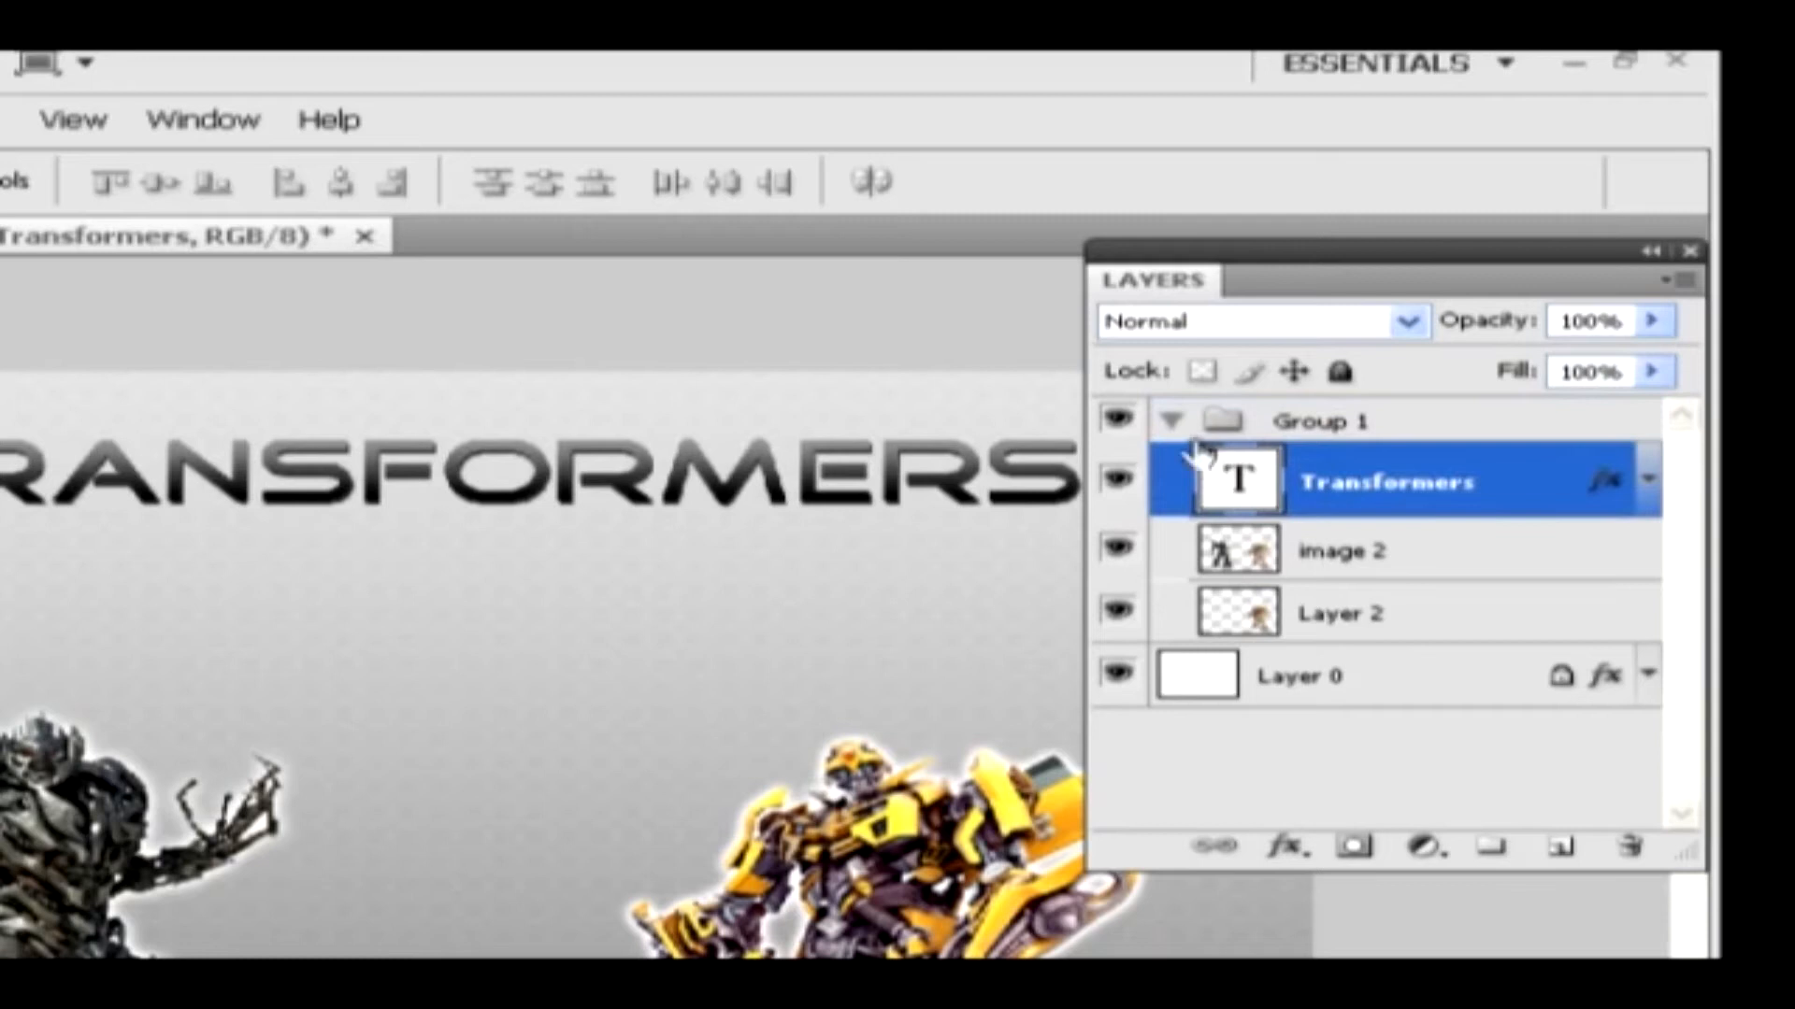
click(1170, 420)
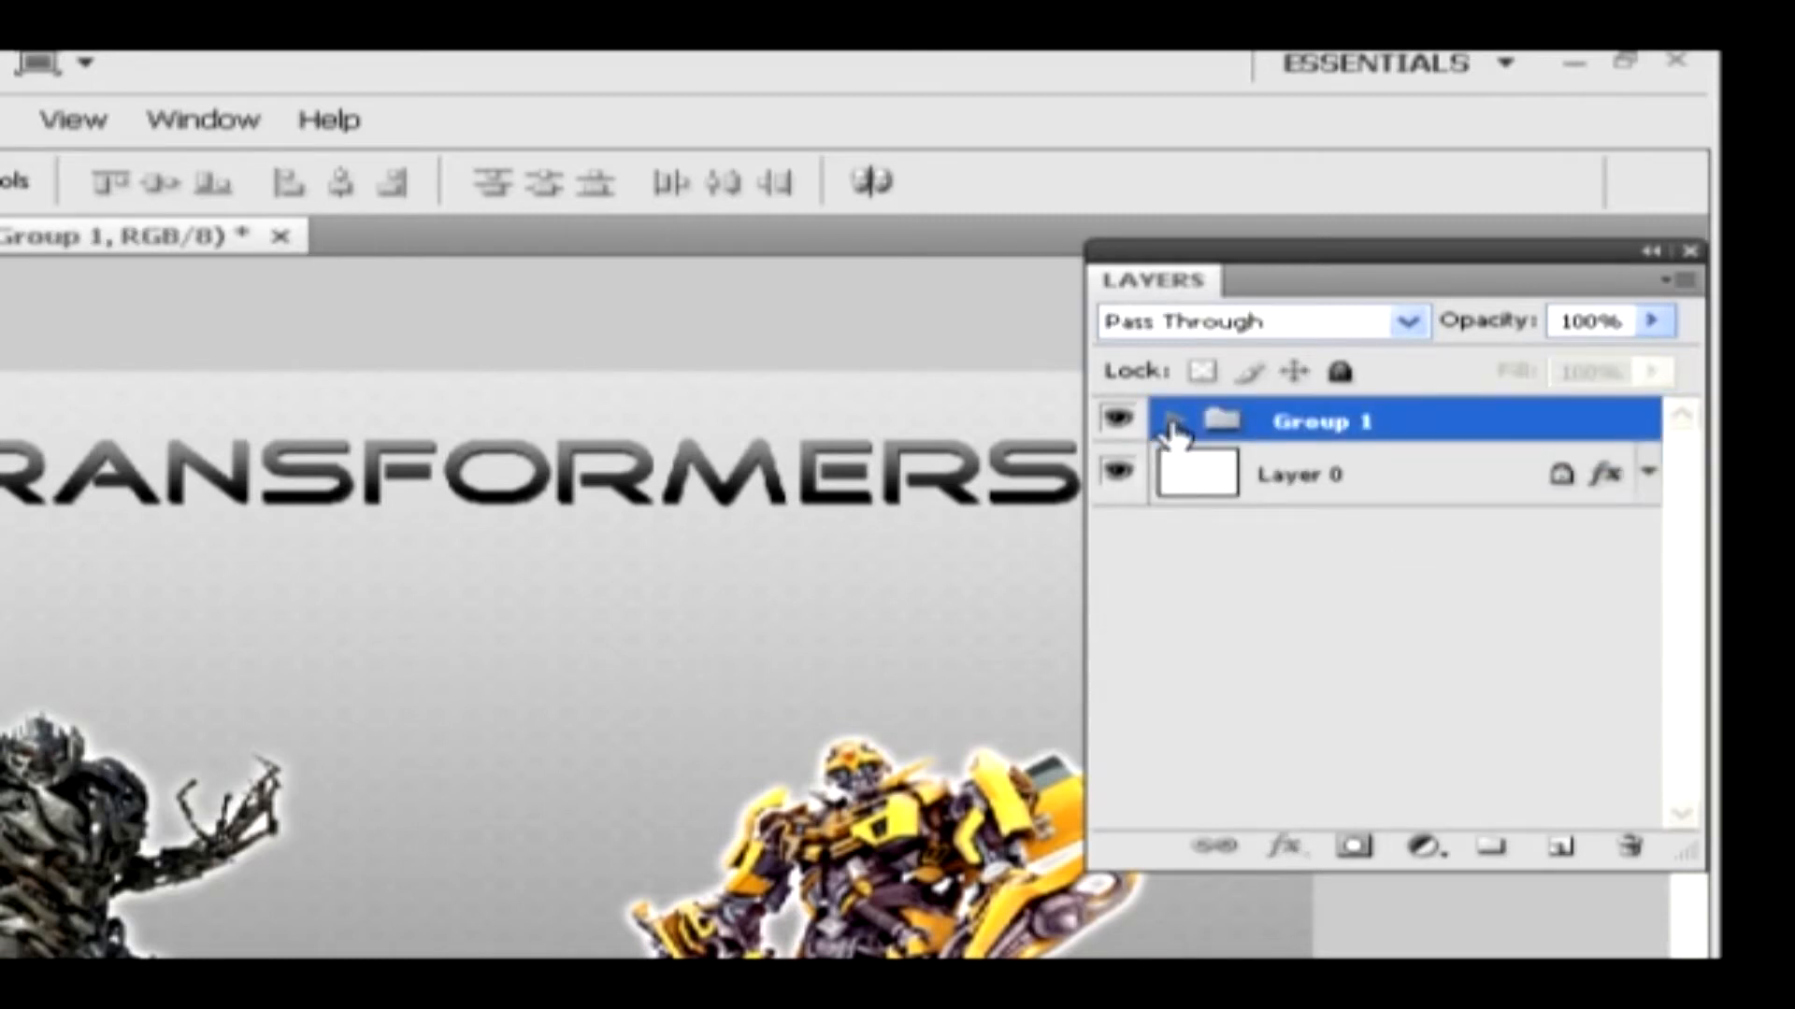
Rename the layer group as "set 1" and set its label color to Yellow
double_click(1224, 420)
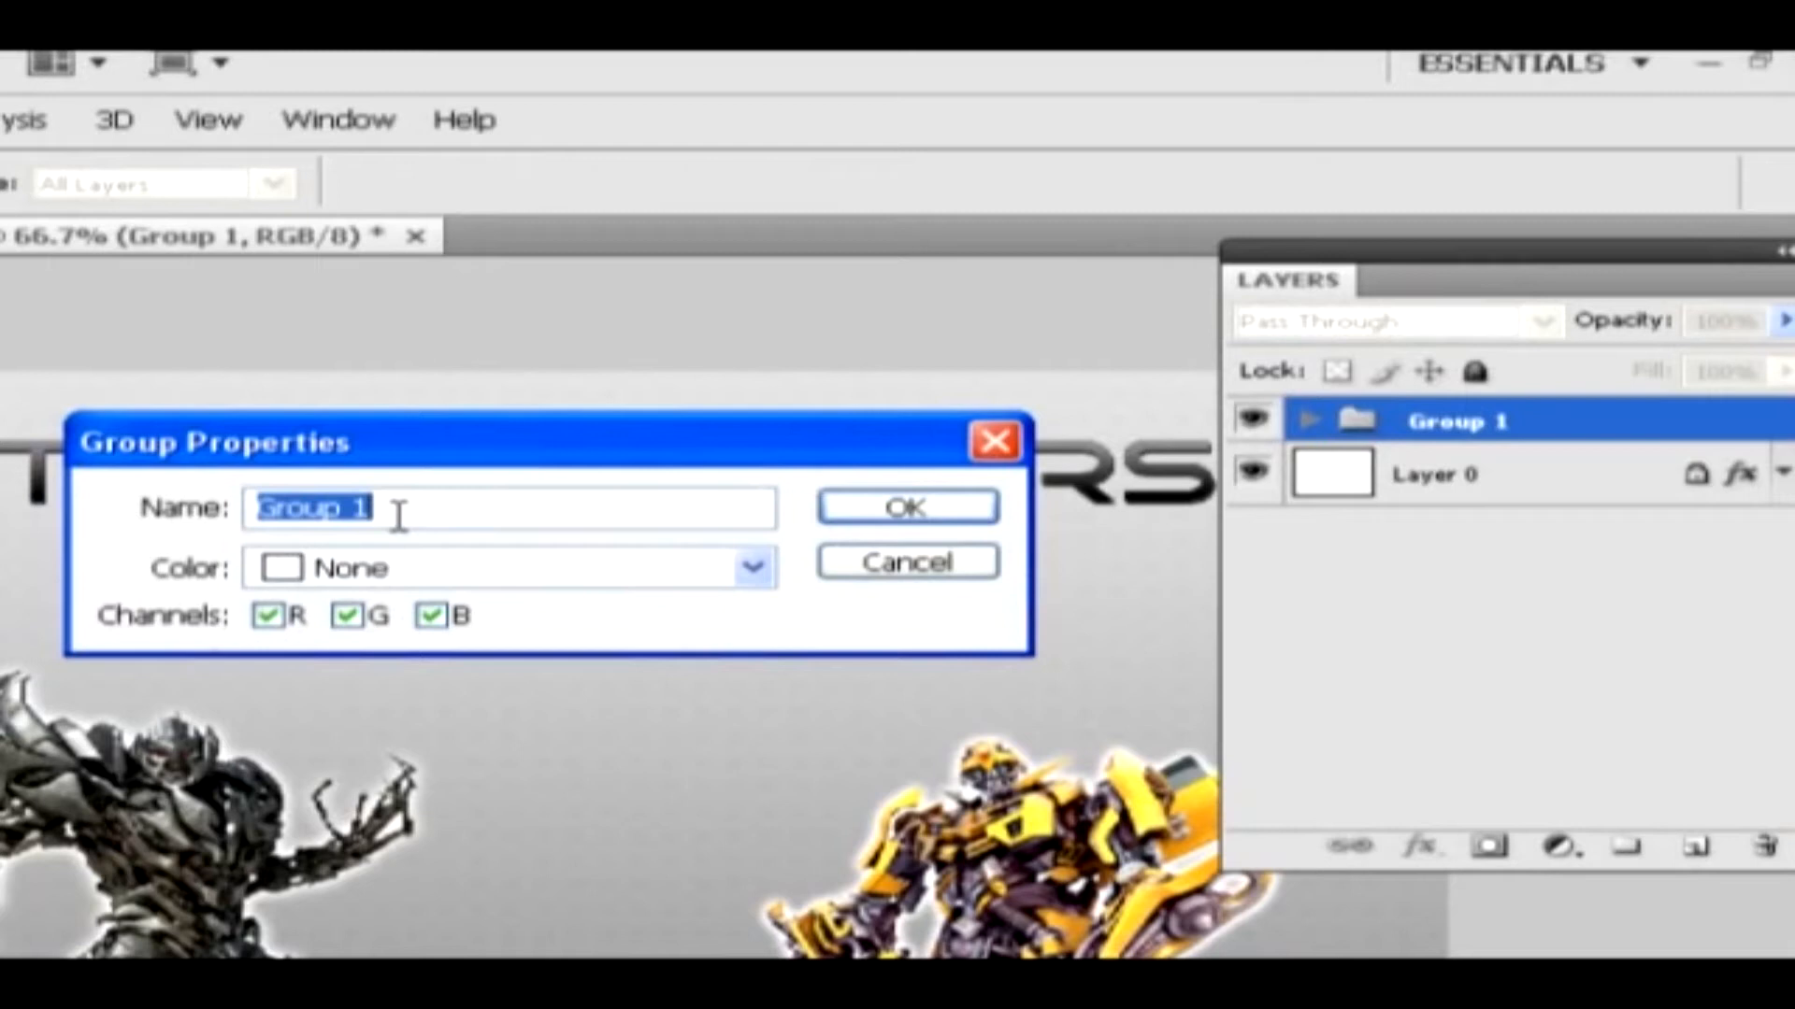
text(set 1)
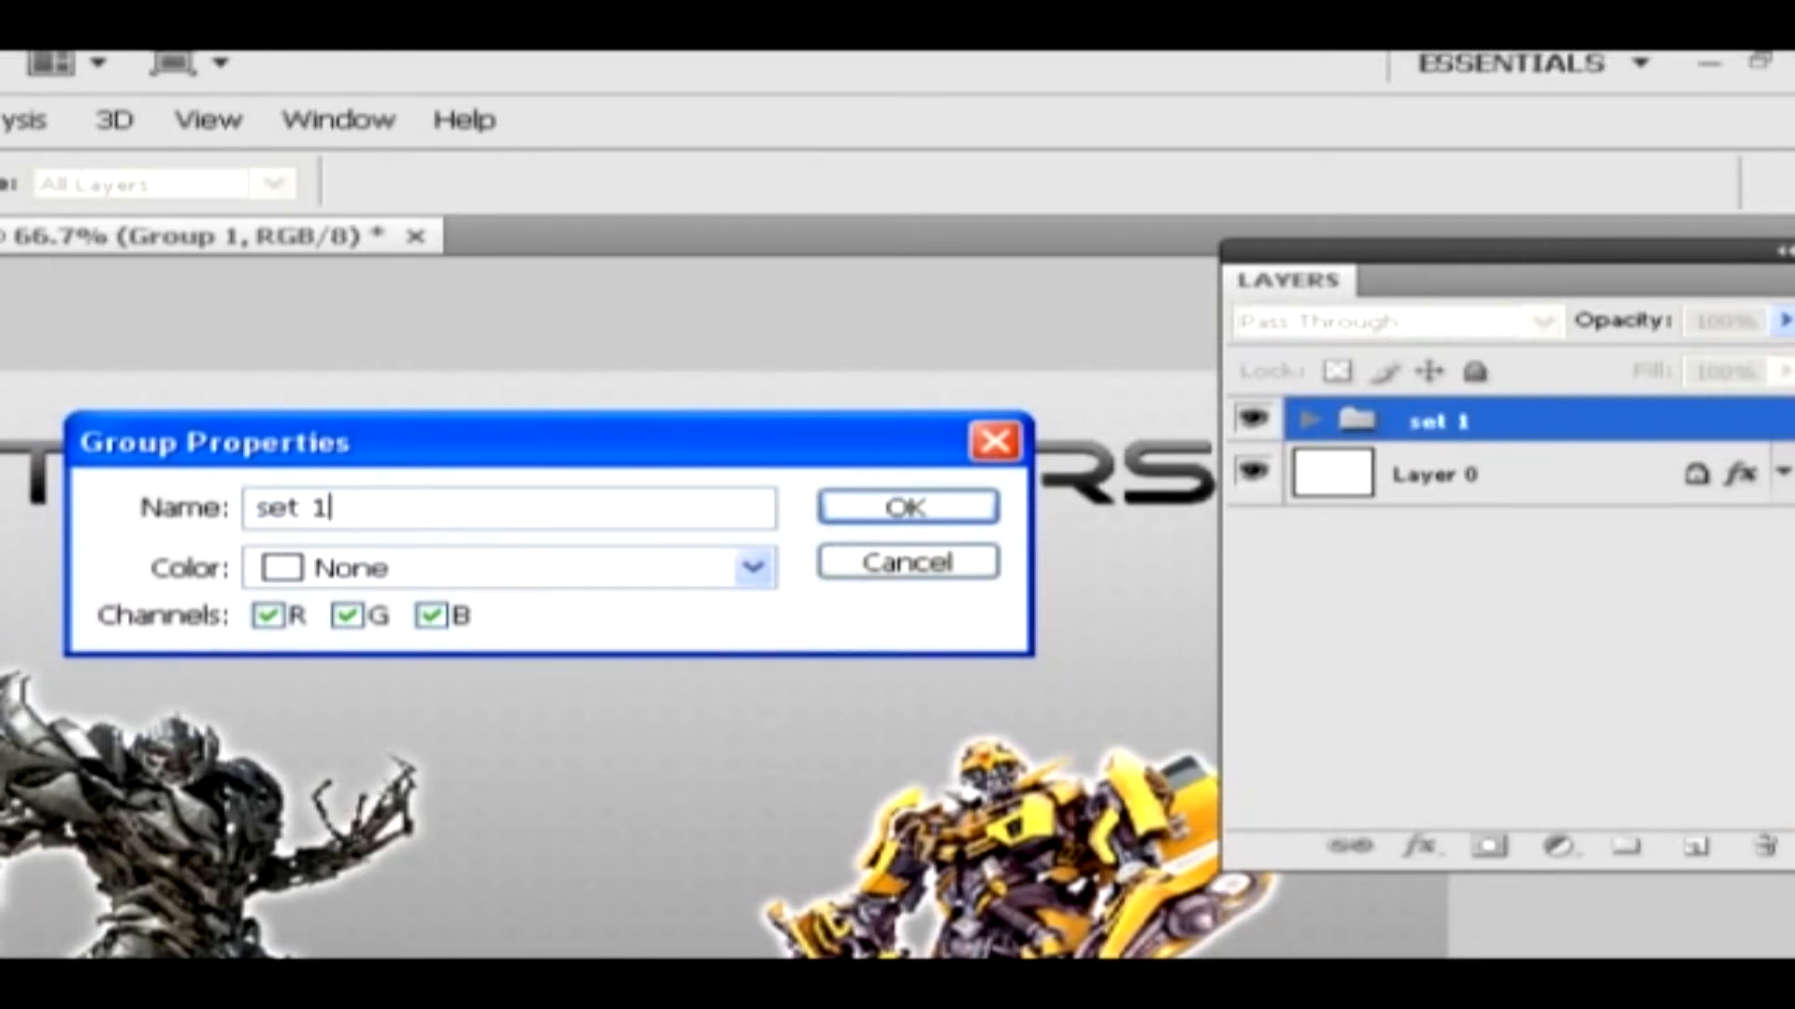
click(463, 570)
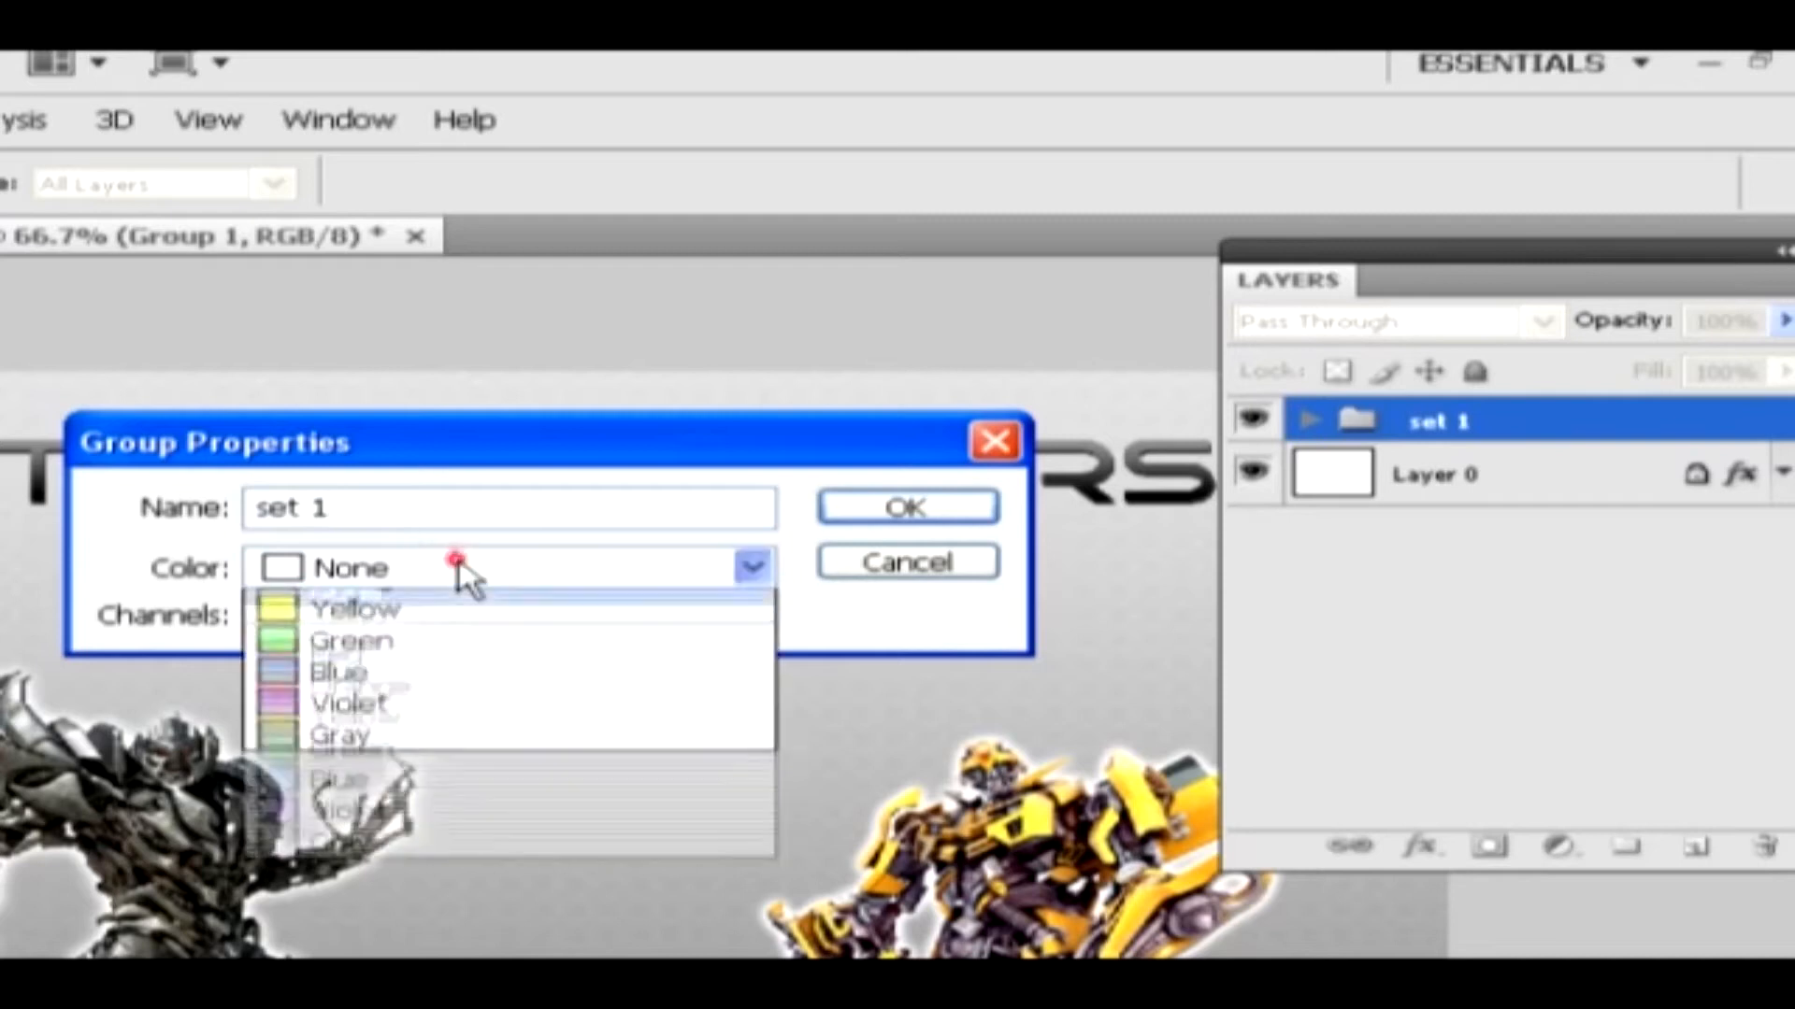
click(384, 733)
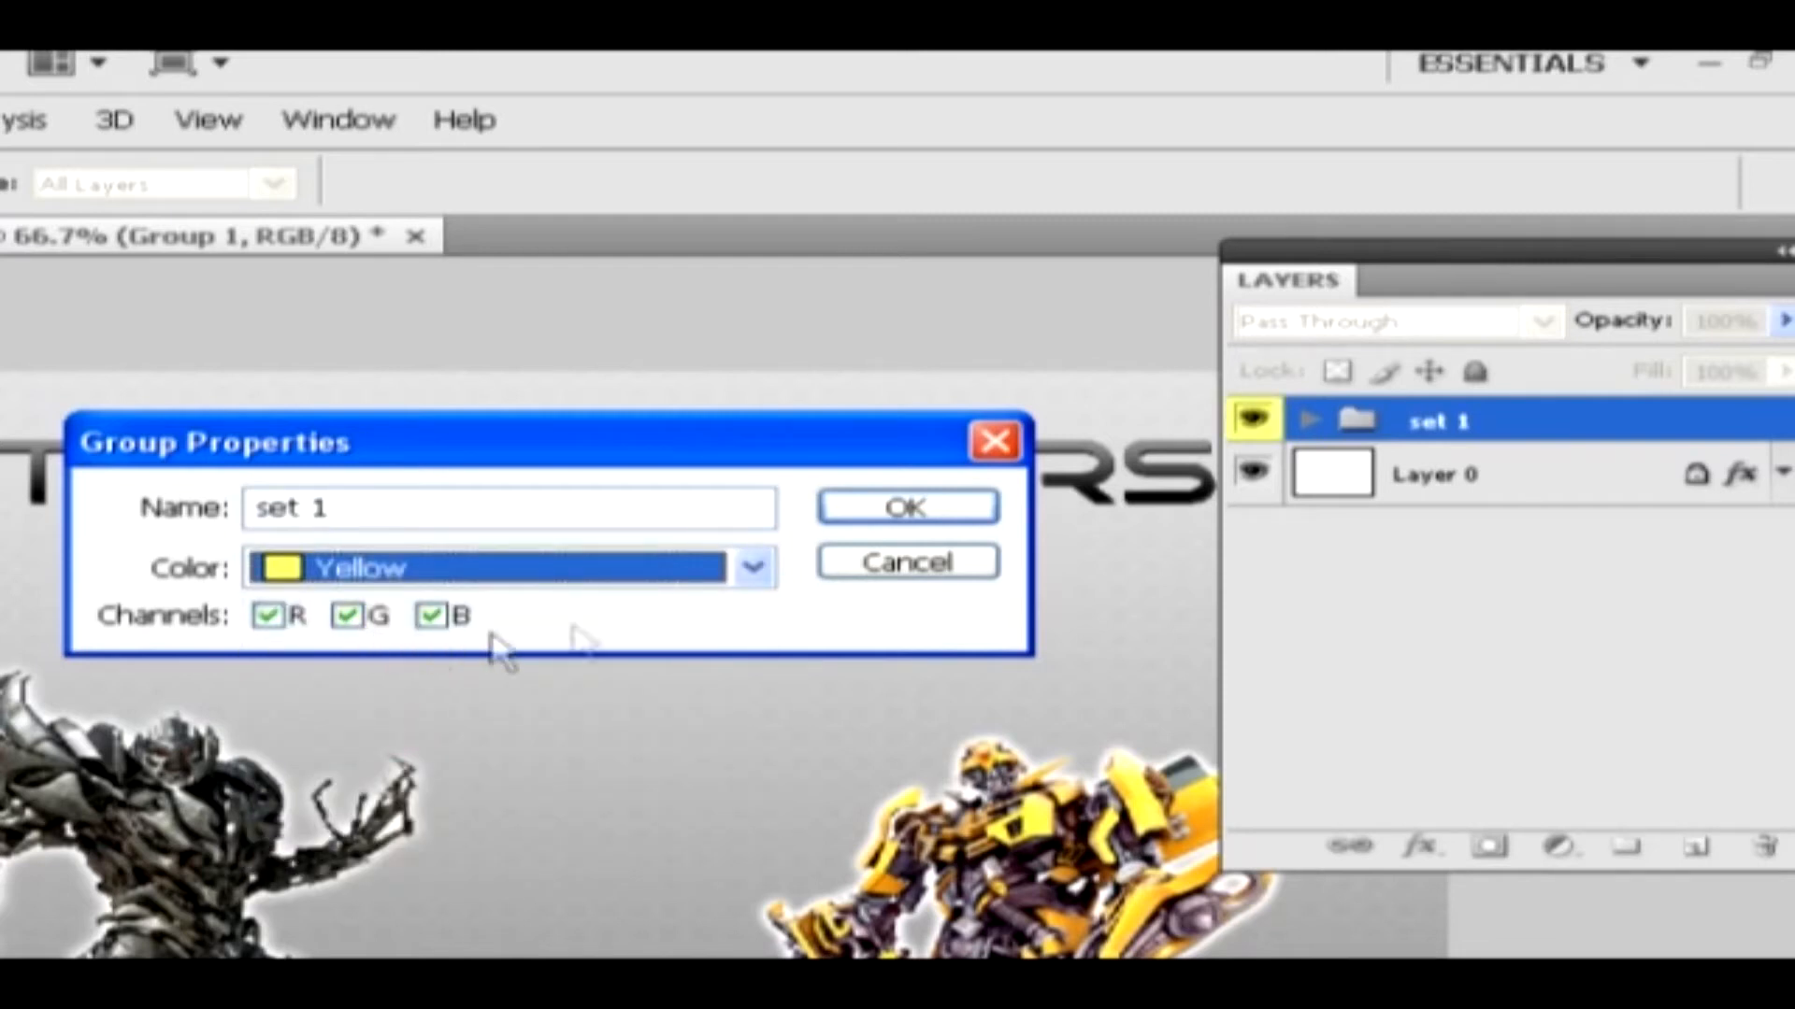
click(909, 509)
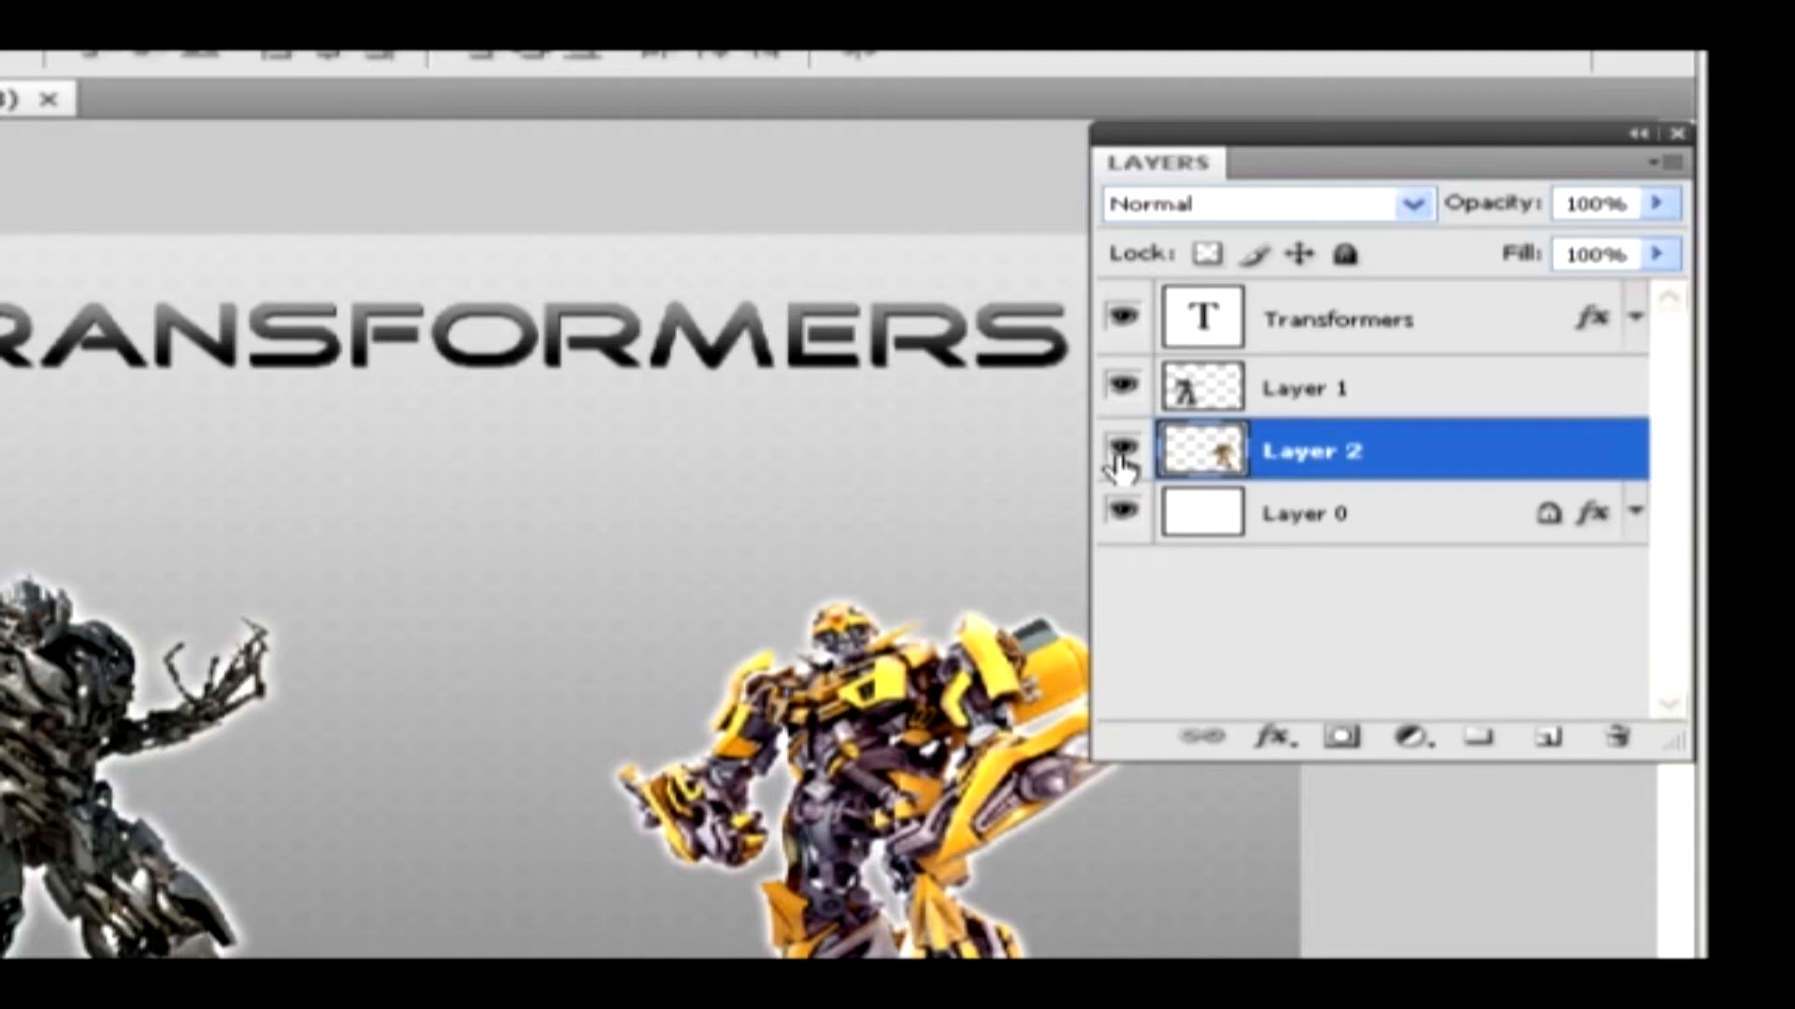
Hide Layer 2 and show it again, and delete the layer
click(1120, 458)
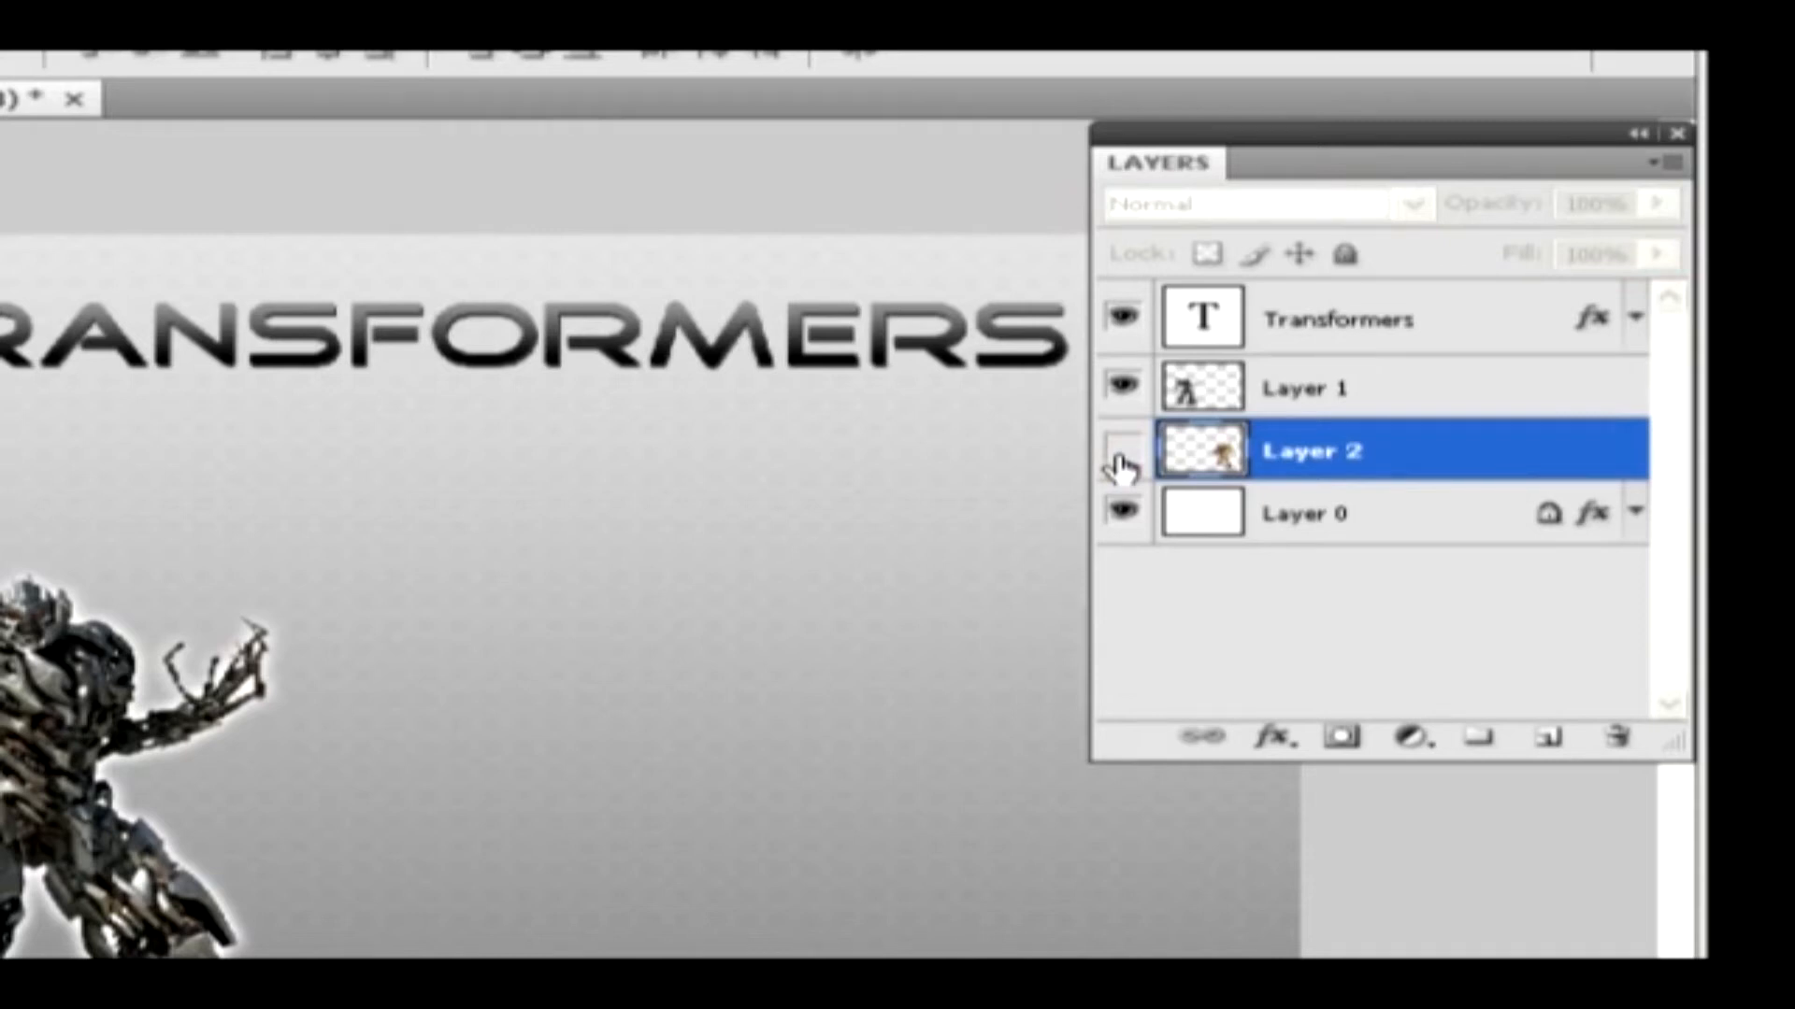
click(1122, 458)
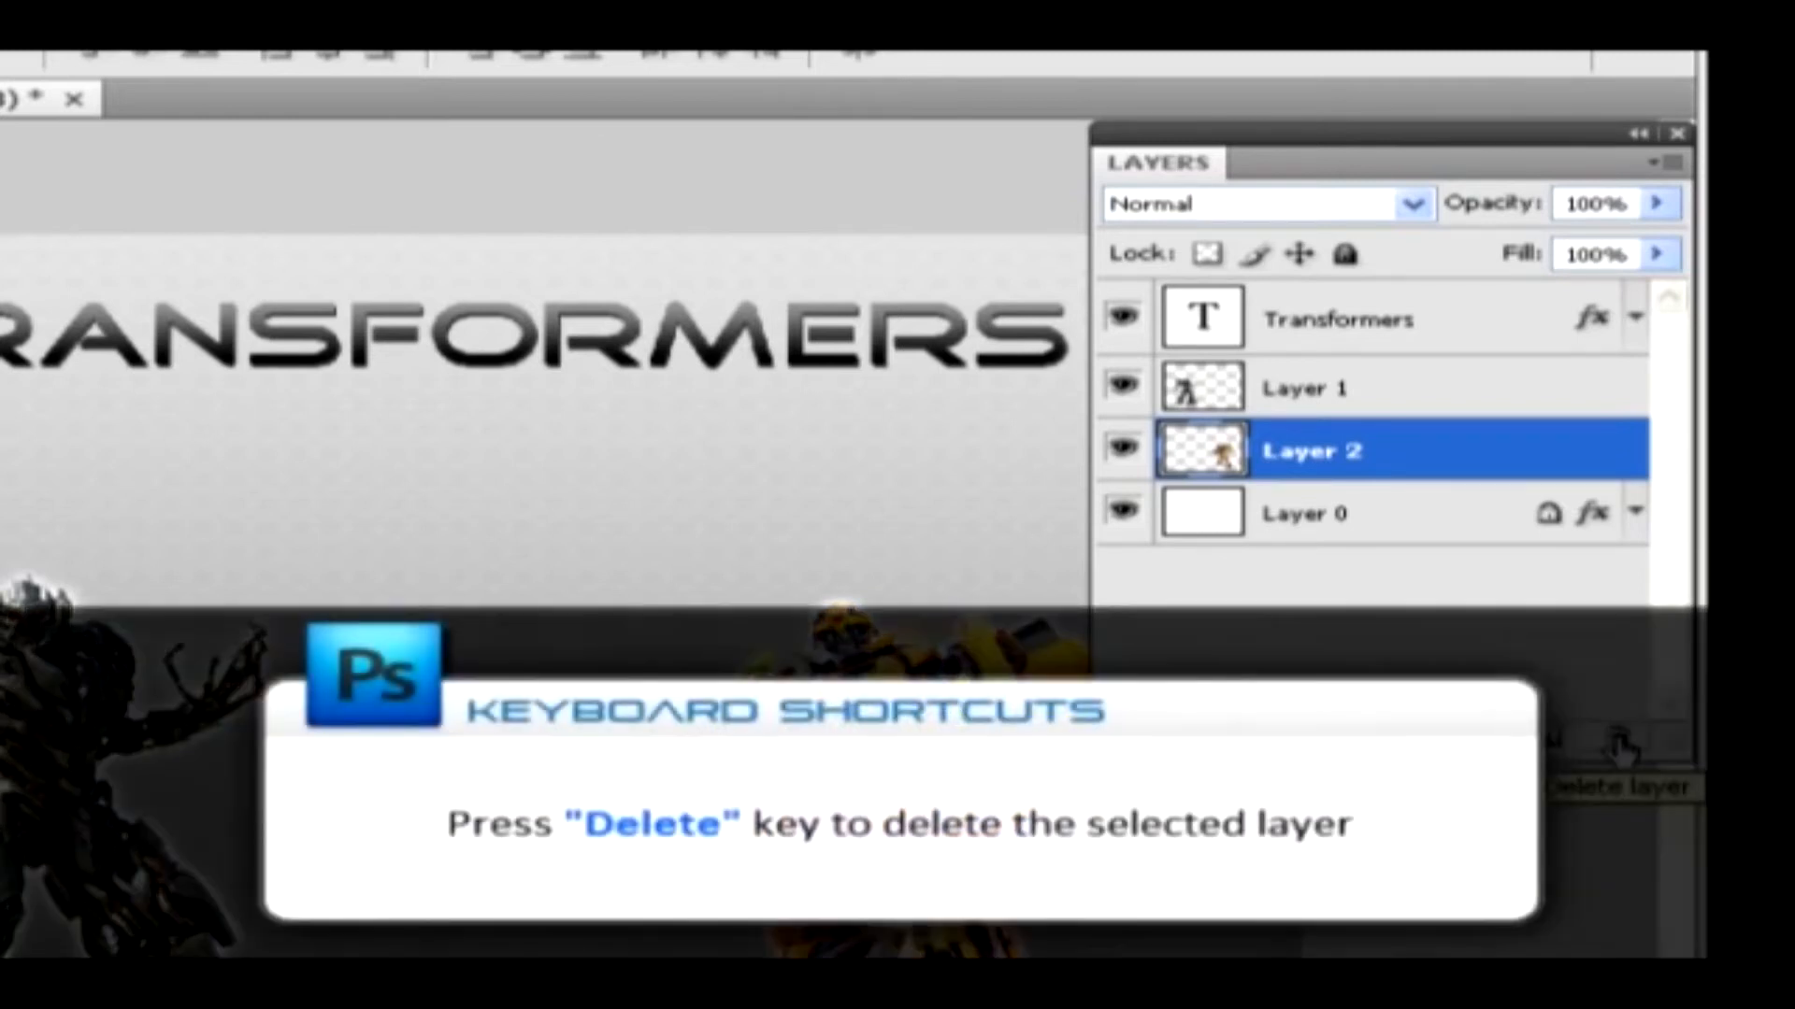
key(Delete)
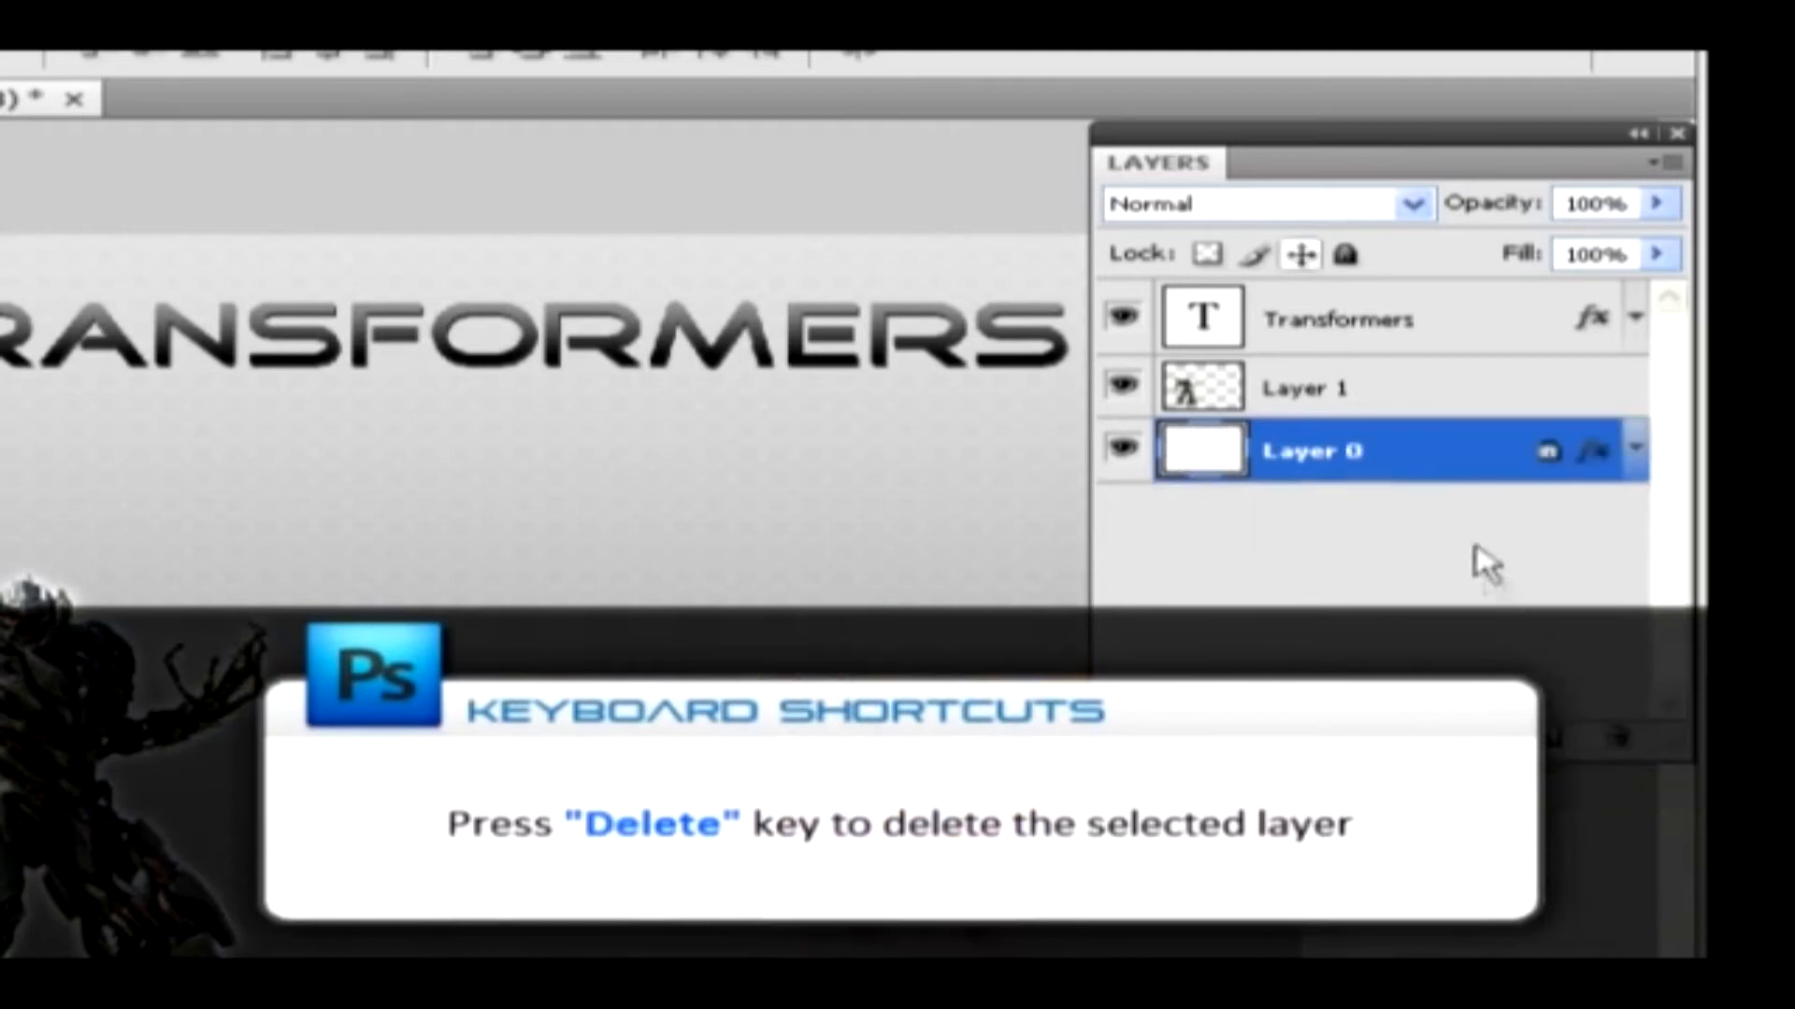
right_click(1444, 462)
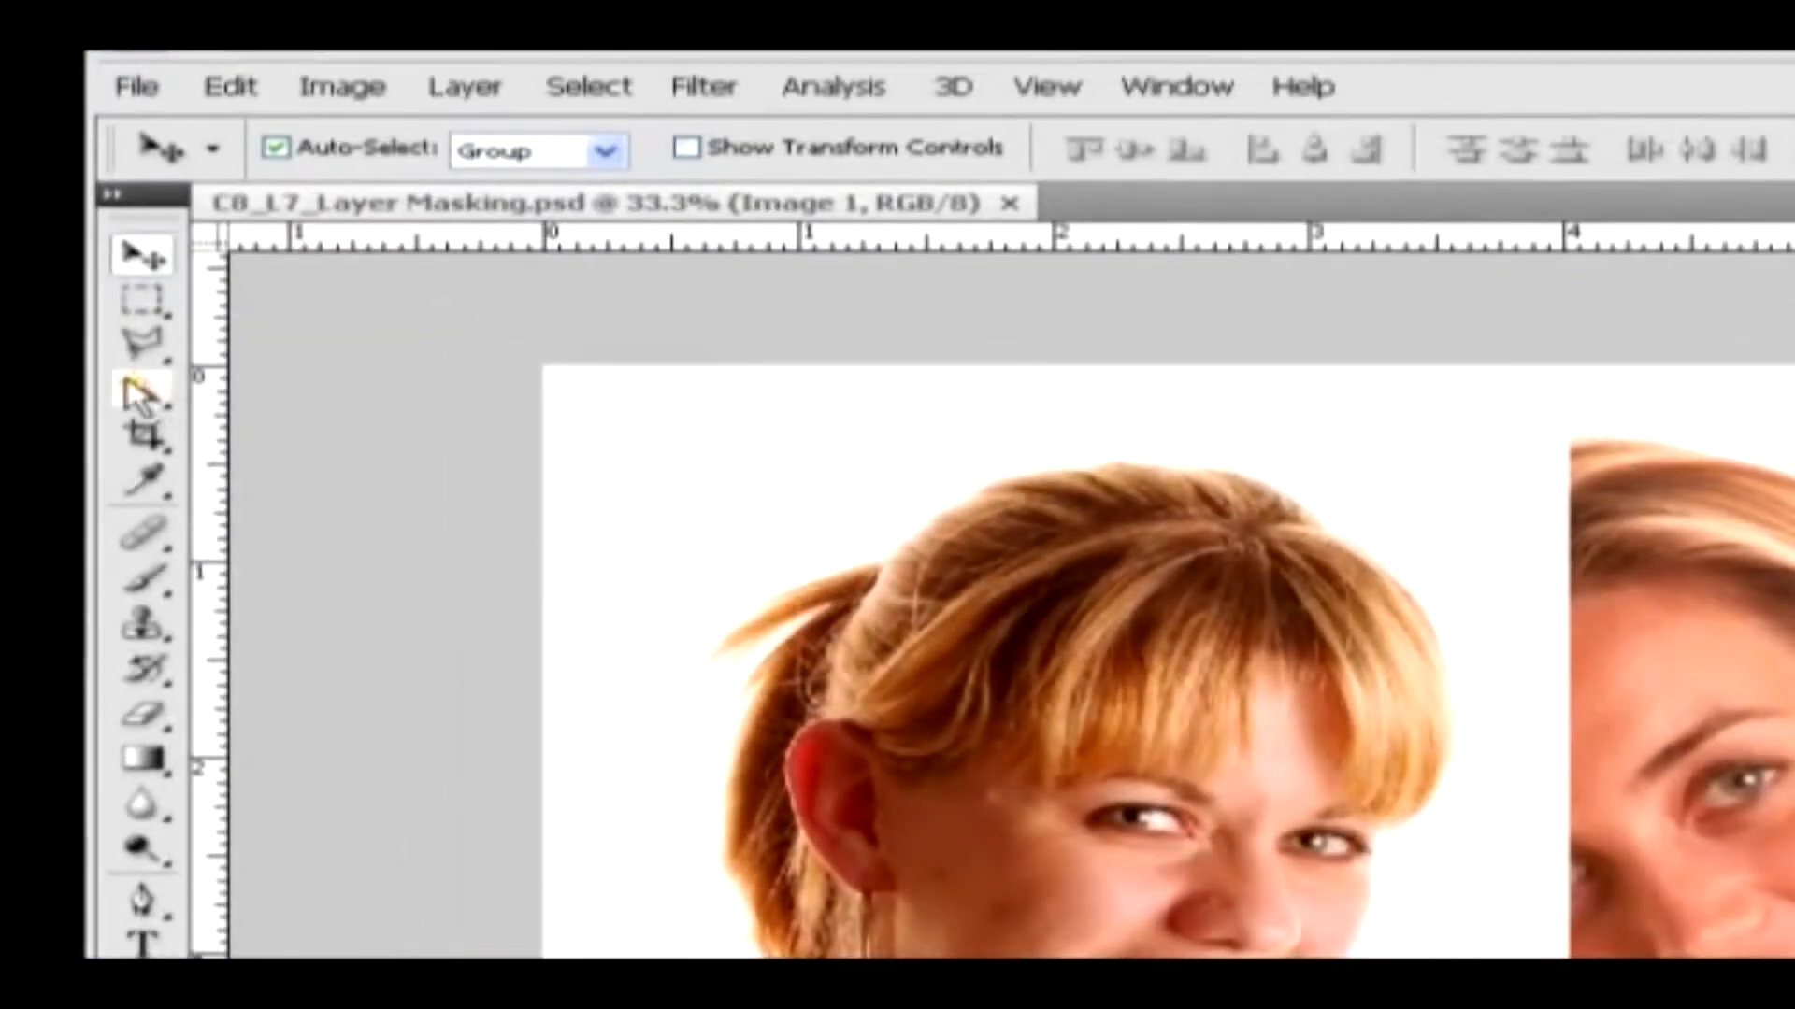
Select the white backdrop with the Magic Wand on the Image 1 and Image 2 layers, delete it from each, and clear the selection
click(131, 385)
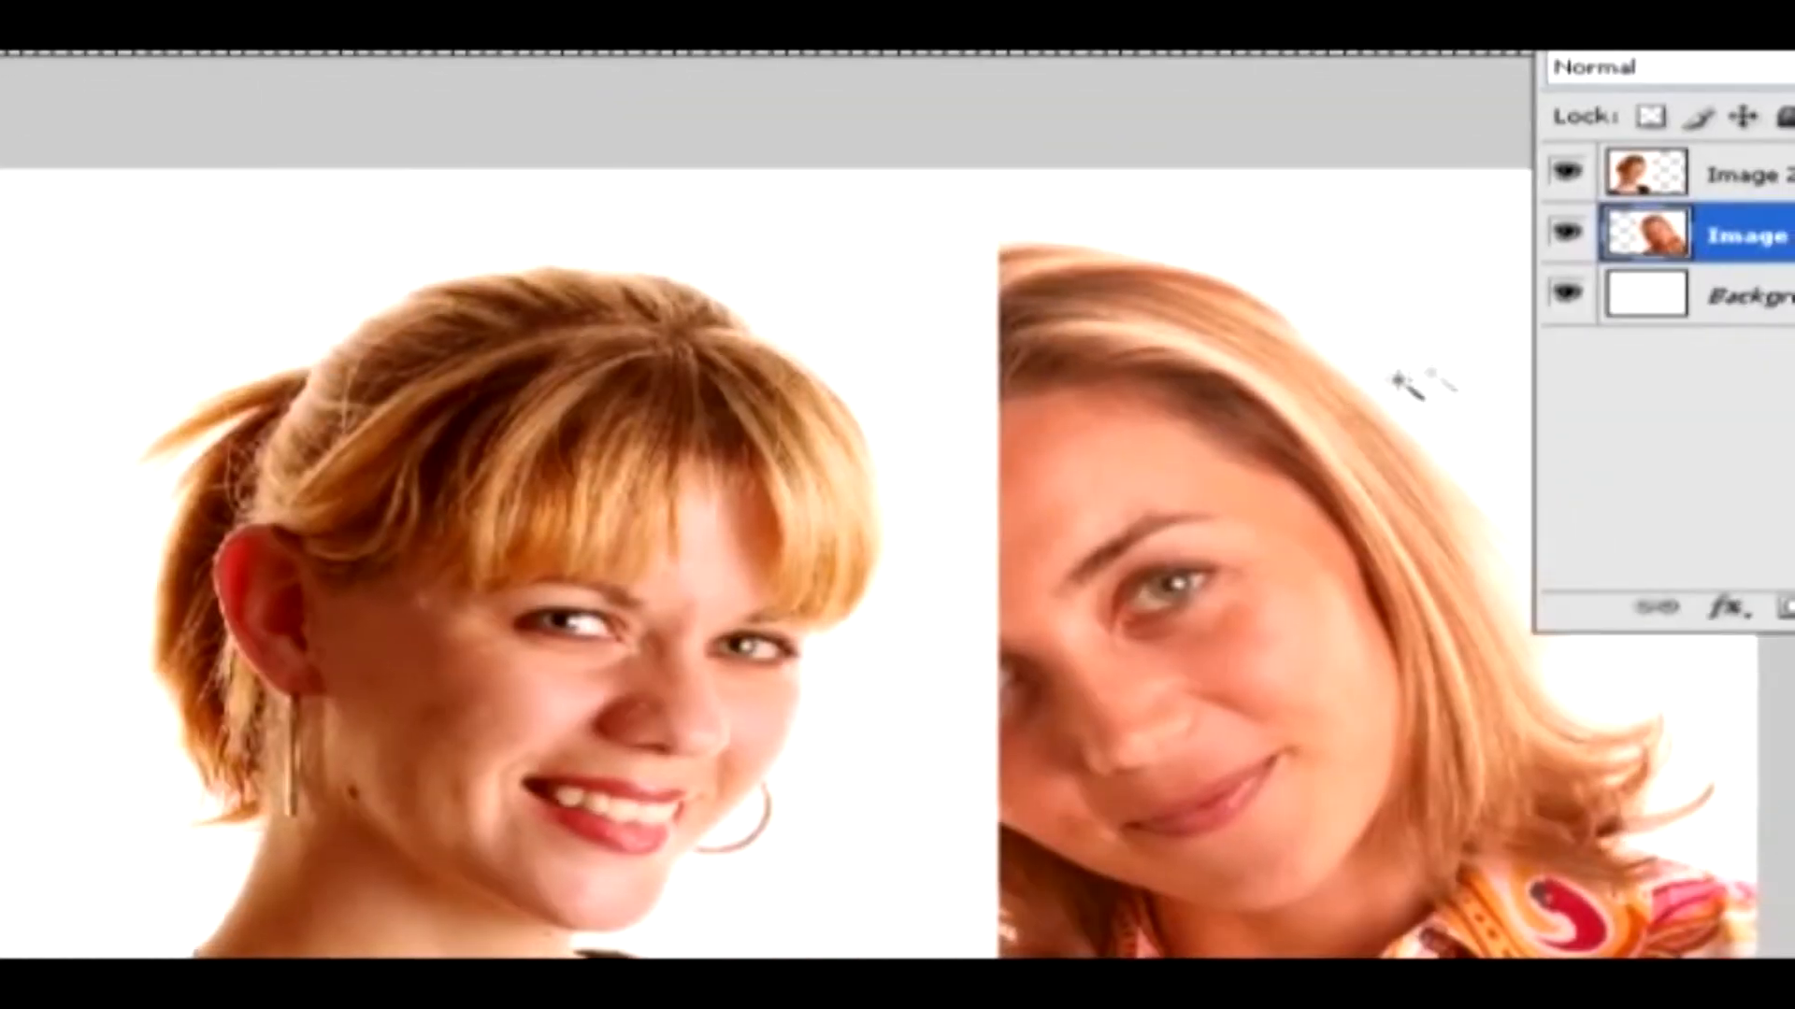
click(1453, 363)
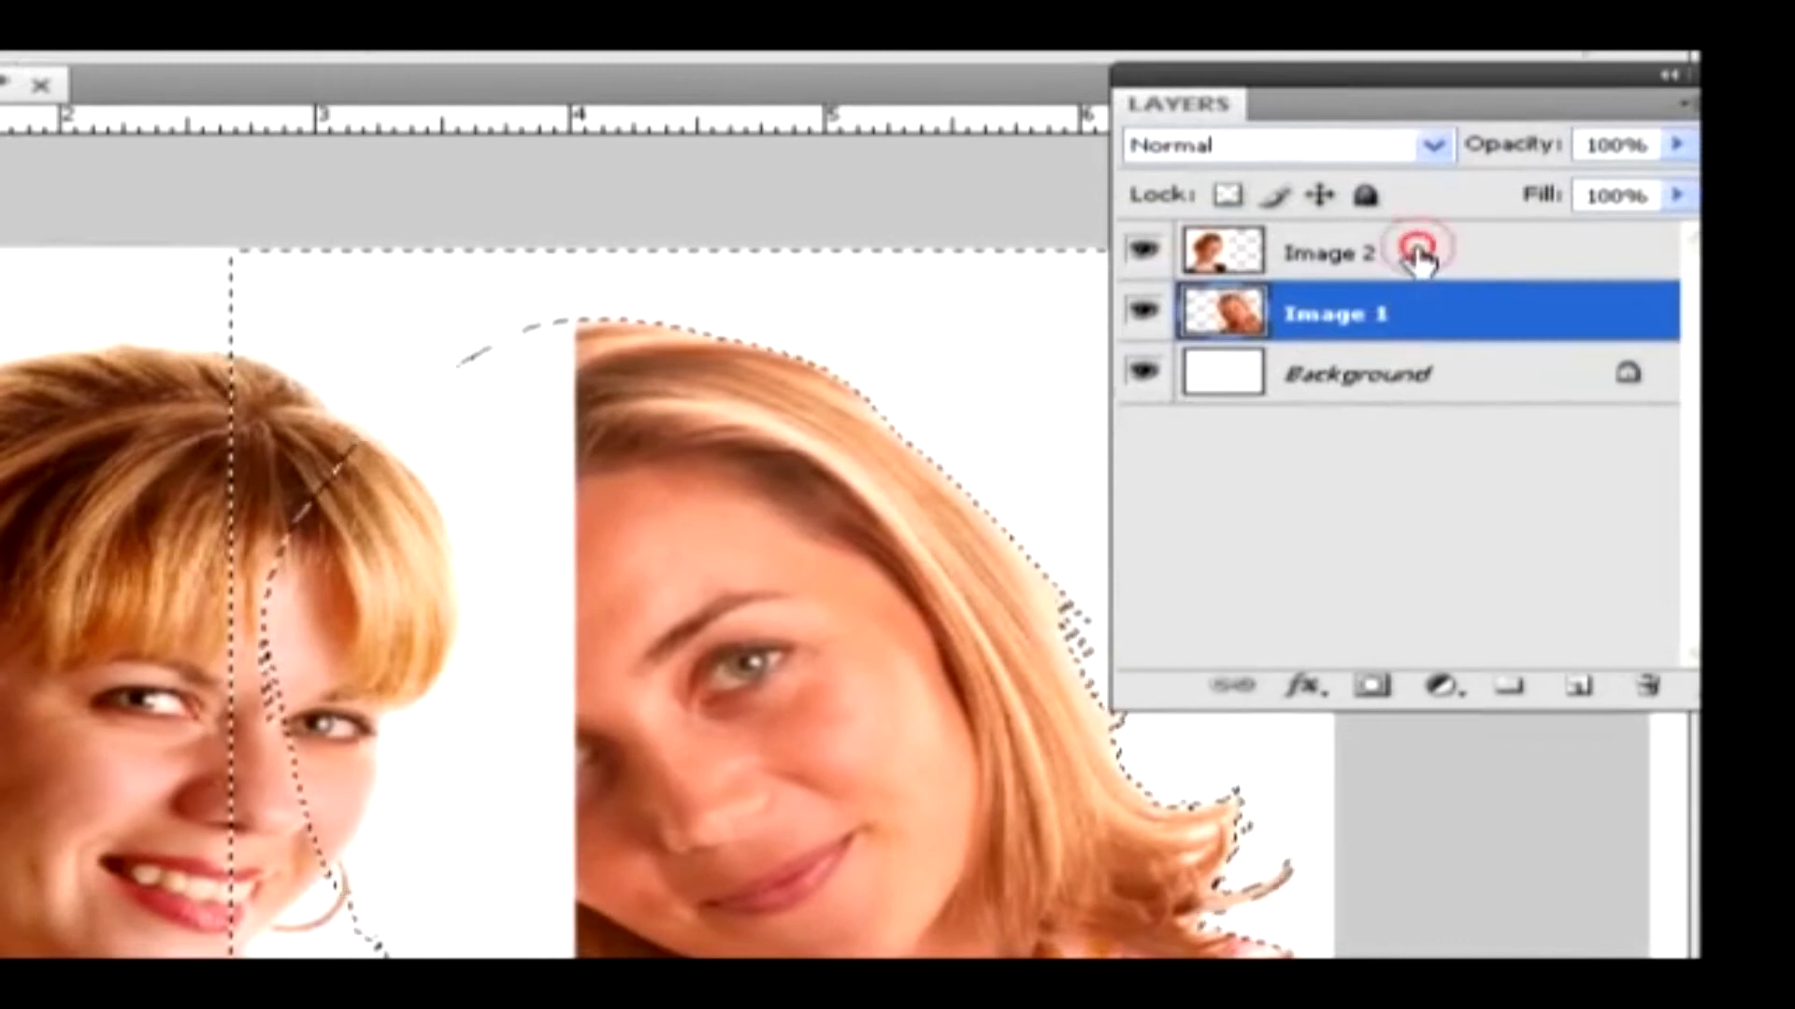
click(1706, 206)
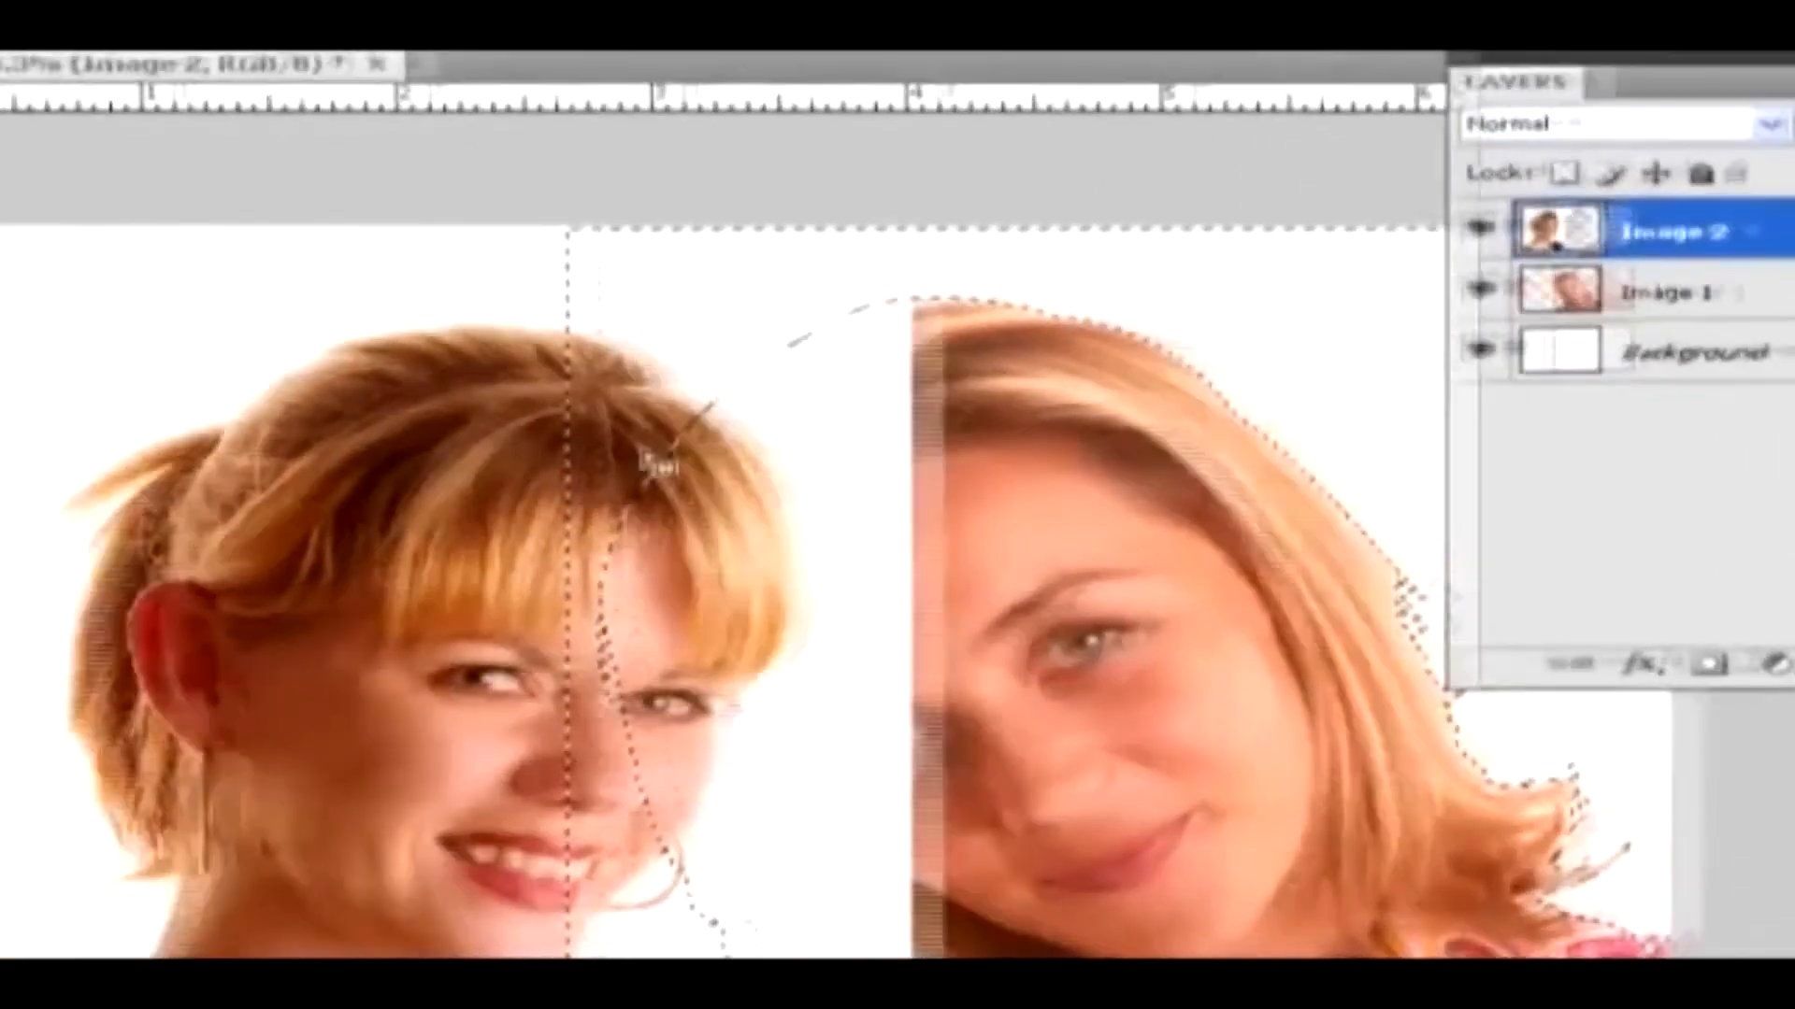
click(227, 353)
key(Delete)
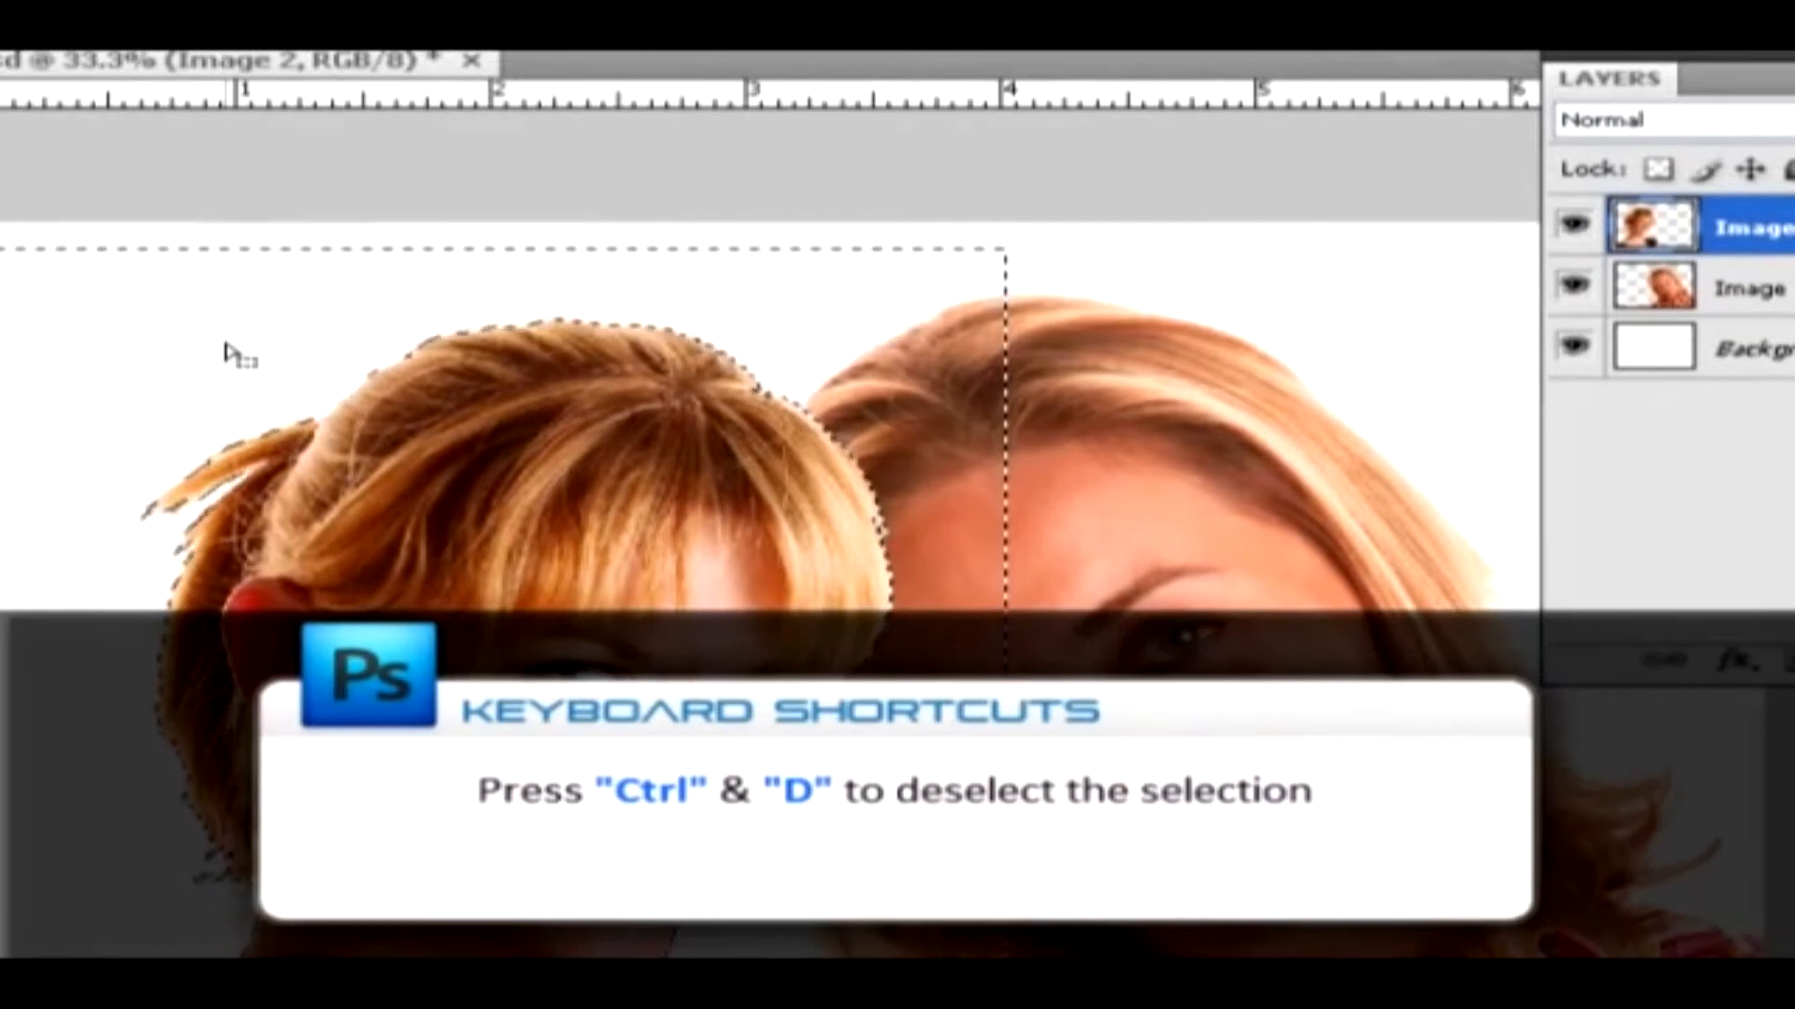
key(ctrl+d)
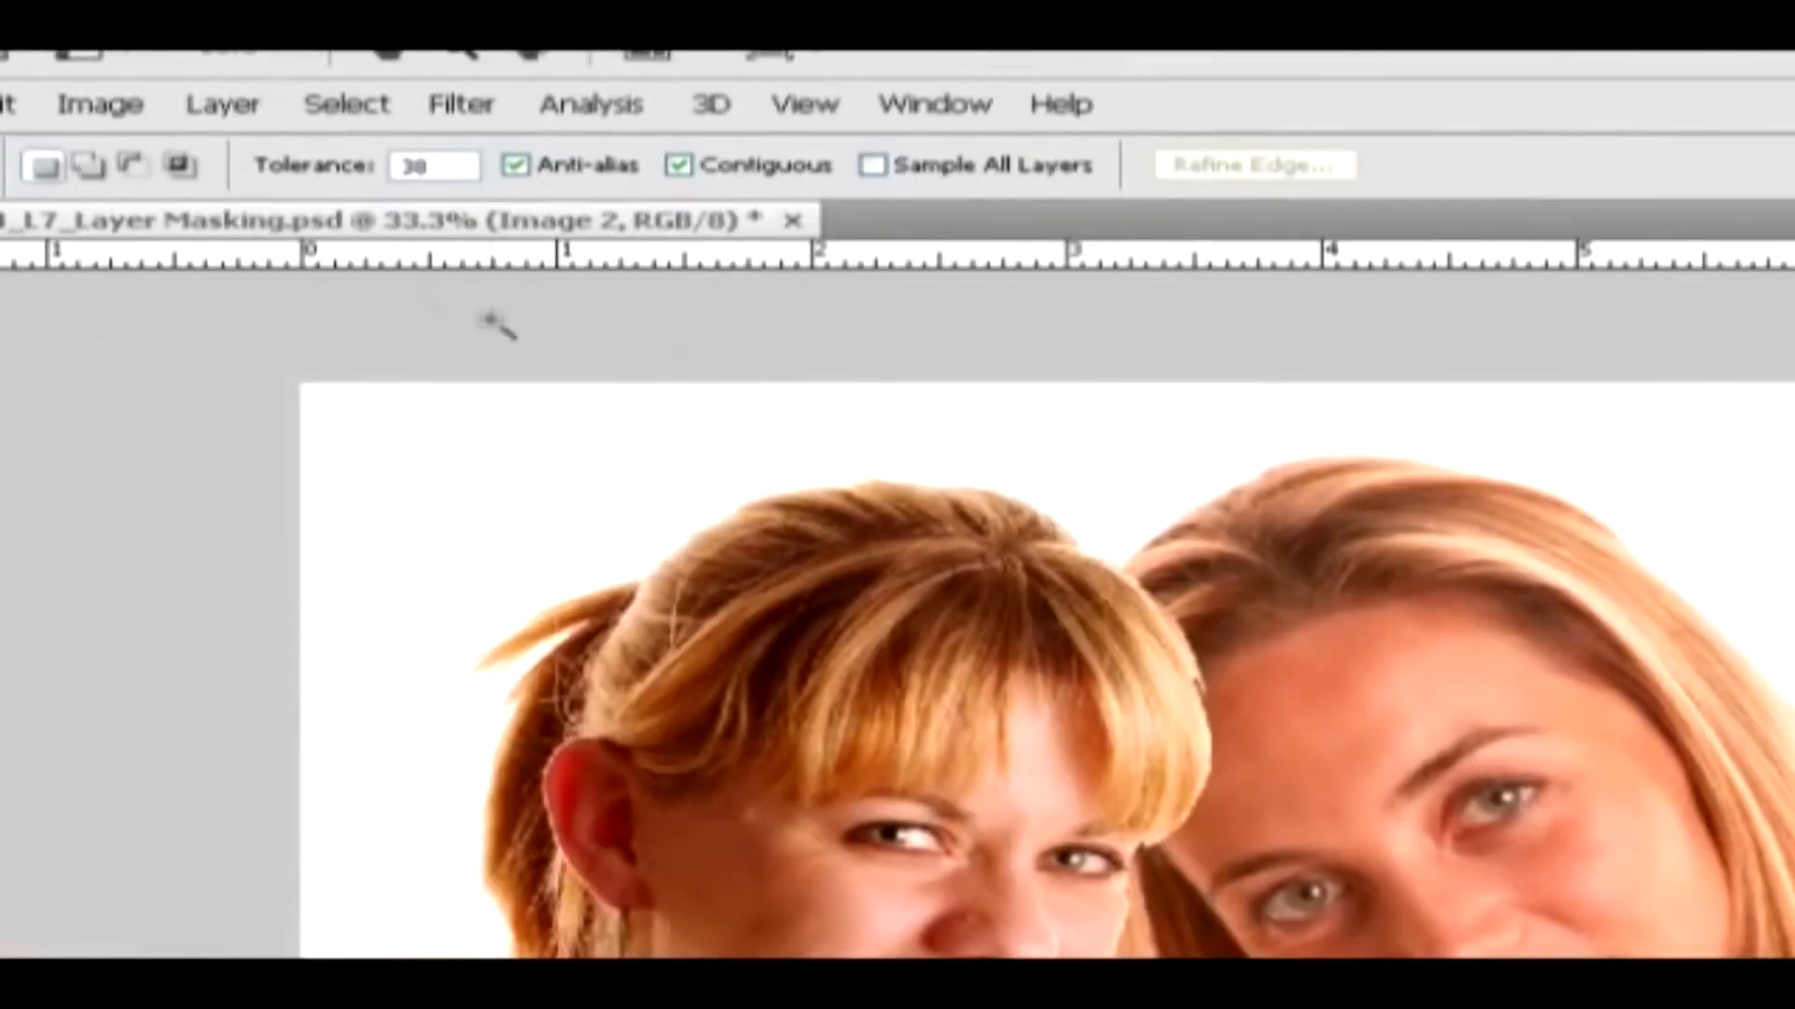
Add a Reveal All layer mask to the Image 2 layer
click(221, 107)
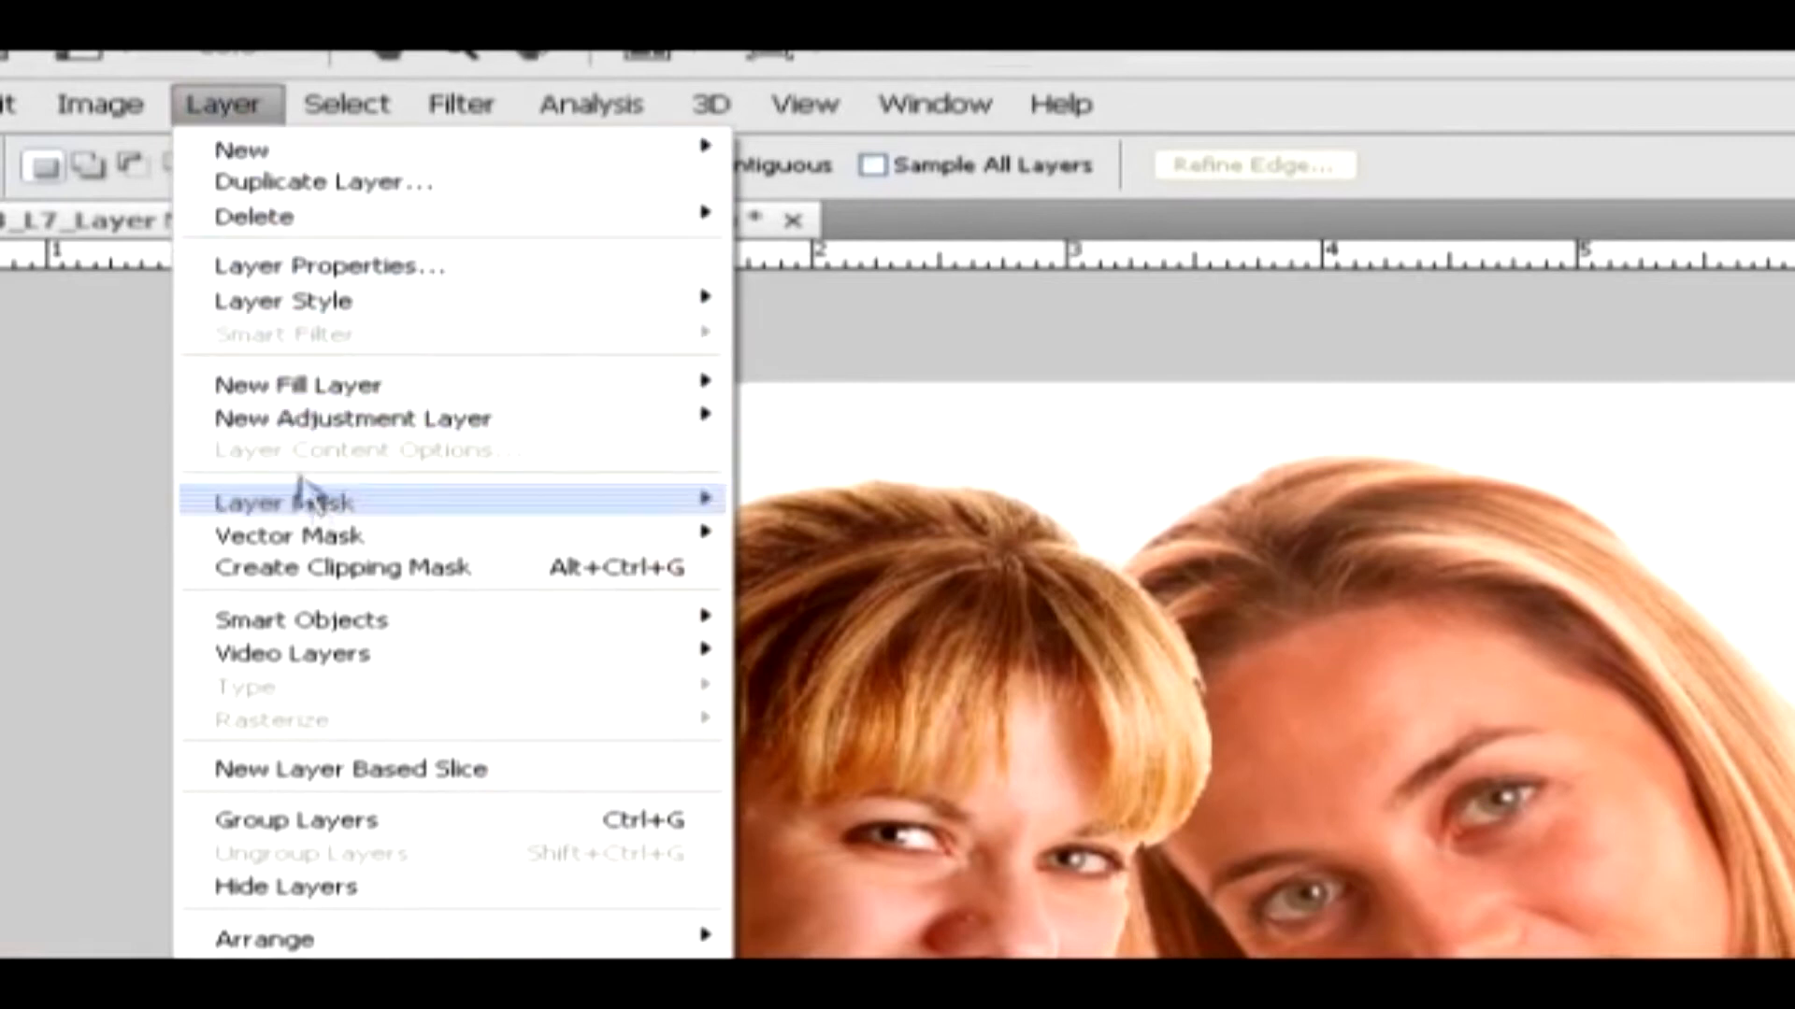
mouse_move(339, 510)
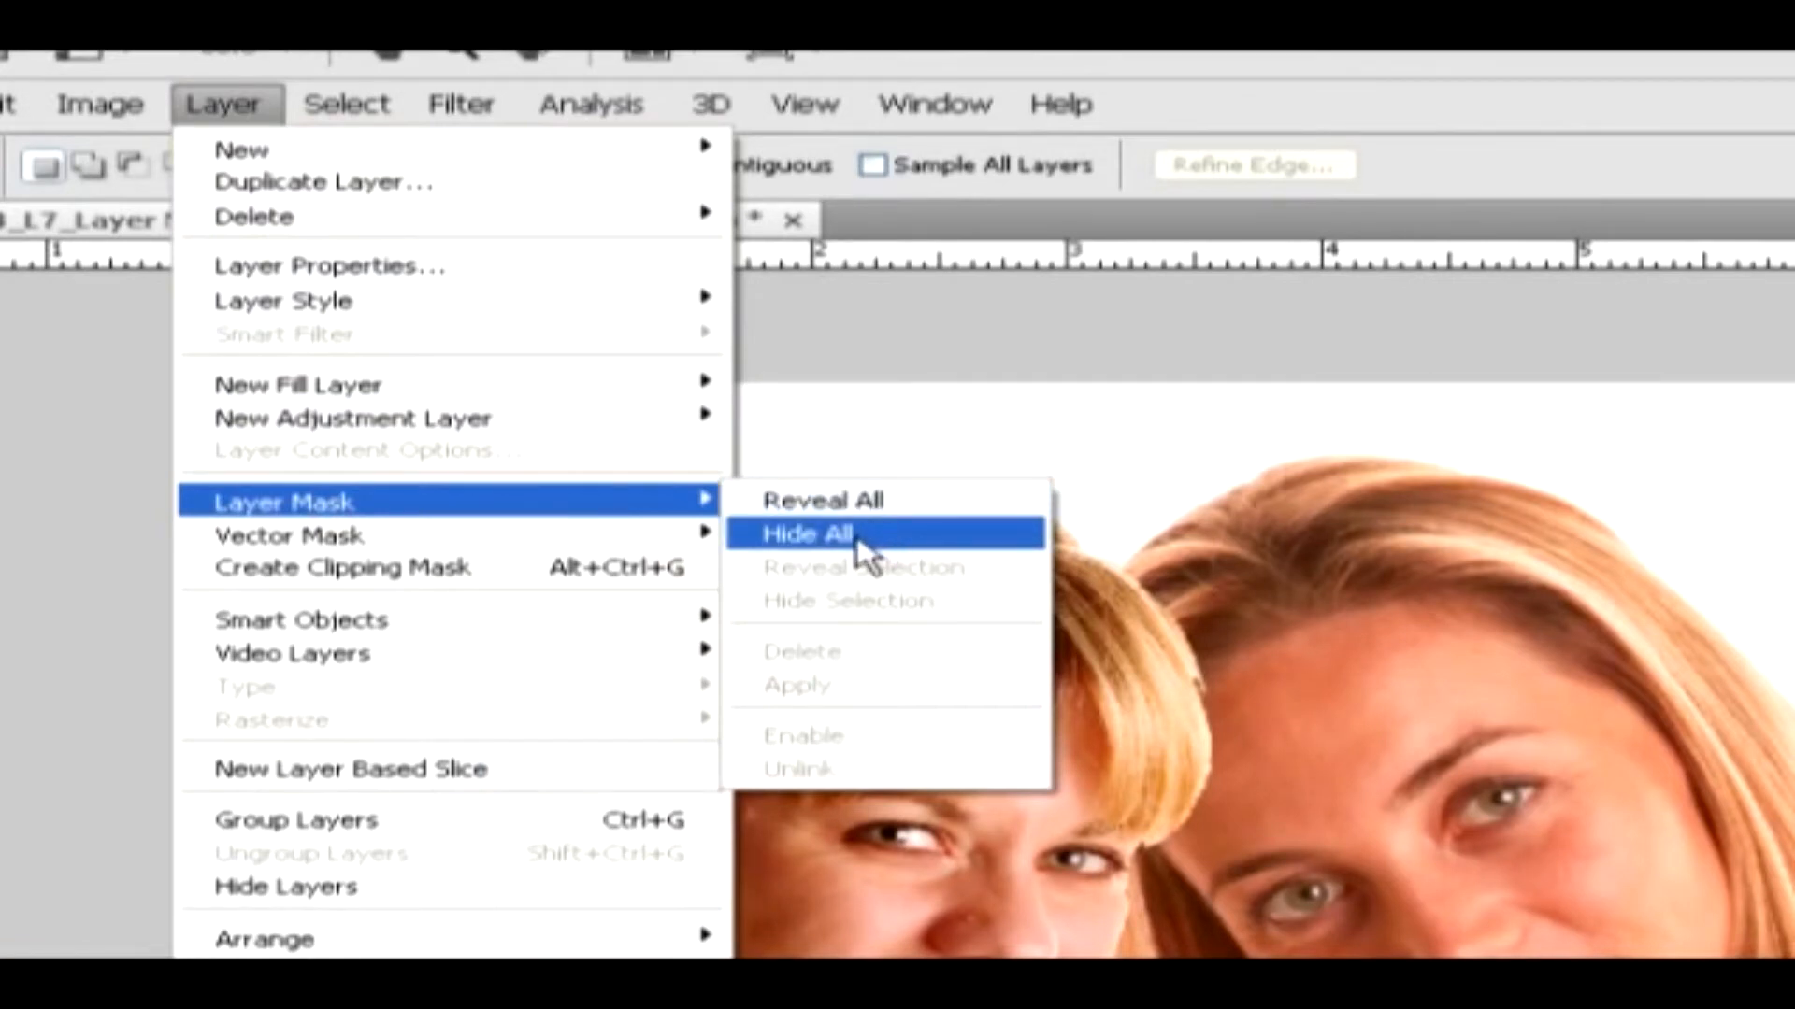
click(902, 505)
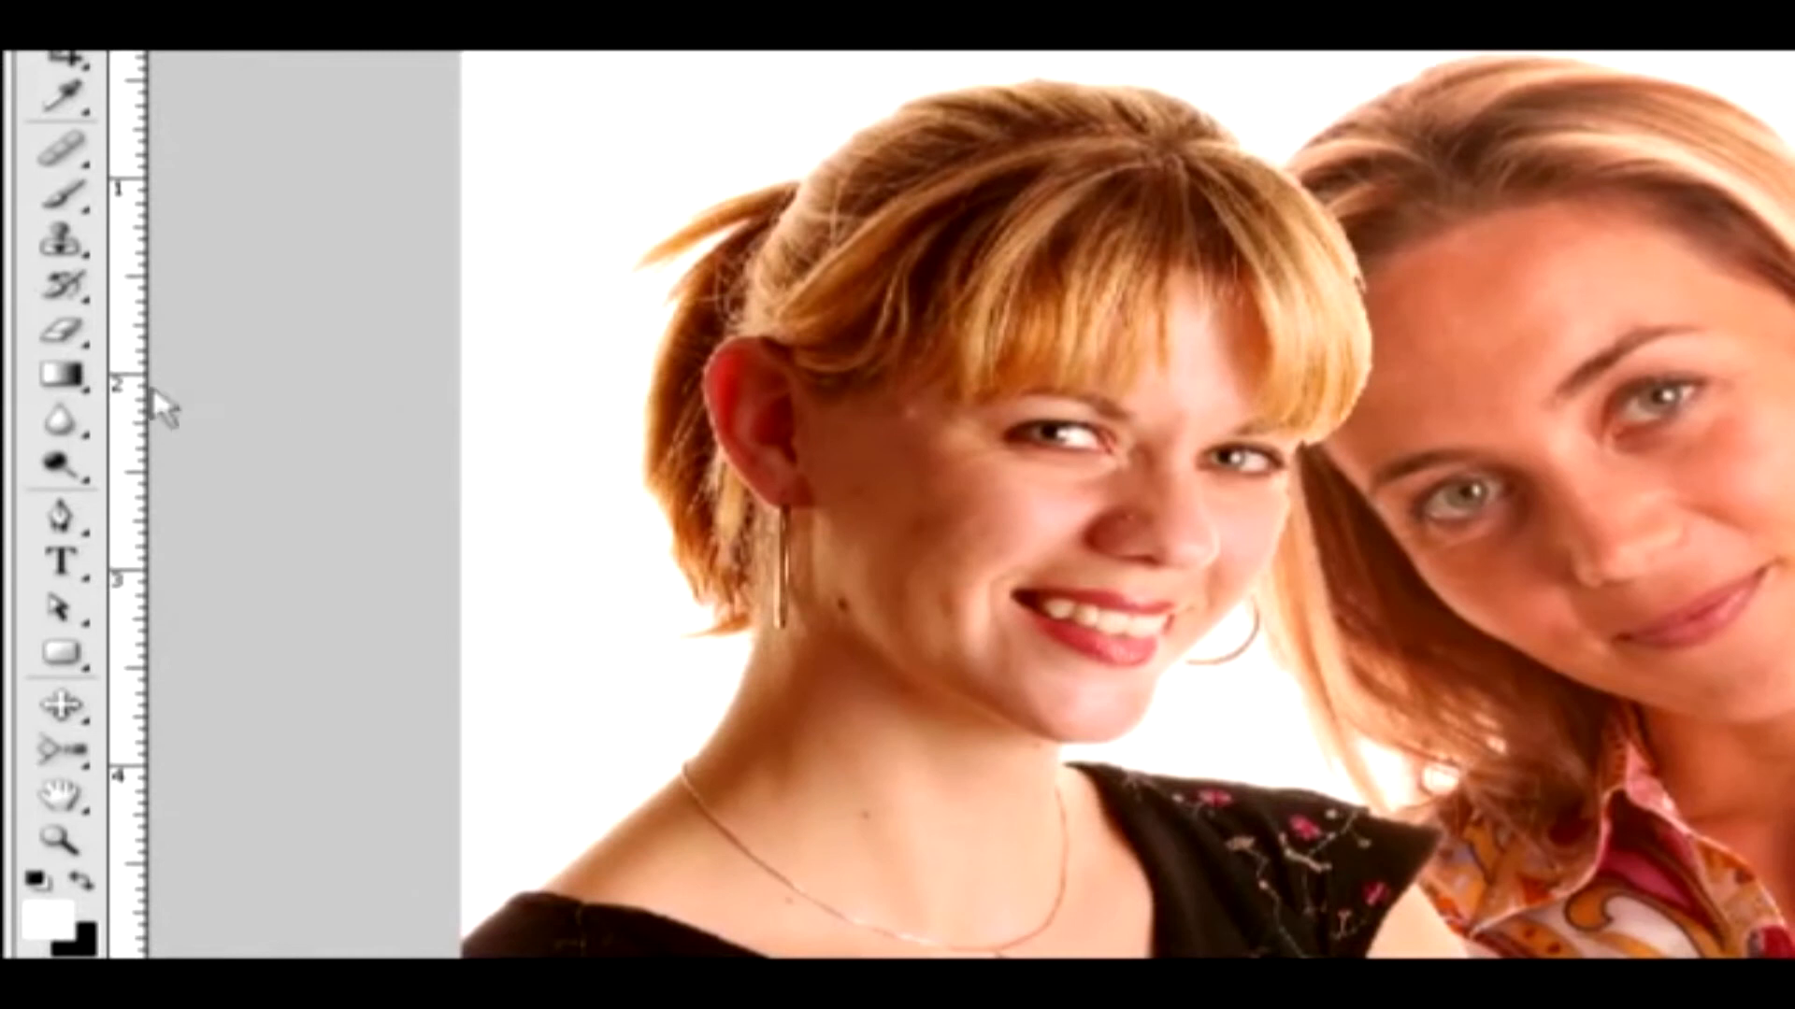
Activate the Gradient tool for working on the Image 2 layer mask
click(62, 375)
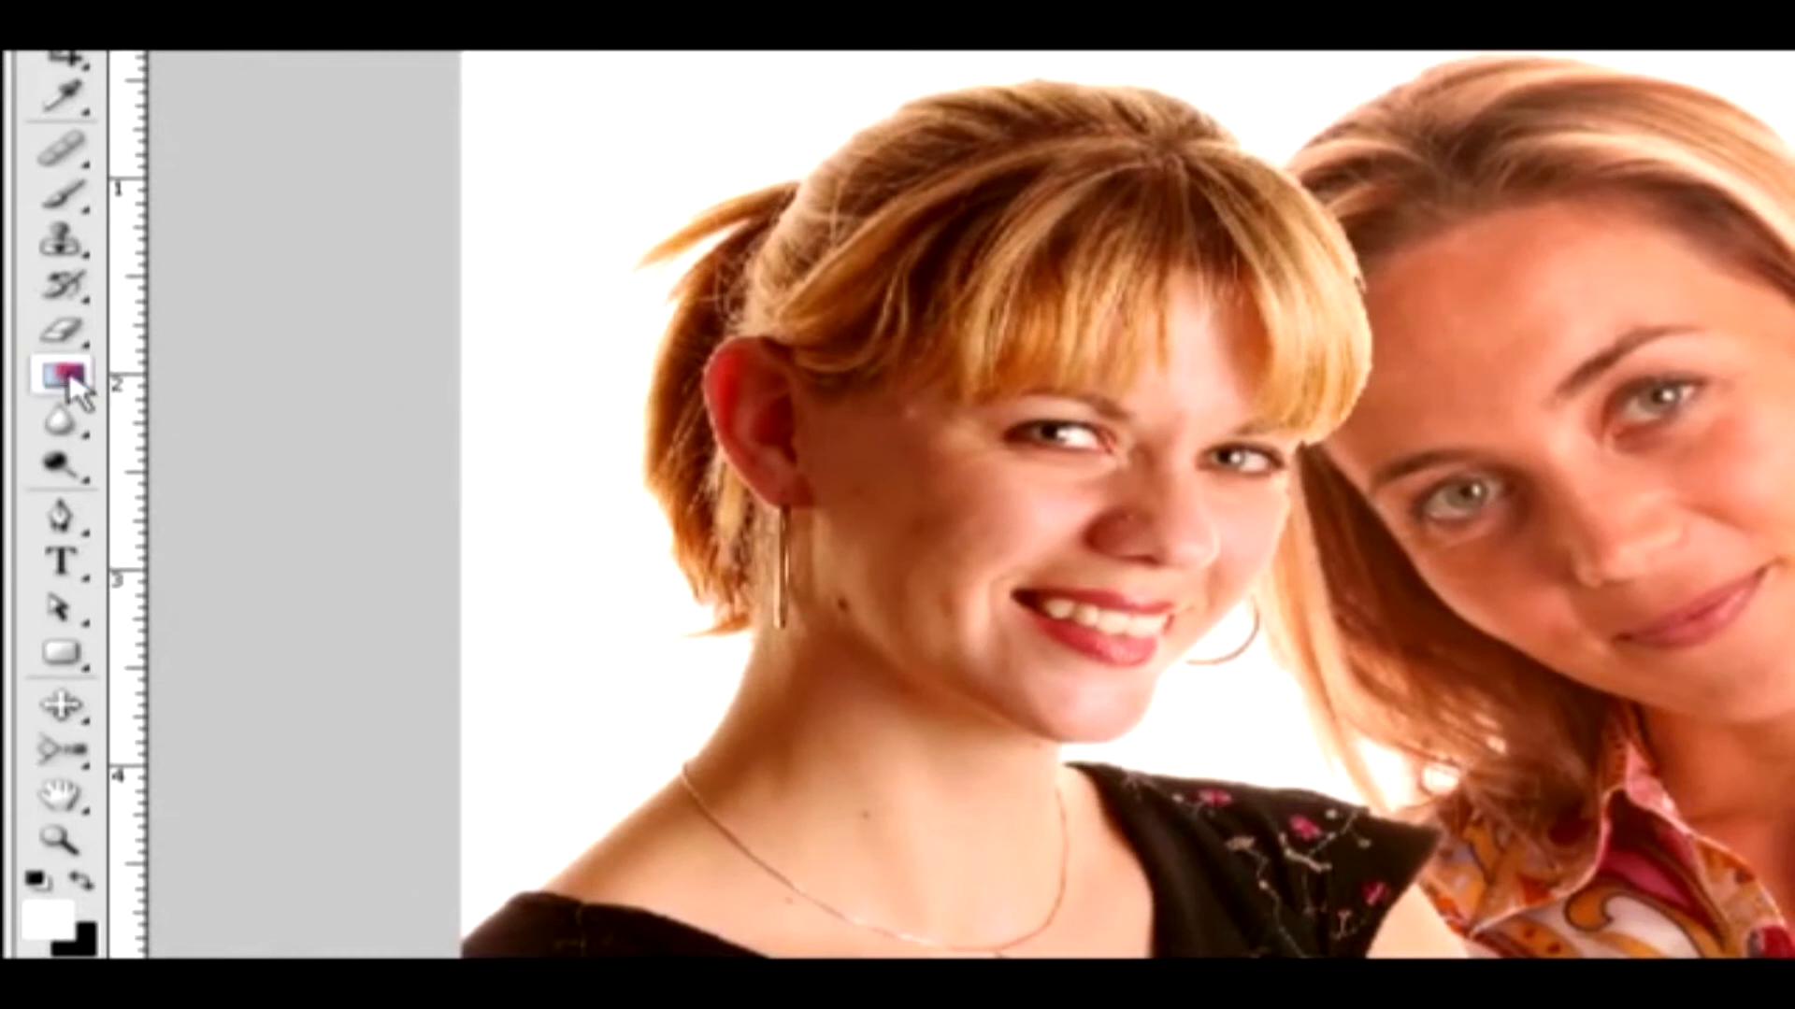
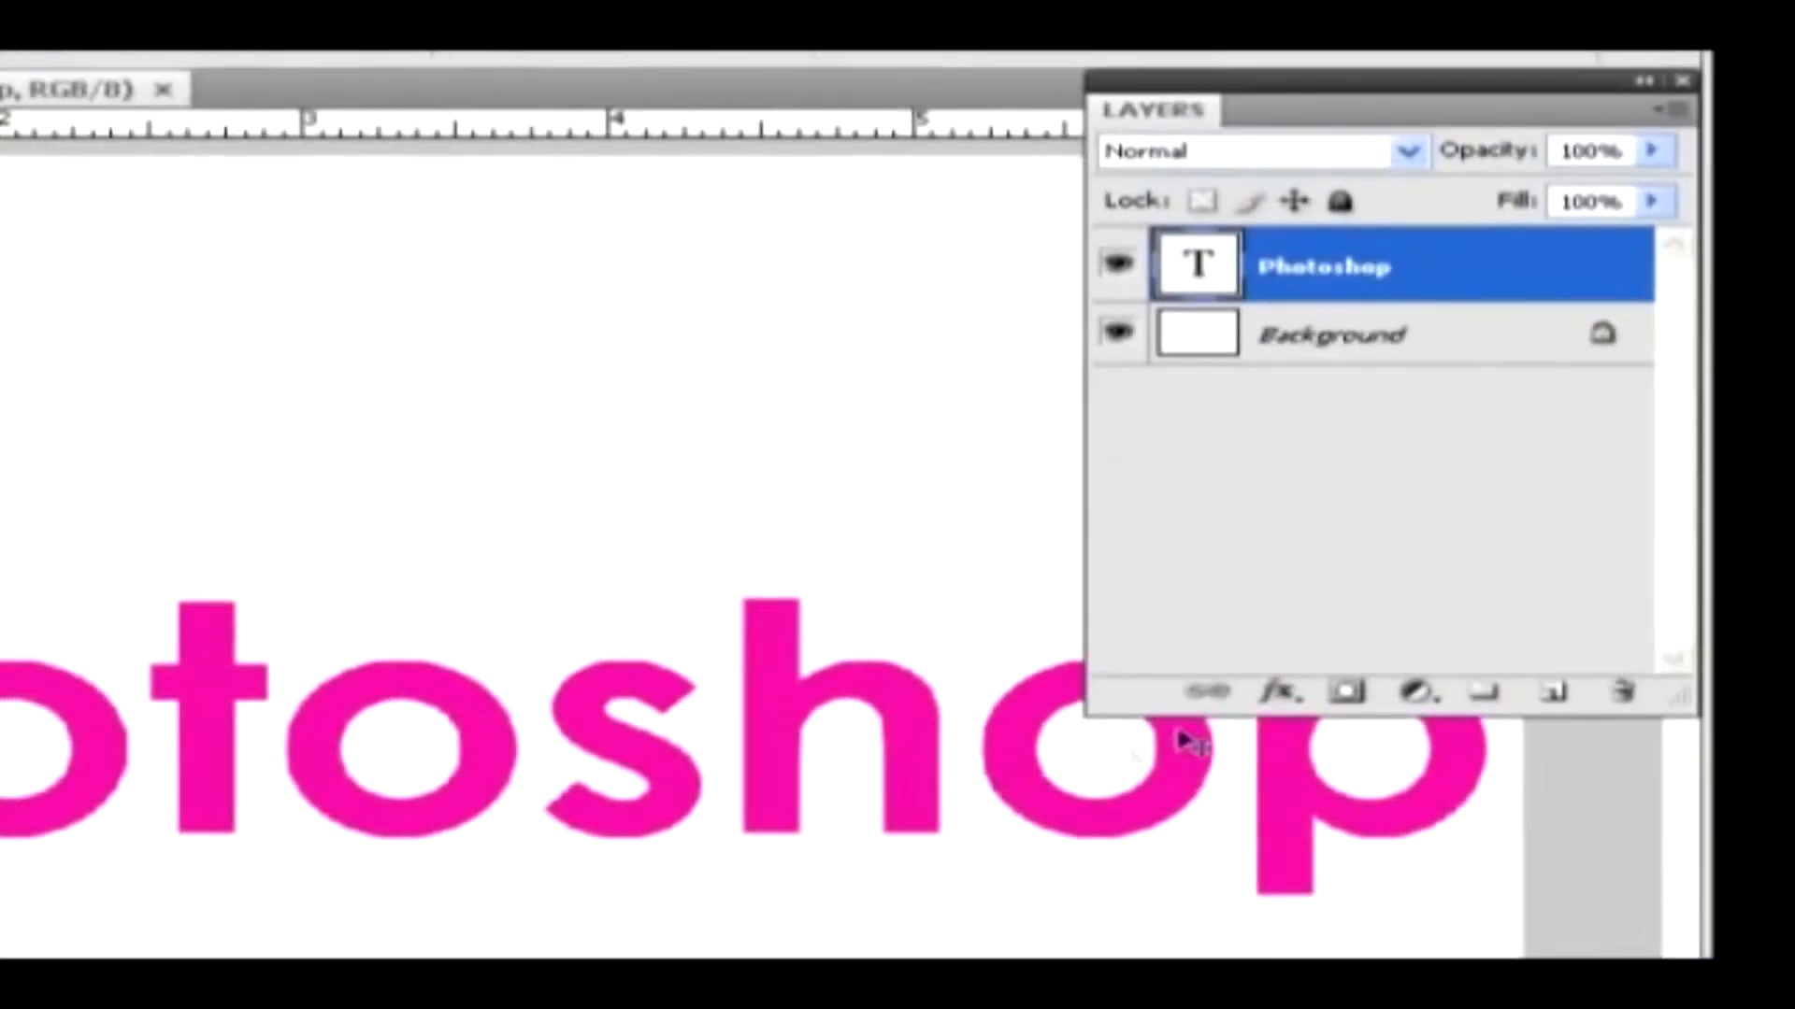
Open the blending options of the Photoshop text layer and enable the Drop Shadow effect
click(1286, 696)
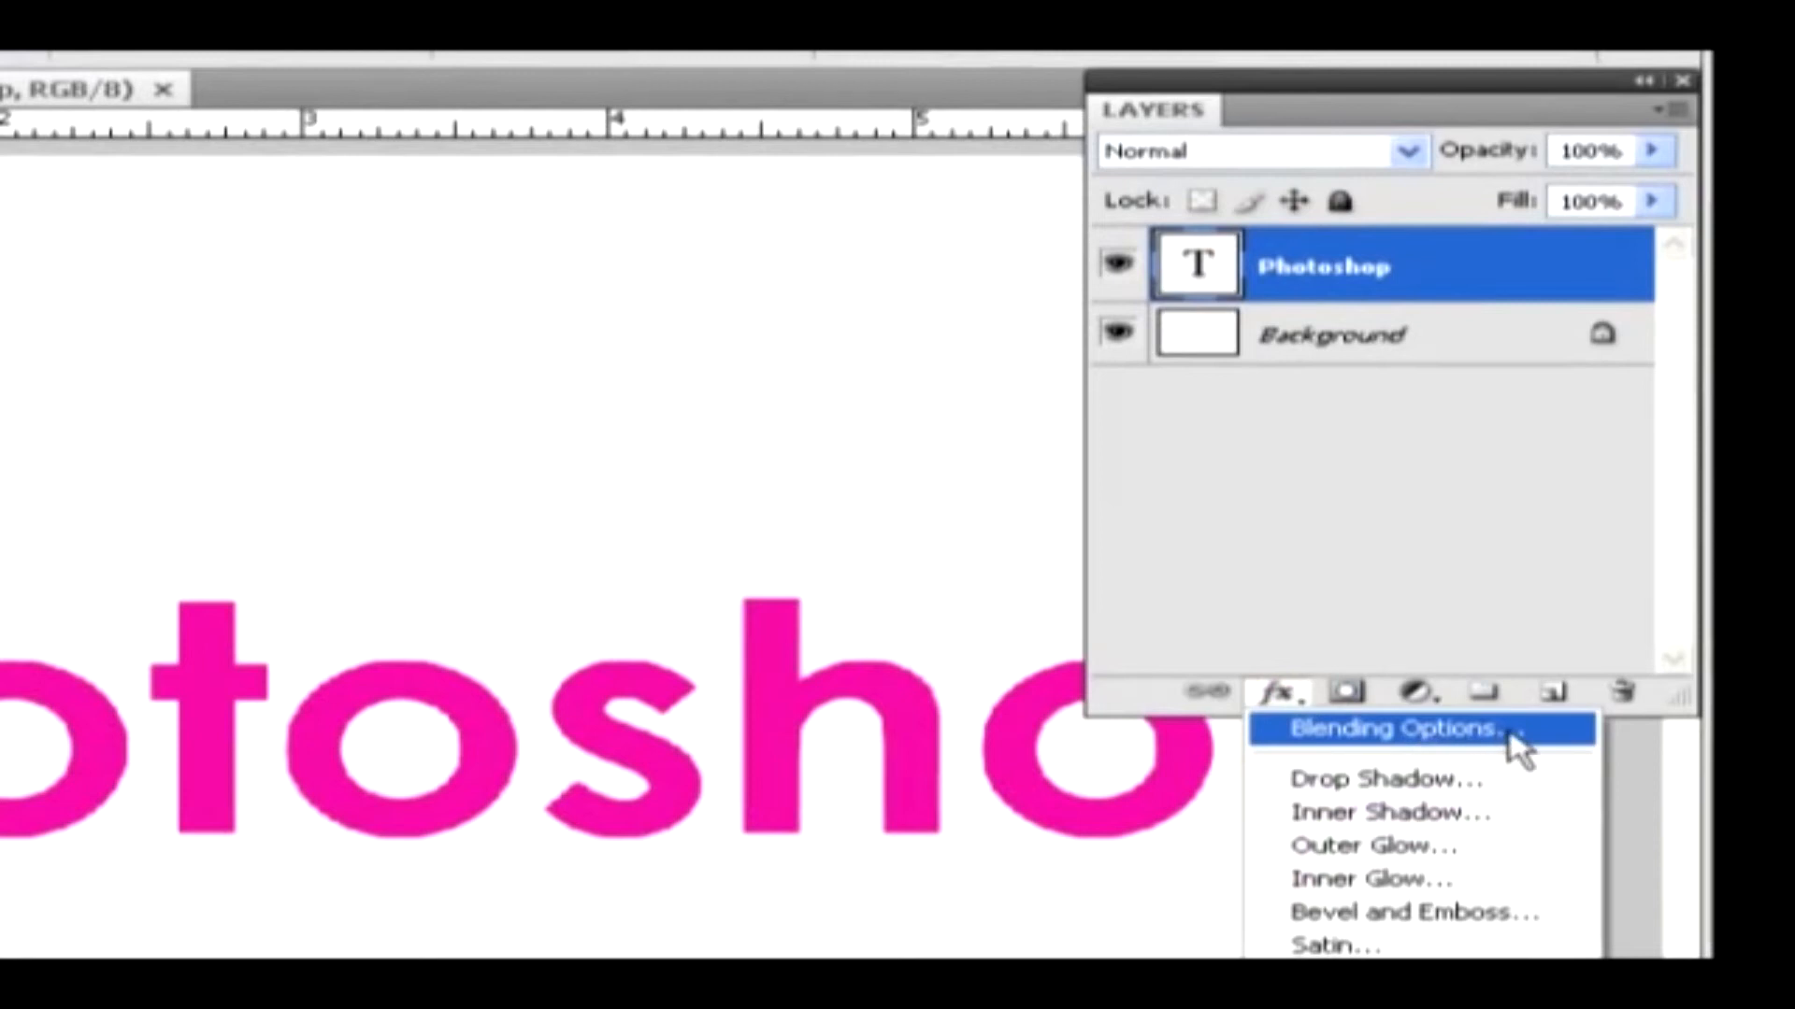
right_click(1449, 285)
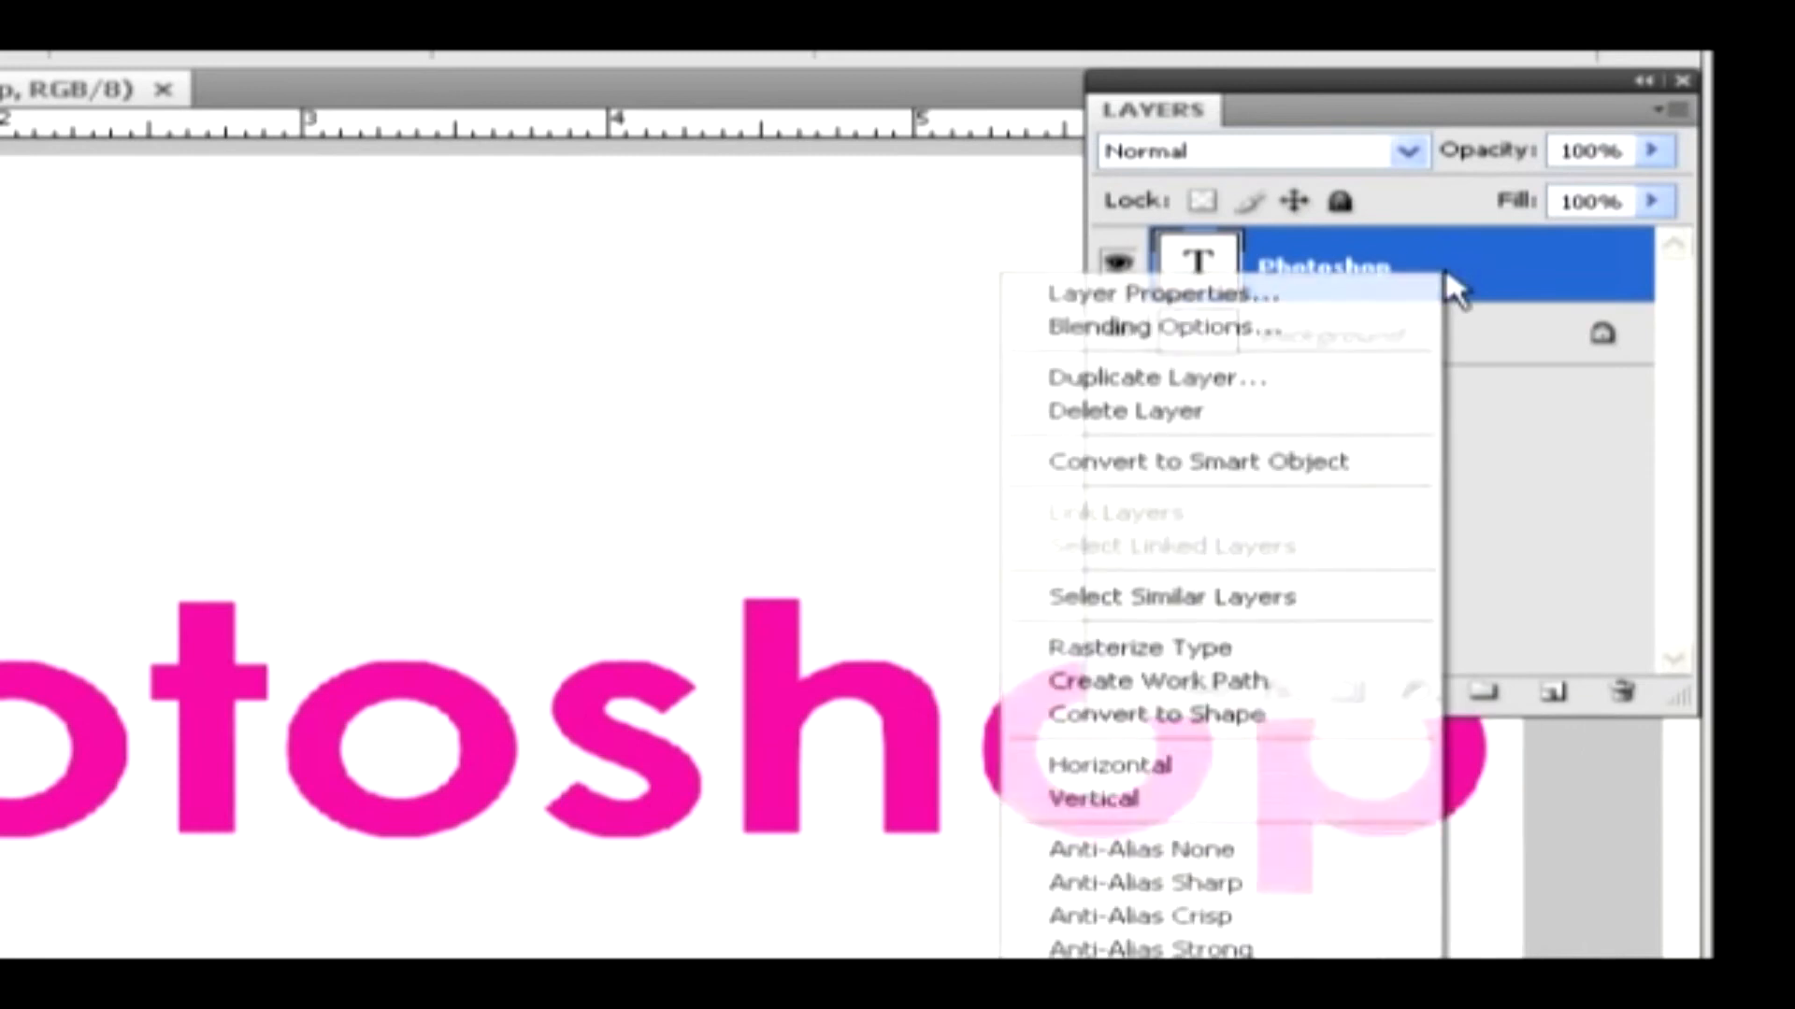
click(1298, 335)
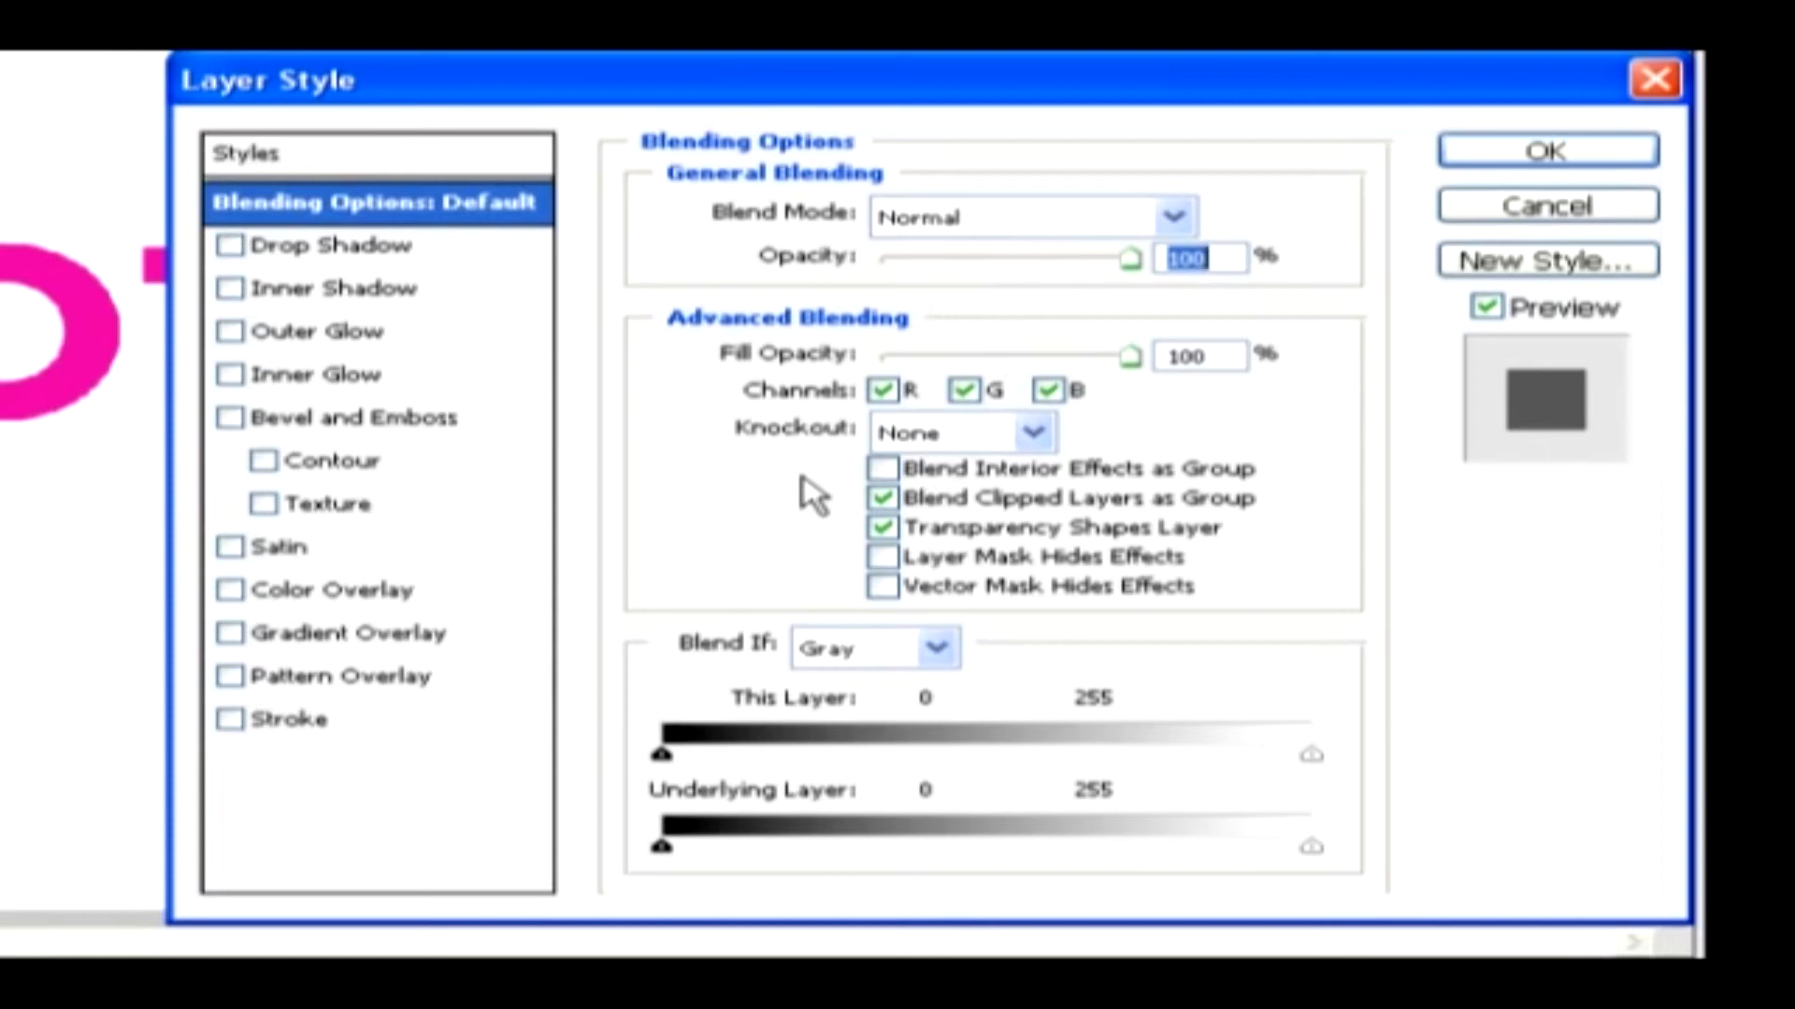
click(302, 253)
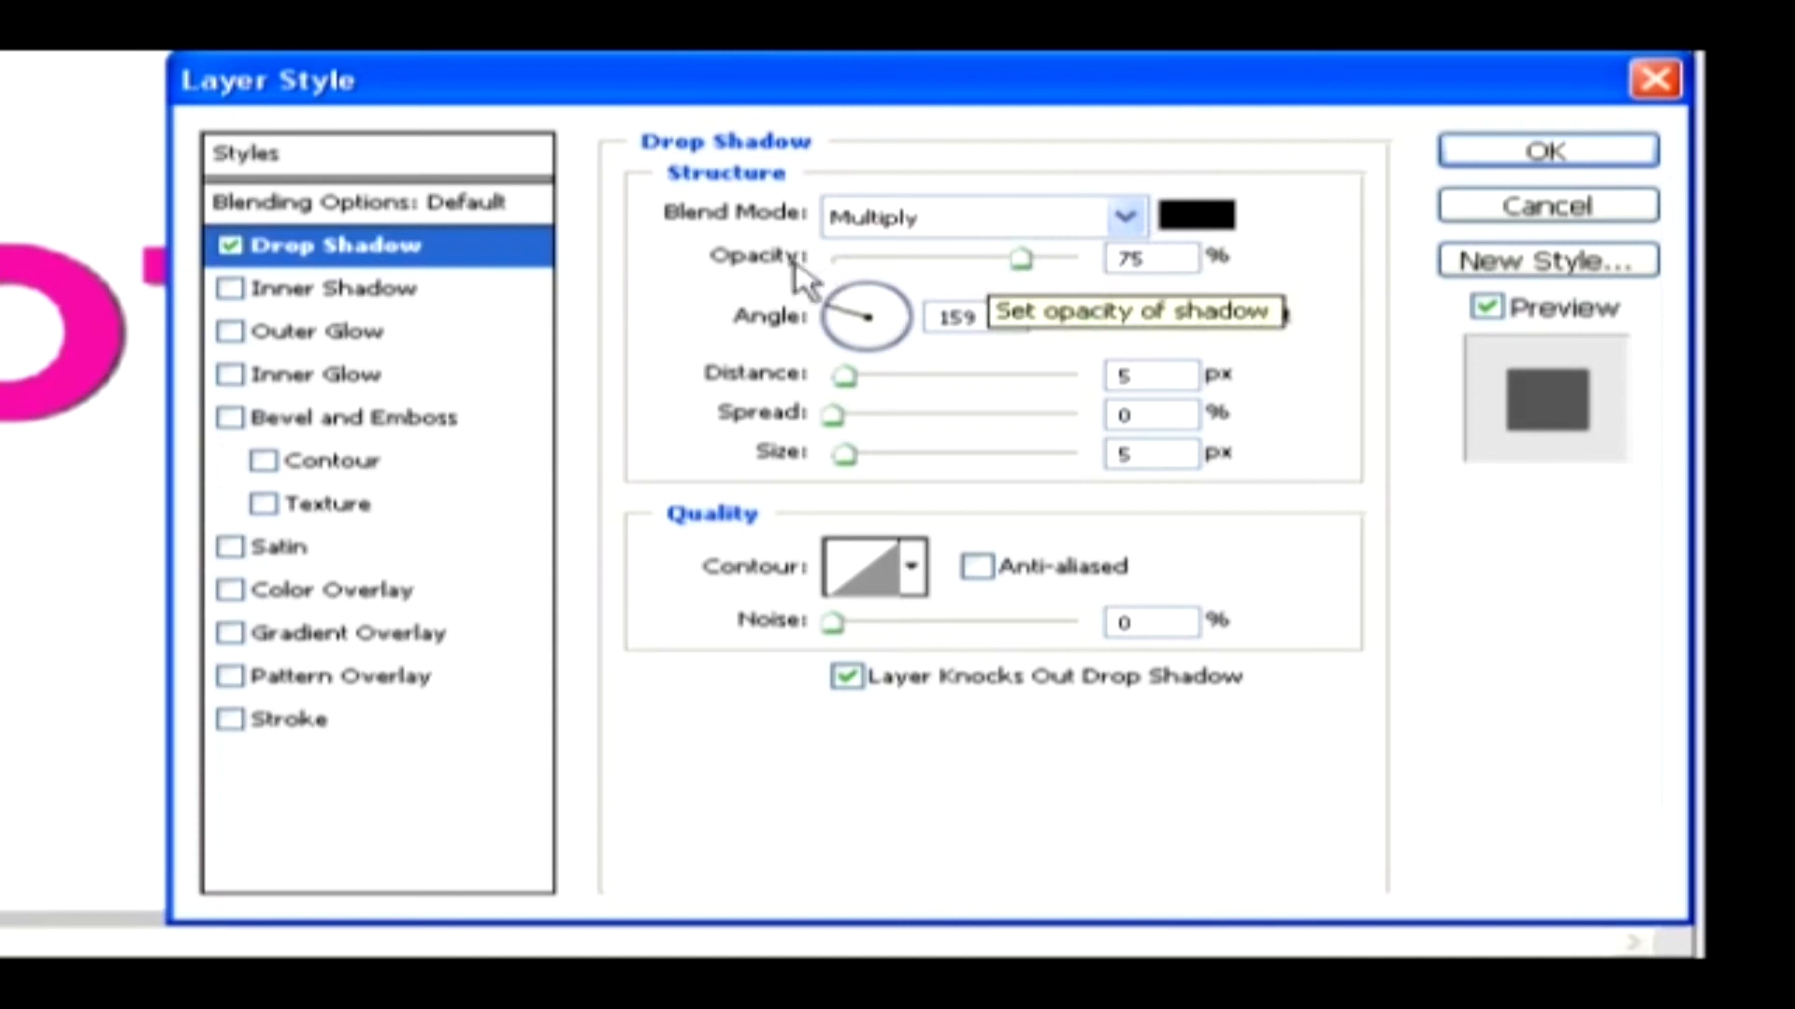
Set the drop shadow to 89% opacity, -176° angle, 10 px distance, 7% spread and 9 px size
drag(1021, 259, 1056, 261)
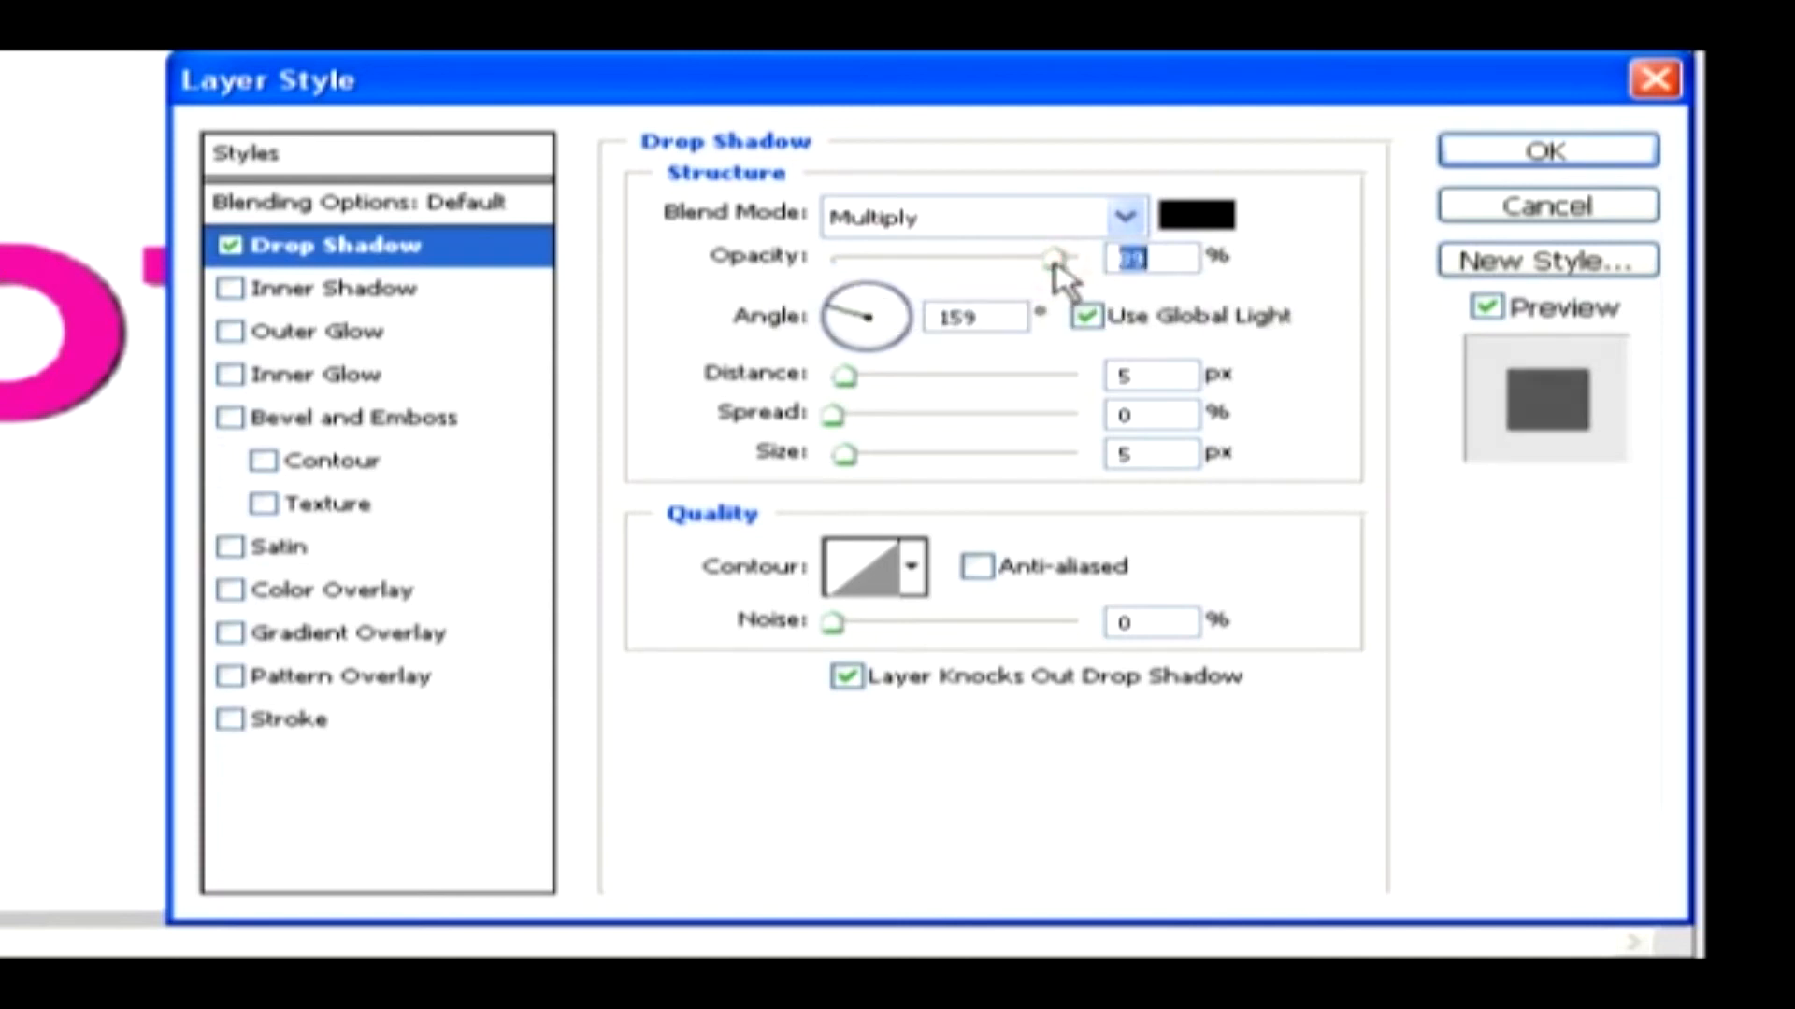
click(846, 303)
drag(848, 304, 834, 323)
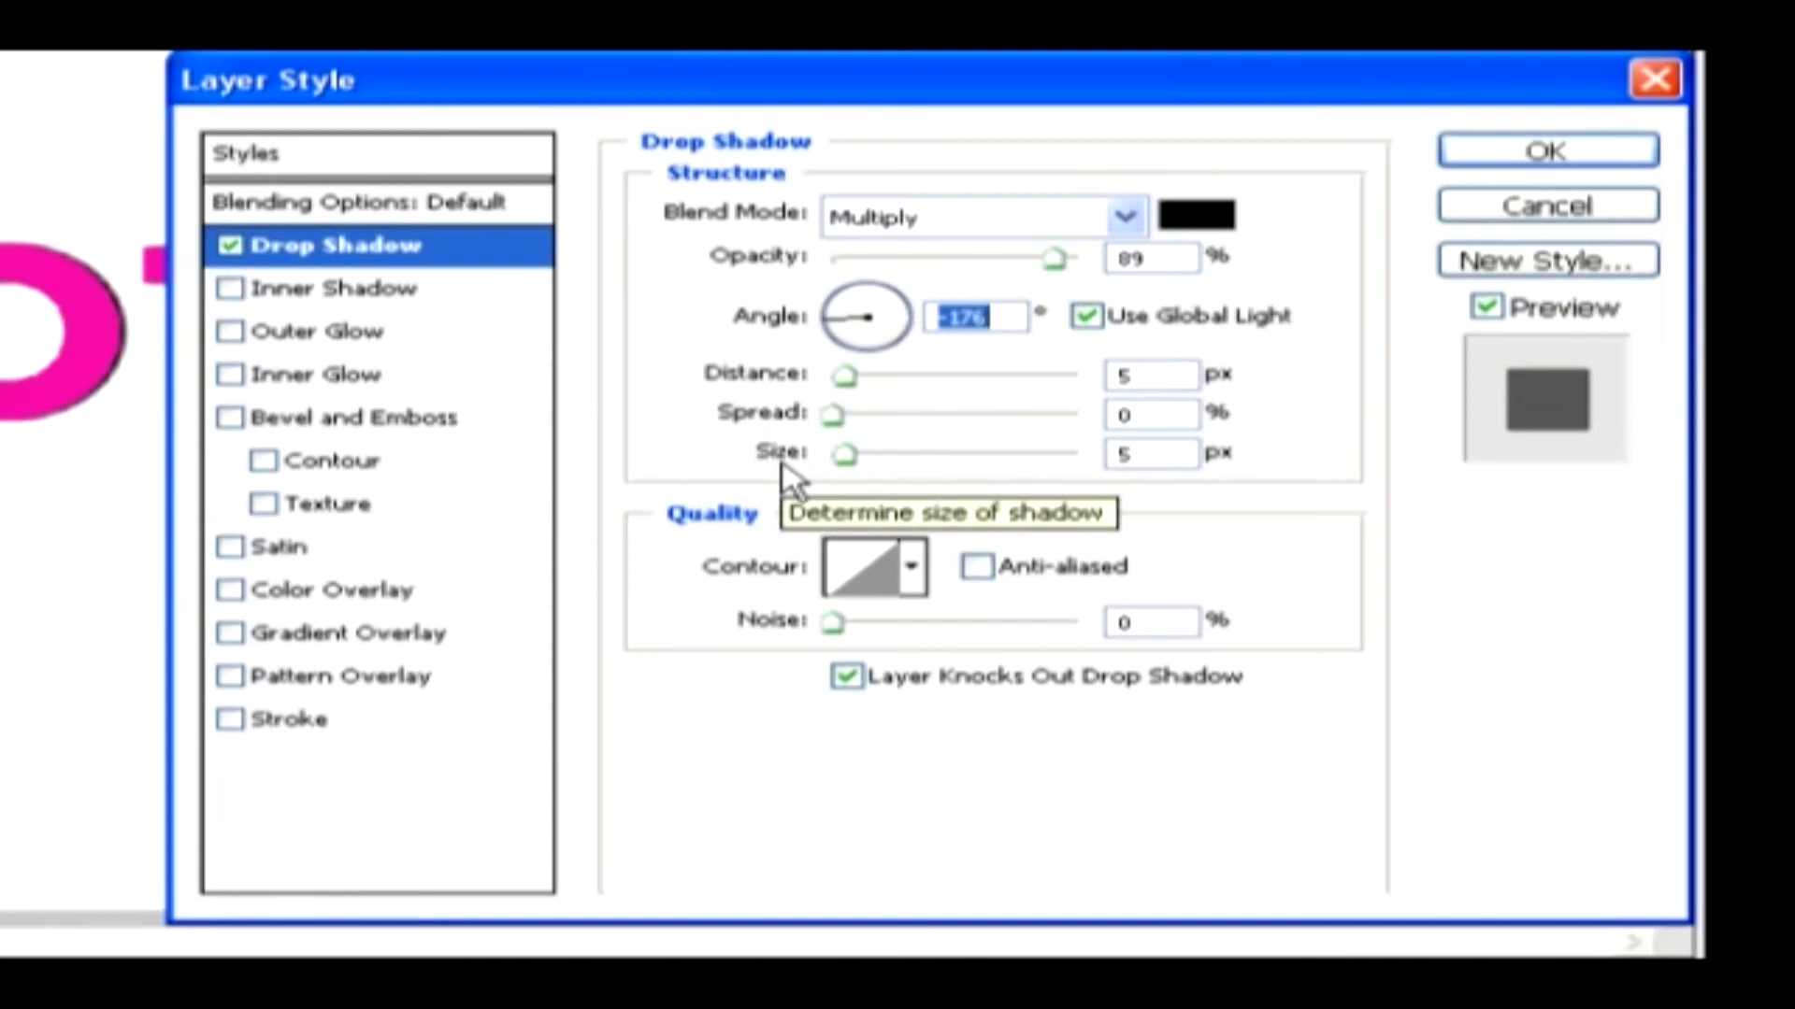
drag(844, 375, 856, 458)
click(840, 419)
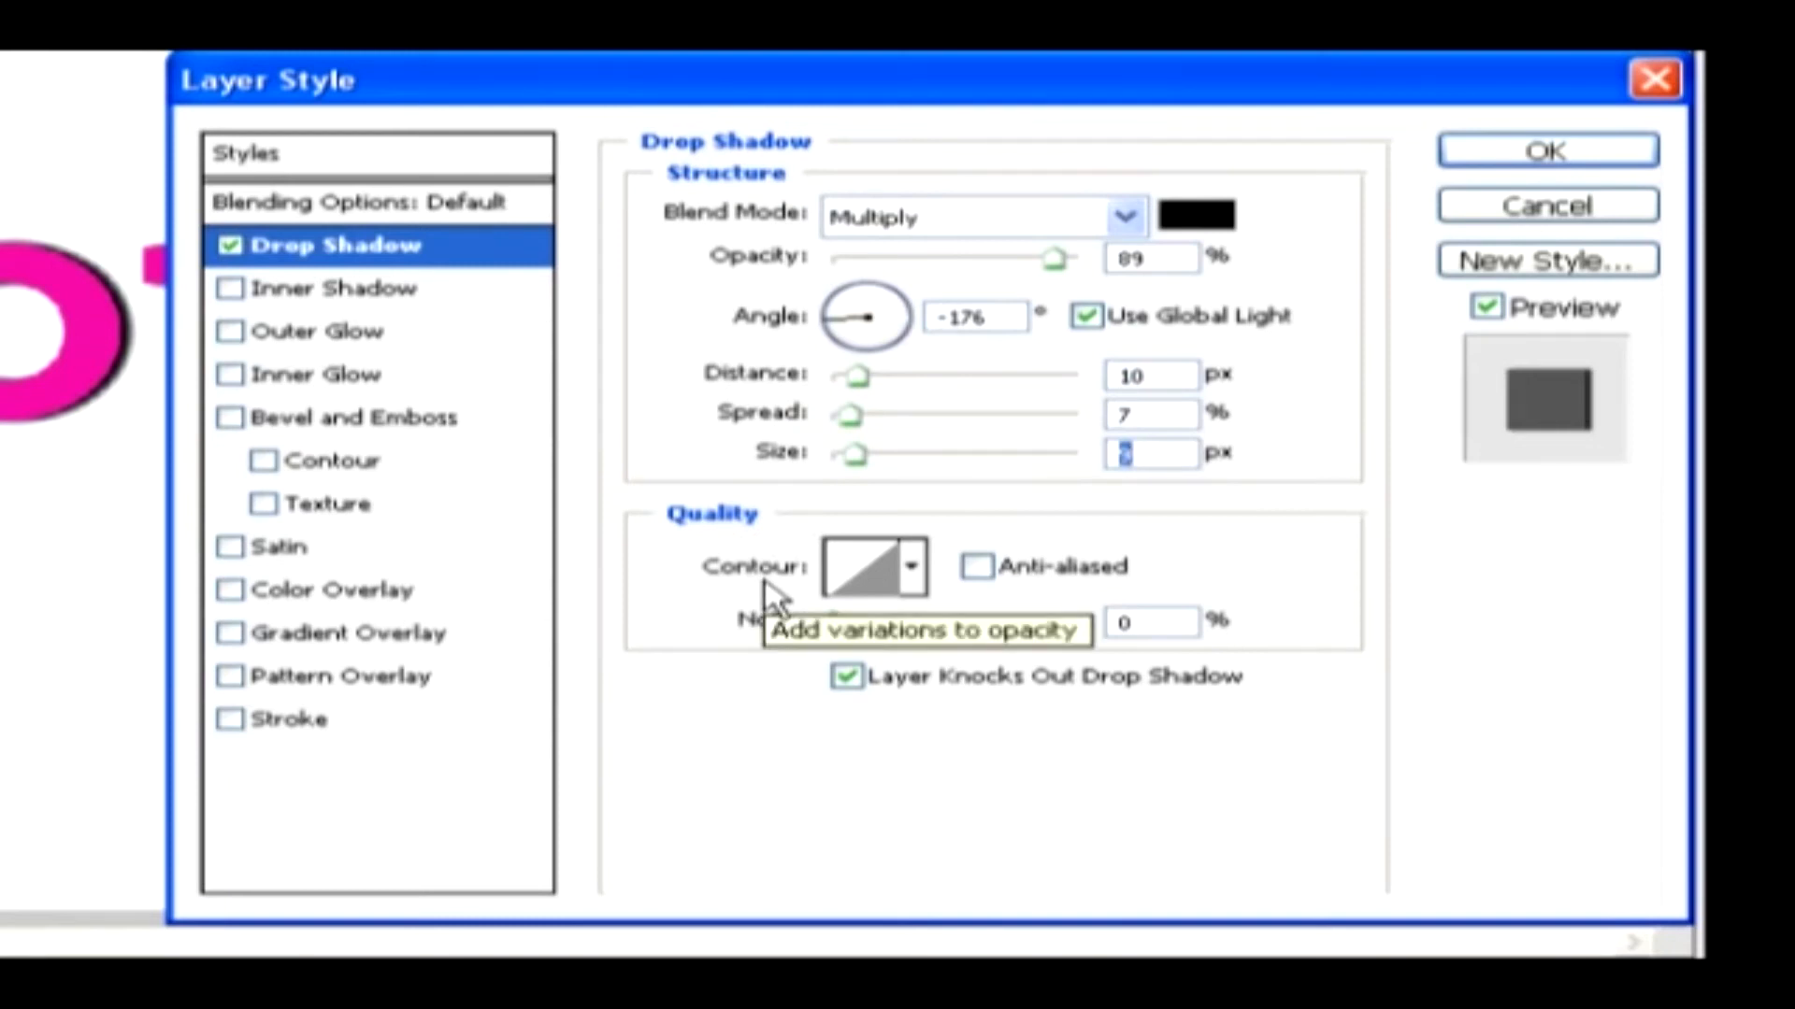
Apply the Cone - Inverted contour to the drop shadow, raise its low point to 9% output at 51% input, and set noise to 34%
click(920, 576)
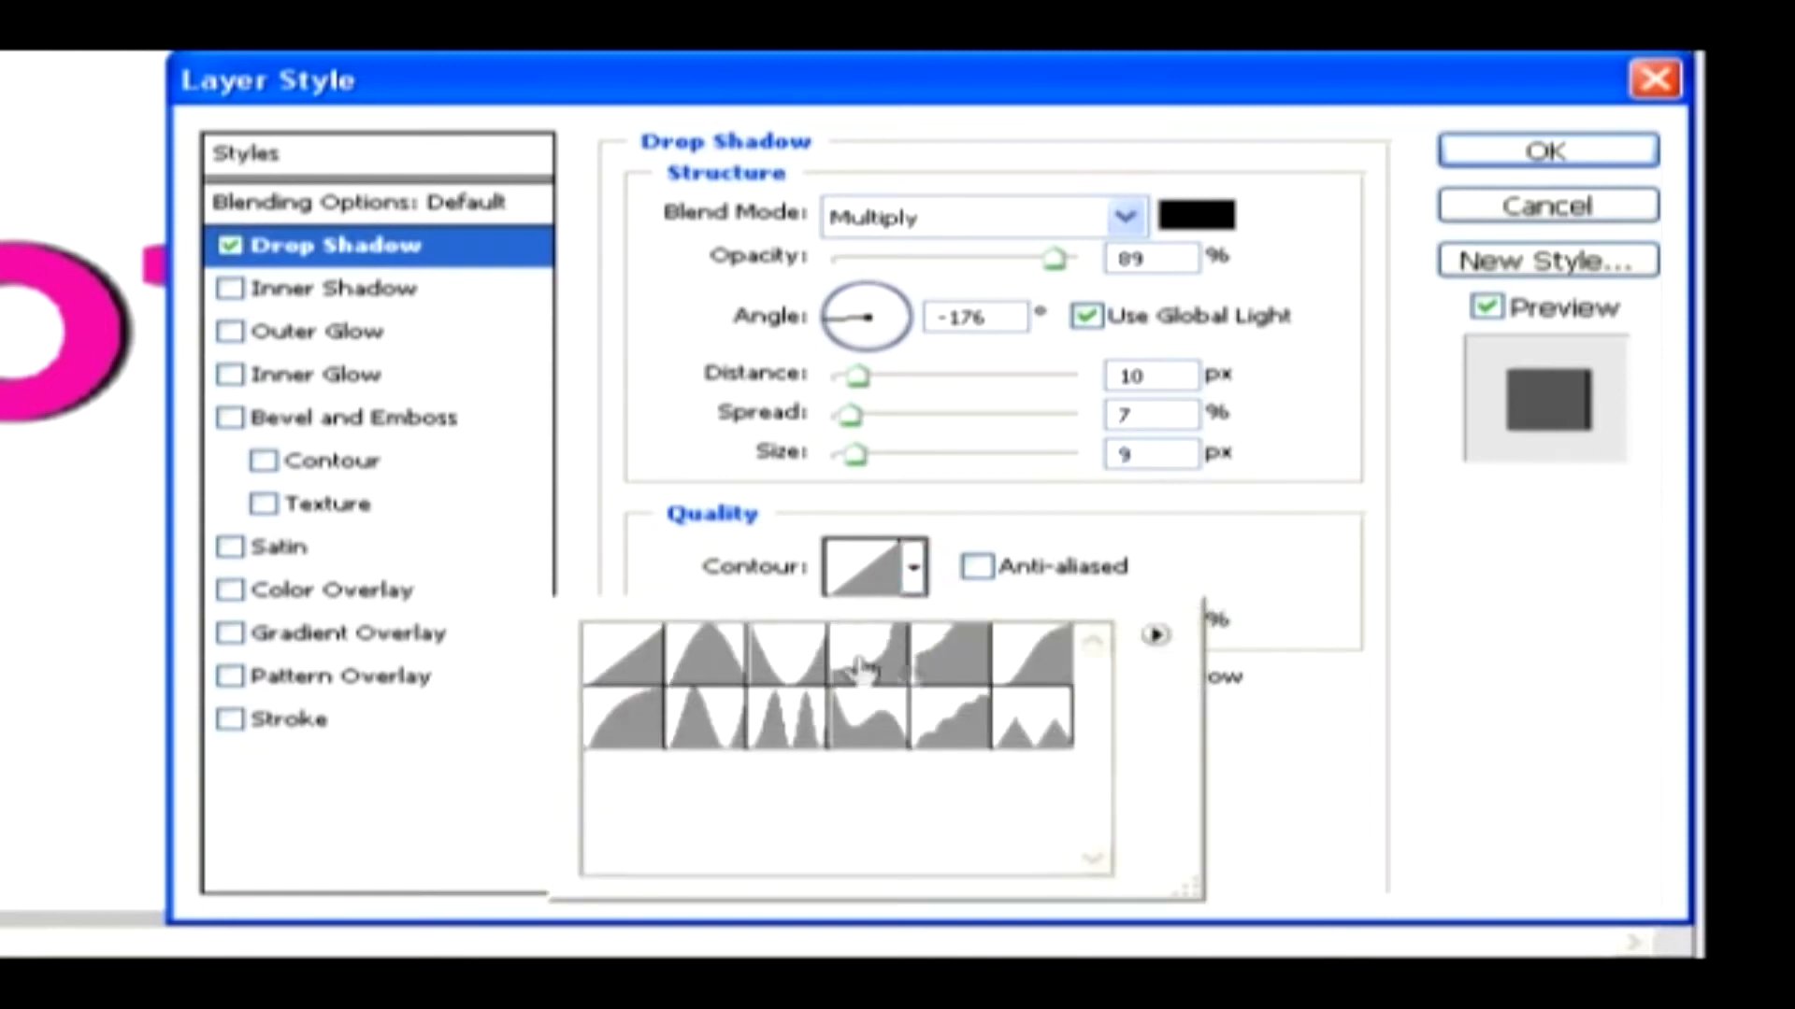
double_click(806, 677)
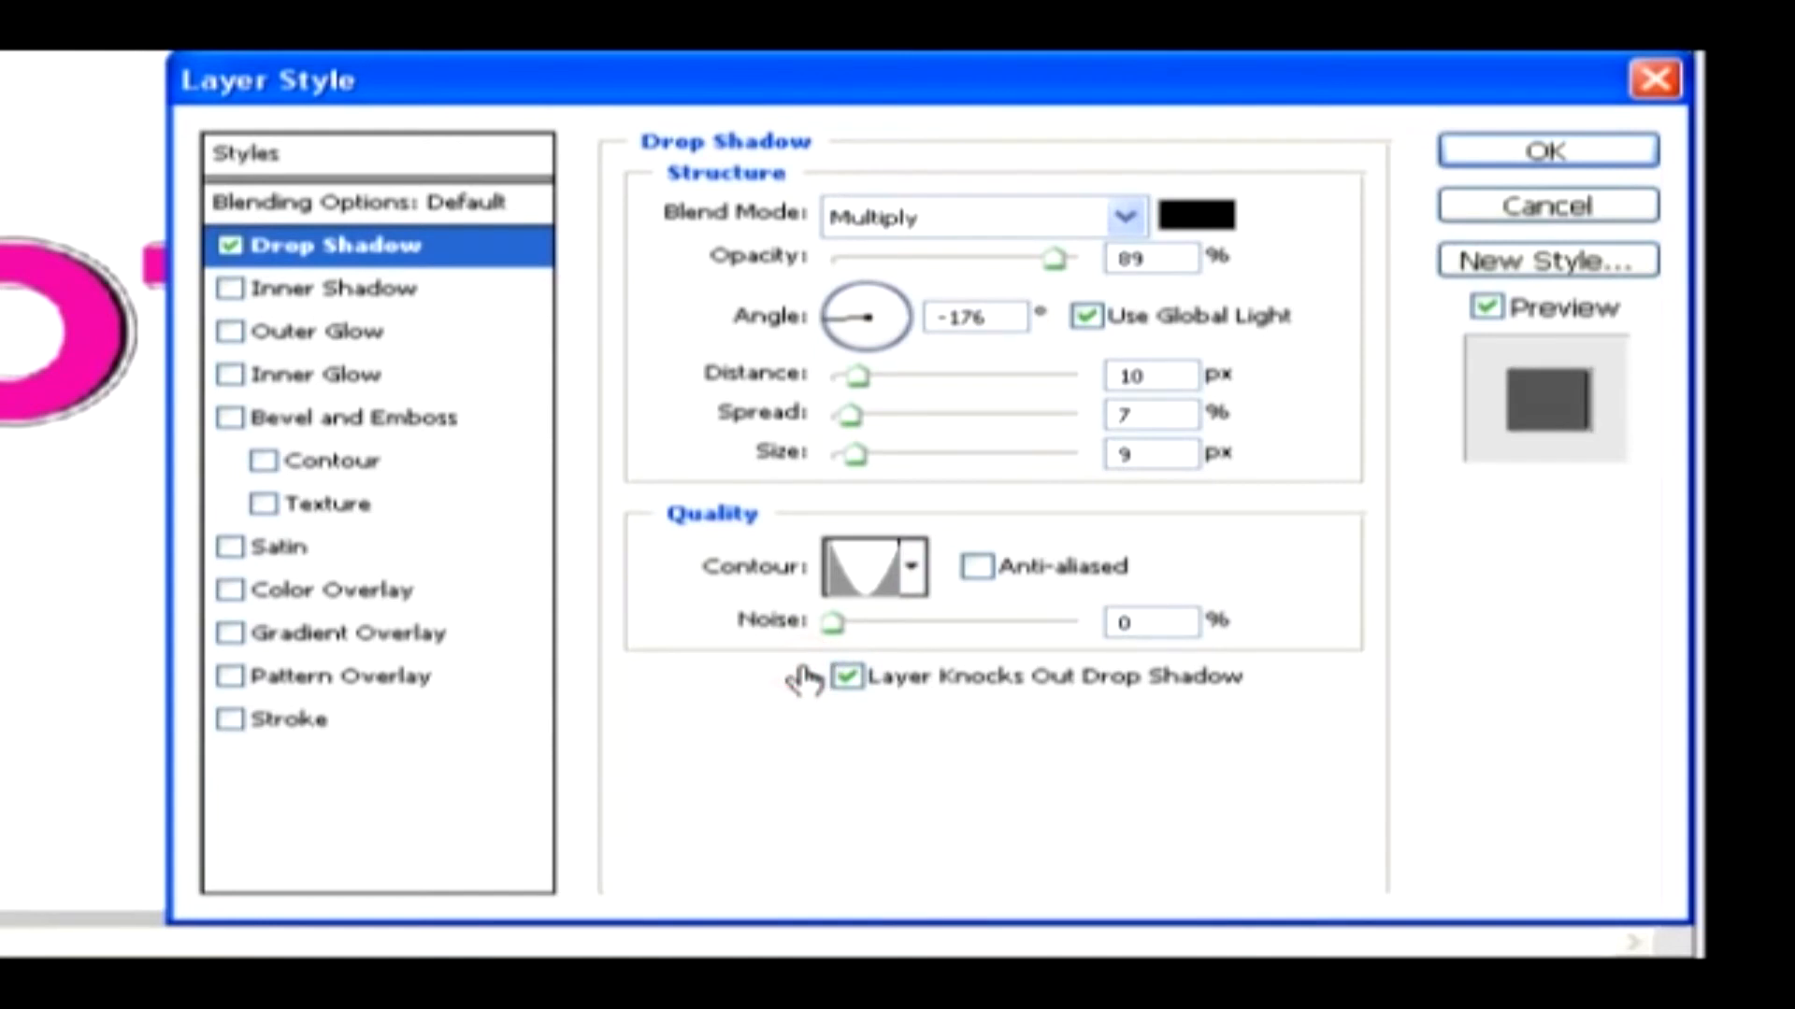
click(874, 587)
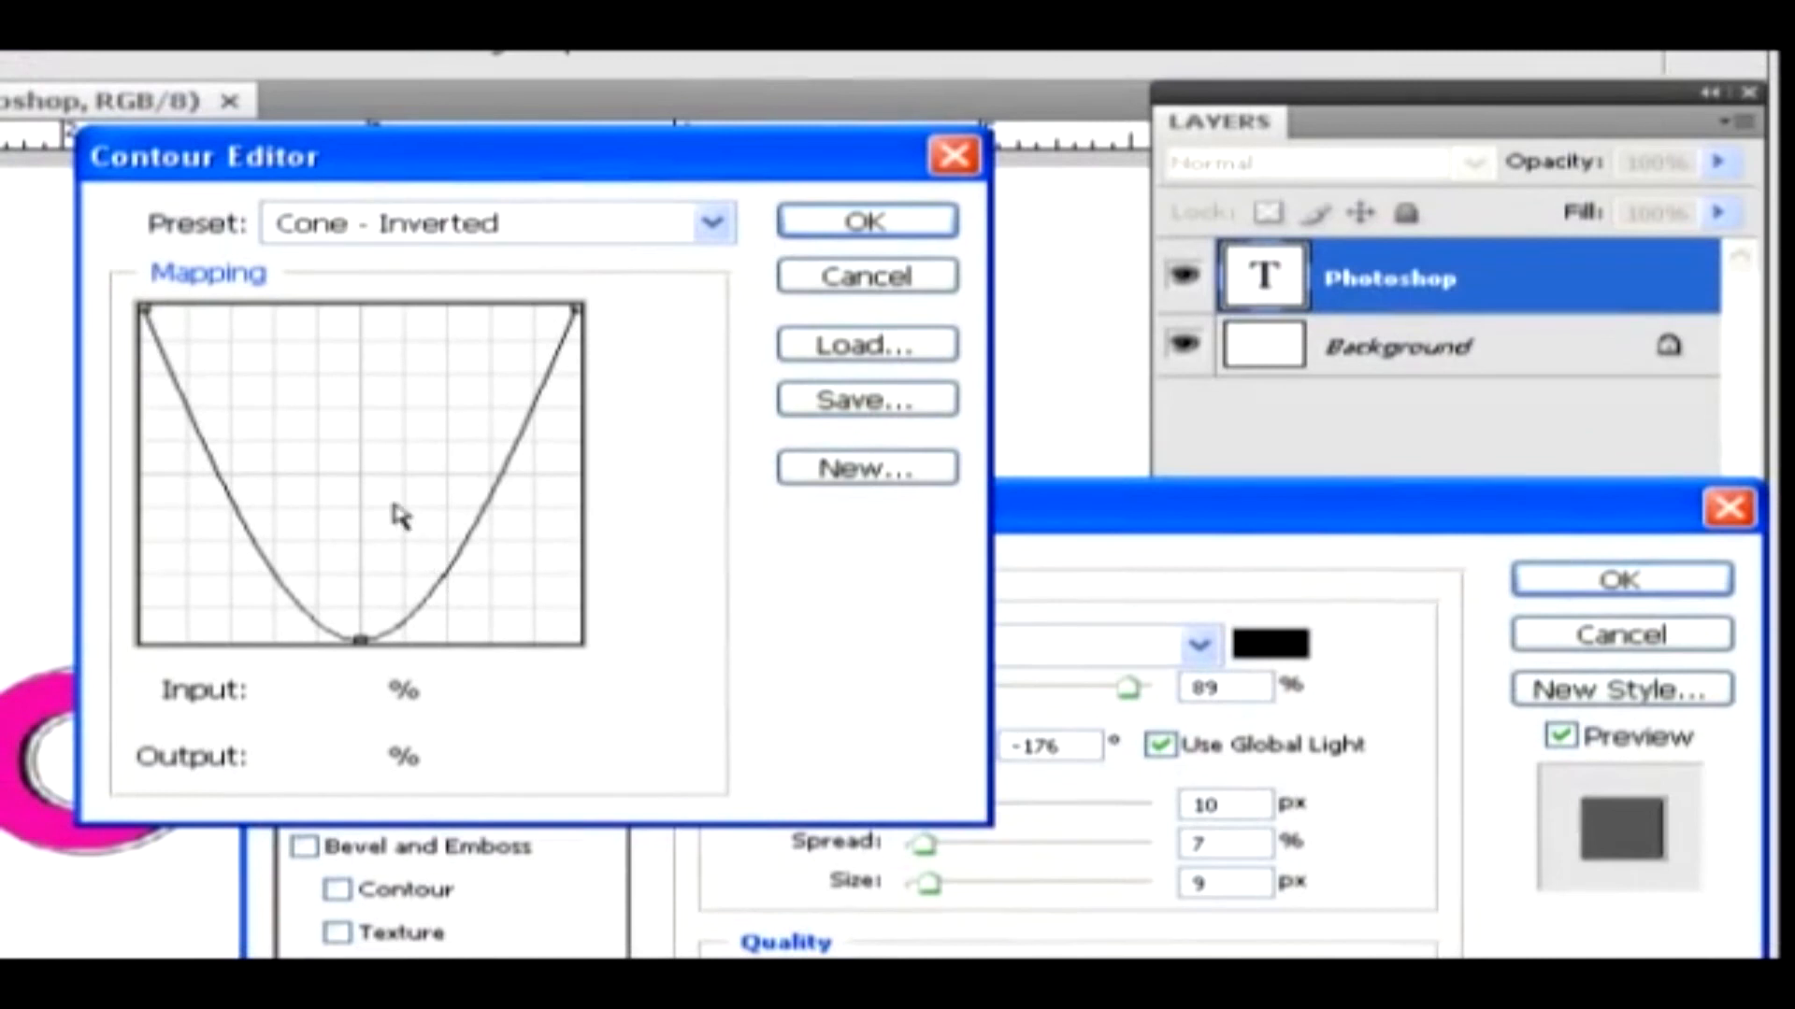
drag(361, 639, 362, 612)
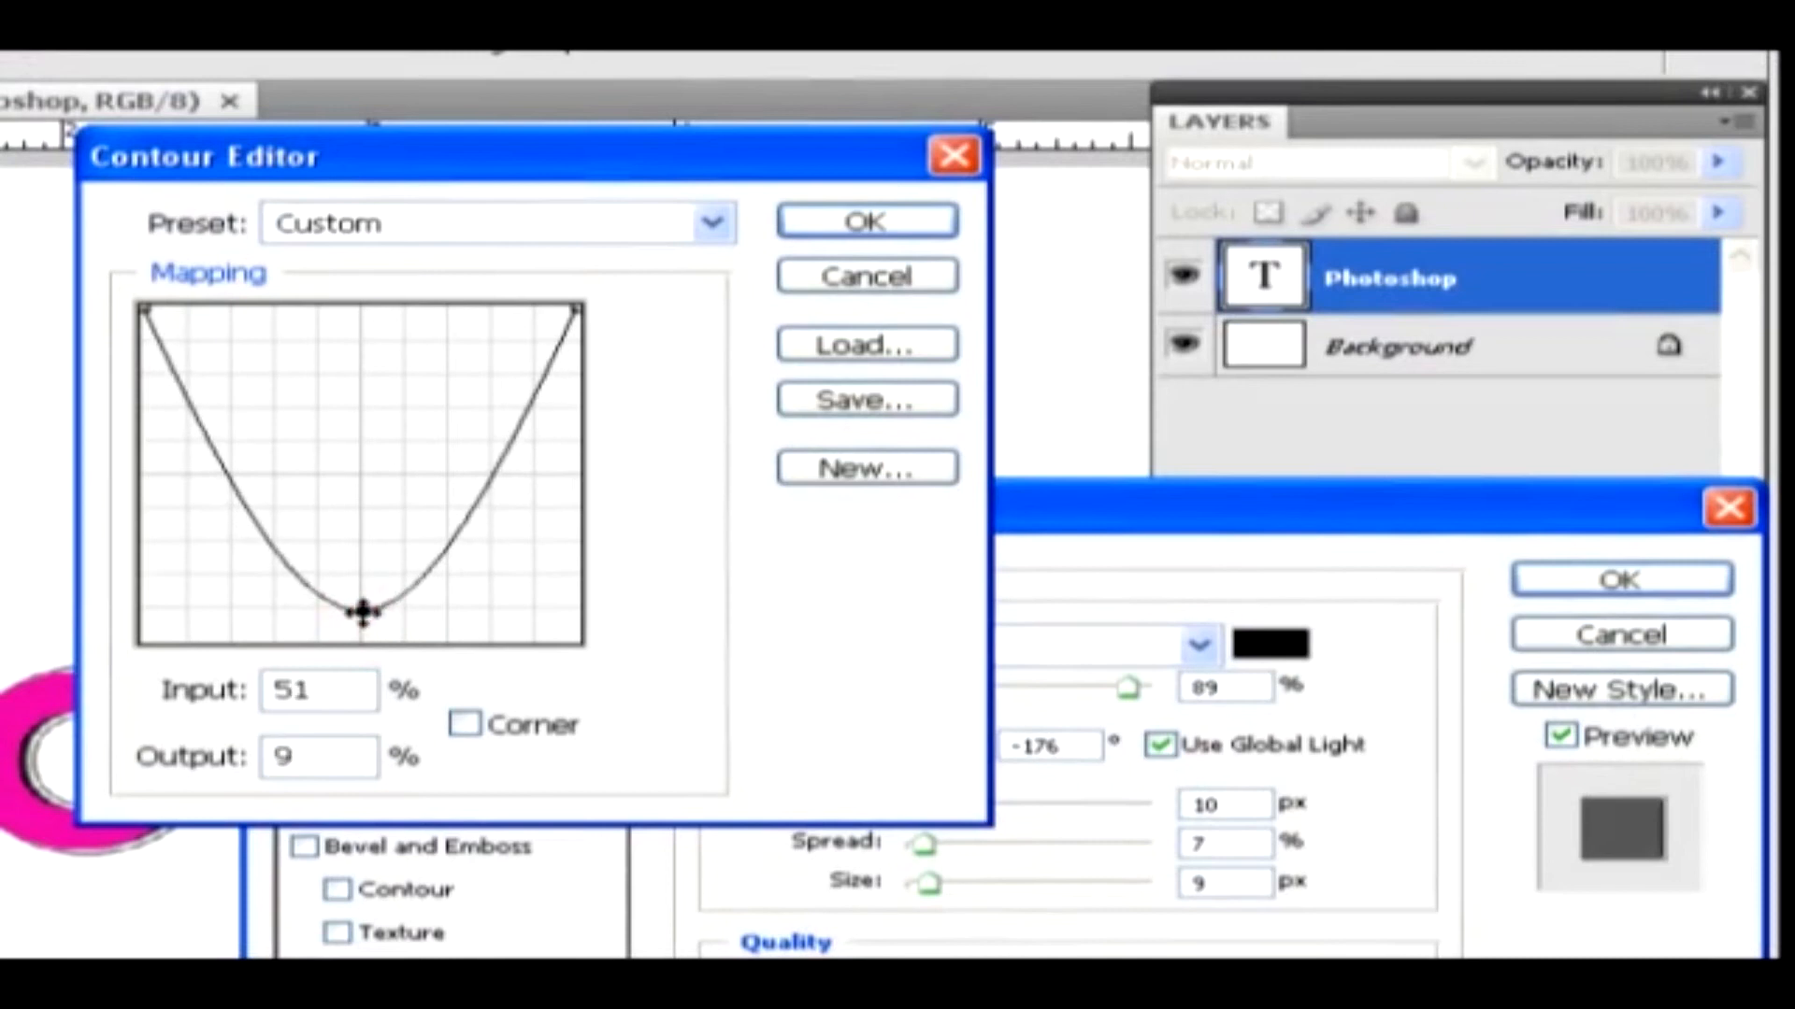
click(838, 225)
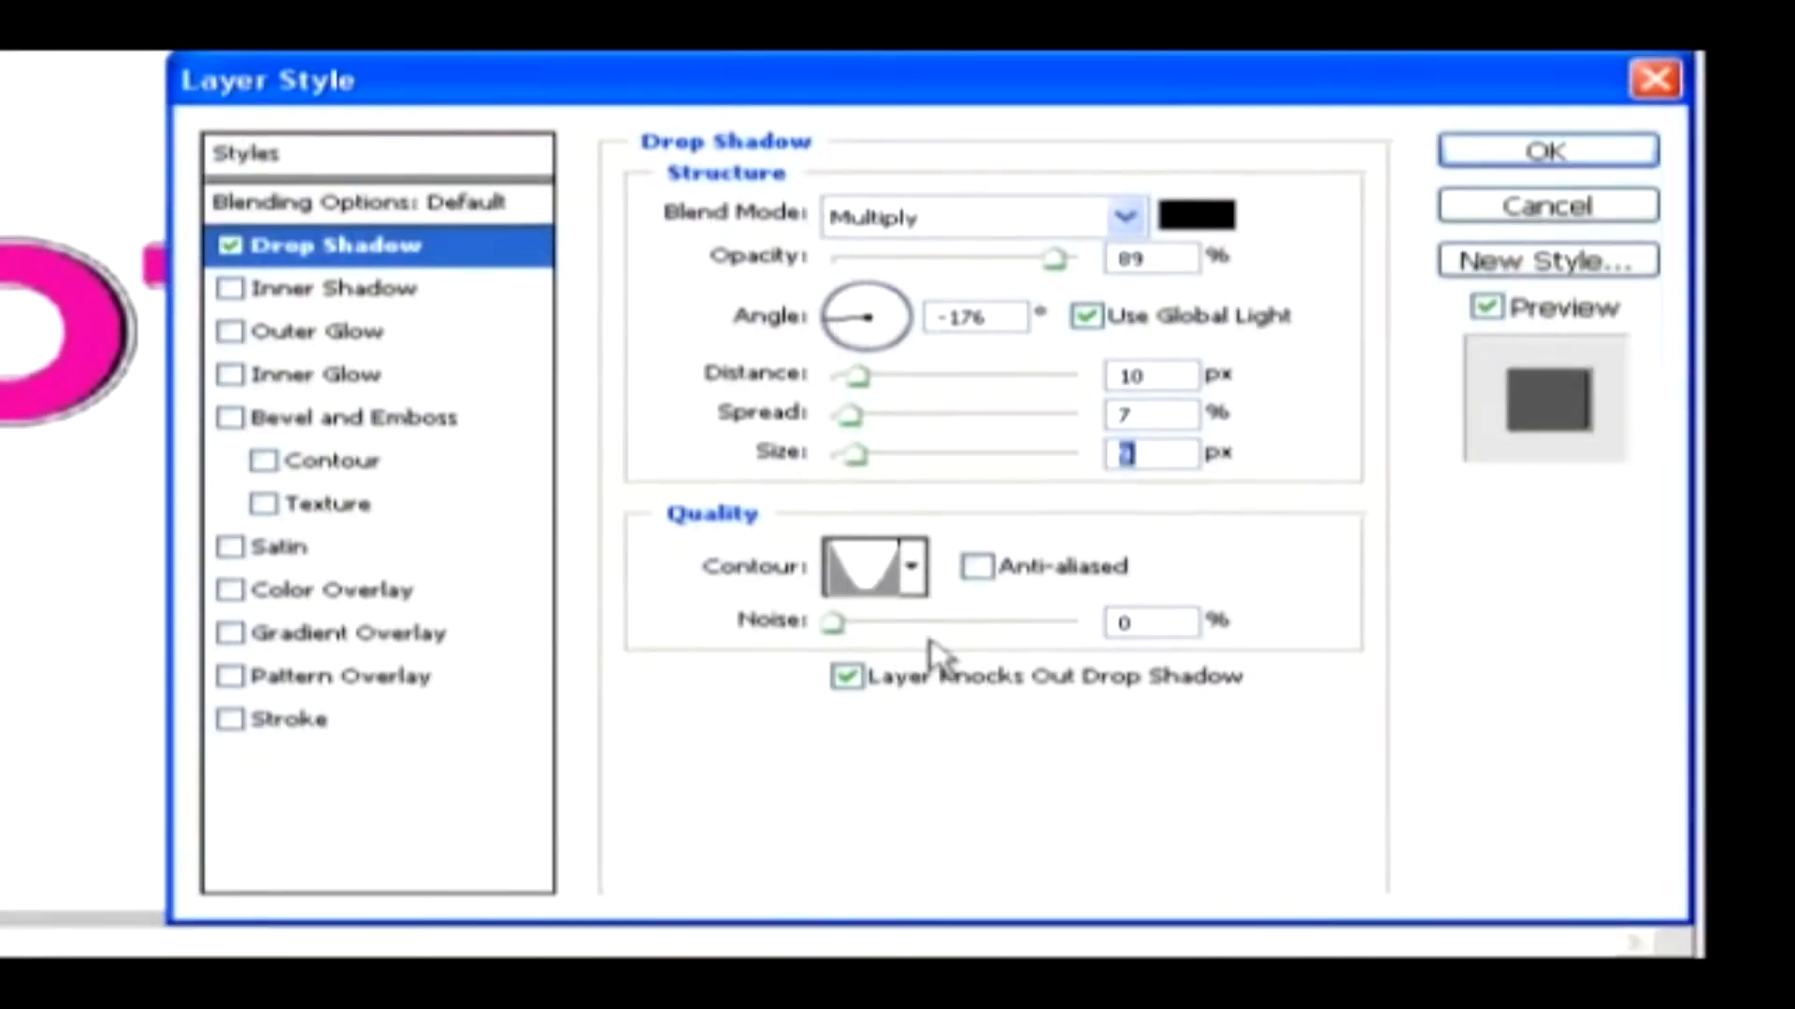
drag(833, 624, 916, 624)
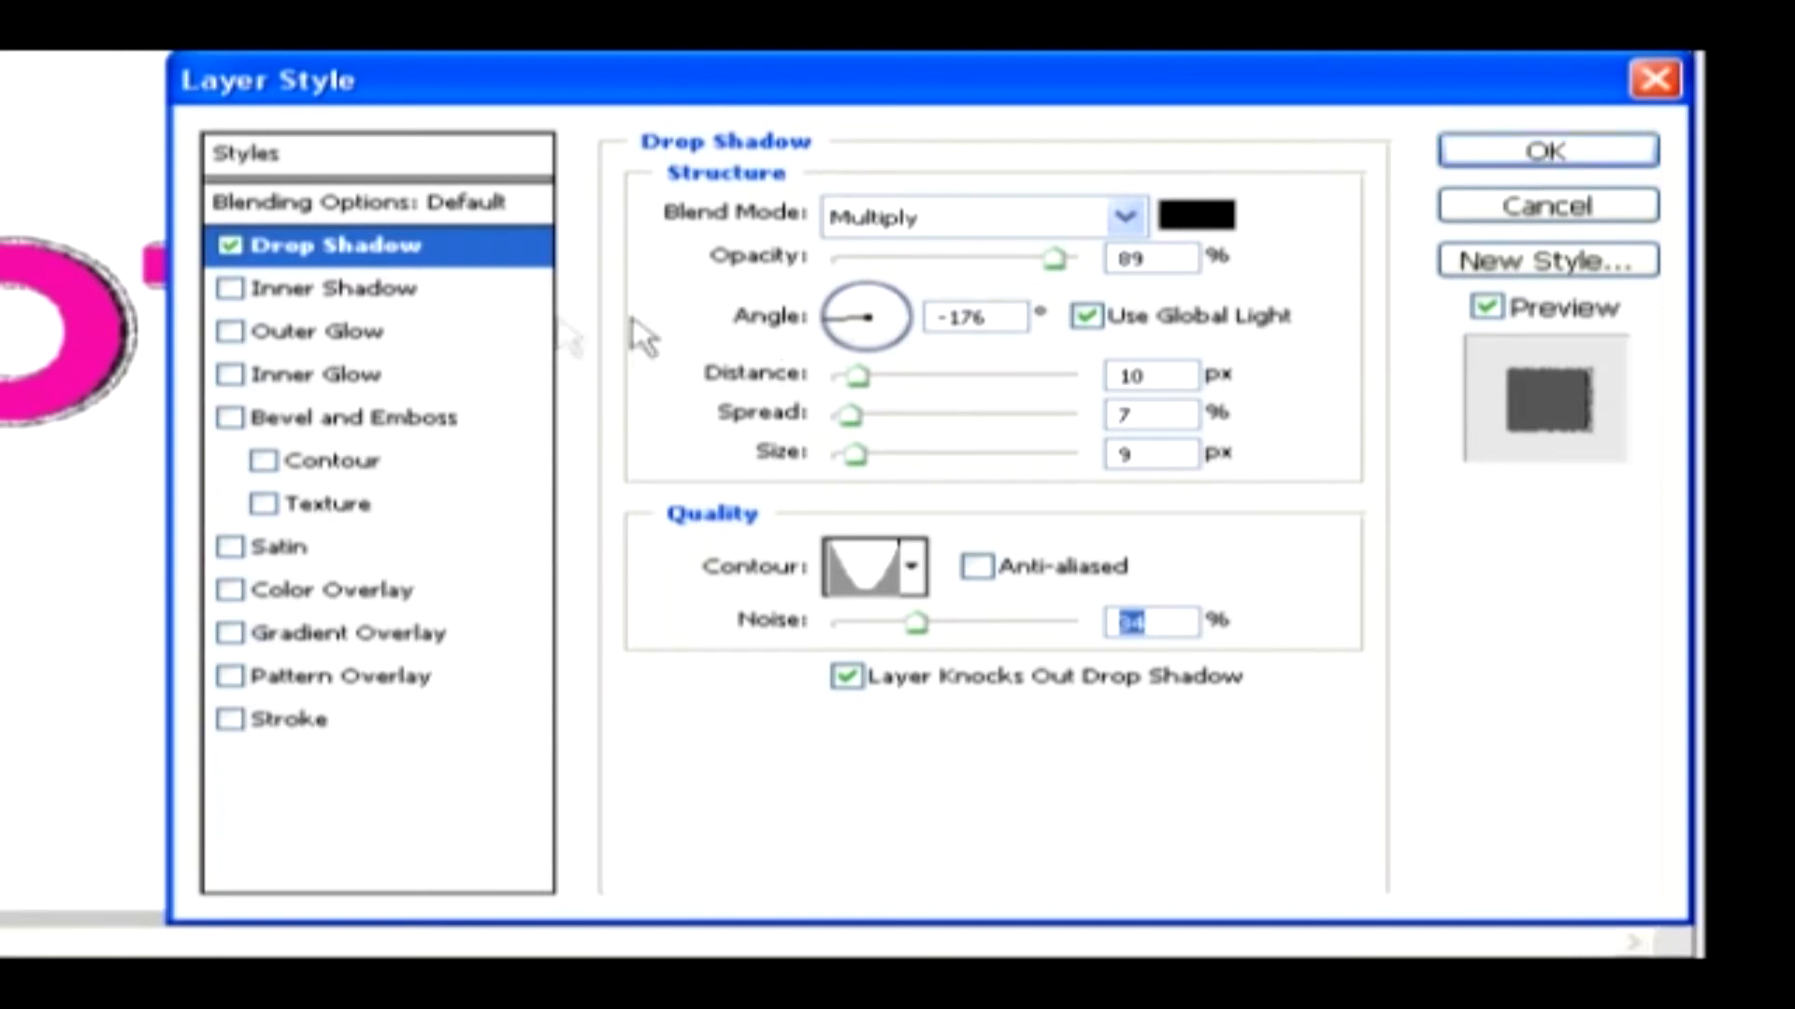
Enable the Inner Shadow, Outer Glow and Inner Glow effects, plus Bevel and Emboss with Contour and Texture
click(304, 301)
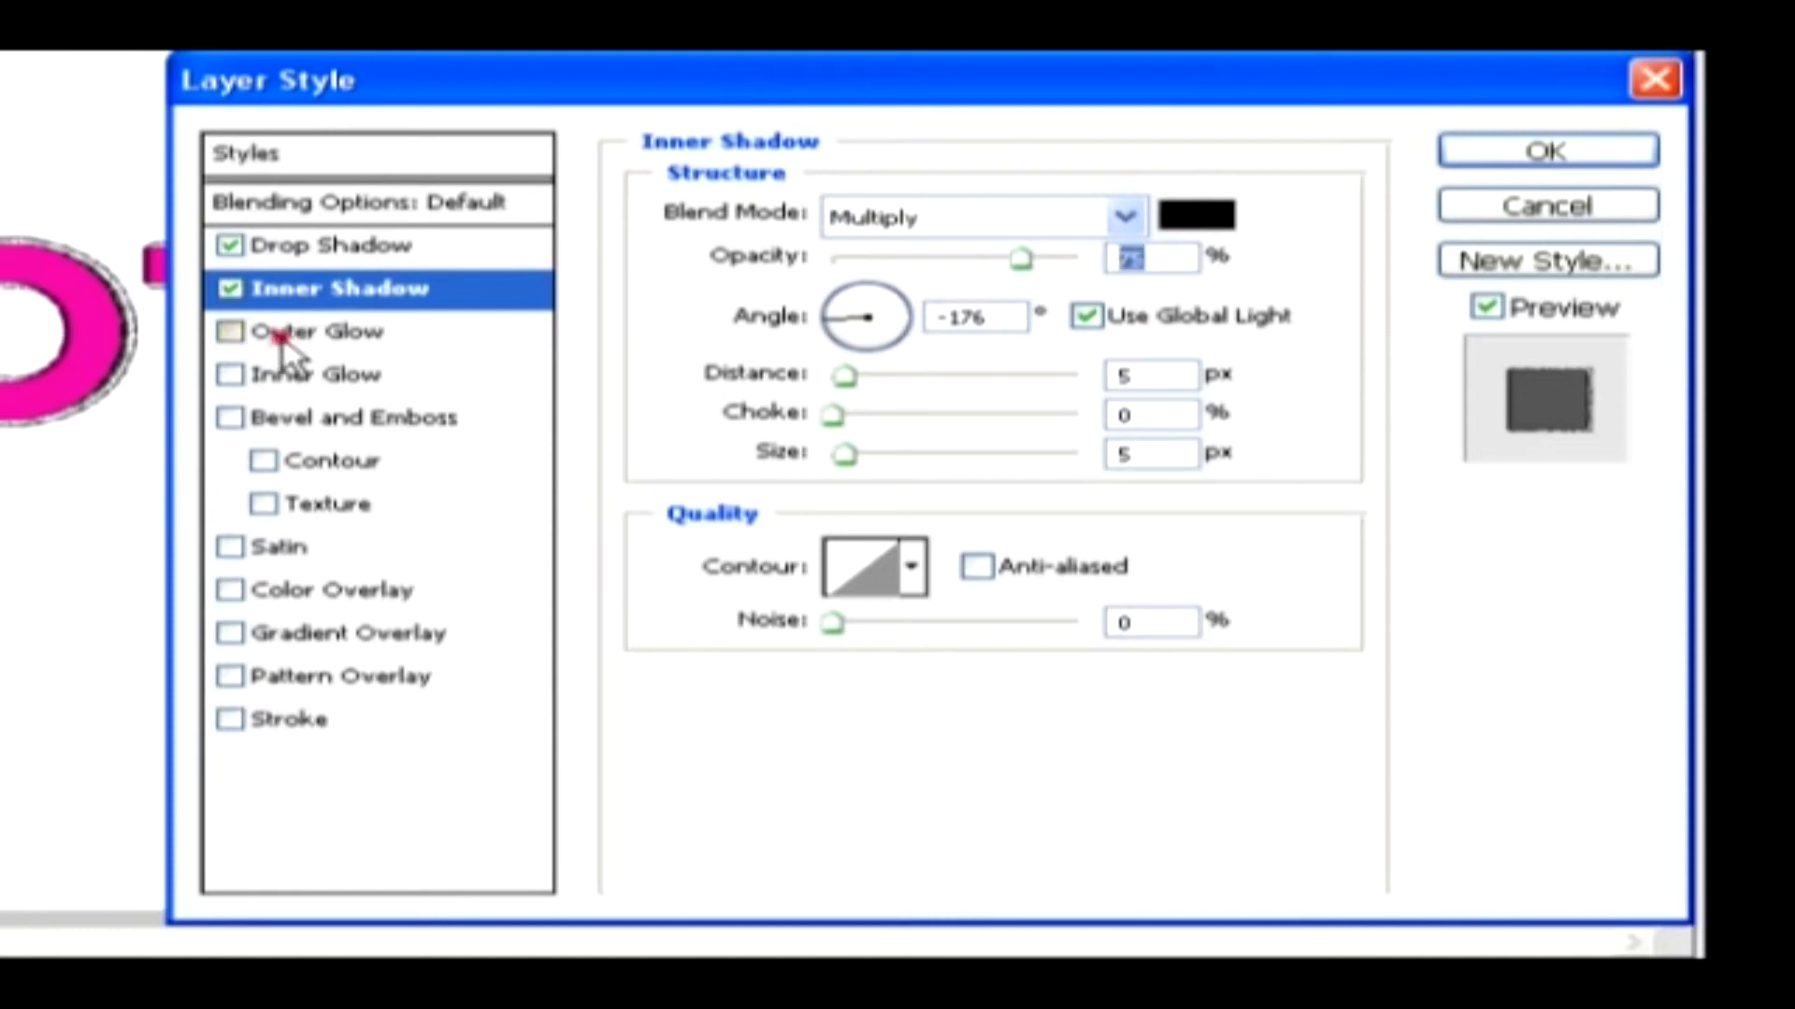
click(282, 342)
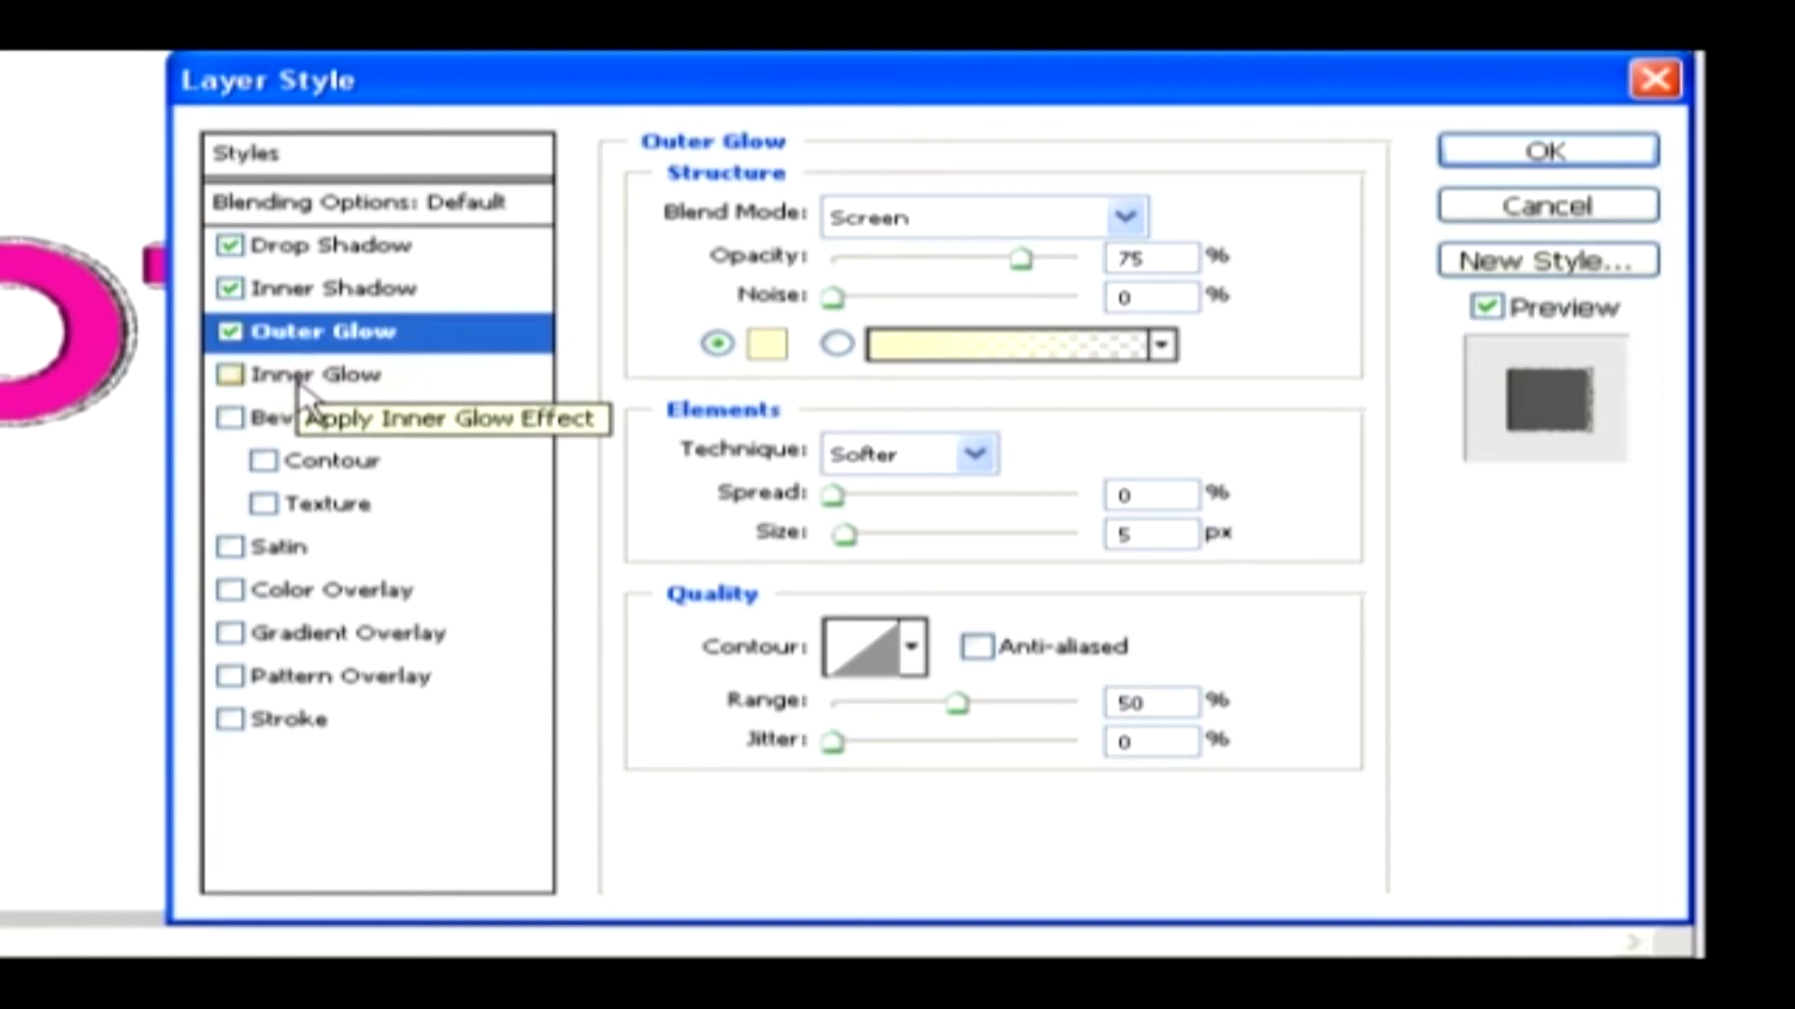
click(298, 383)
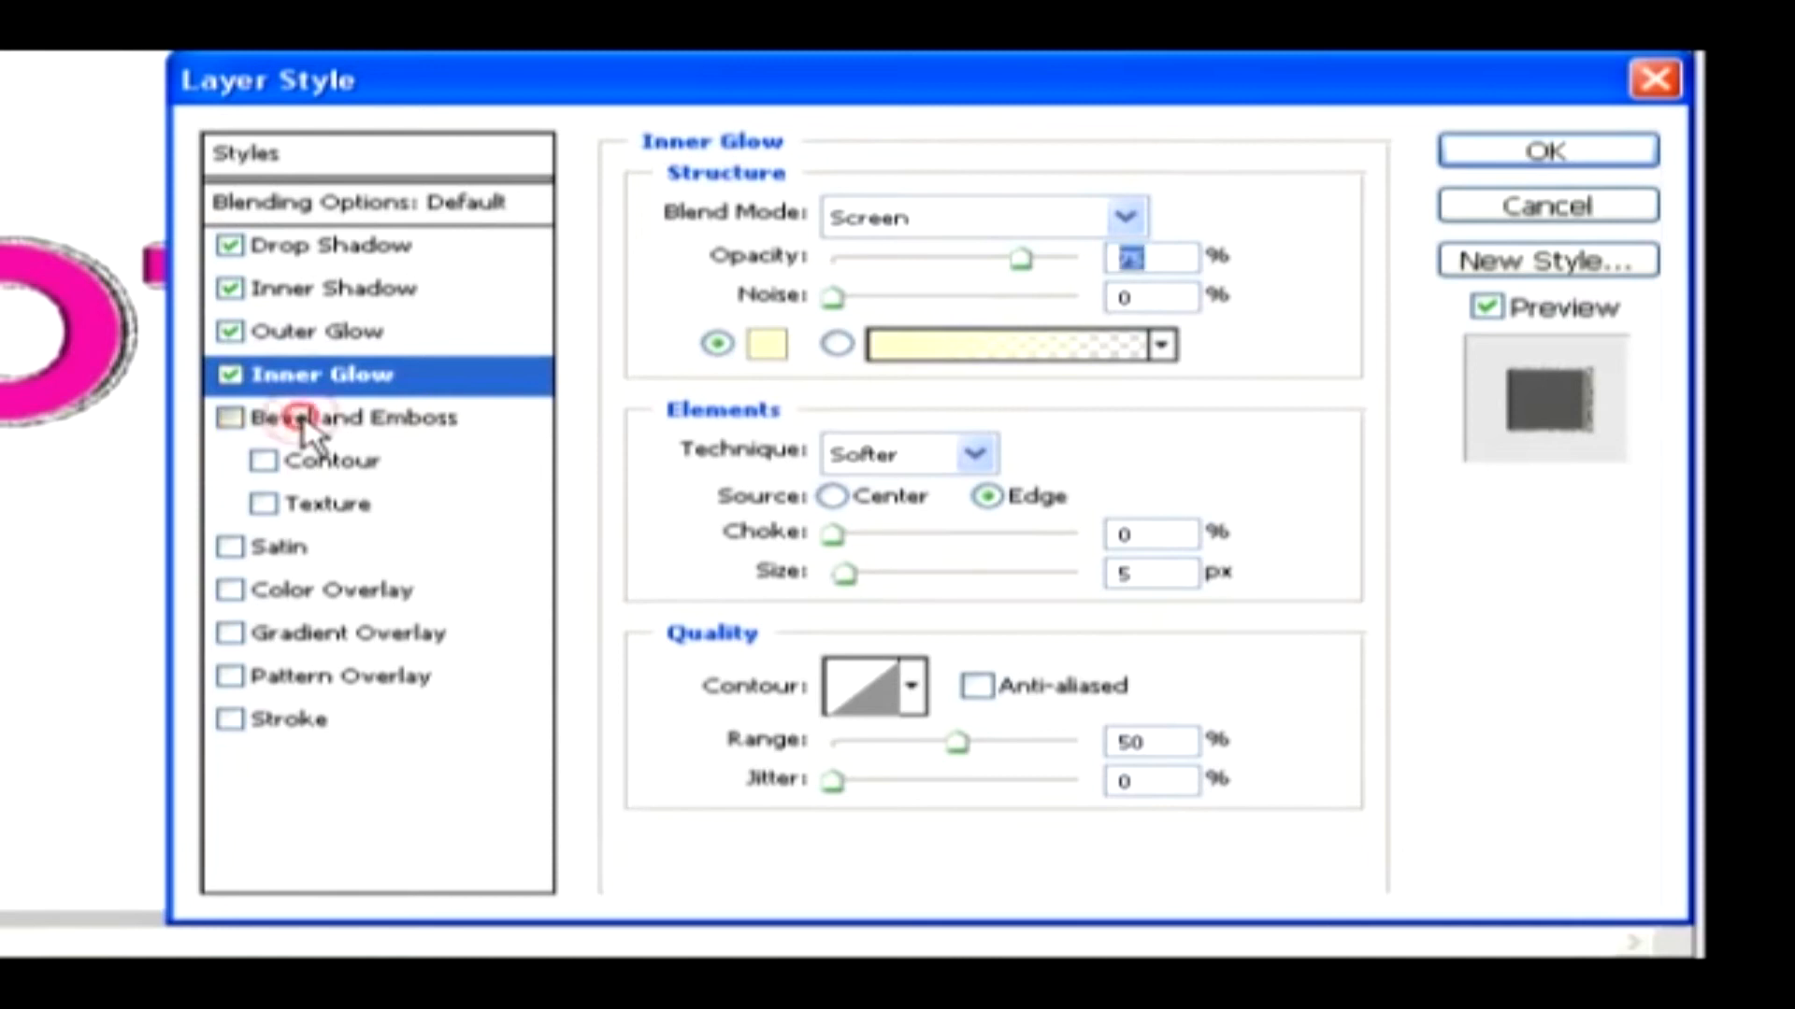
click(307, 427)
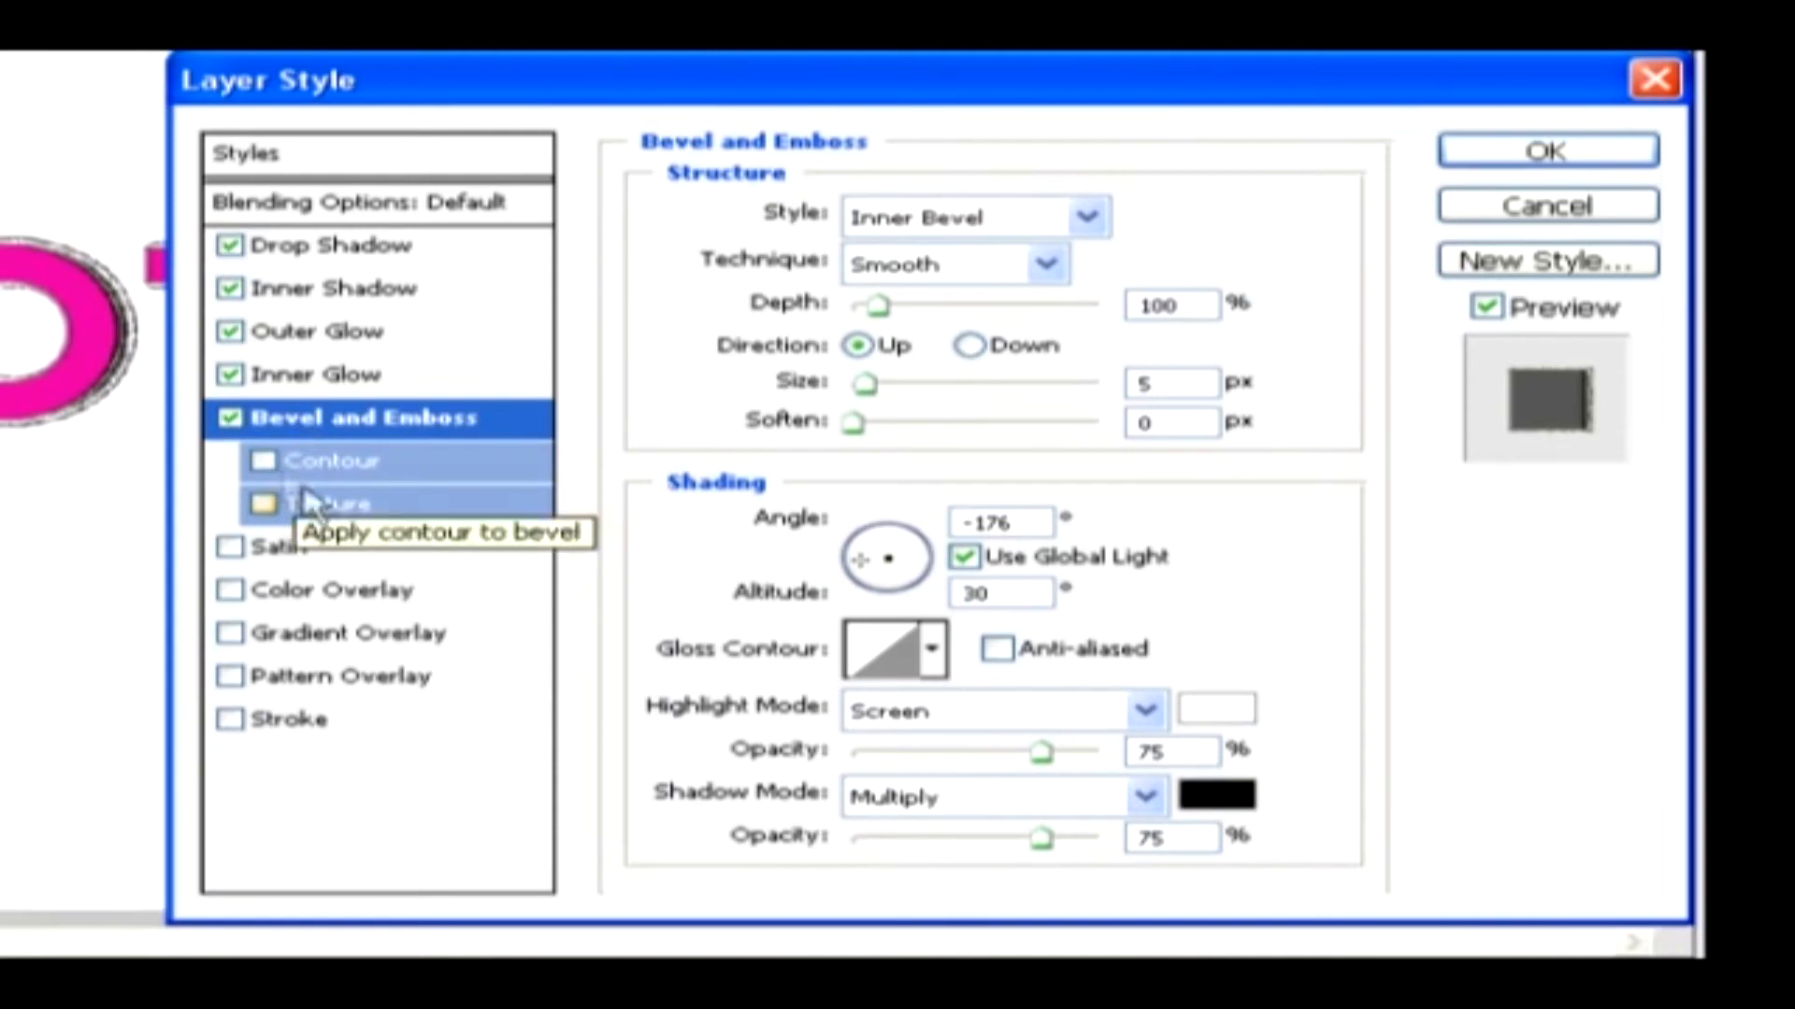
click(264, 461)
click(260, 506)
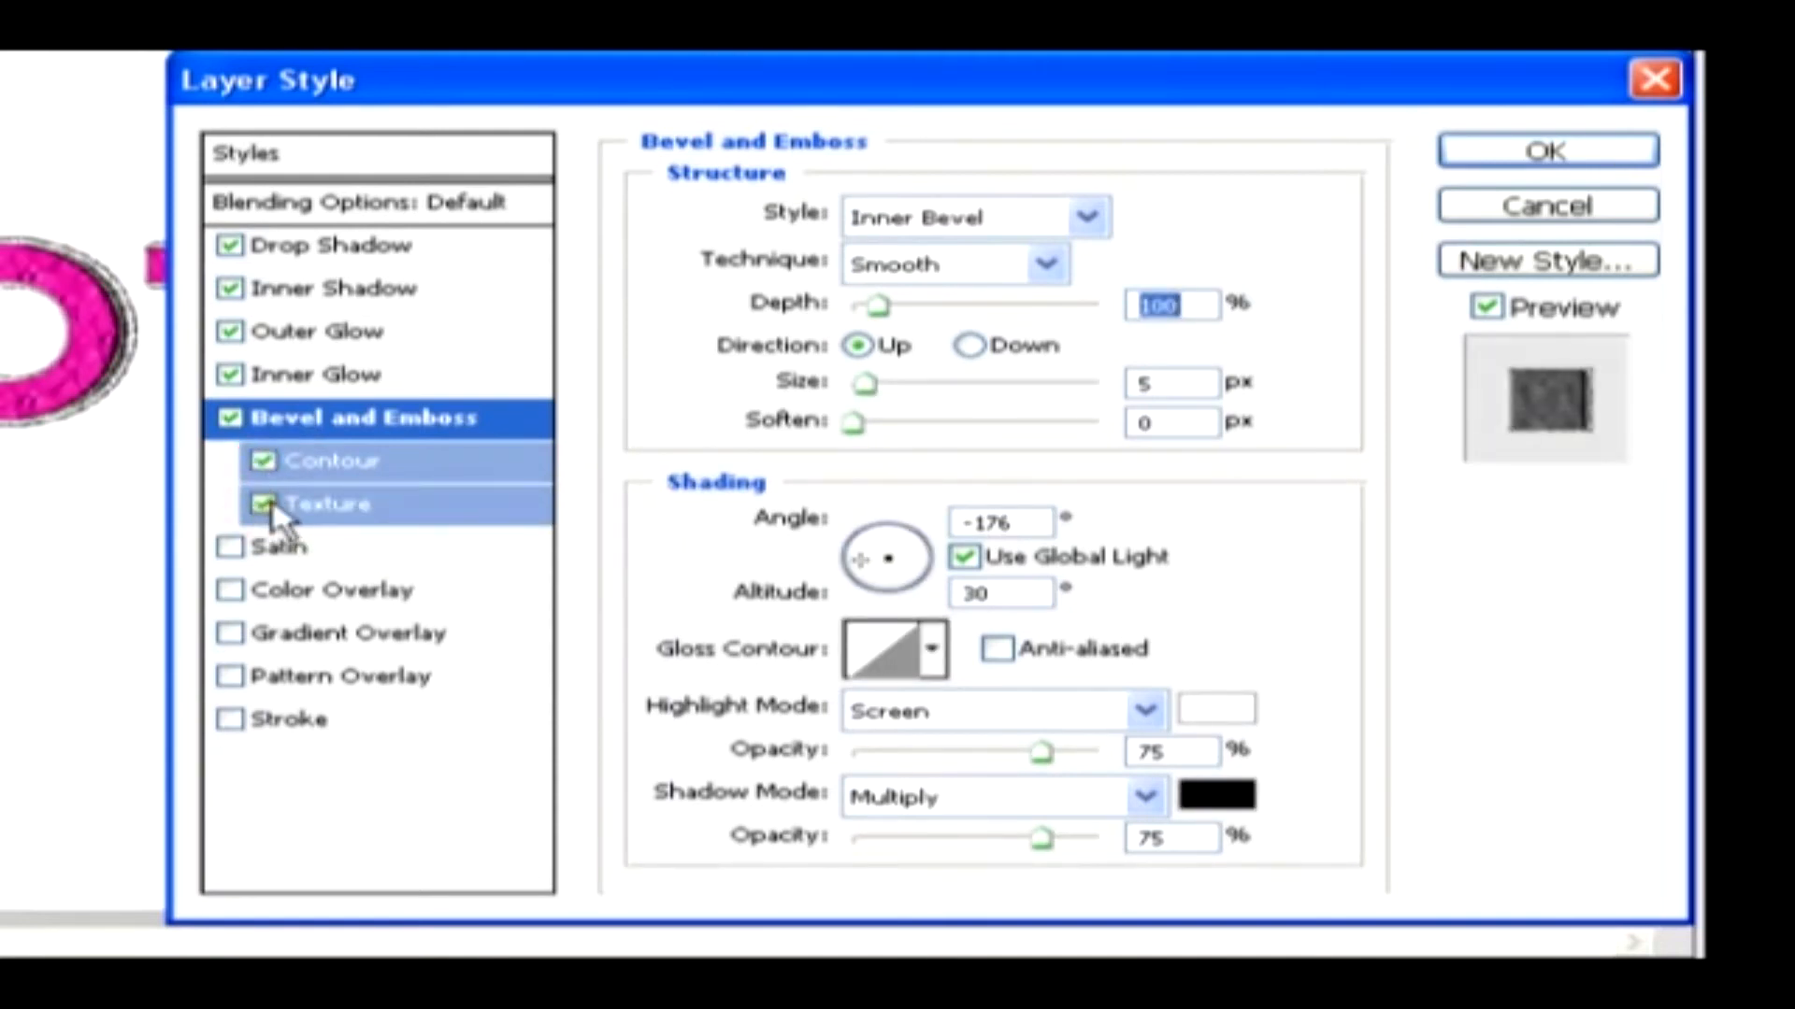
Enable the Satin, Color Overlay and Gradient Overlay effects, and switch Color Overlay off again
click(255, 551)
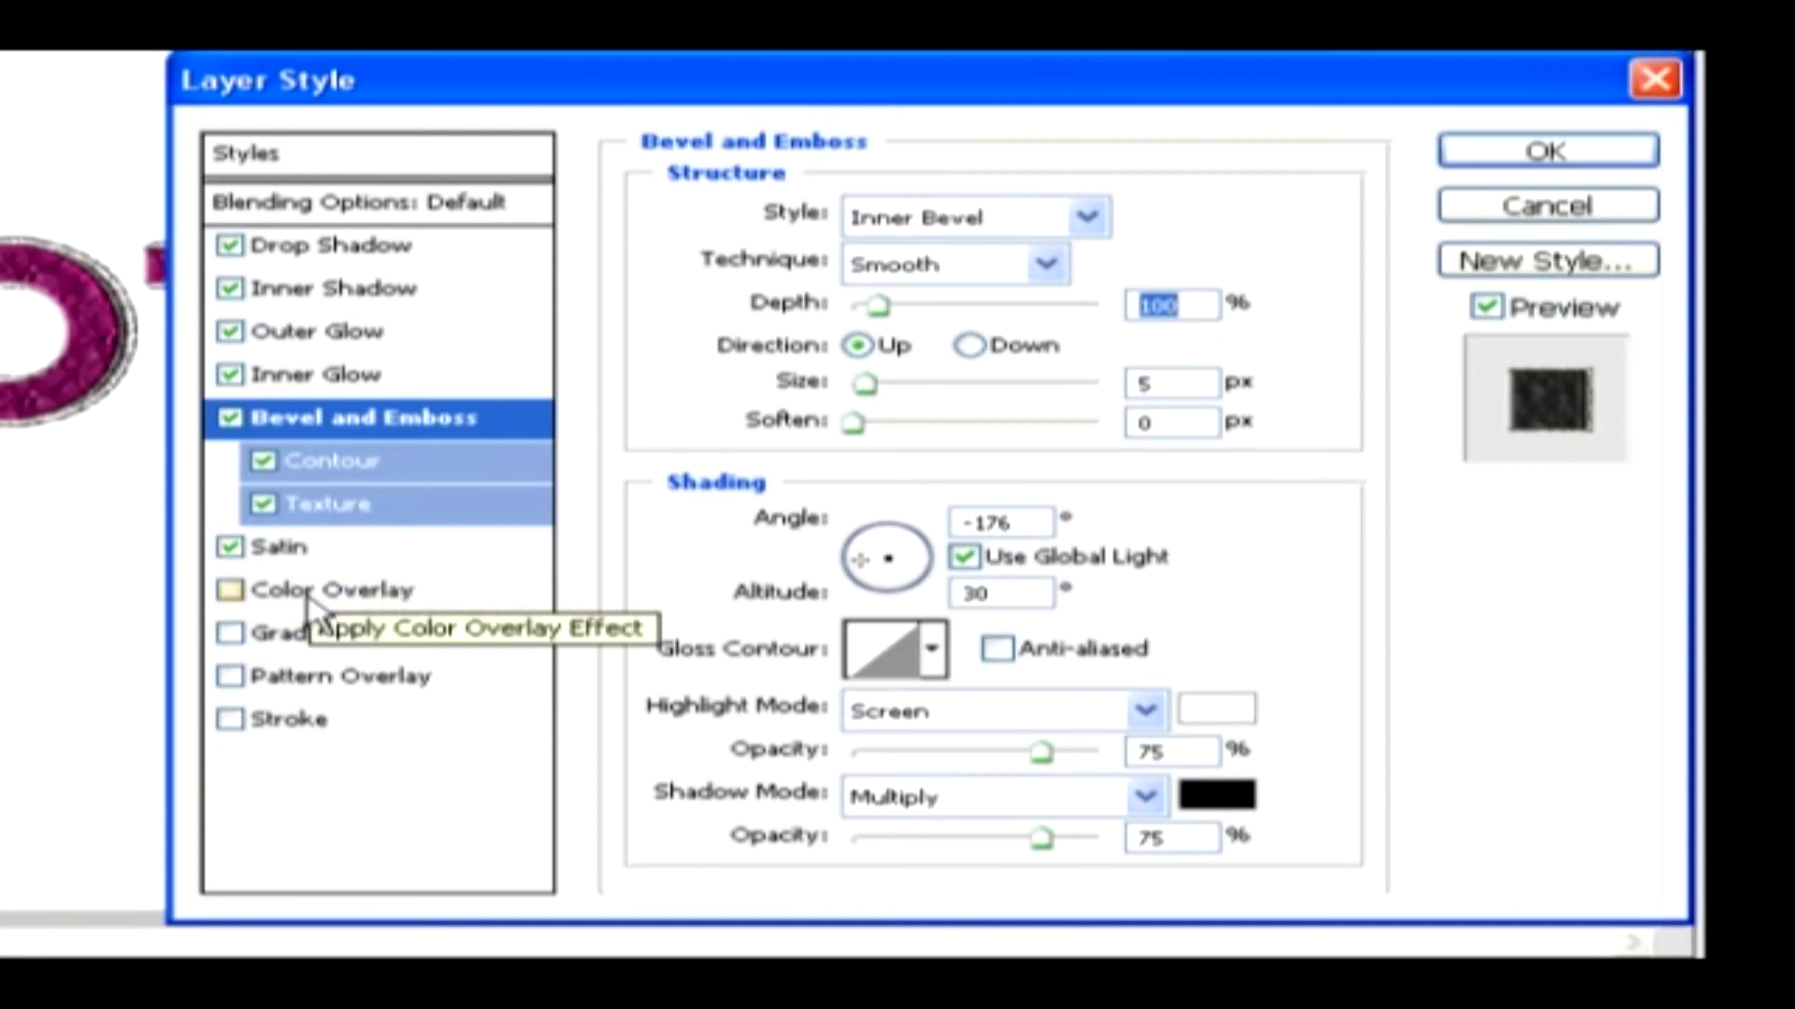
click(307, 598)
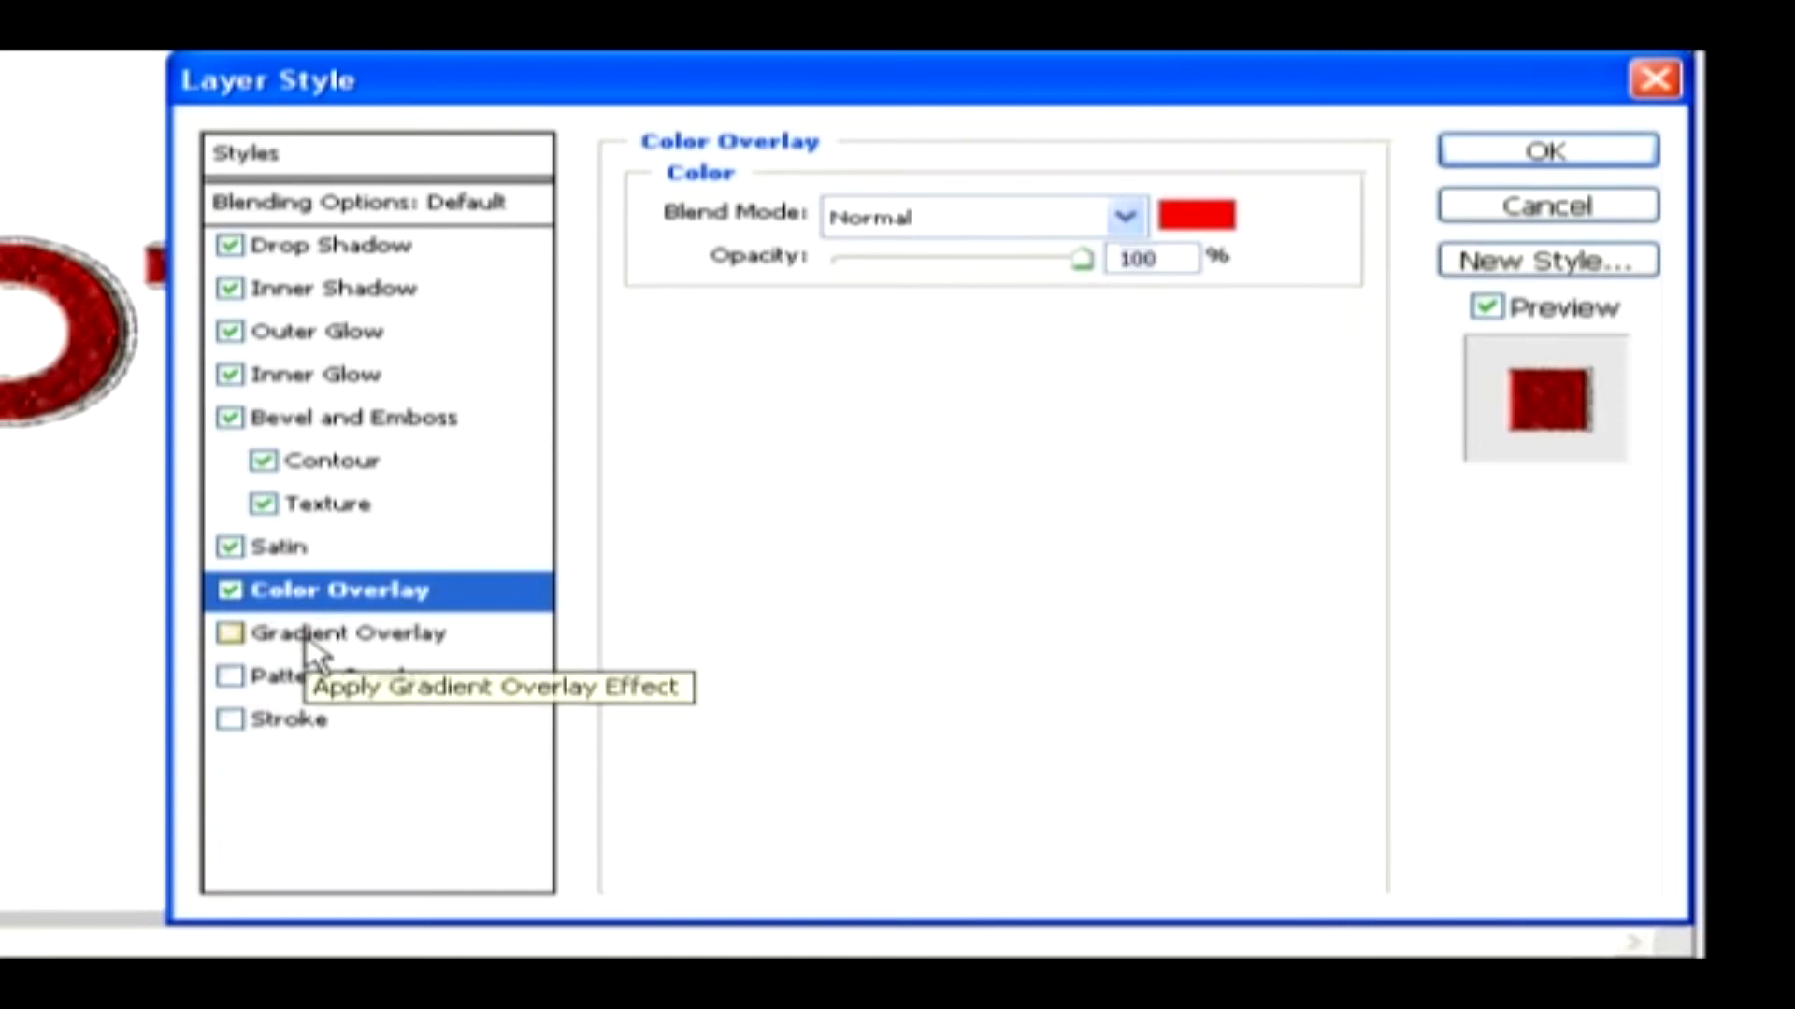
click(307, 640)
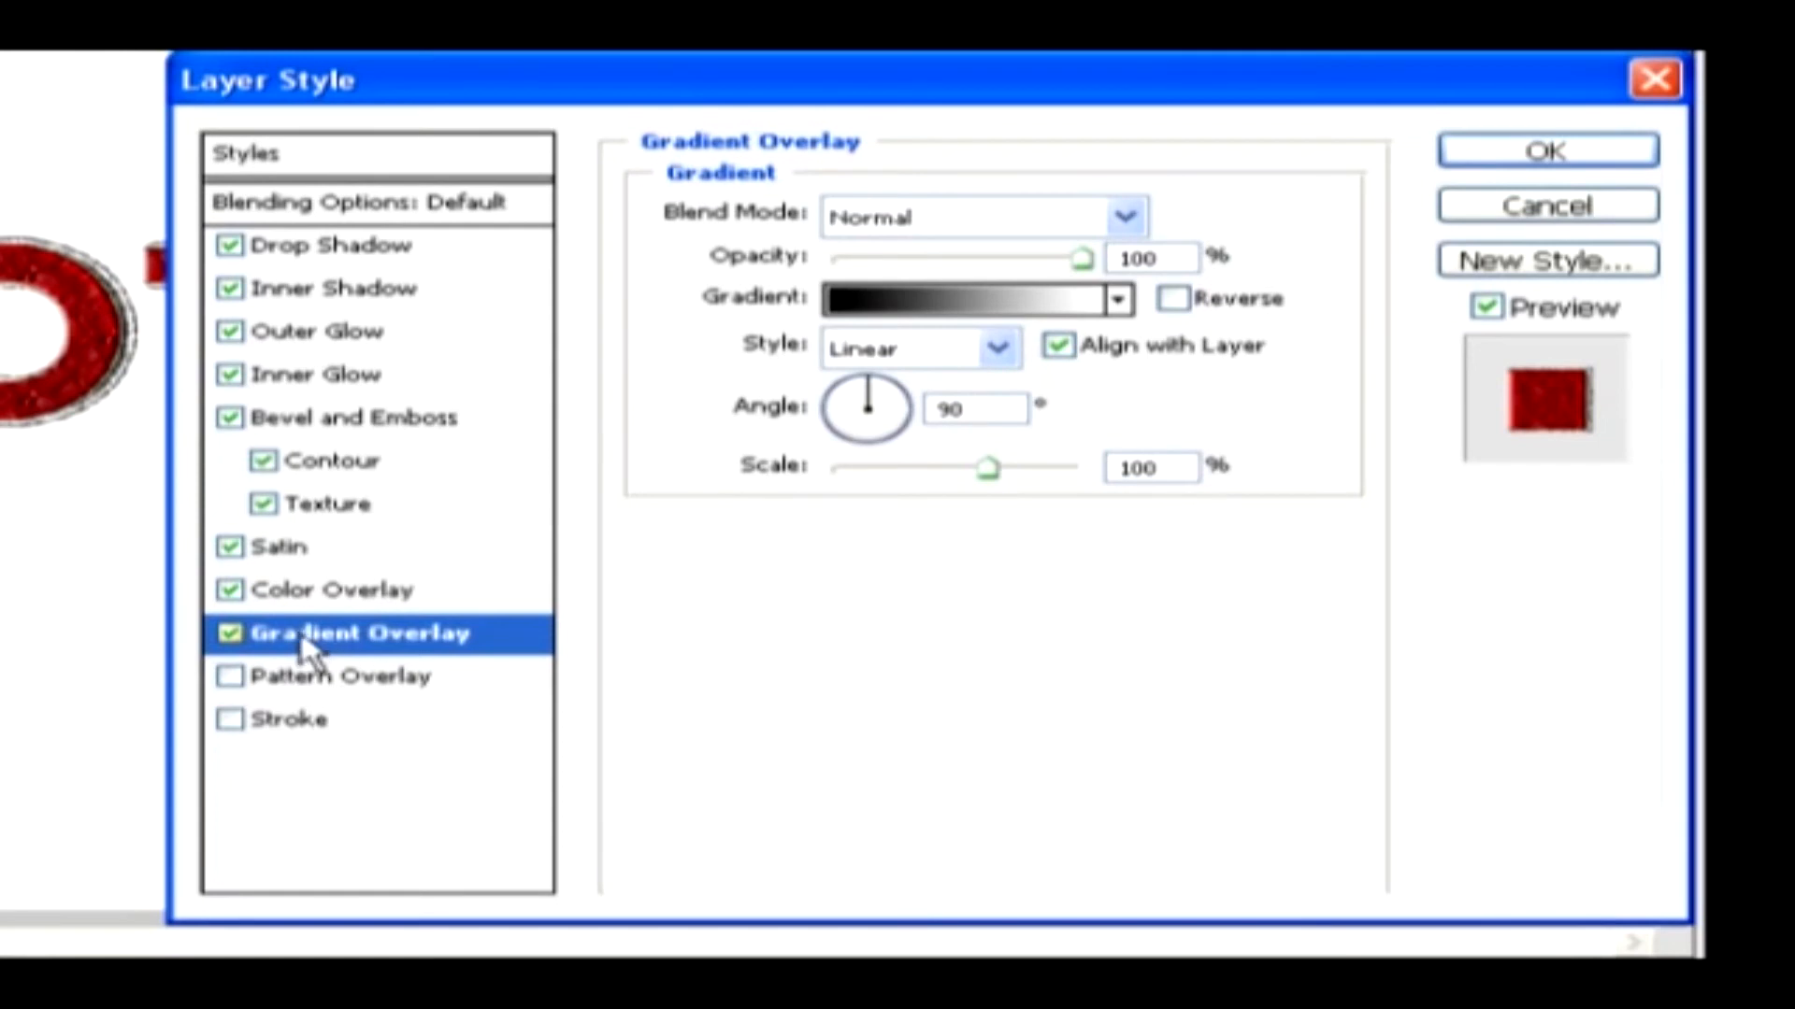
click(265, 603)
click(230, 590)
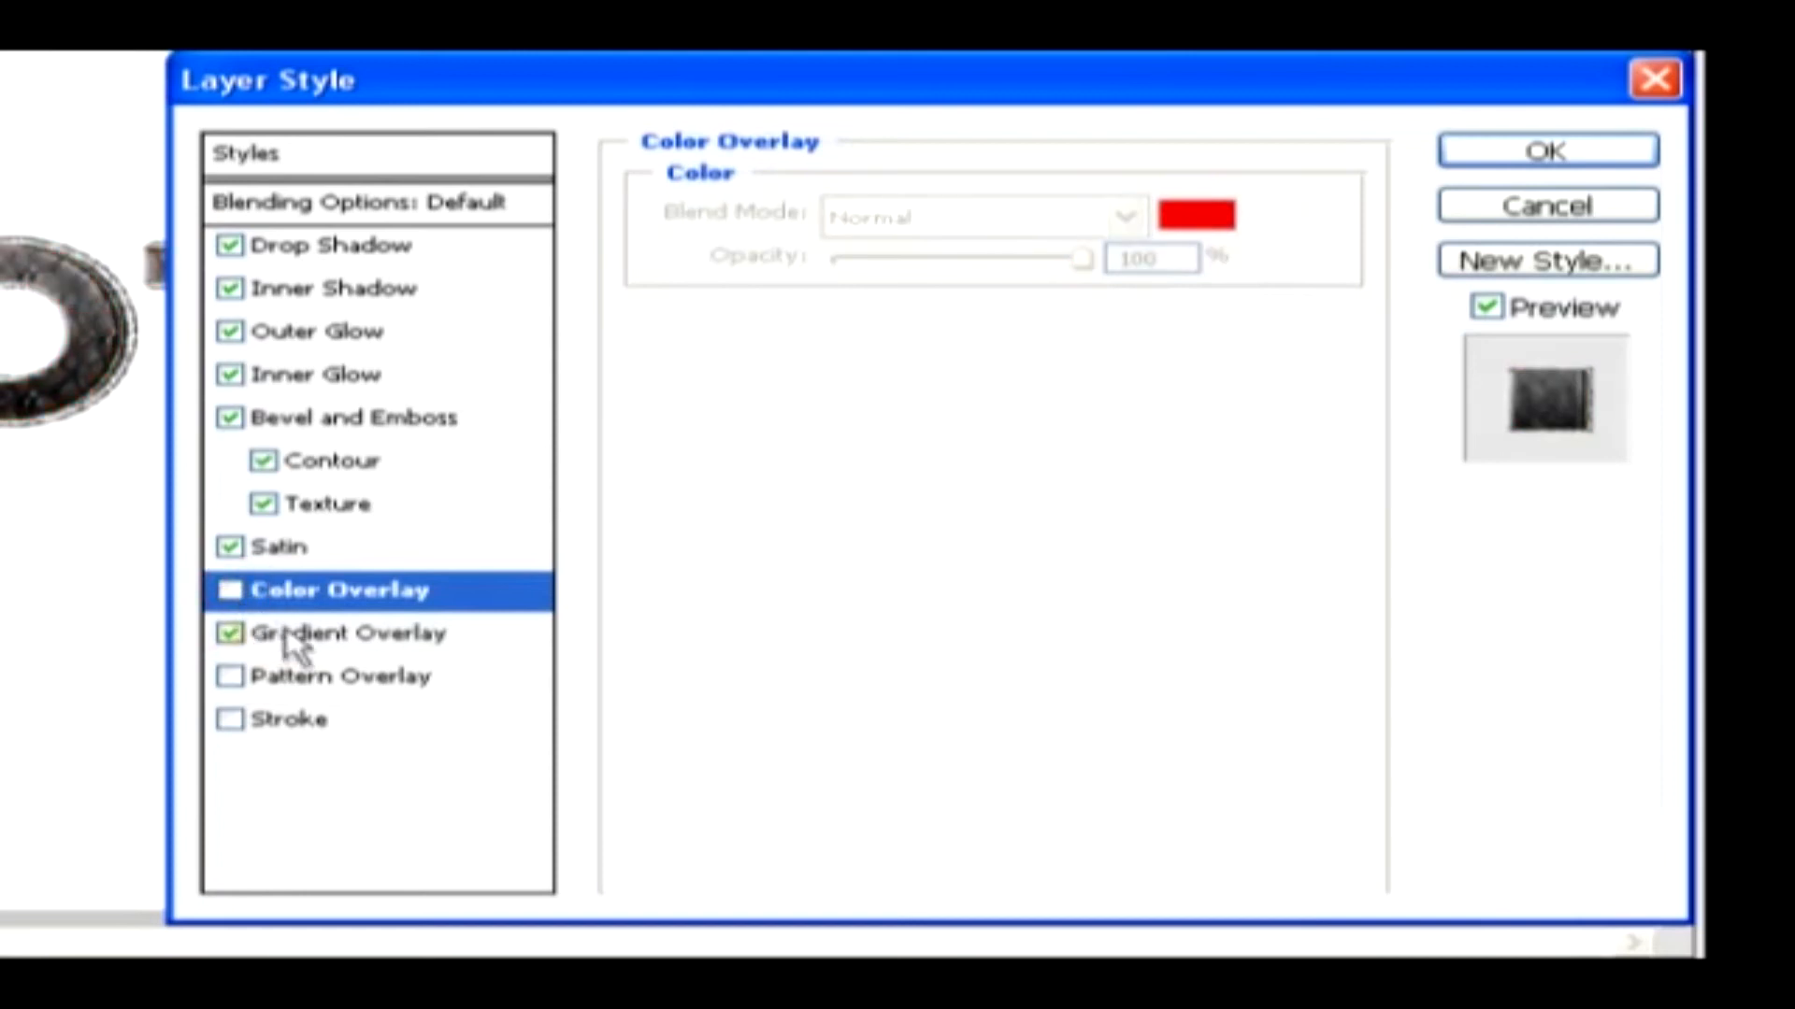
Enable Pattern Overlay and Stroke, apply the layer style, and hide the Gradient Overlay effect on the text layer
click(241, 680)
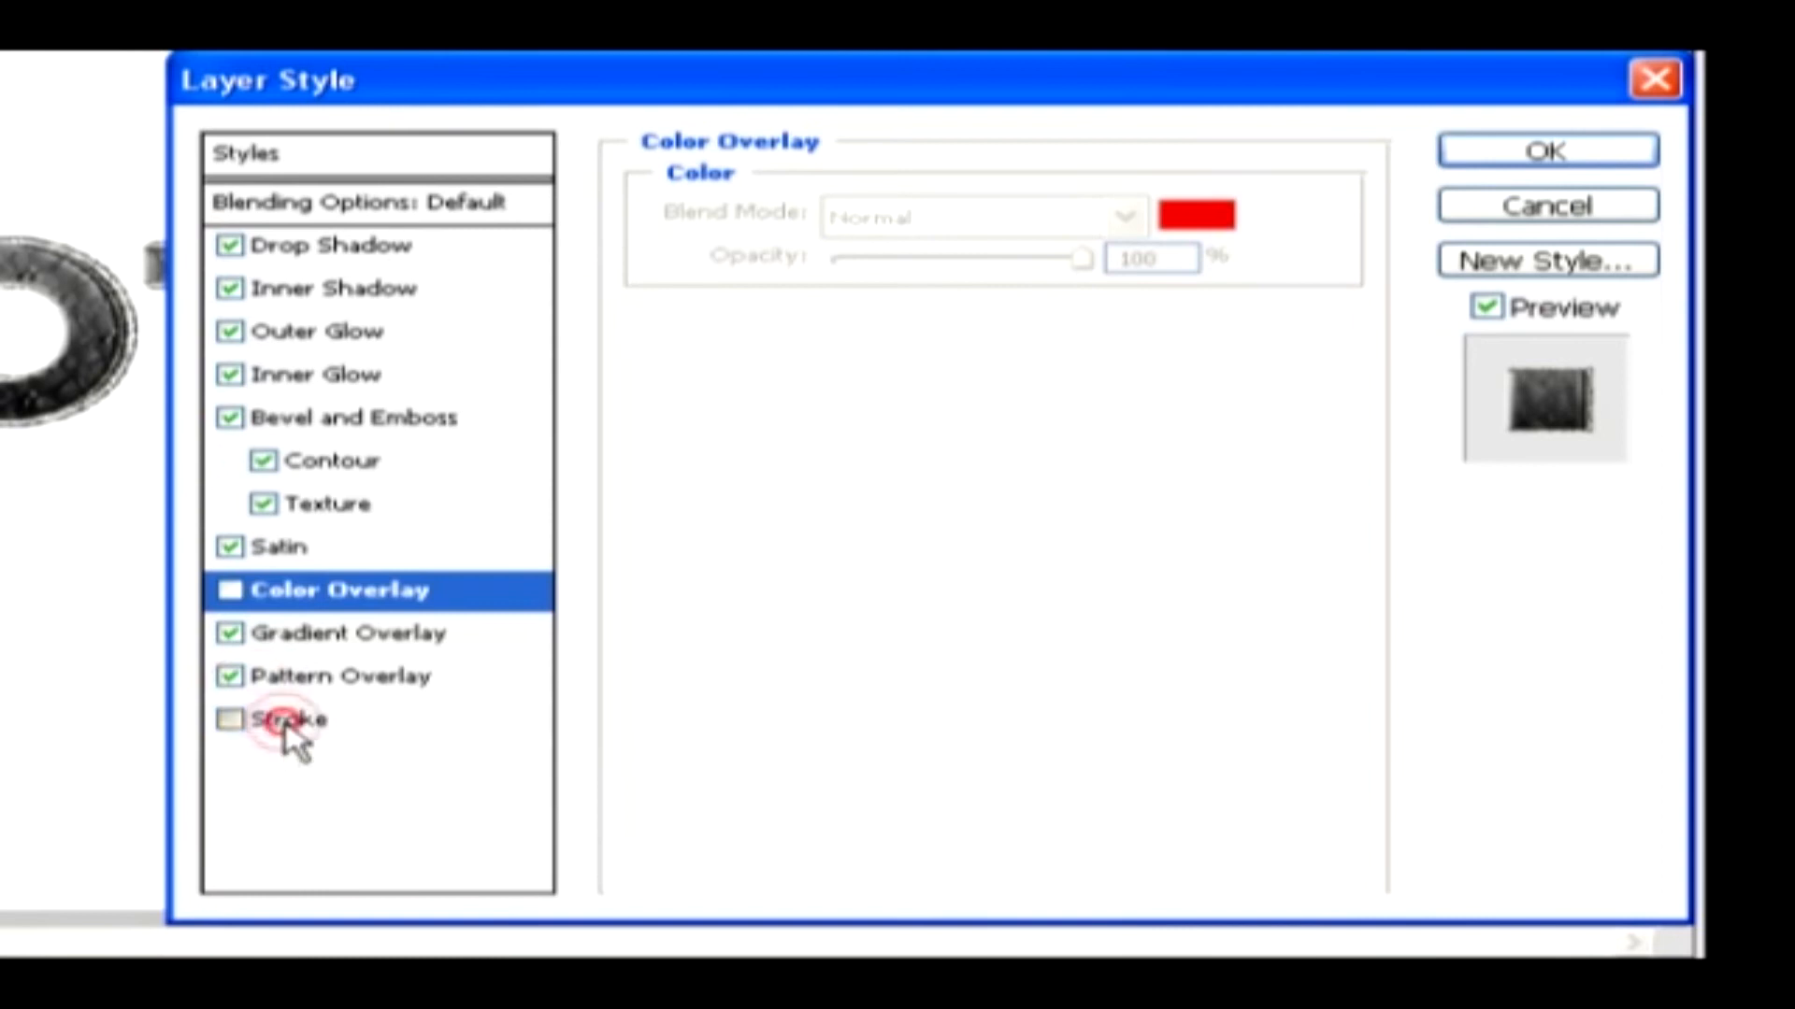
click(287, 726)
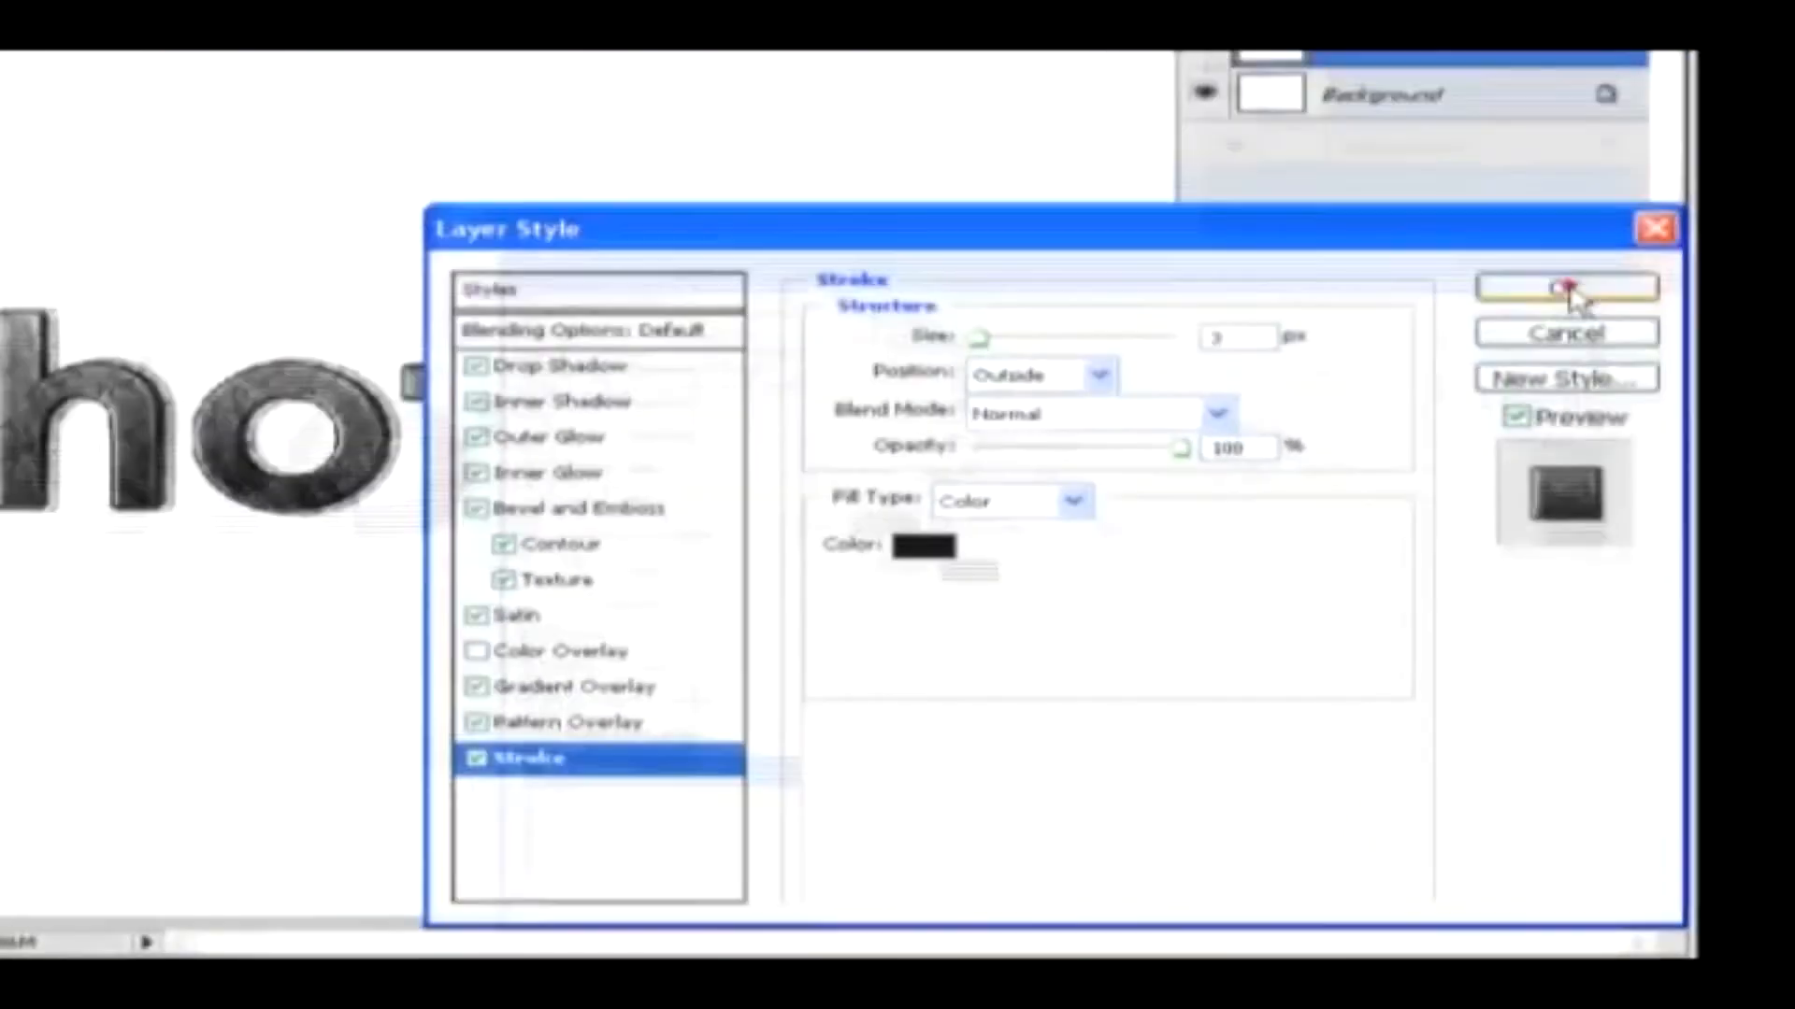
click(1571, 292)
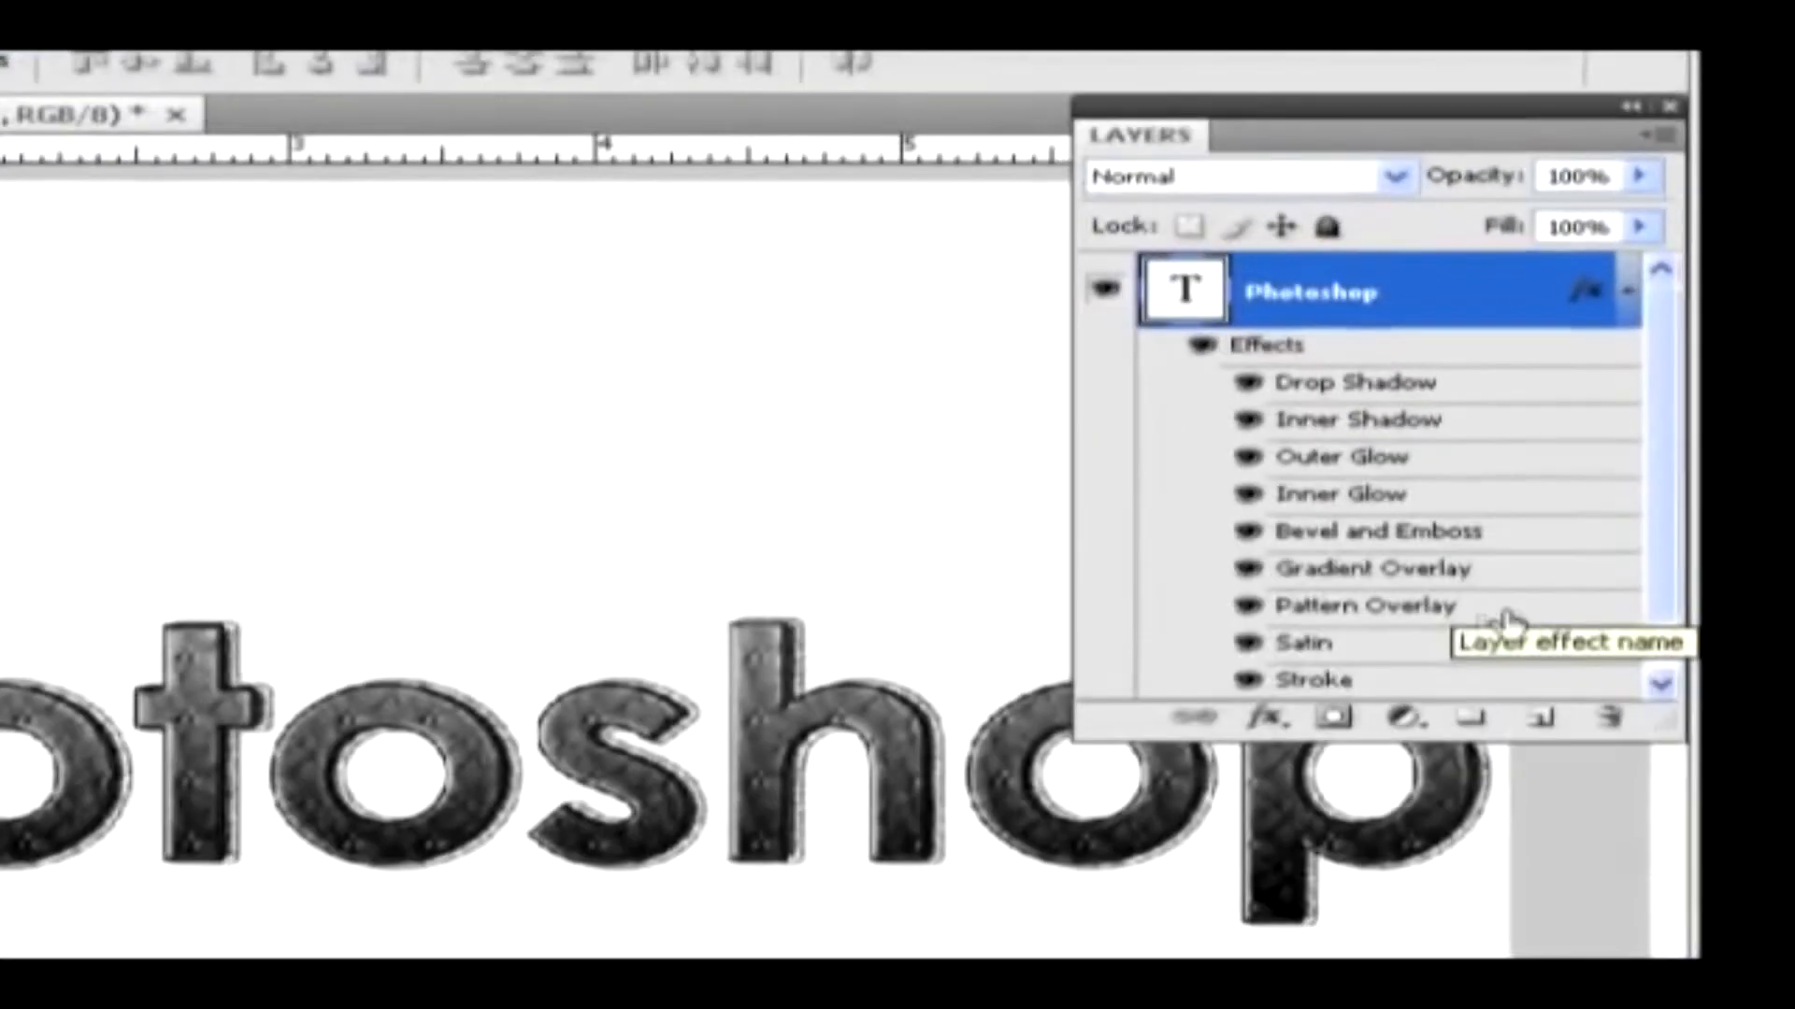
click(1246, 572)
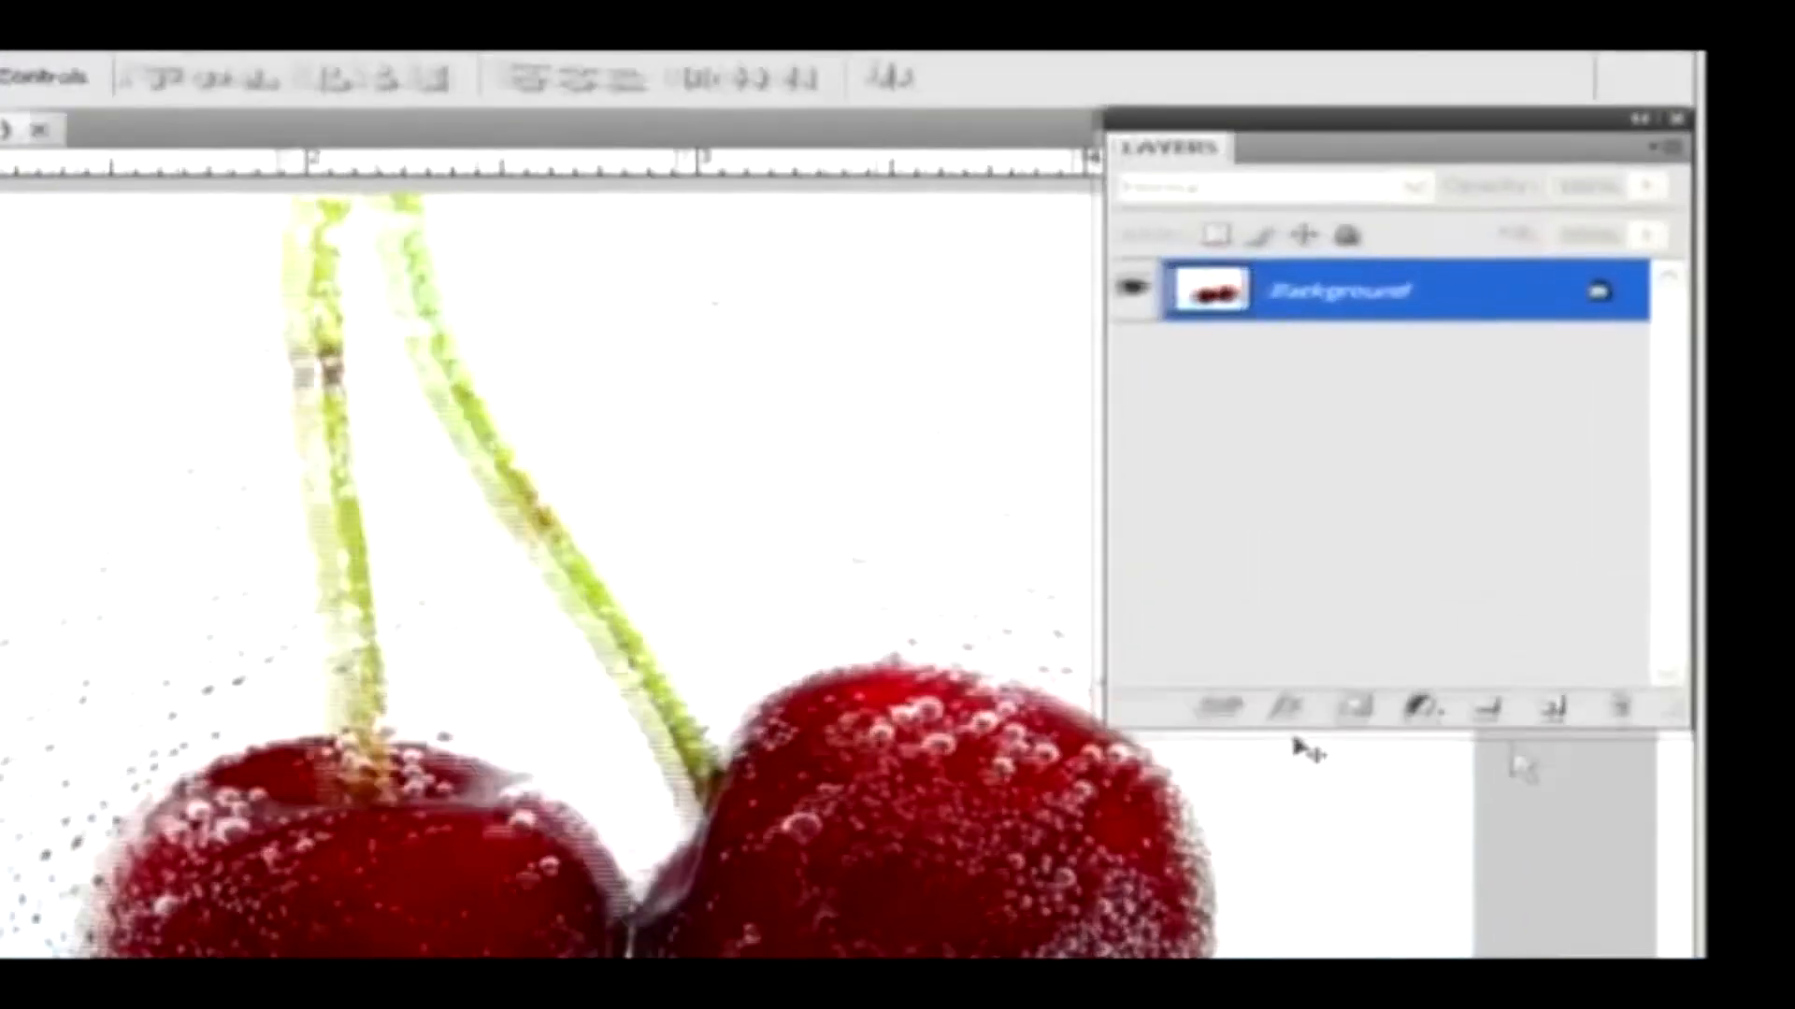
Create a new layer above the cherries photo and fill it with a bright red foreground color
click(1557, 729)
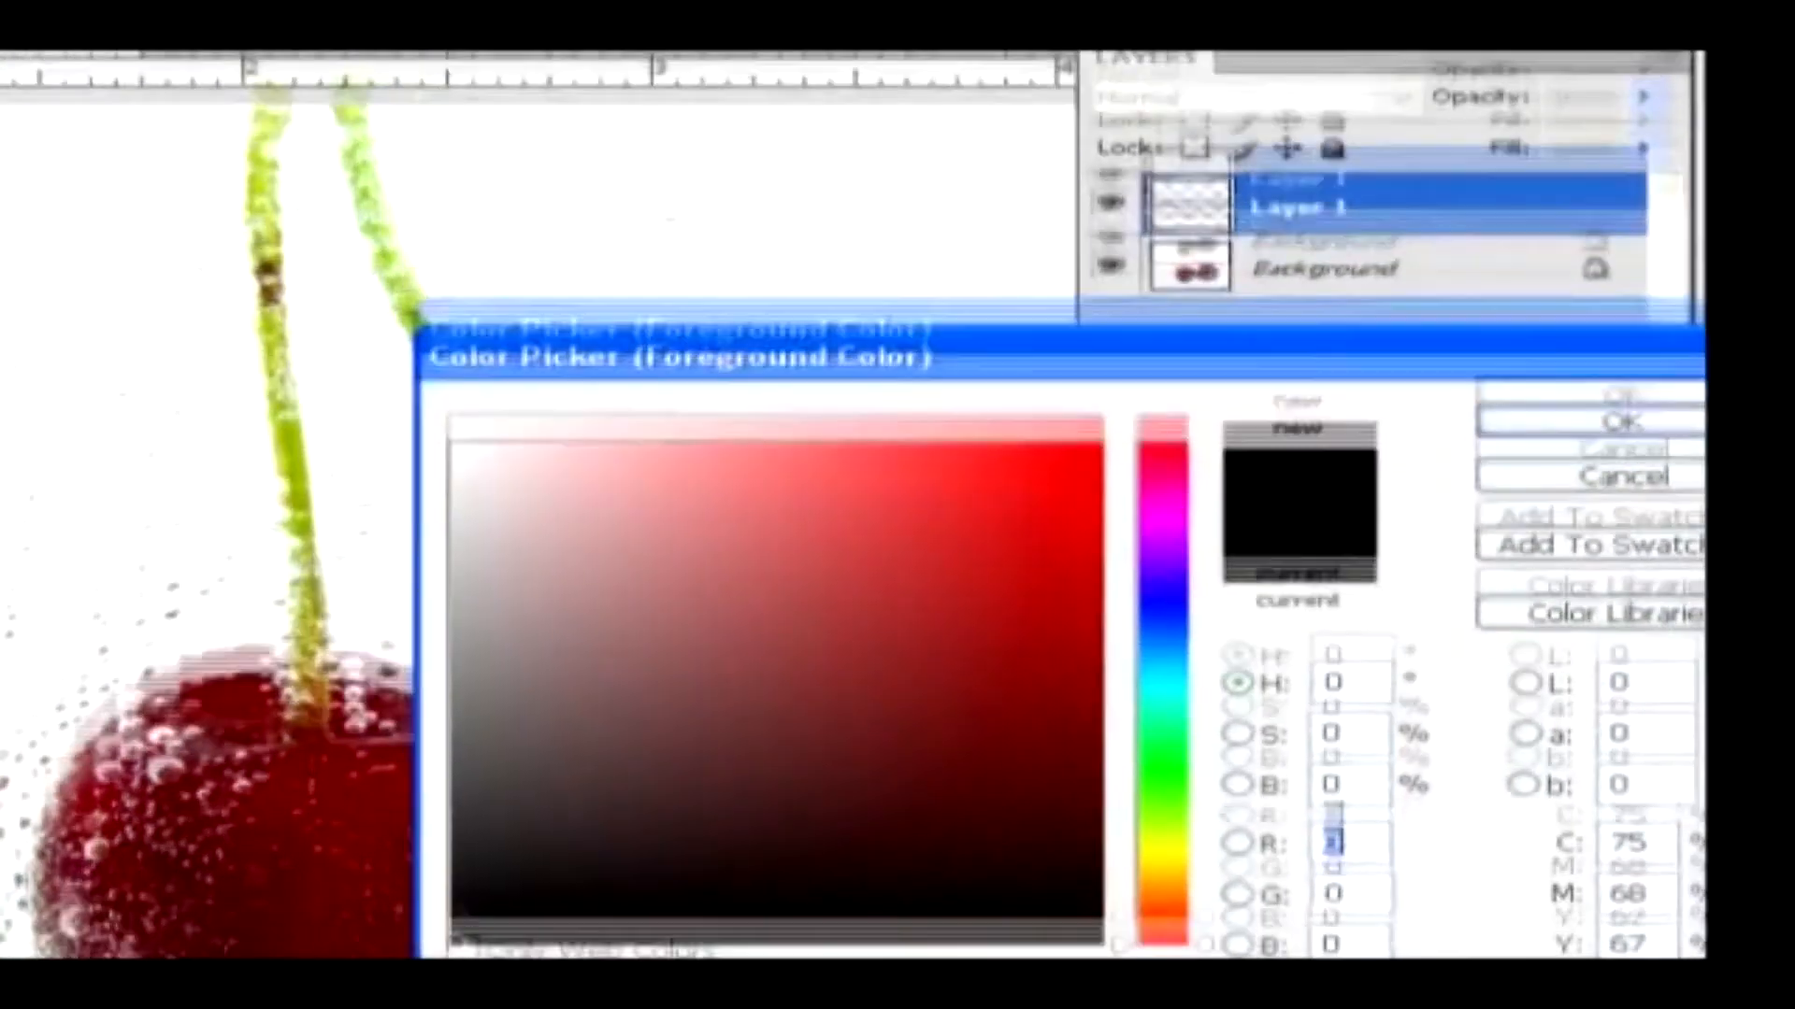
click(1081, 401)
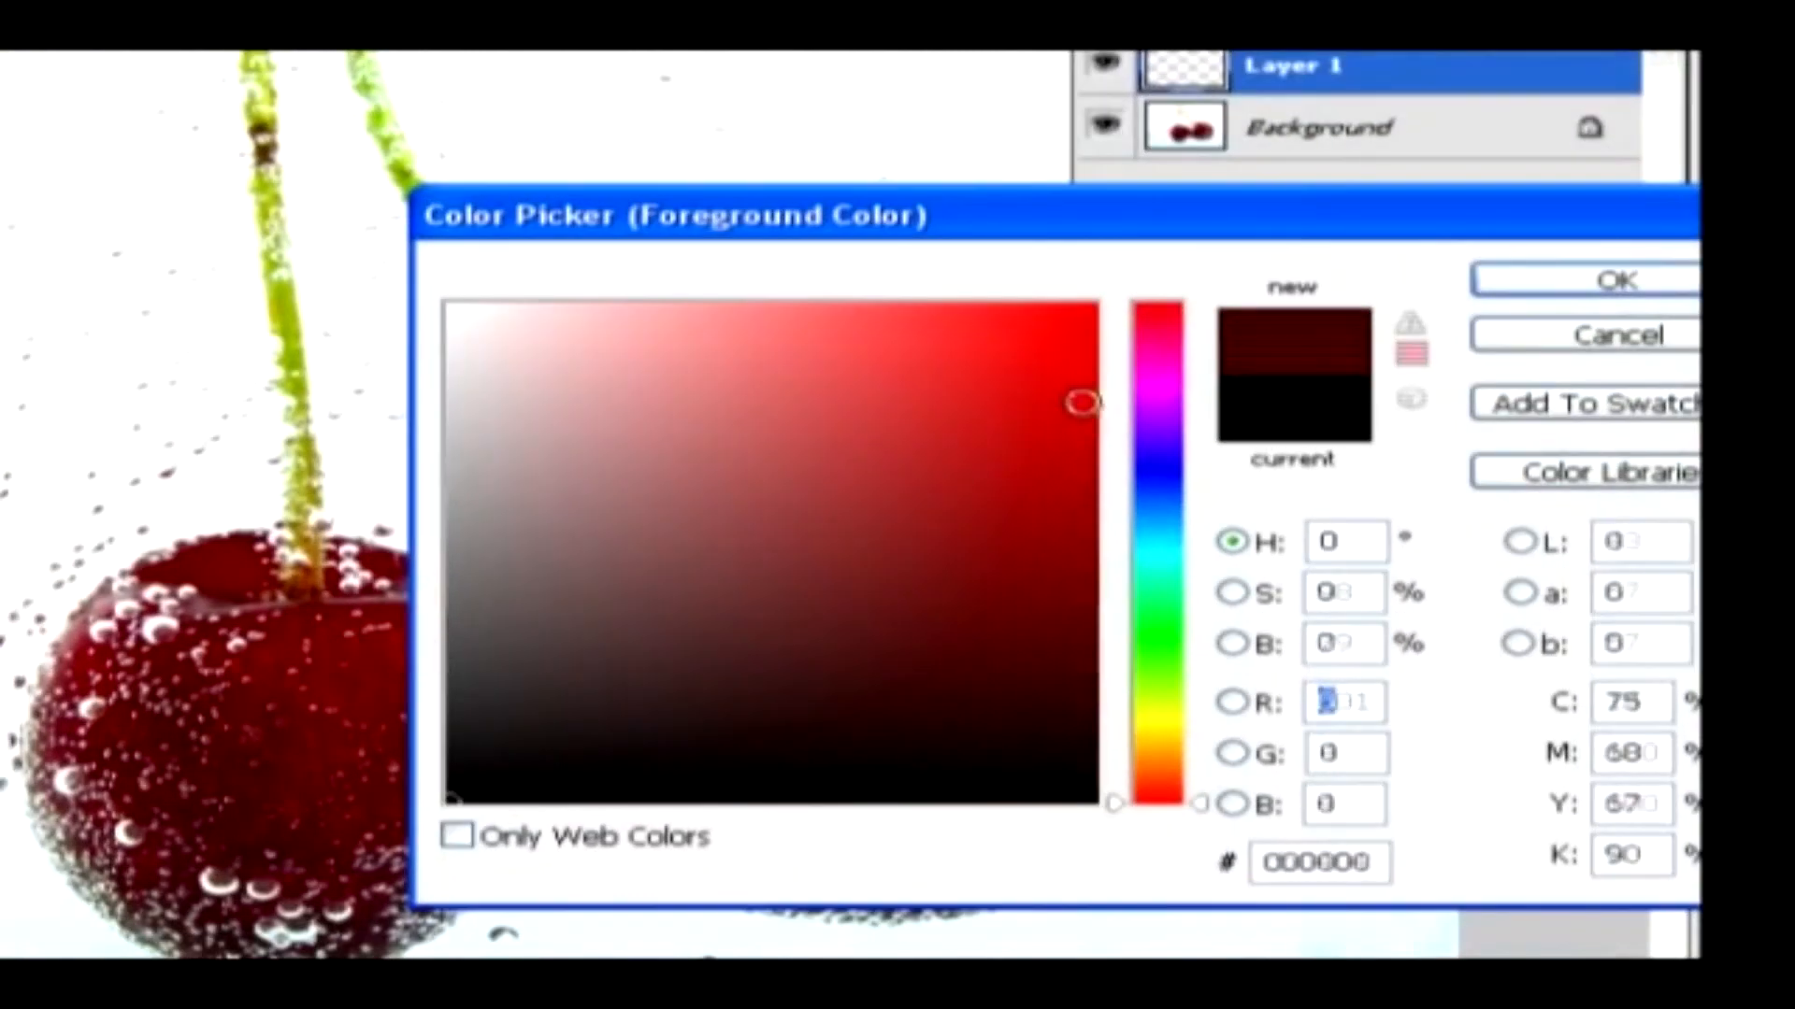
click(1084, 441)
click(1075, 396)
click(1537, 285)
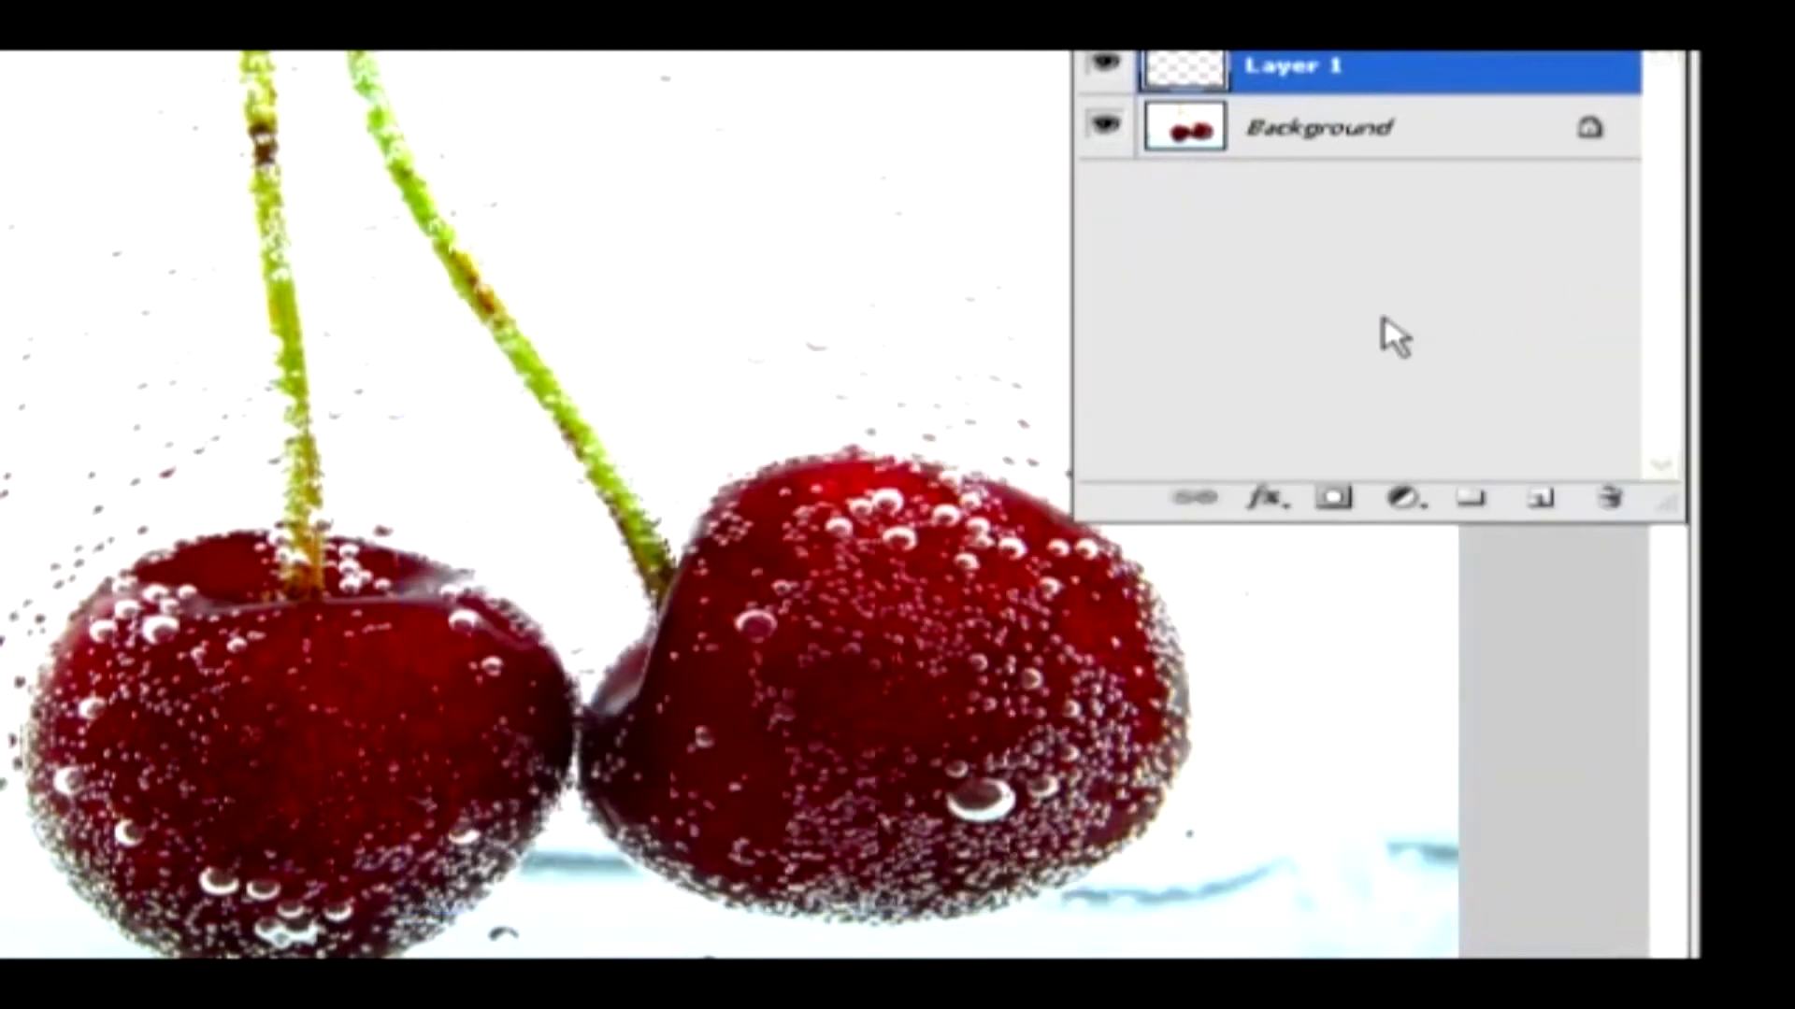
key(alt+BackSpace)
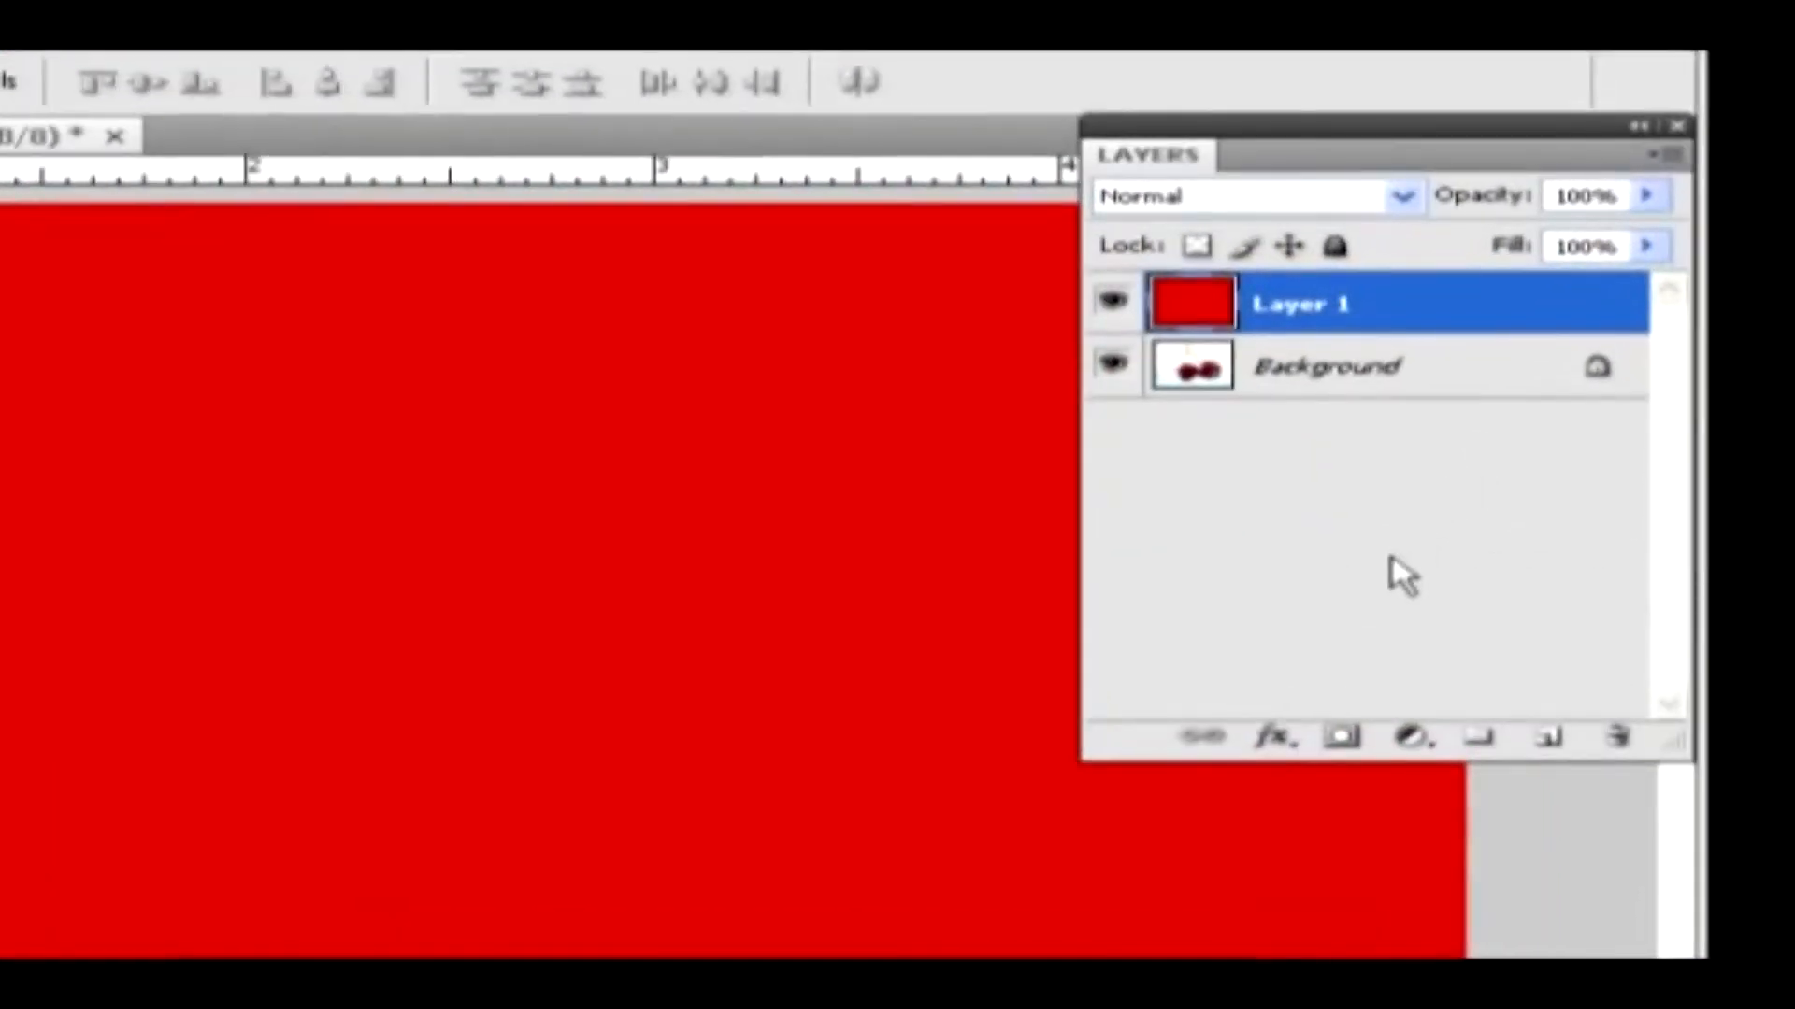
Set the red layer's blend mode to Dissolve and its opacity to 80%
click(1404, 198)
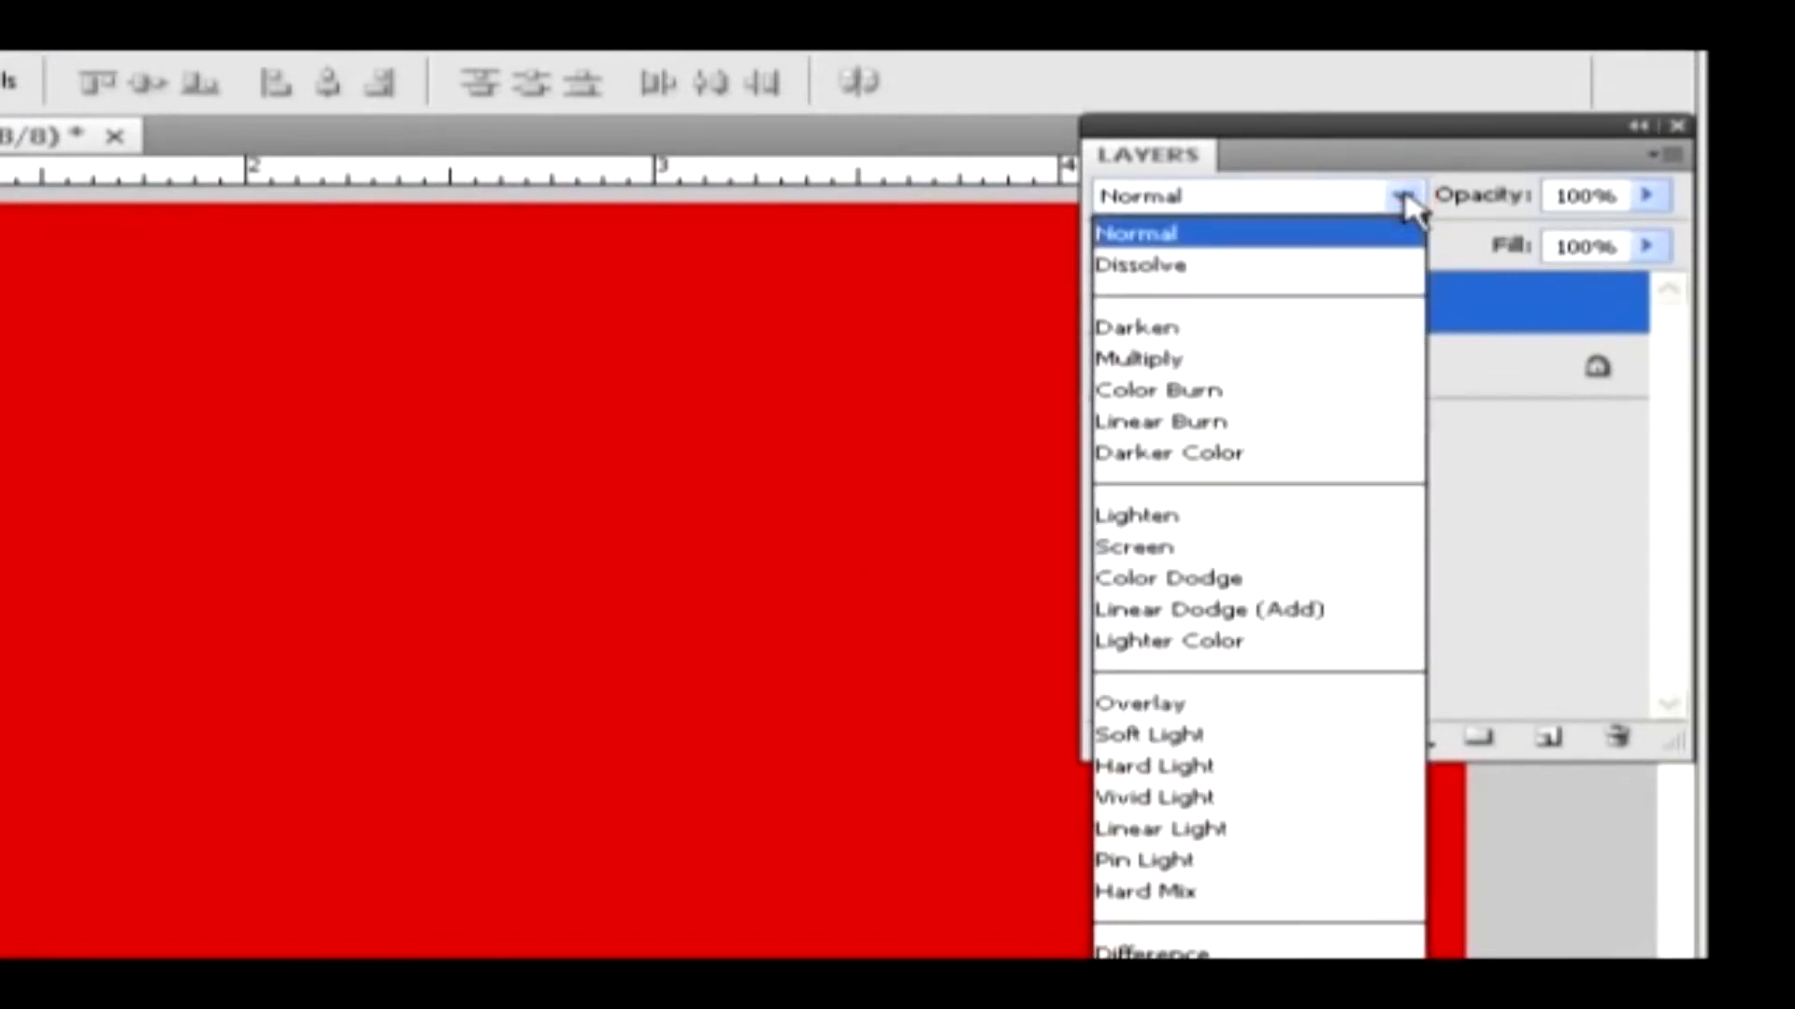
click(1213, 267)
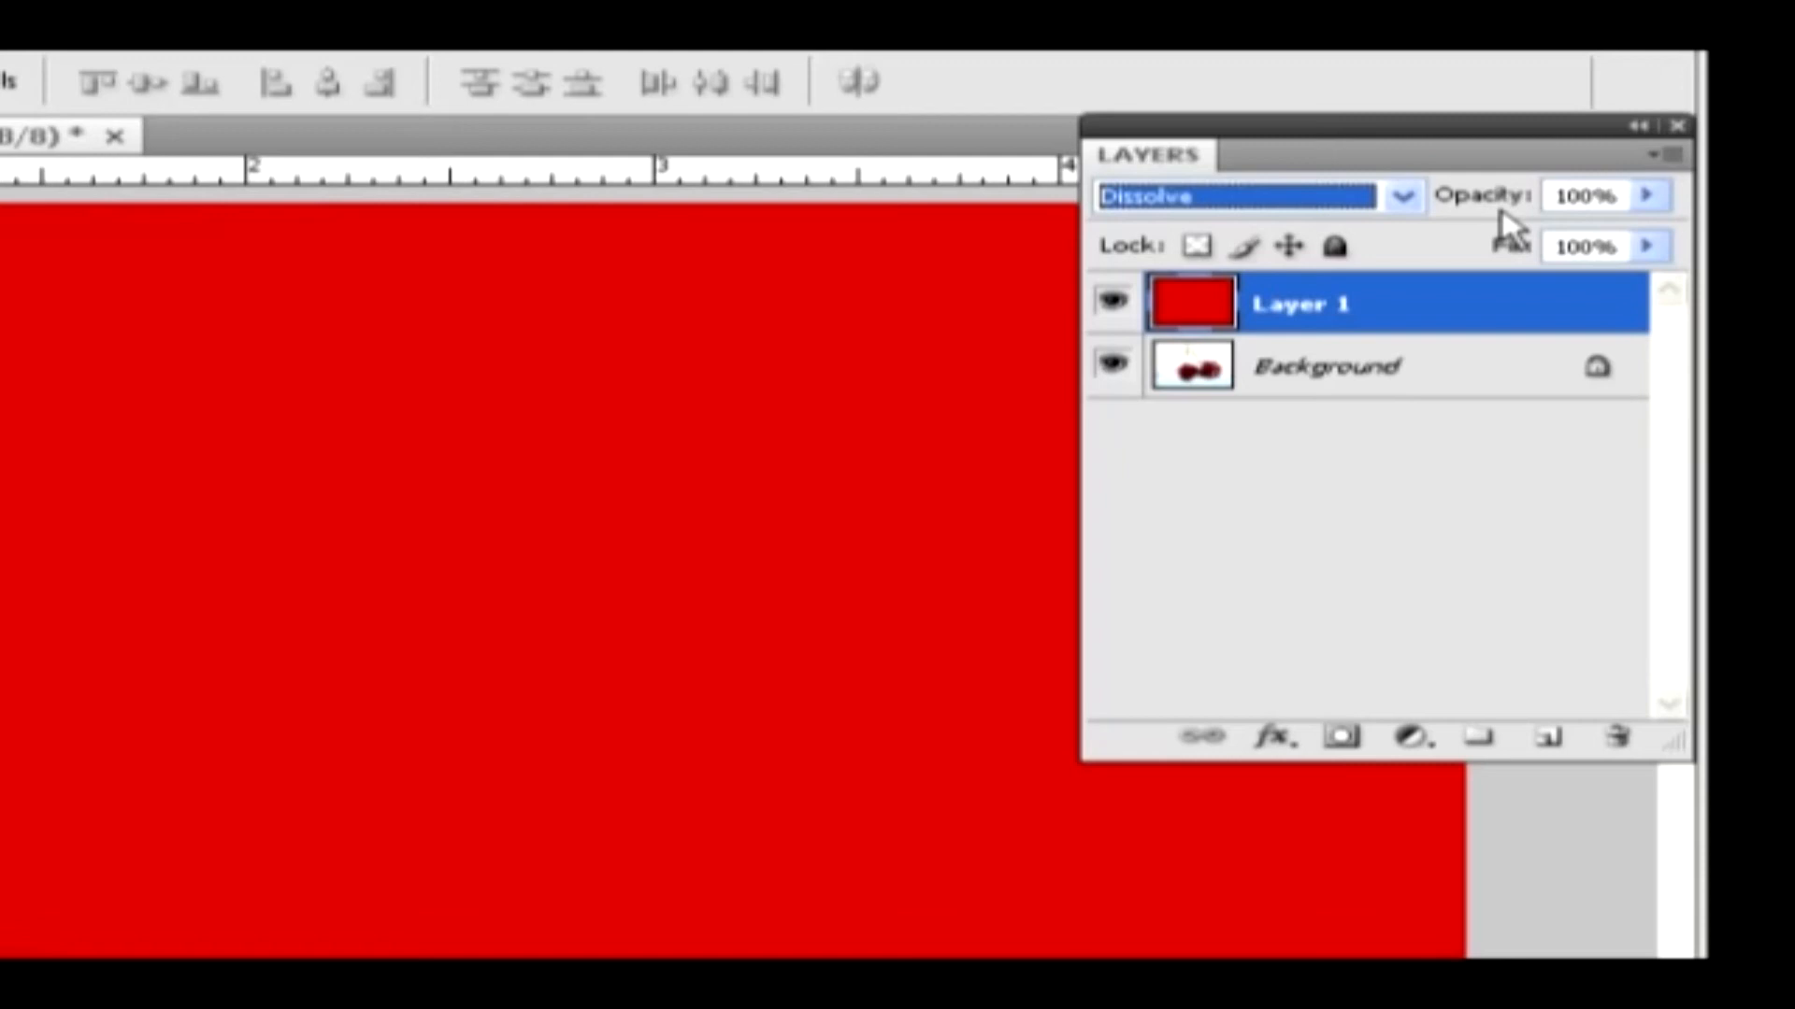
drag(1643, 196, 1606, 245)
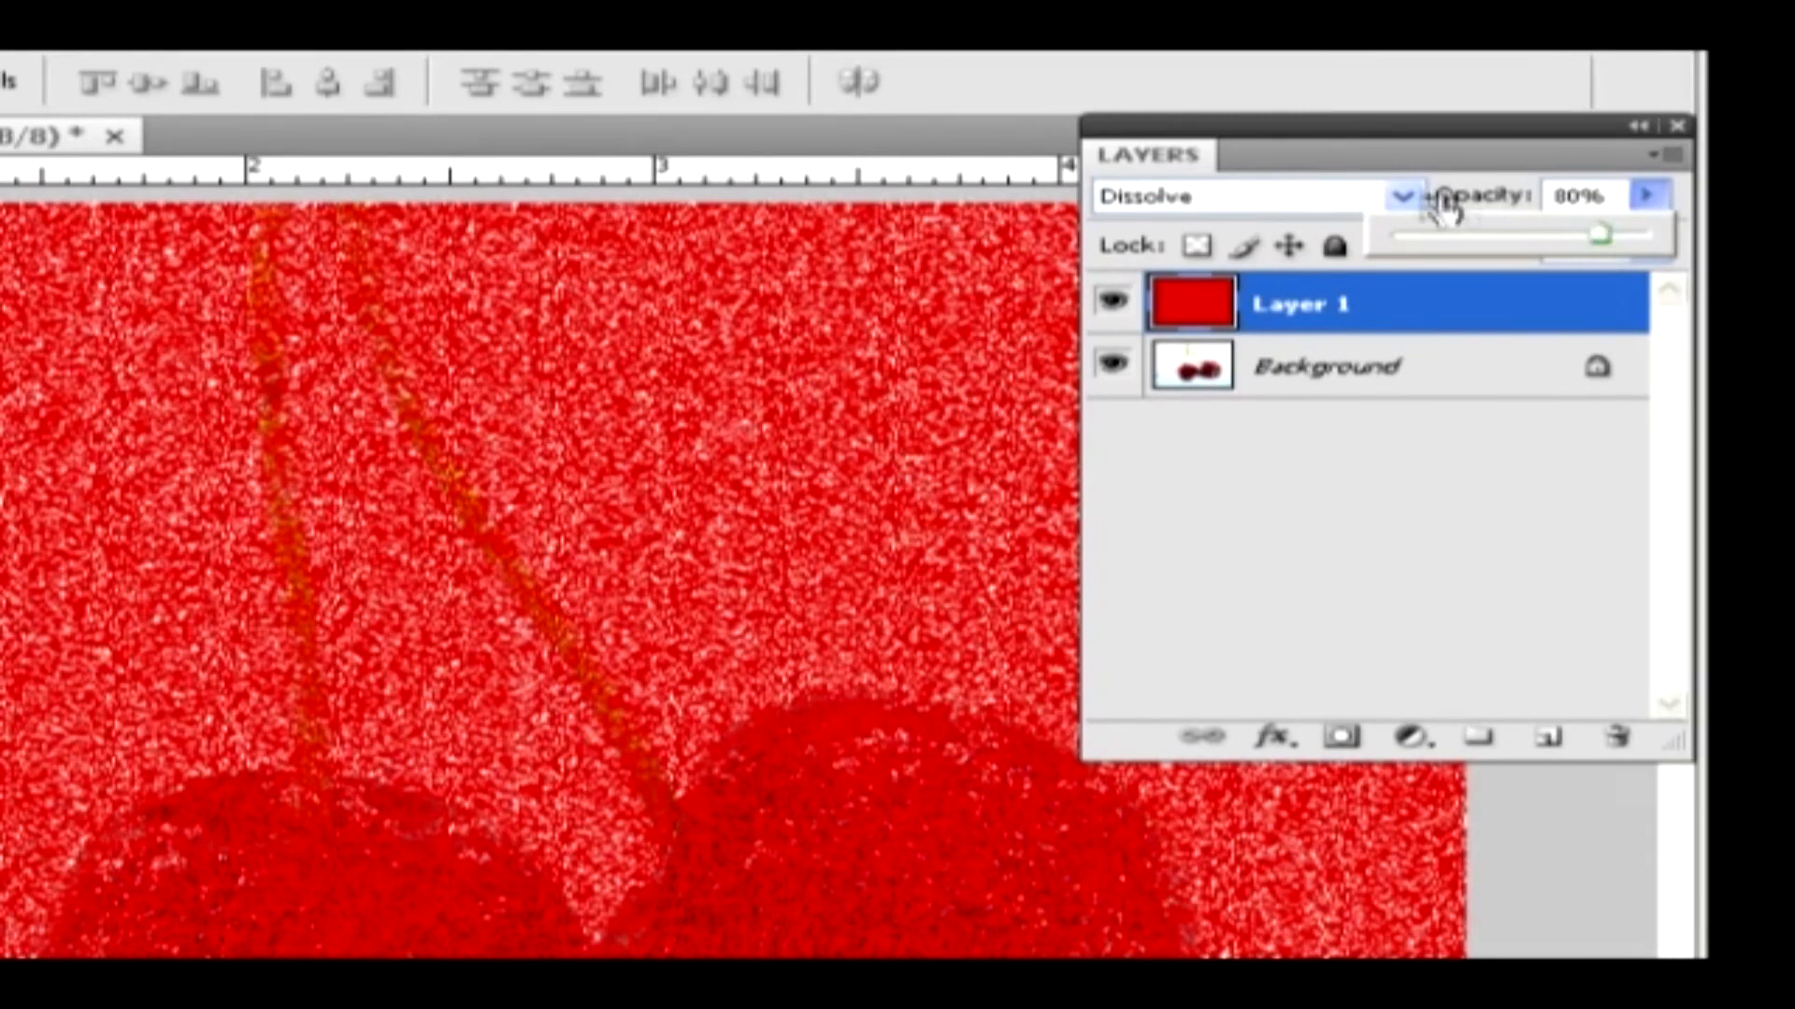
Change the red layer's blend mode to Darken and step on to Multiply
click(1332, 195)
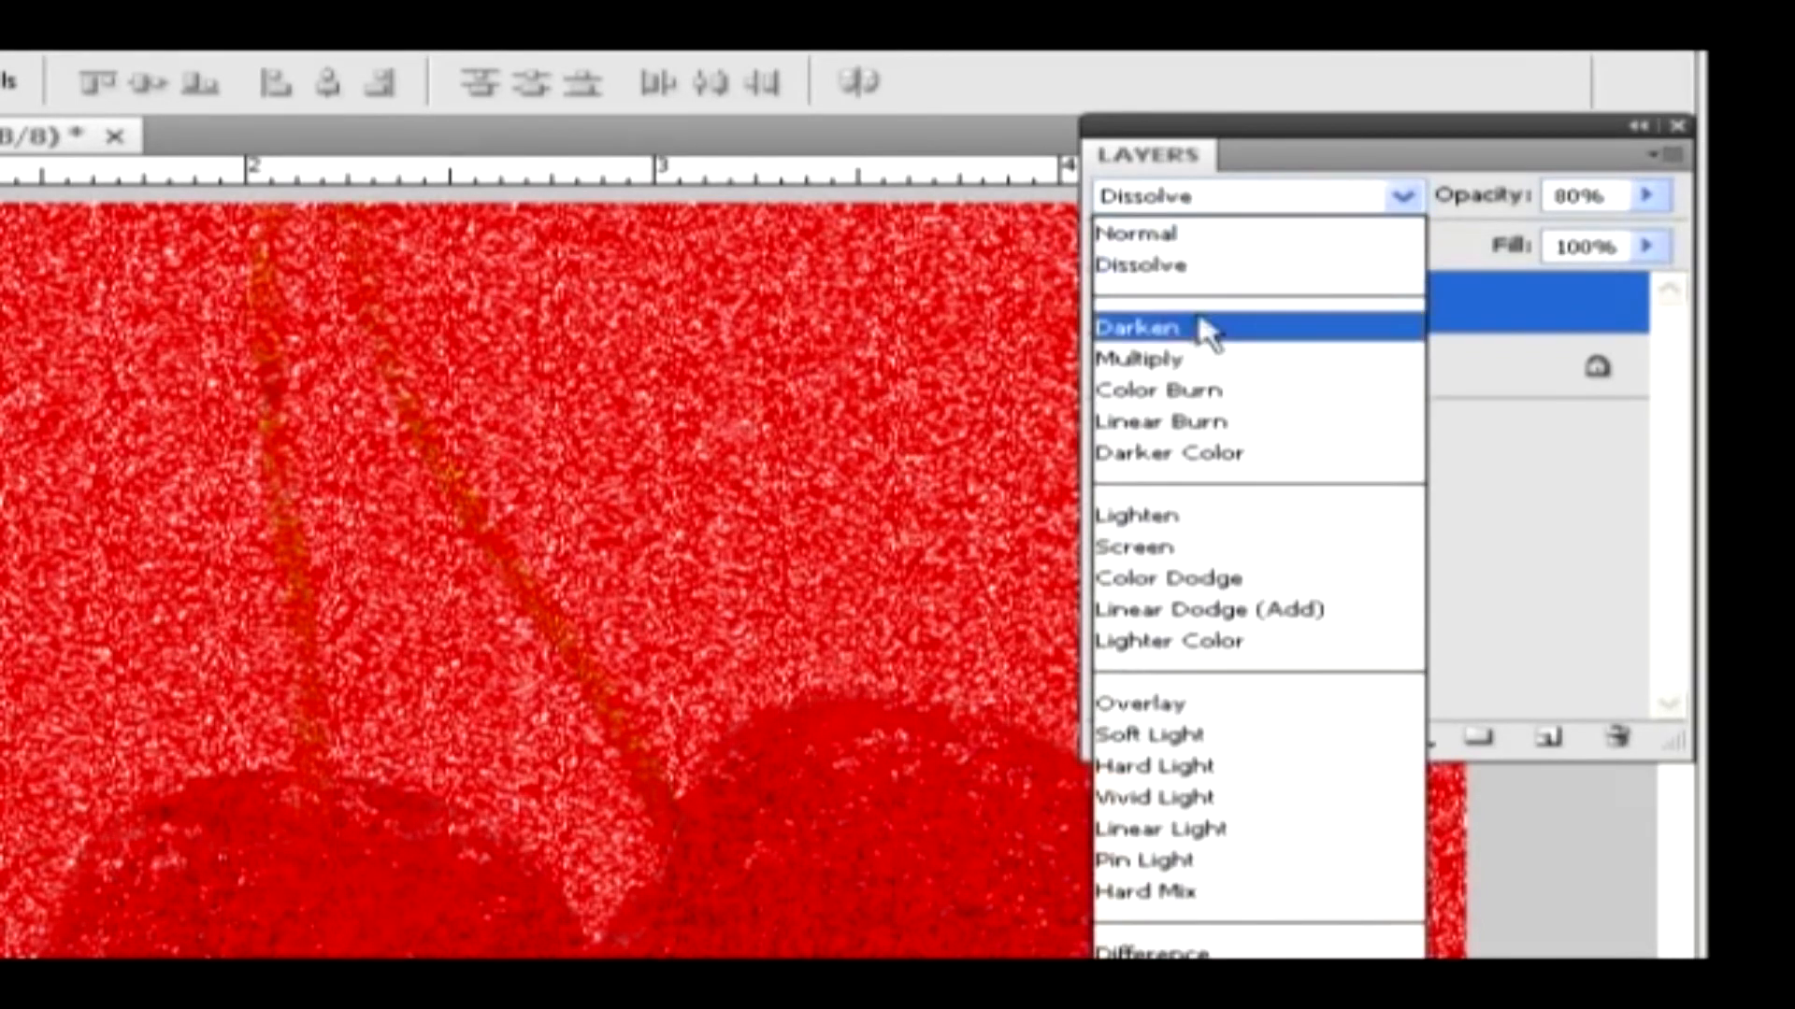
click(1206, 329)
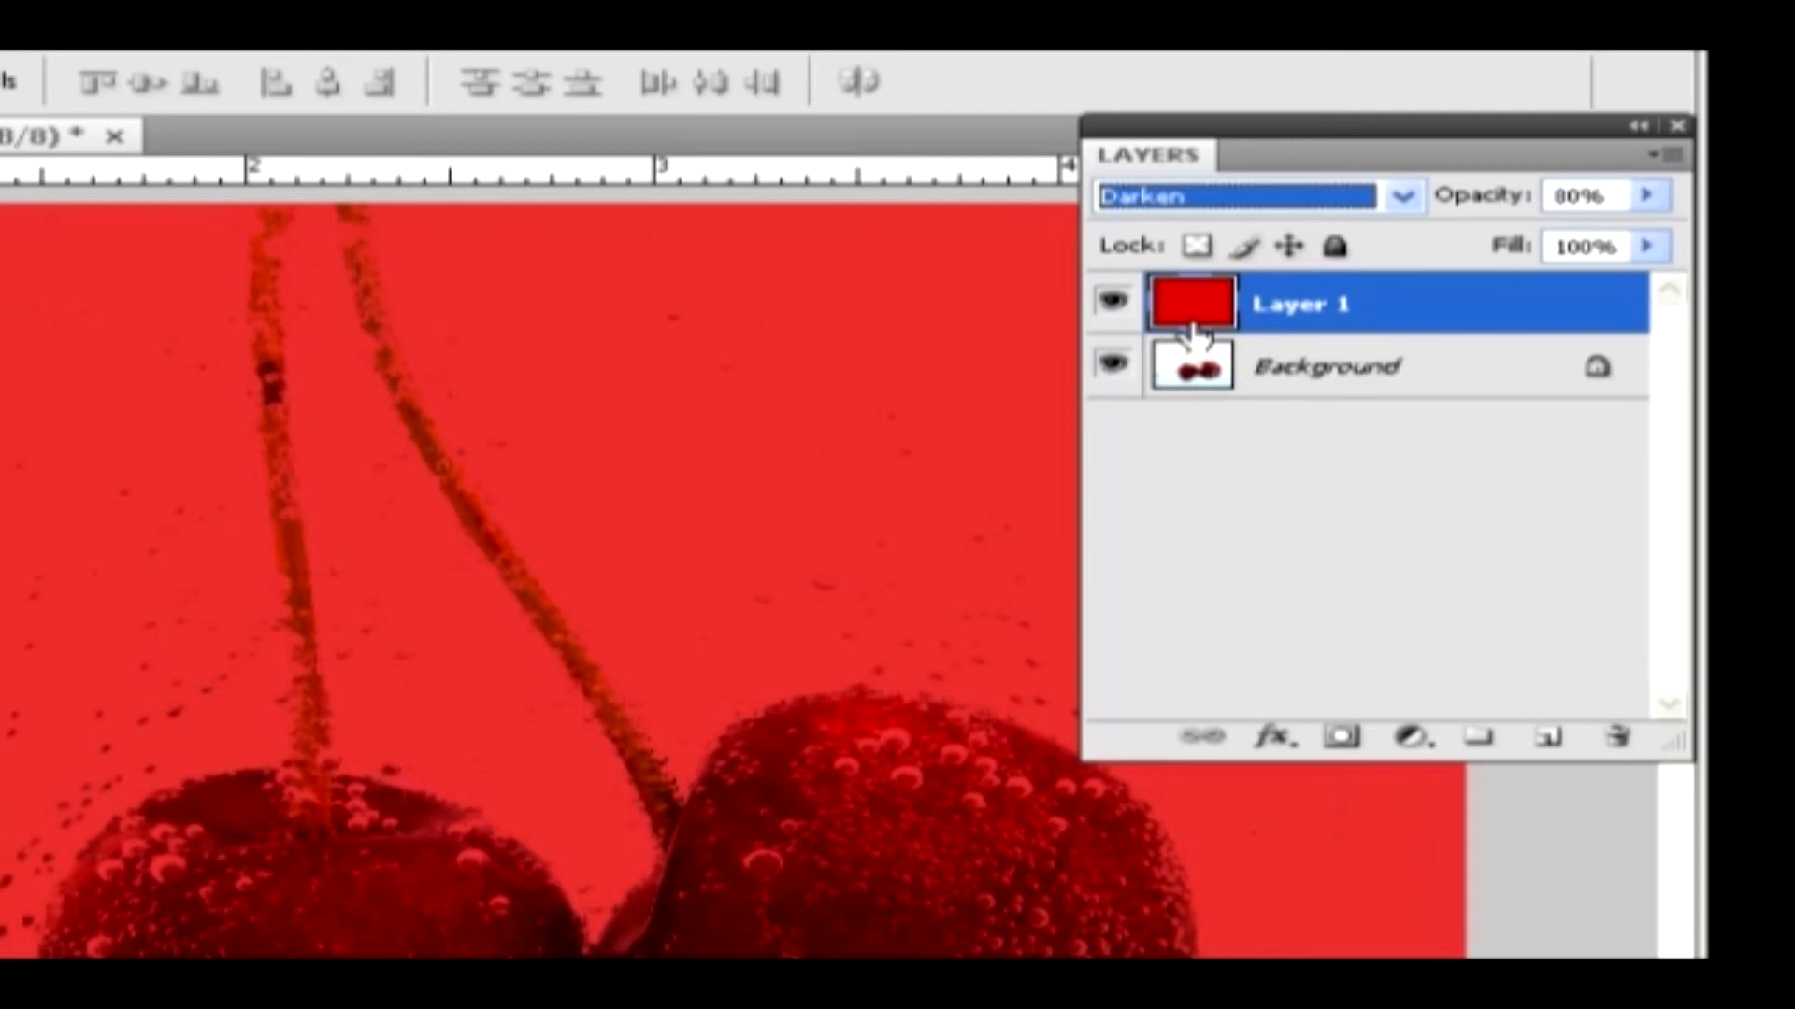
key(Down)
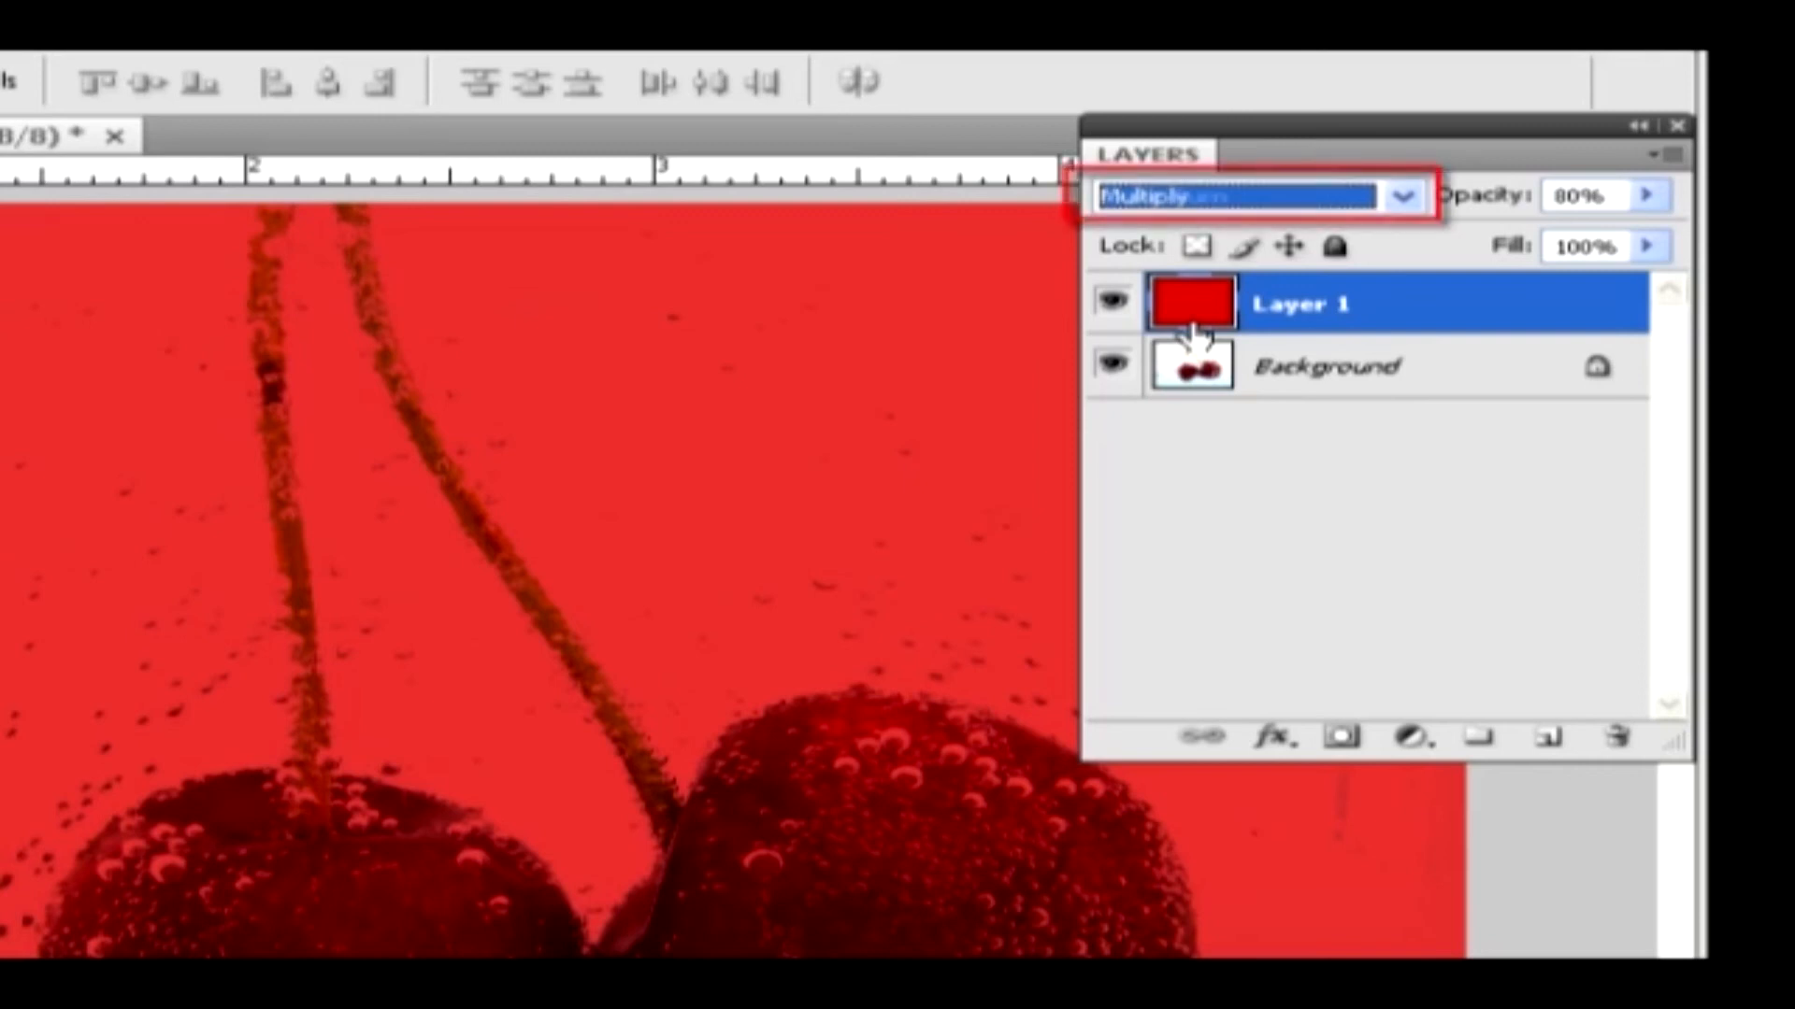
Step the red layer's blend mode through Color Burn, Linear Burn, Darker Color and Lighten to Screen
key(Down)
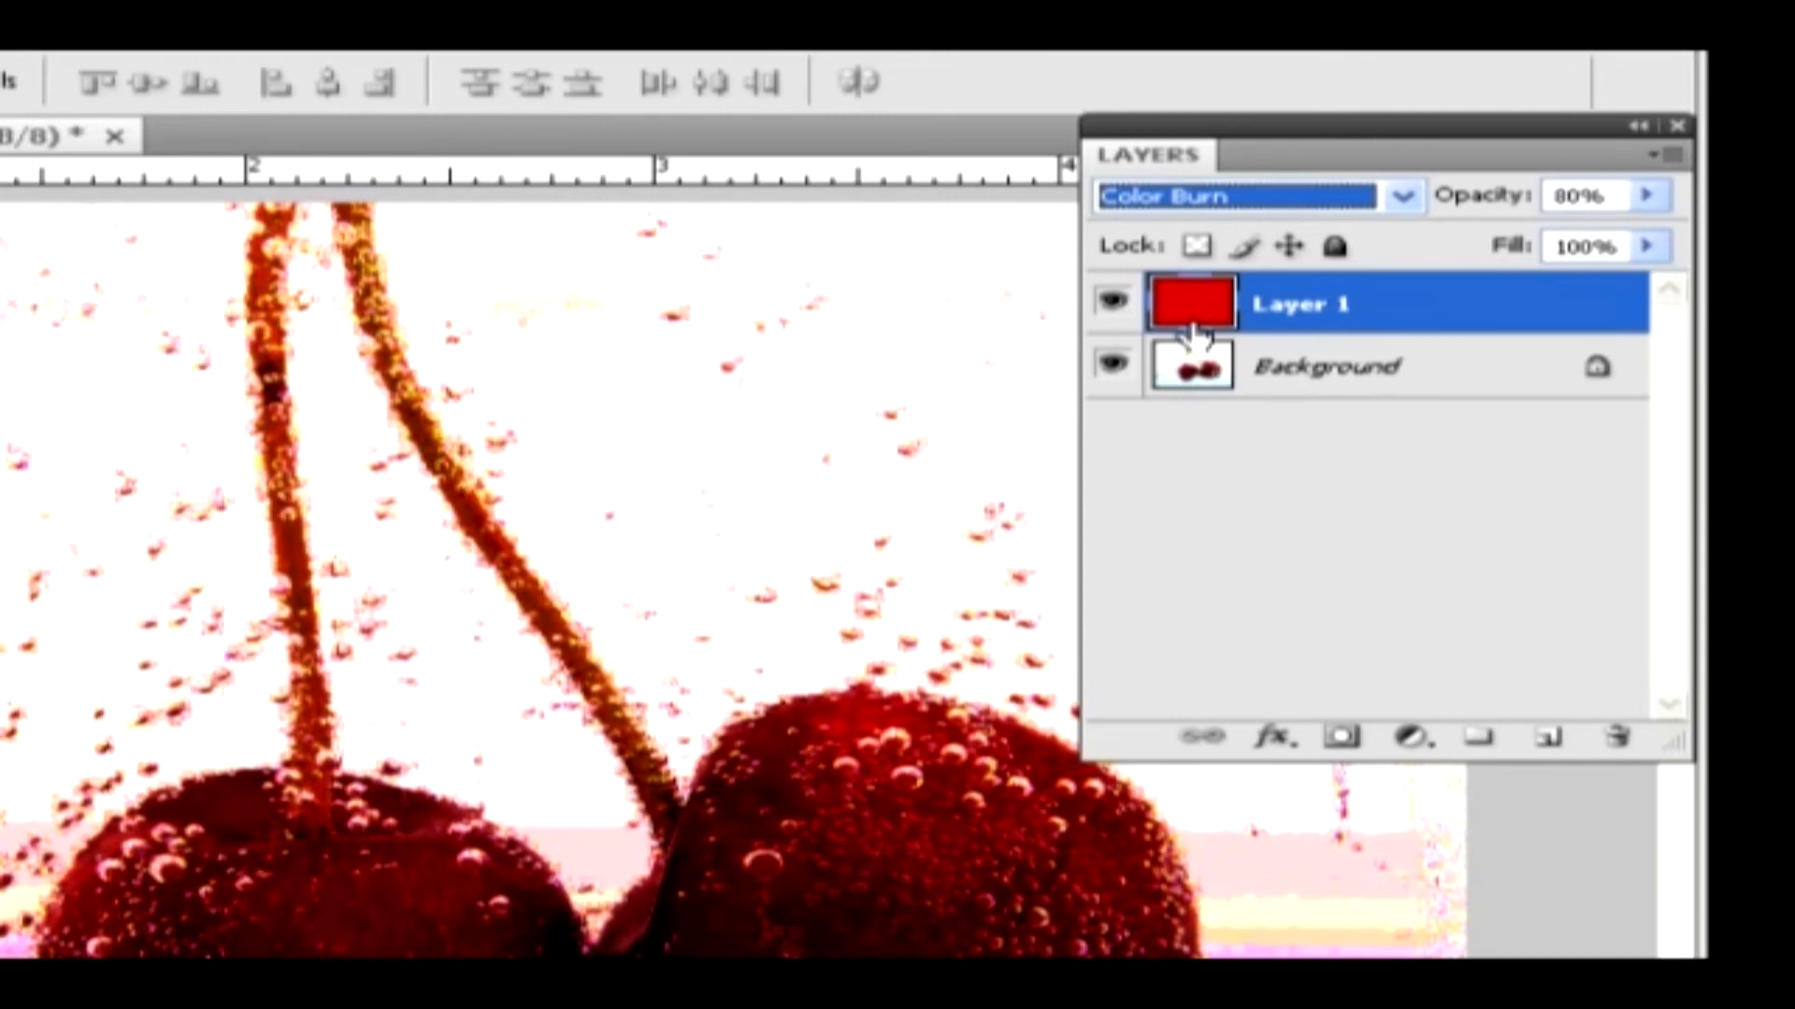
key(Down)
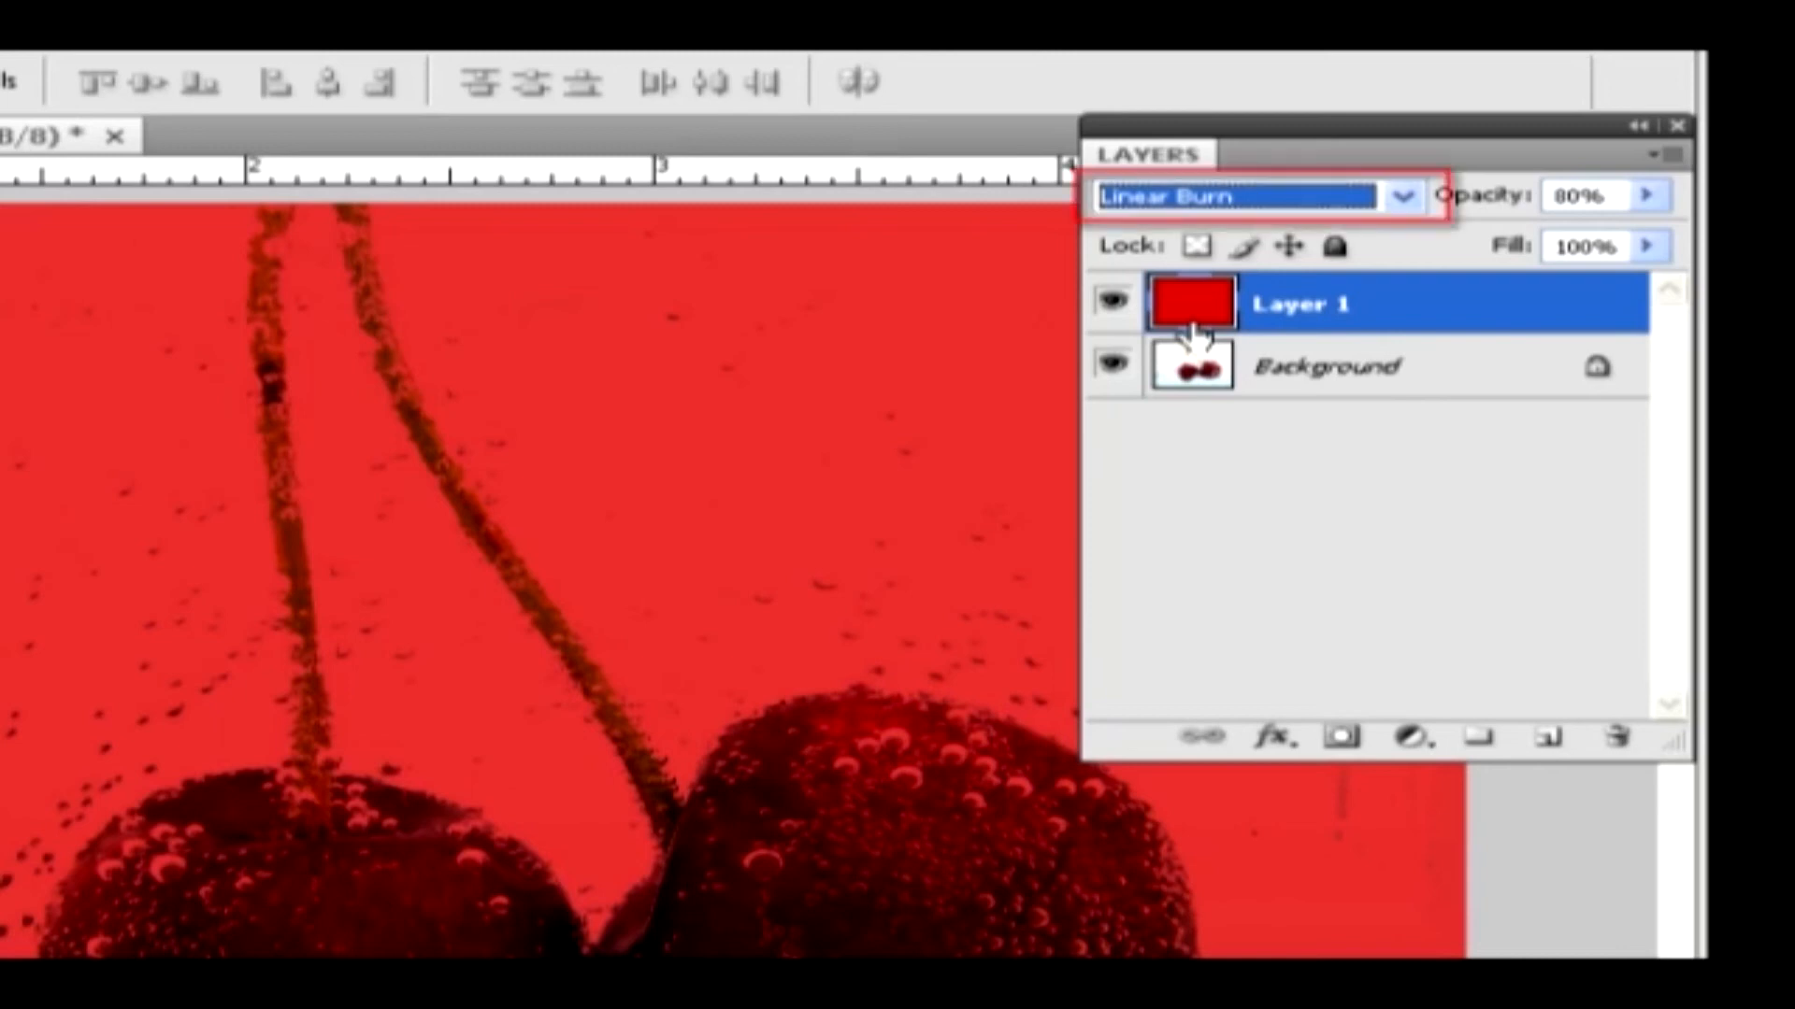
key(Down)
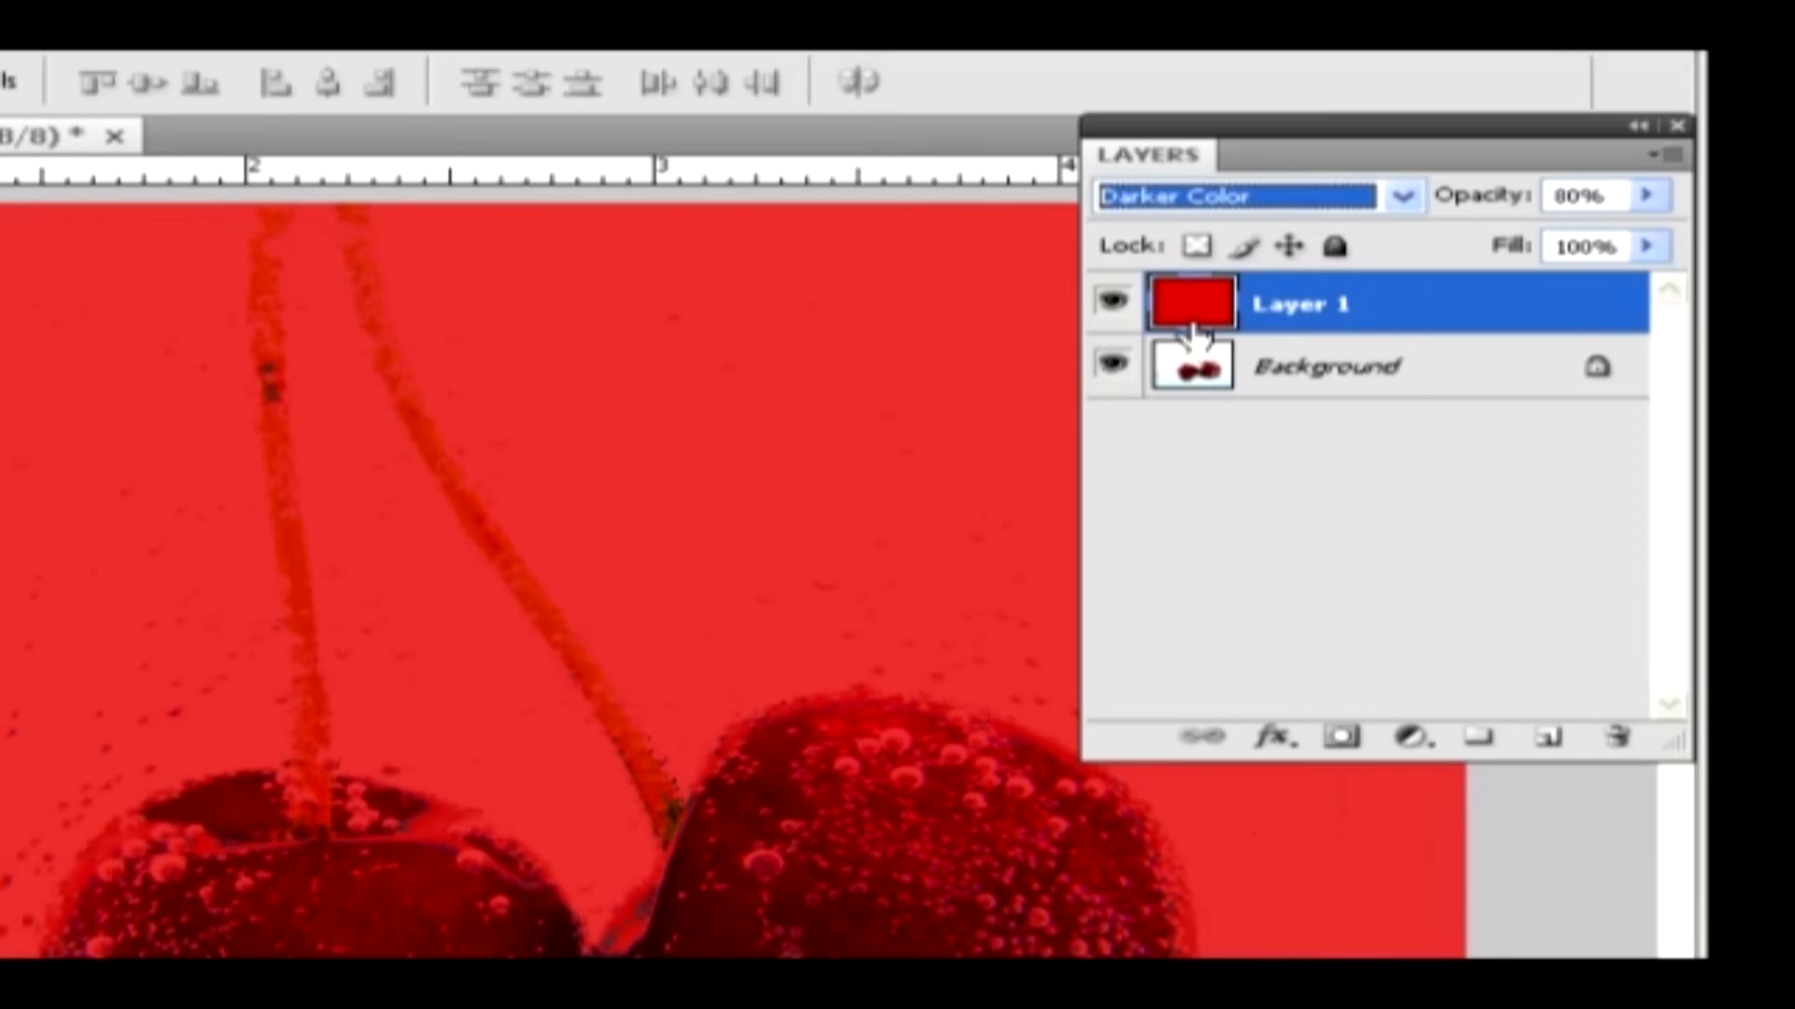
key(Down)
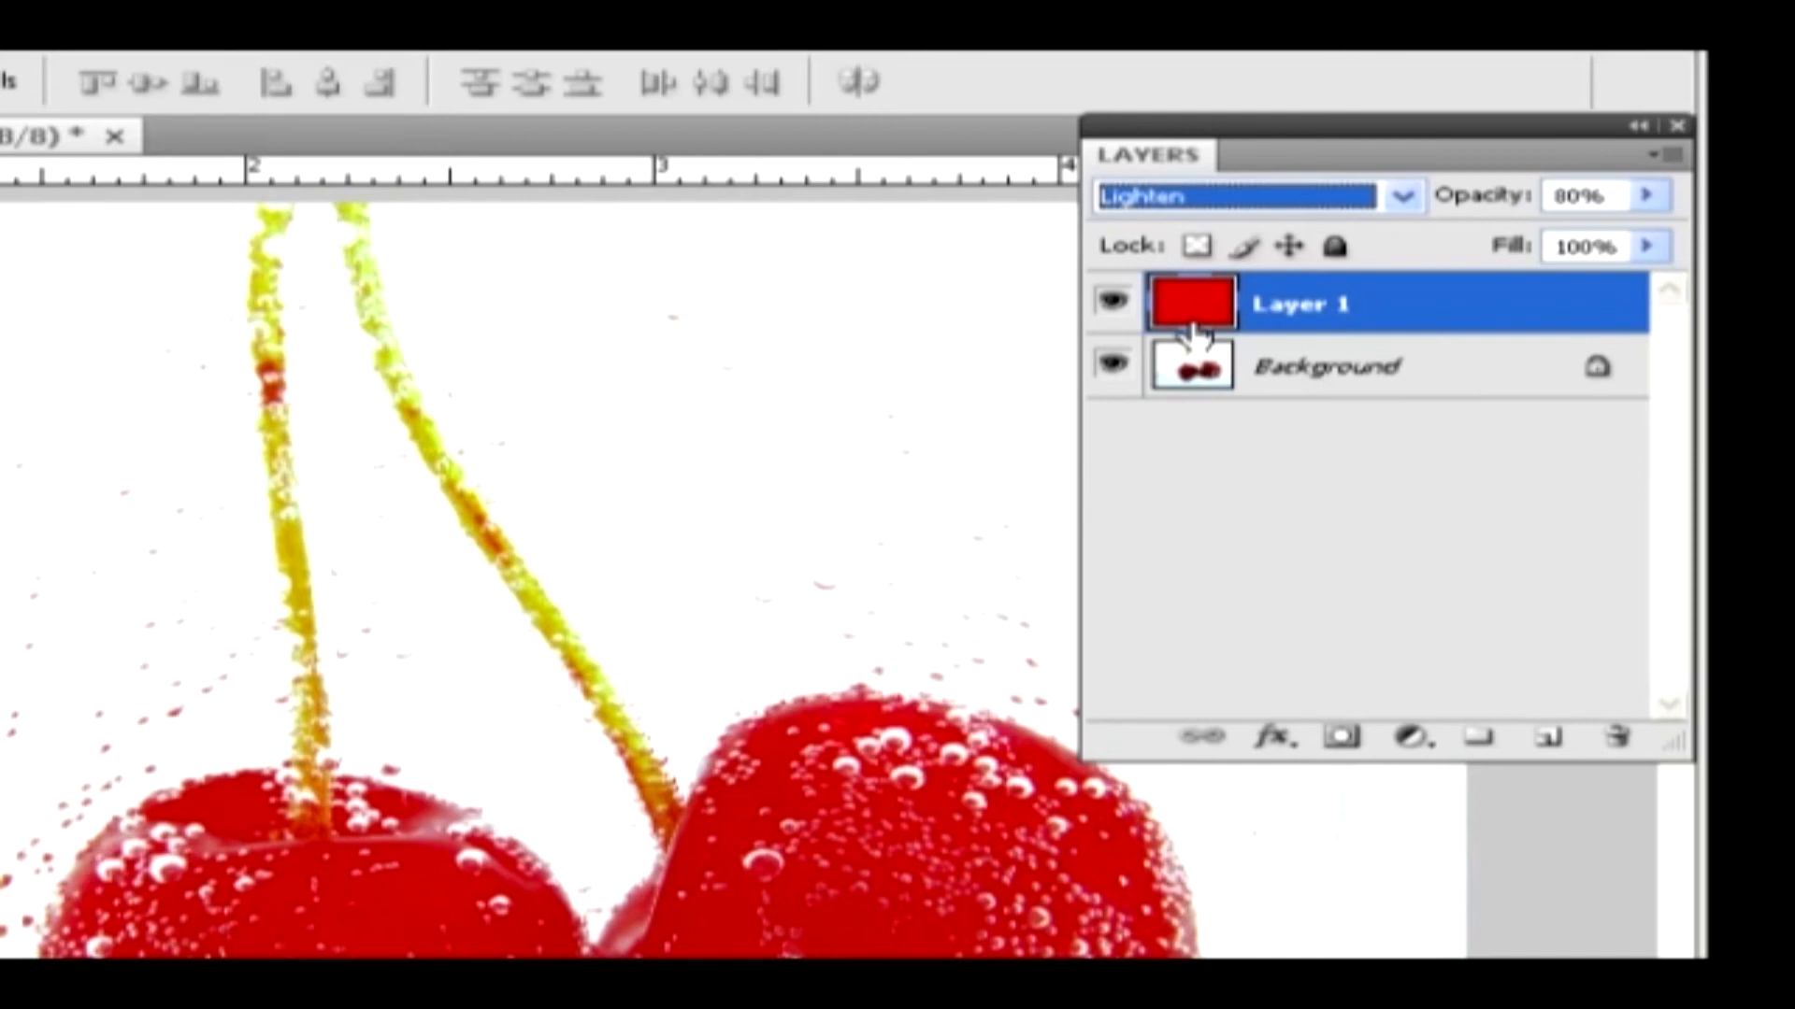
key(Down)
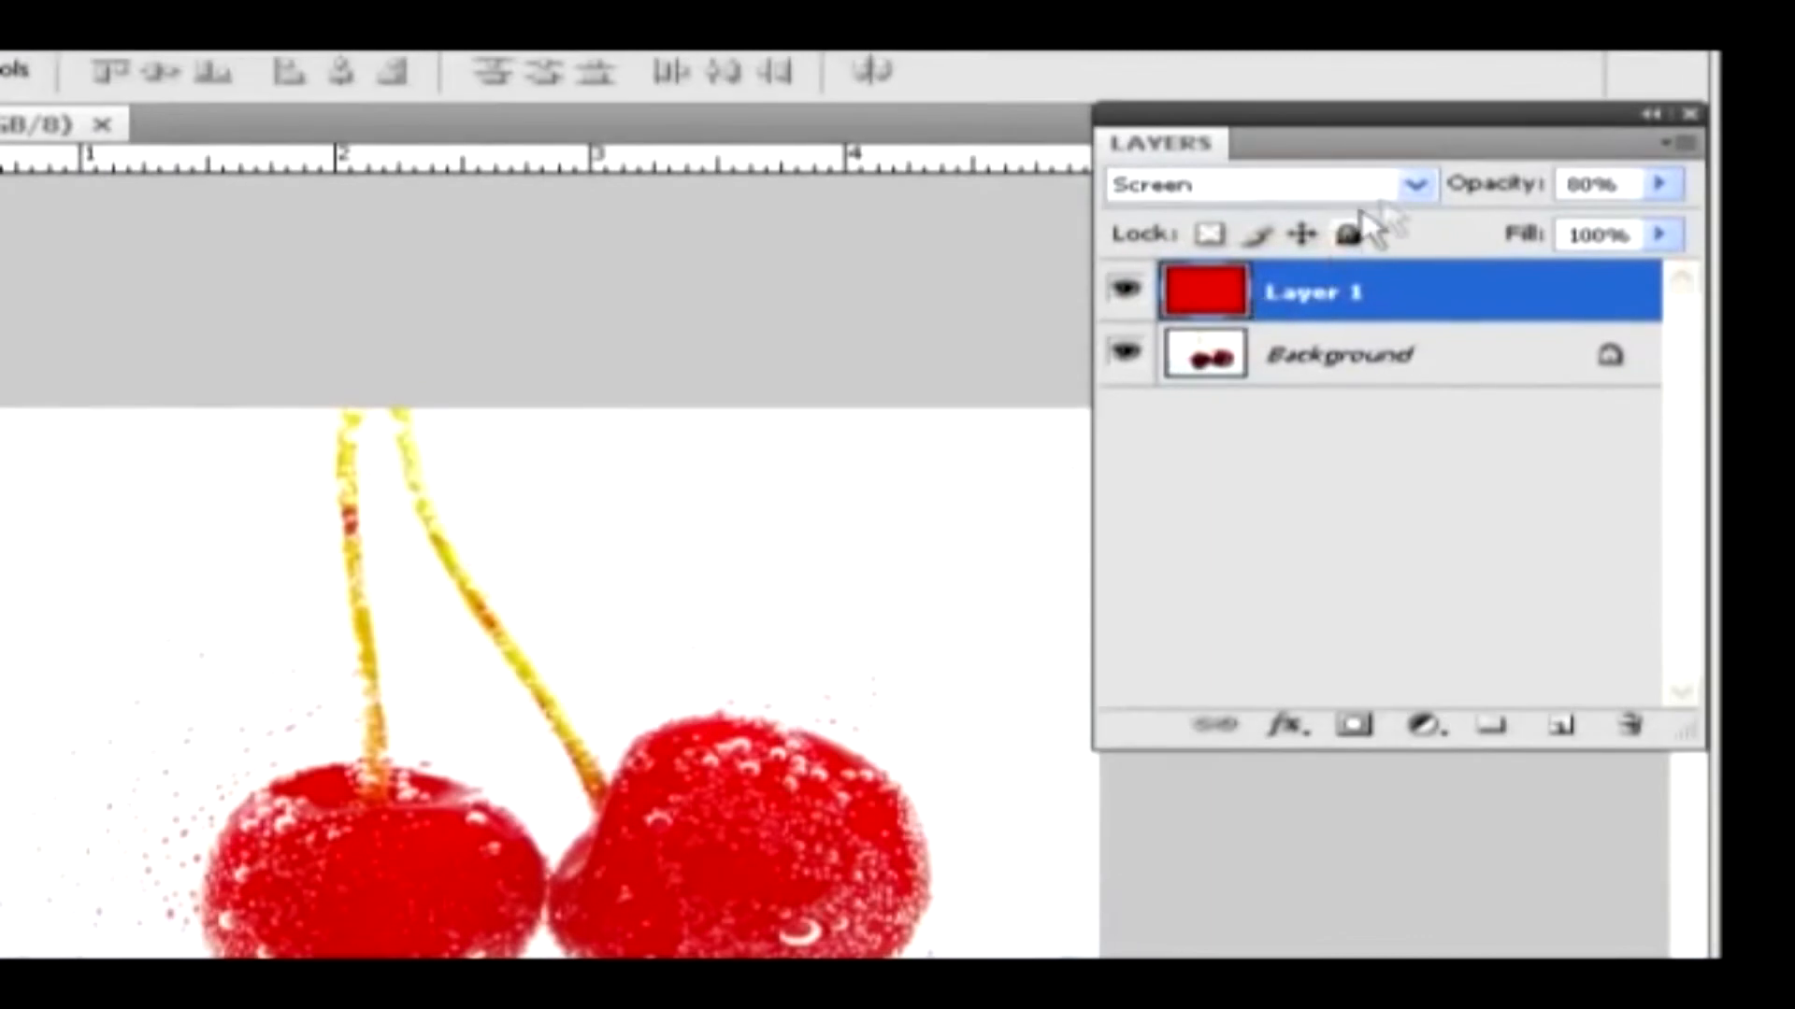
Change the red layer's blend mode to Color Dodge and step on through Linear Dodge (Add) to Lighter Color
click(1502, 212)
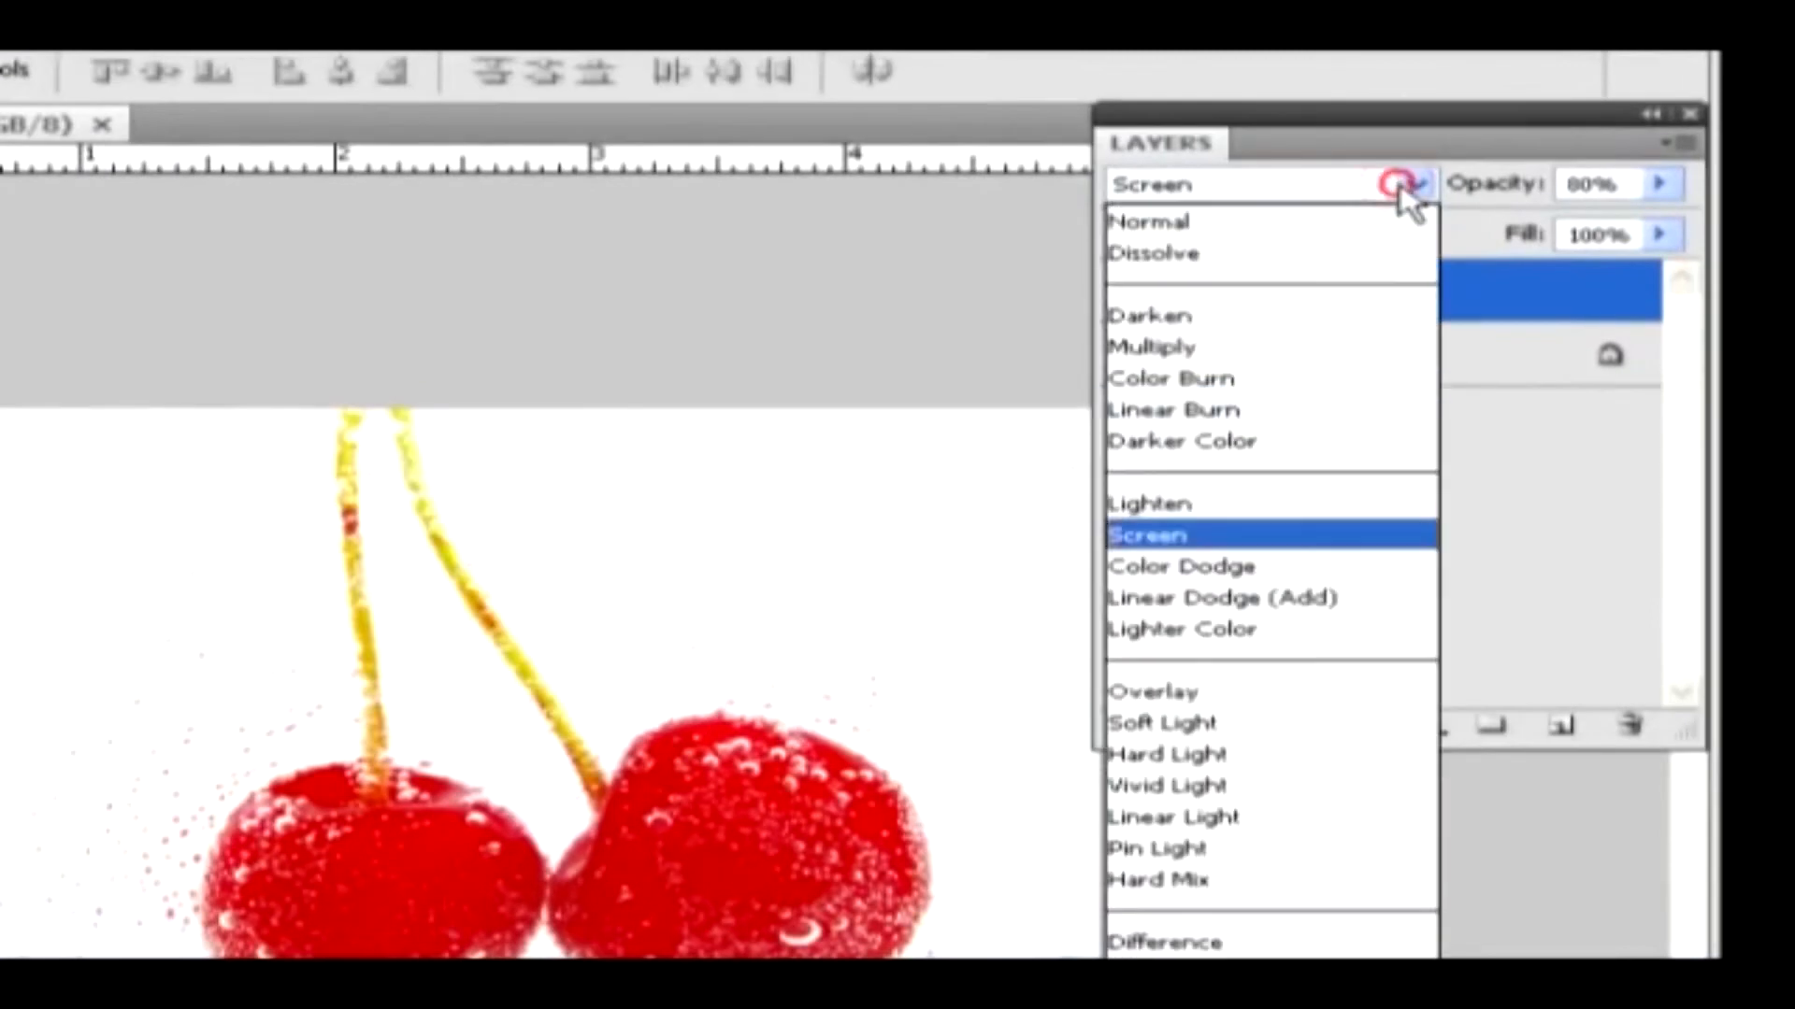
click(1267, 566)
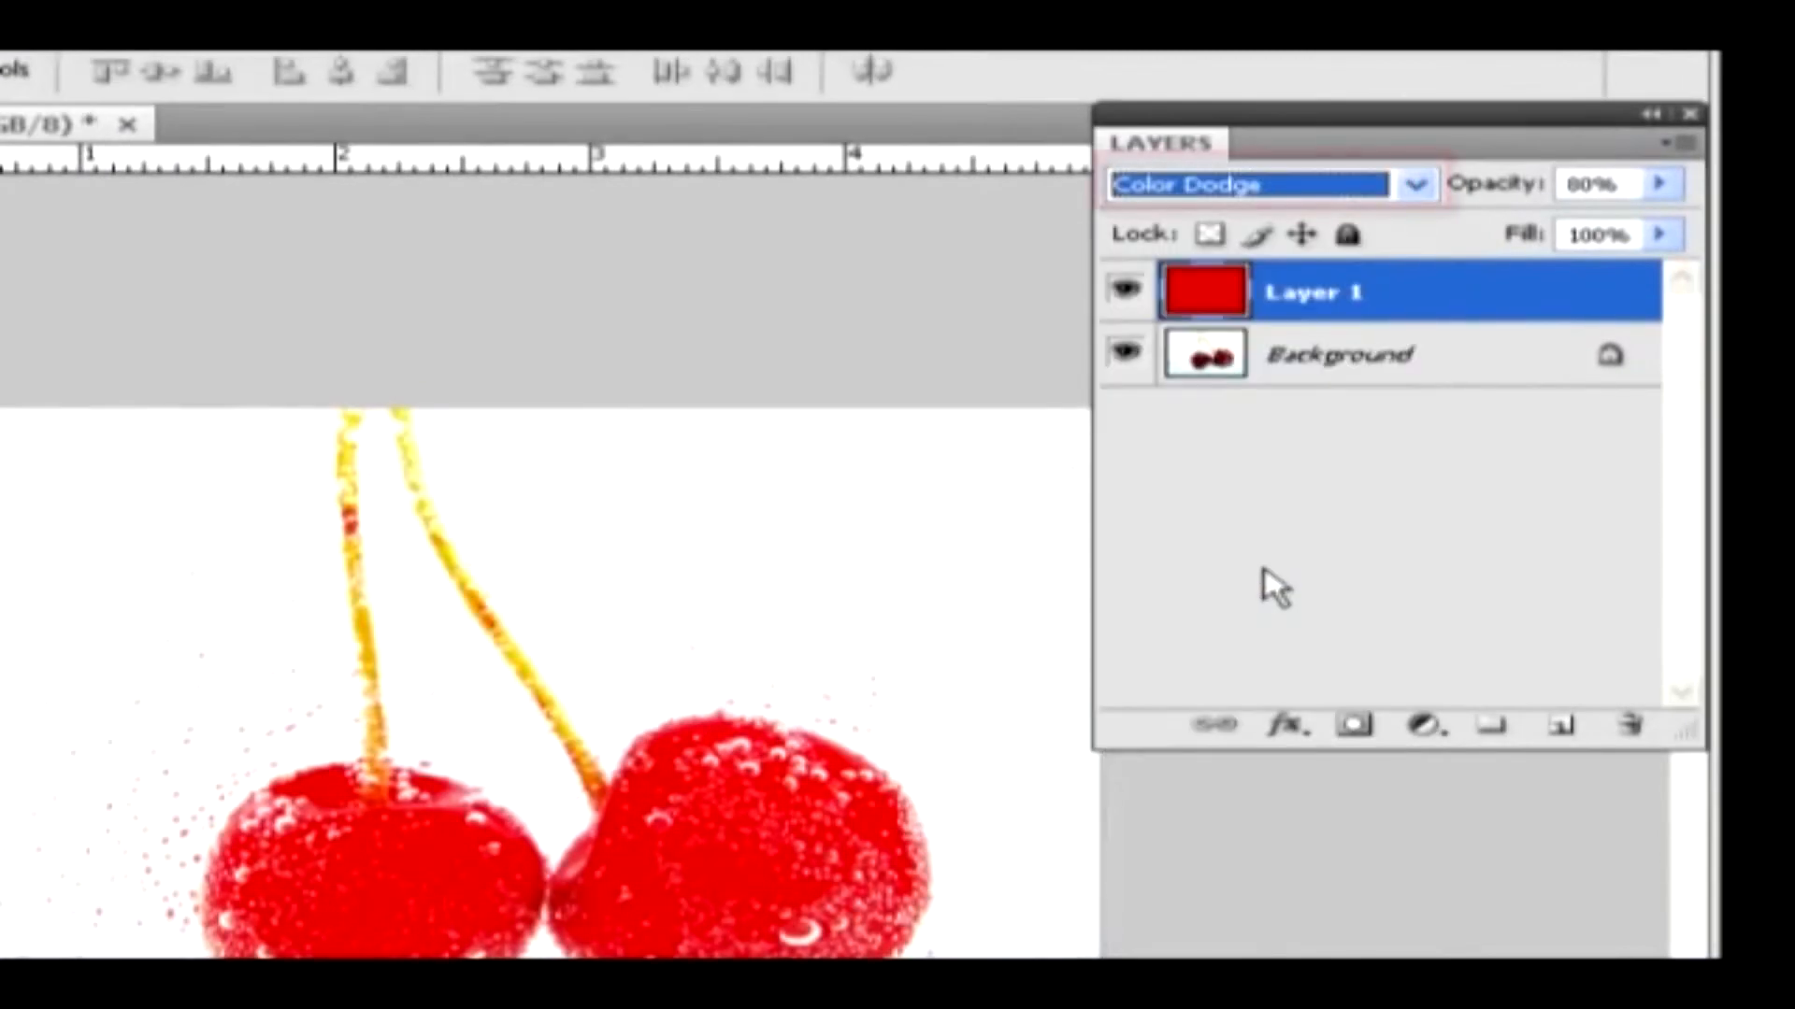
key(Down)
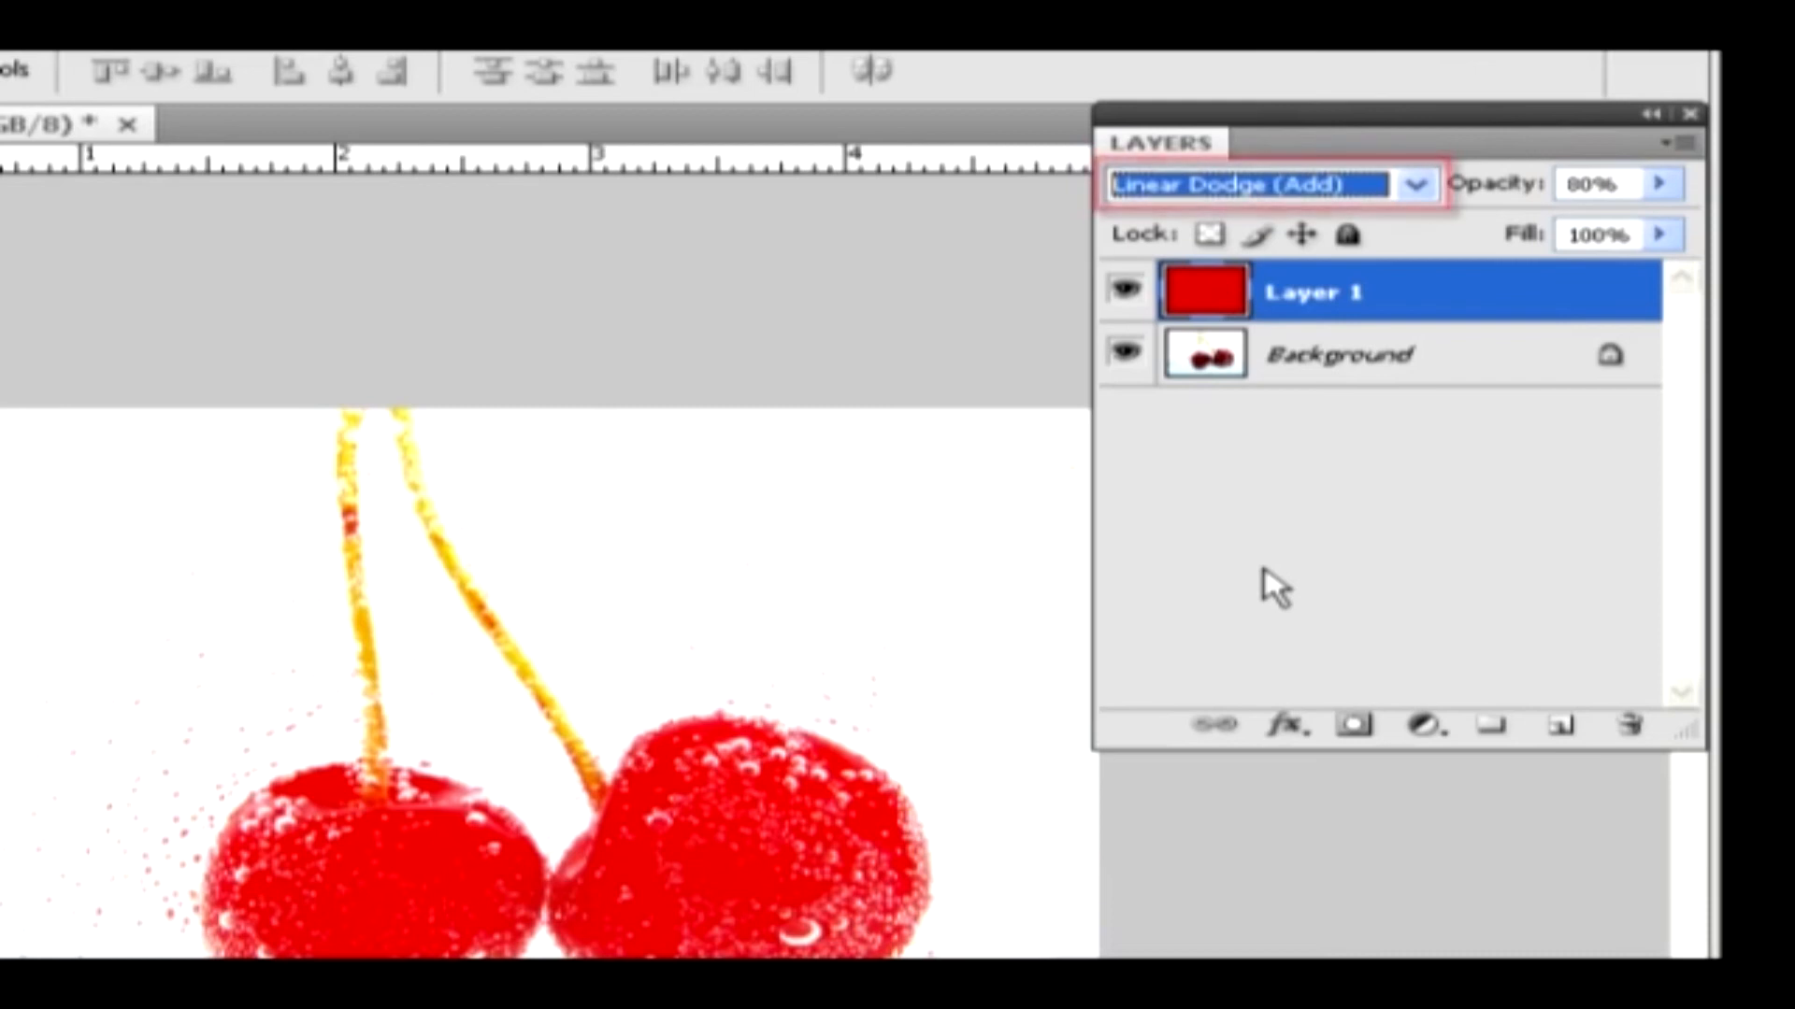
key(Down)
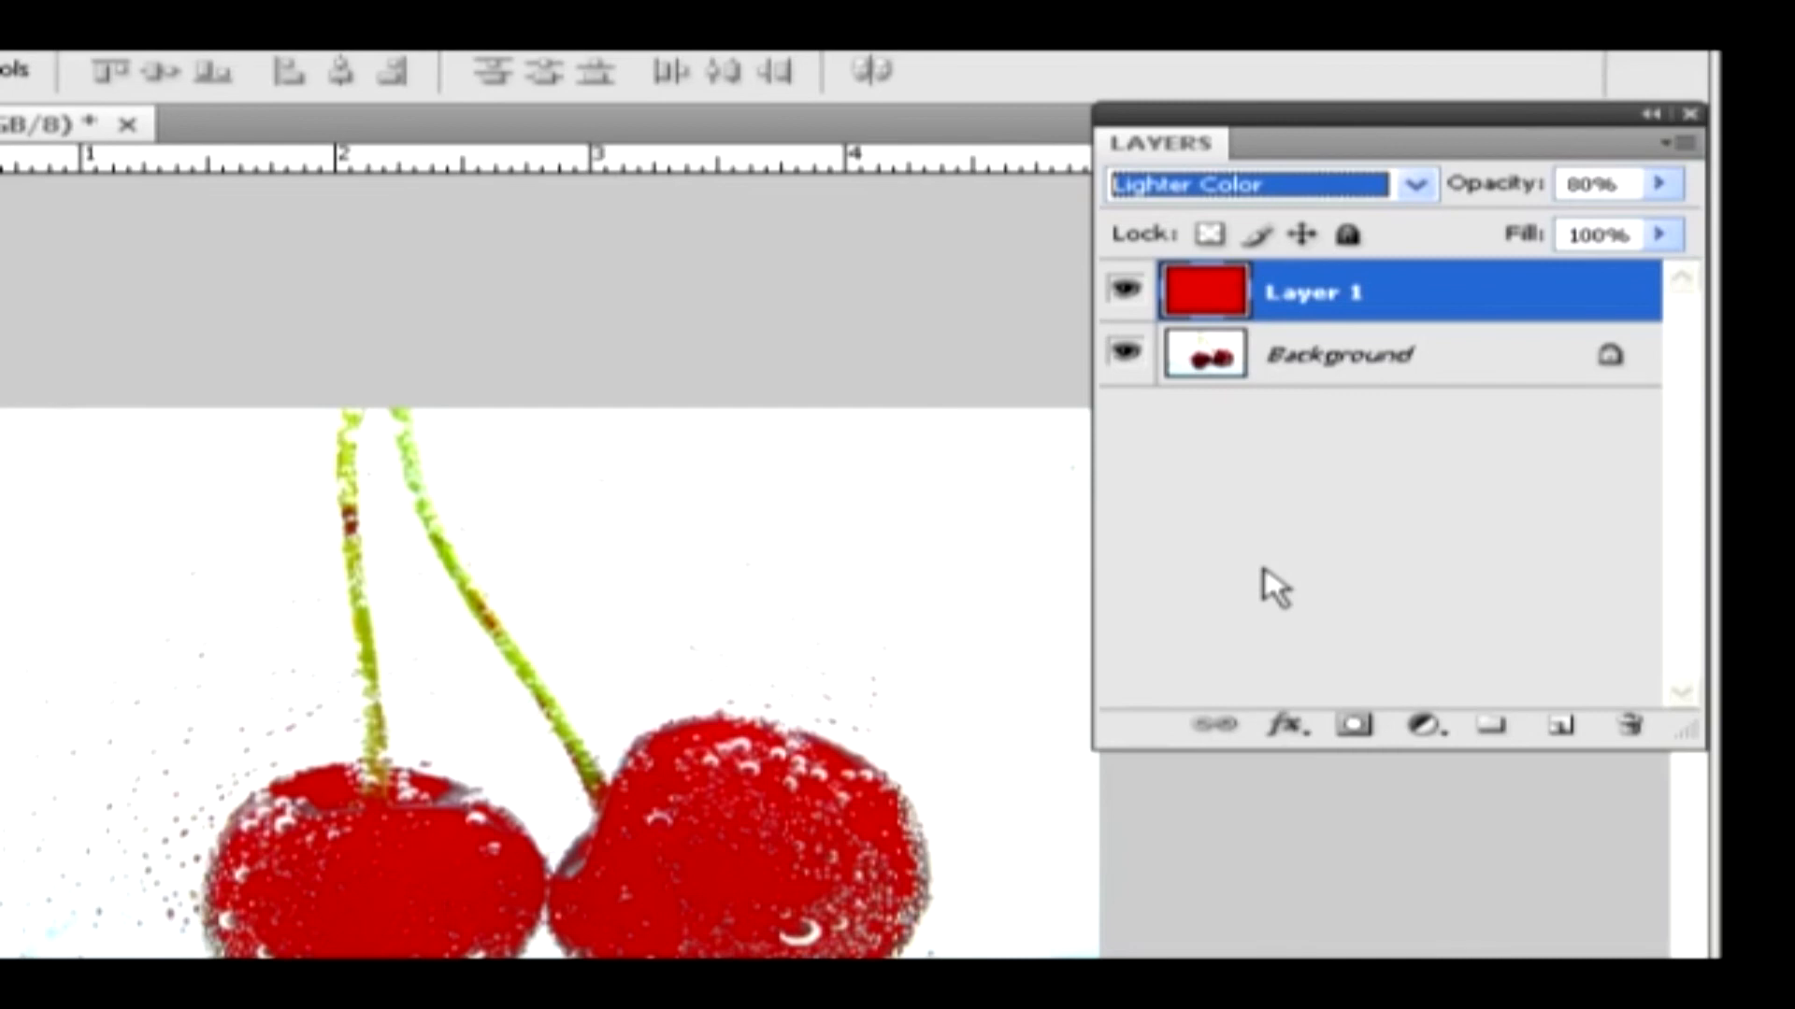
Create a new layer above the red layer and fill it with a light cyan foreground color
click(1559, 725)
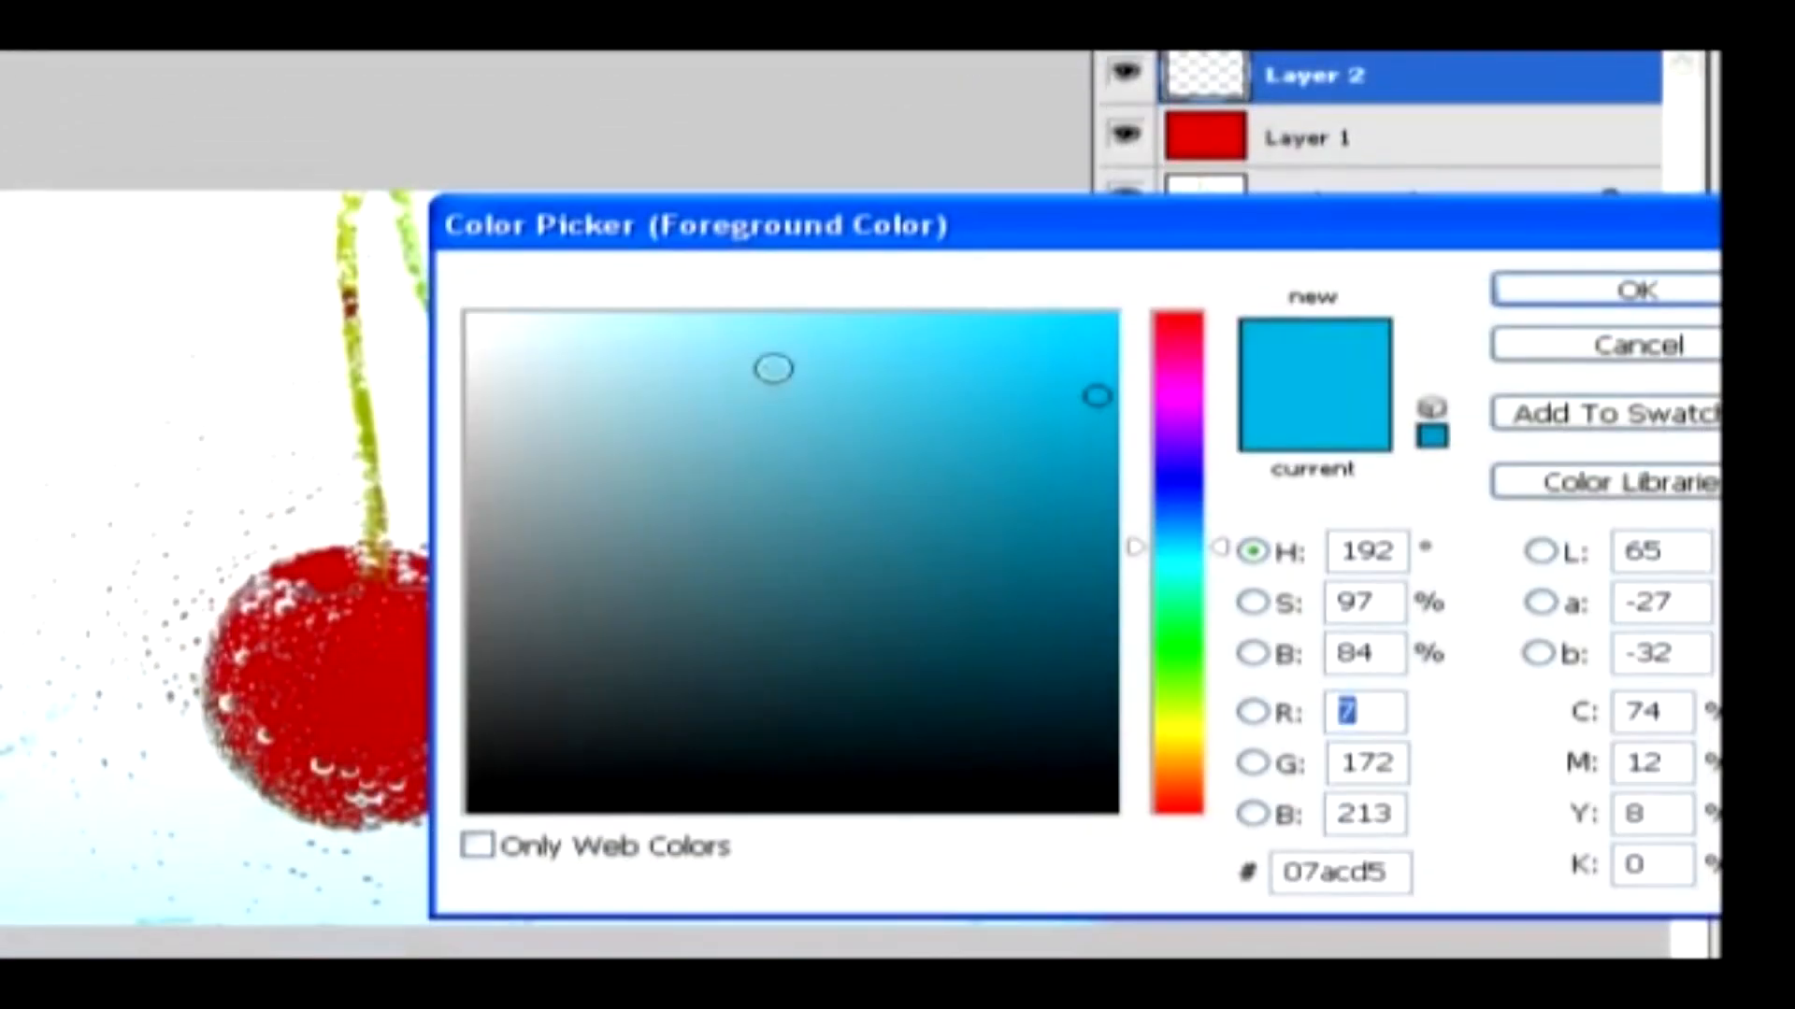
drag(771, 365, 720, 313)
click(1503, 290)
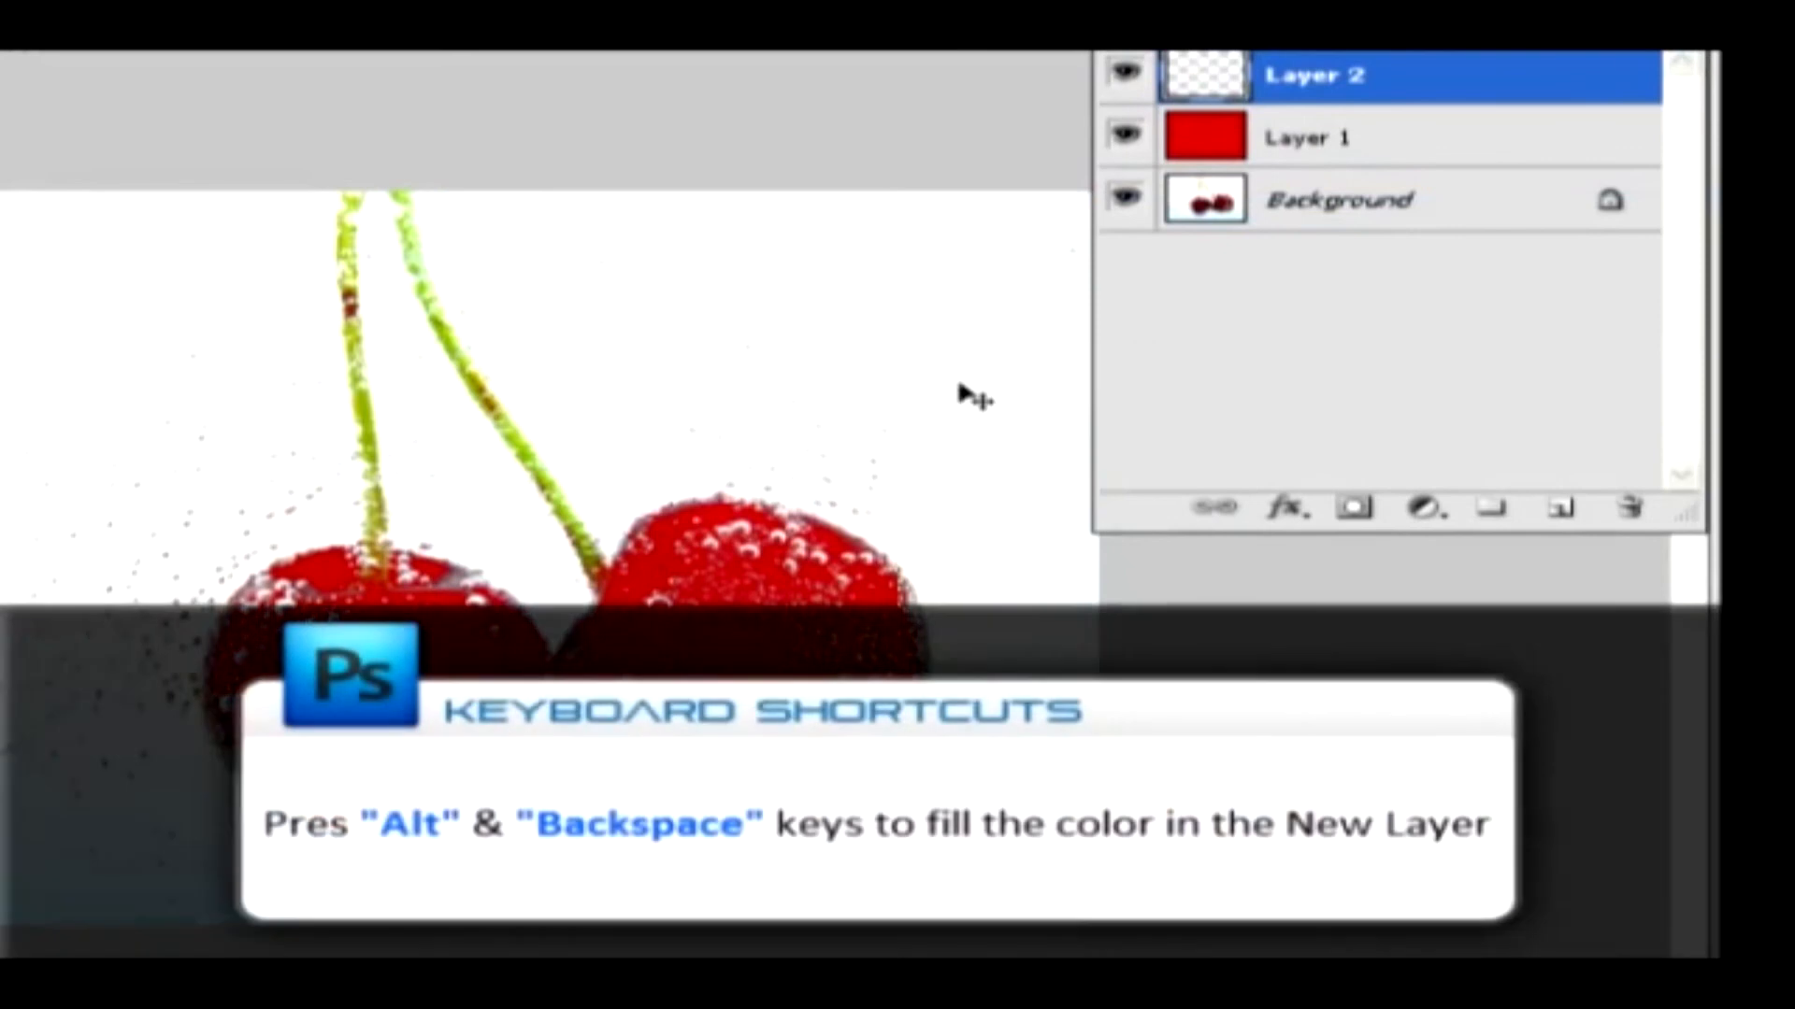
key(alt+BackSpace)
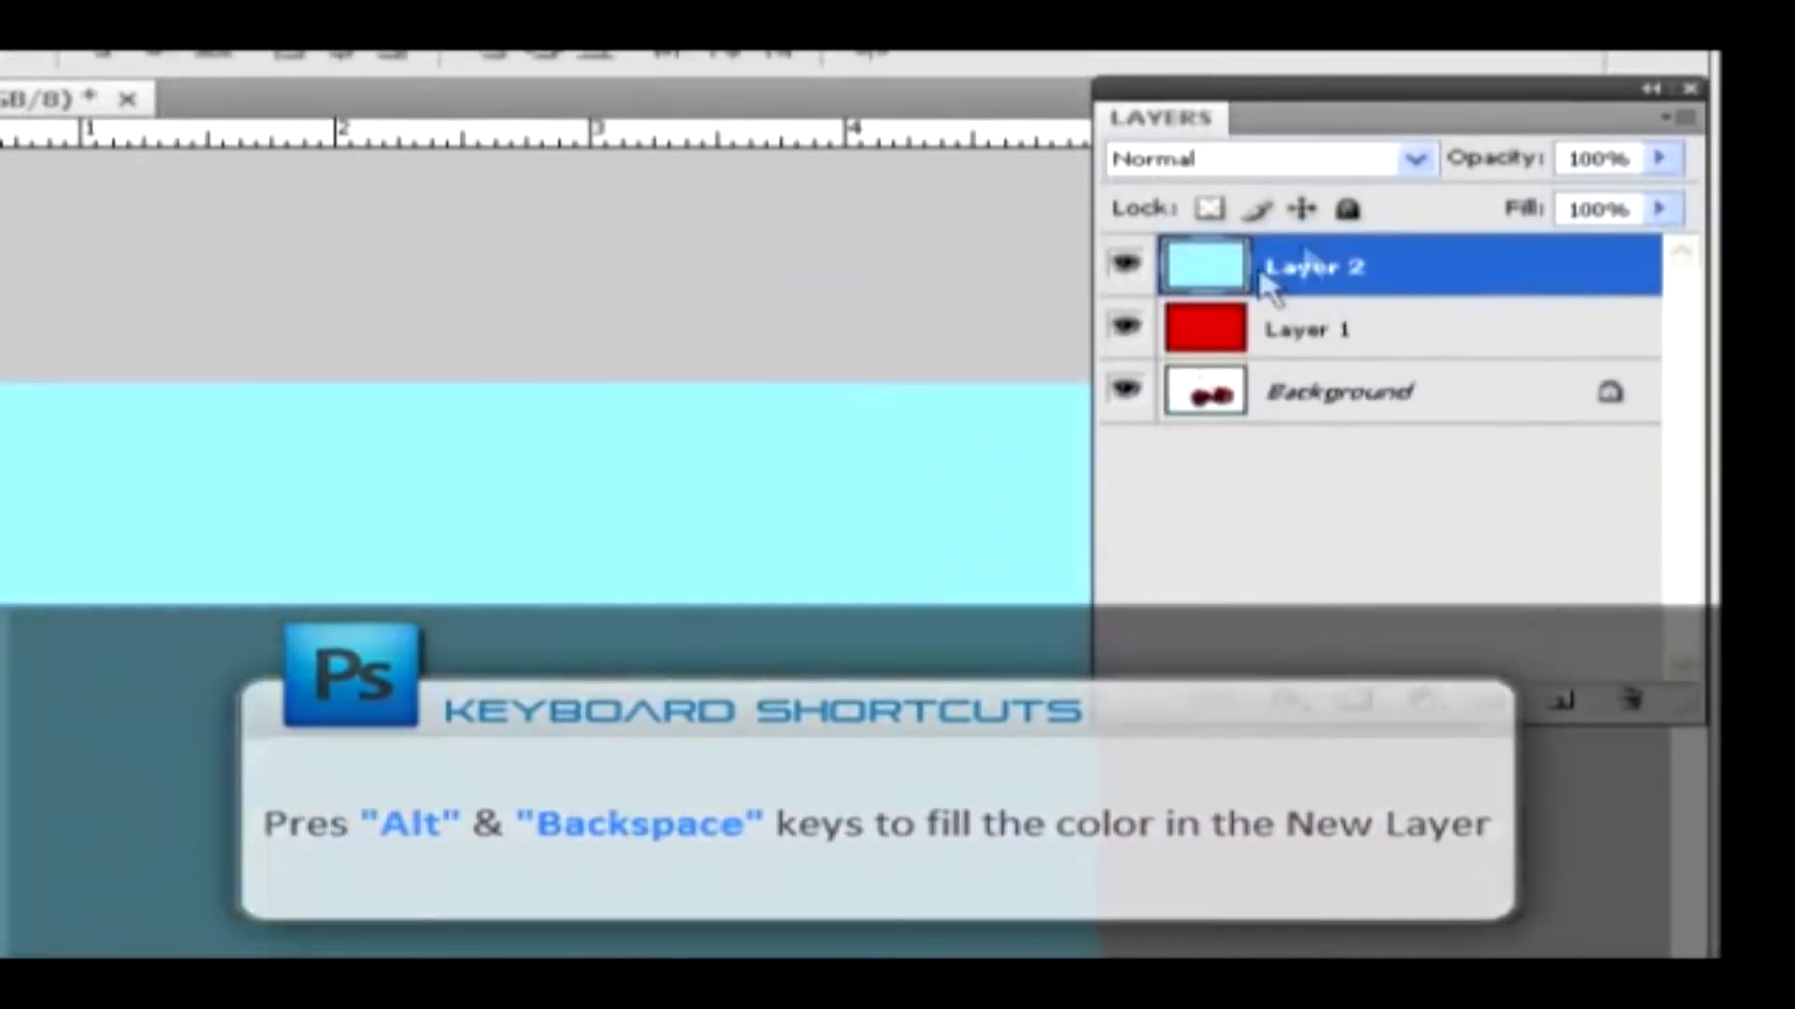
Set the cyan layer's blend mode to Lighter Color and step on to Overlay
click(1416, 159)
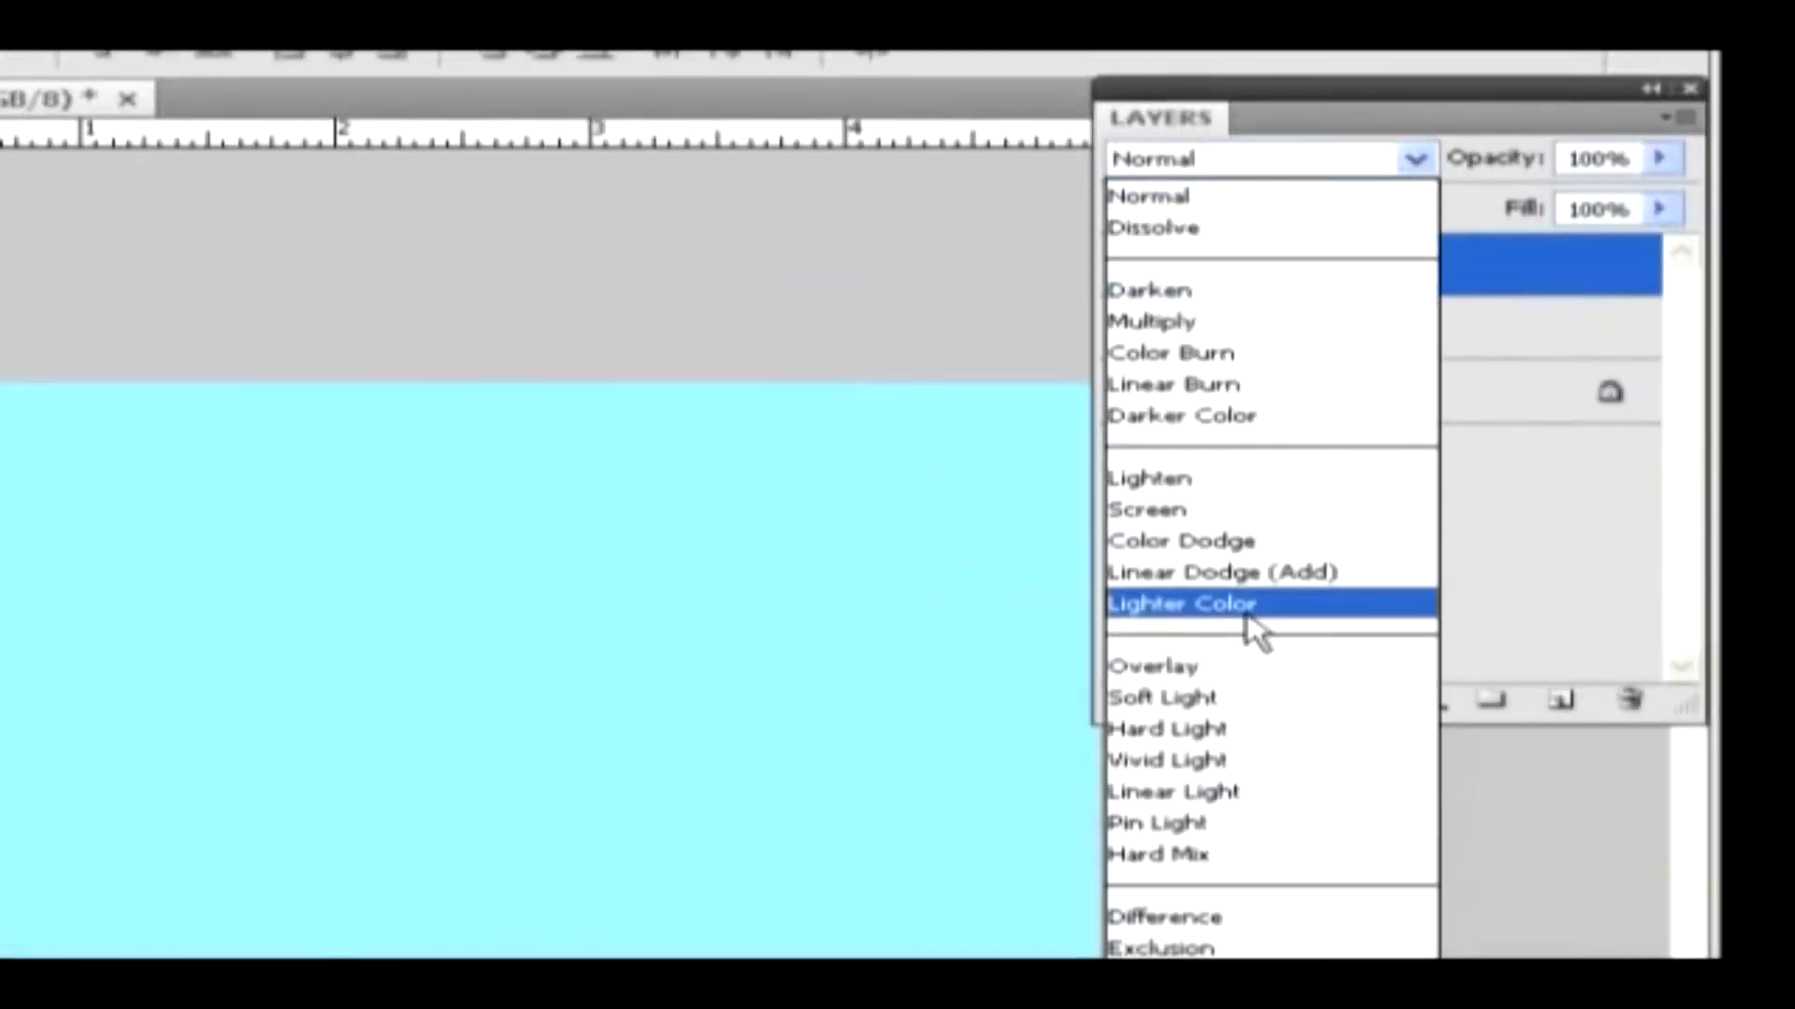
click(1250, 608)
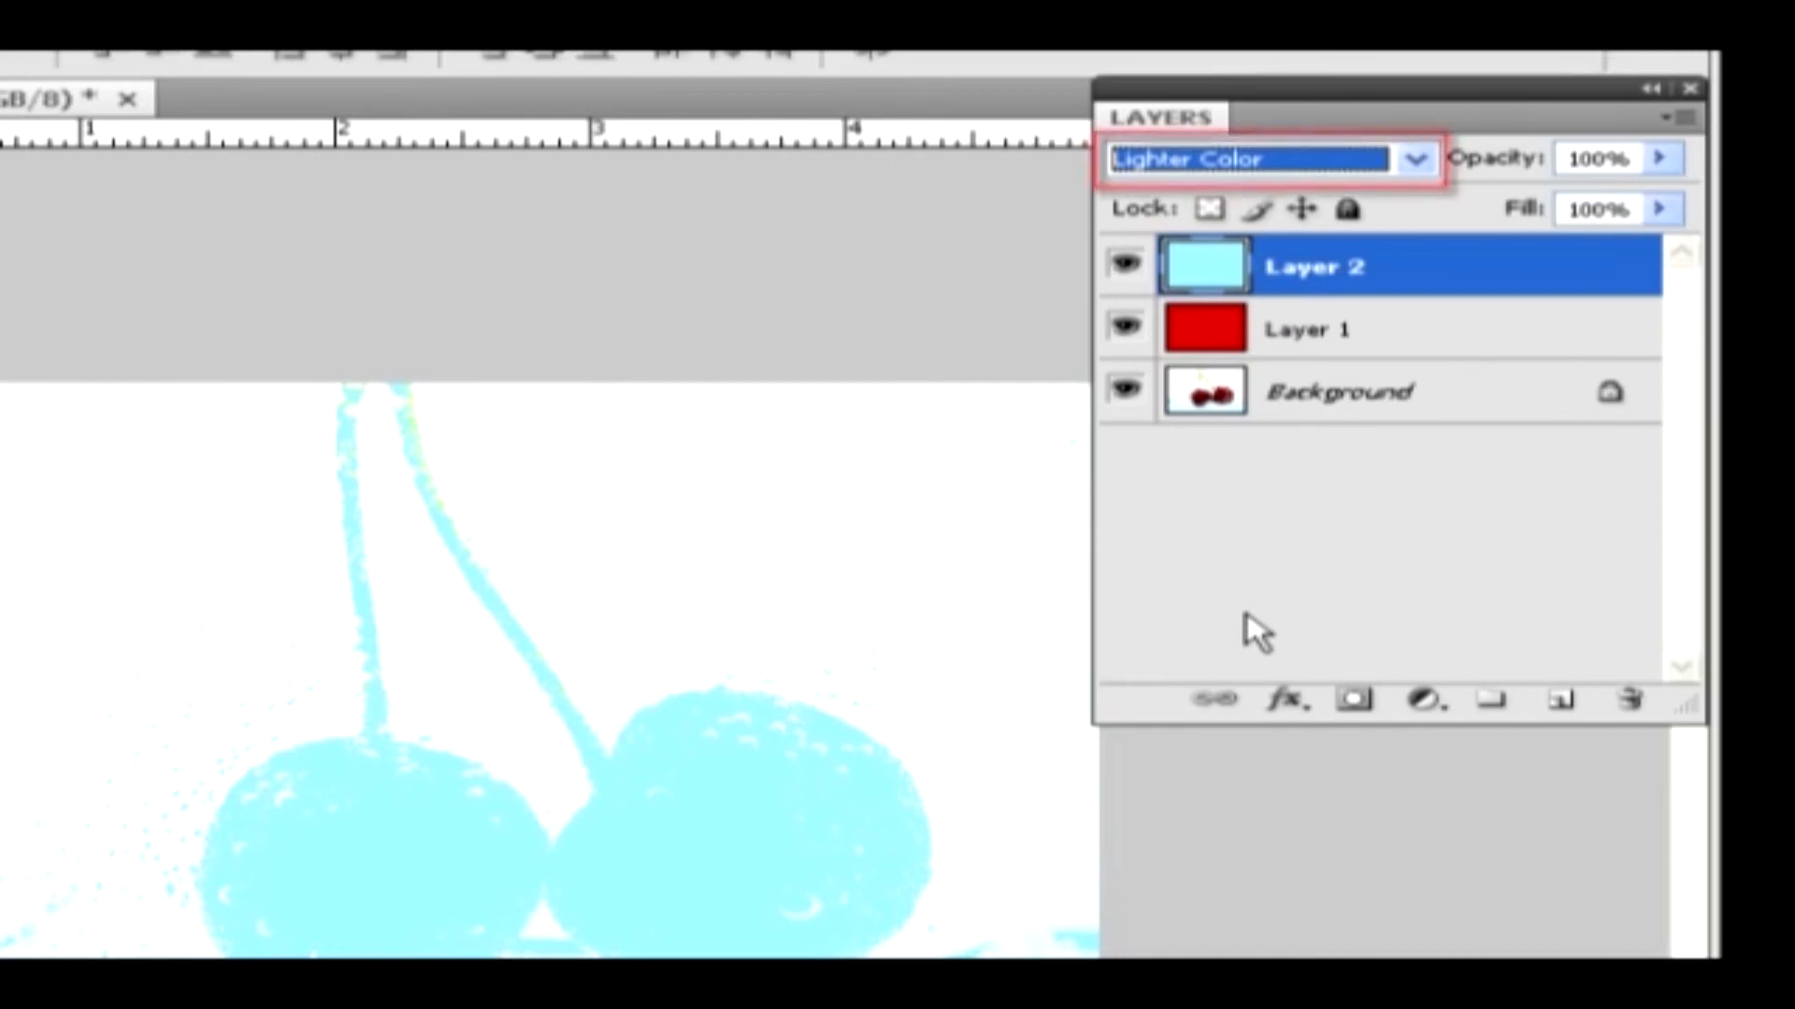
key(Down)
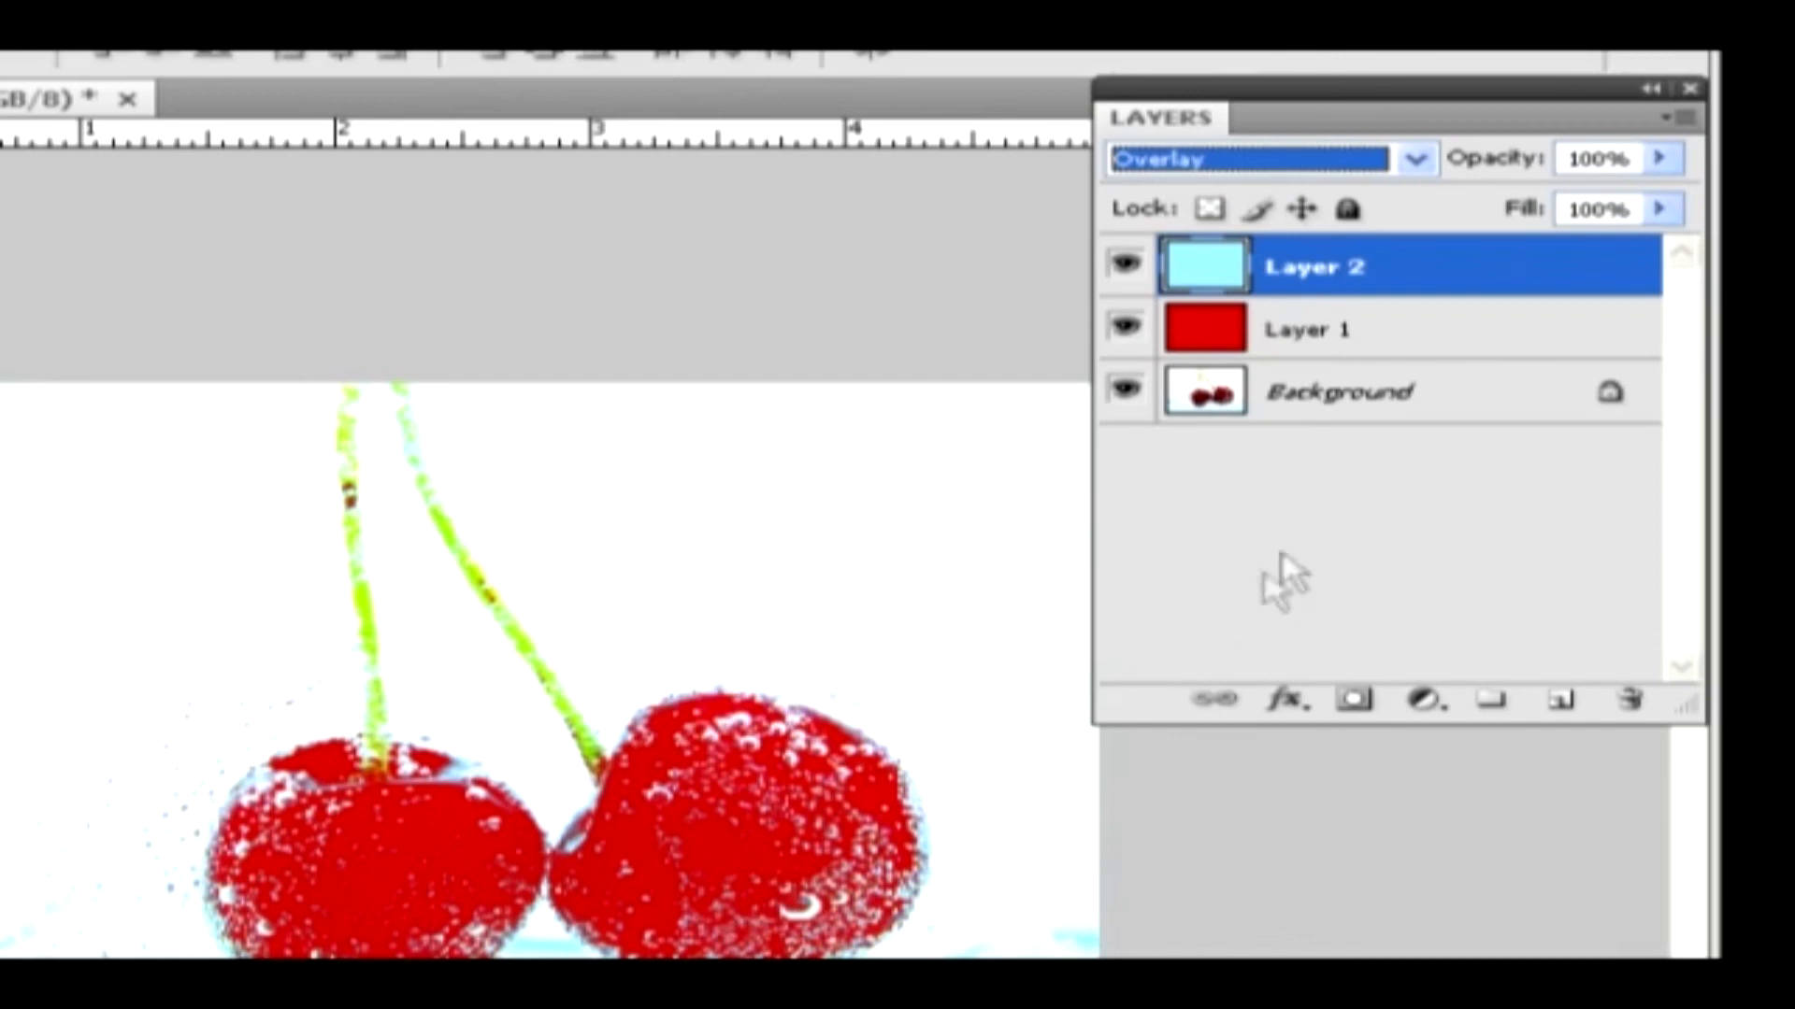
Delete the cyan layer above the red layer
right_click(1408, 265)
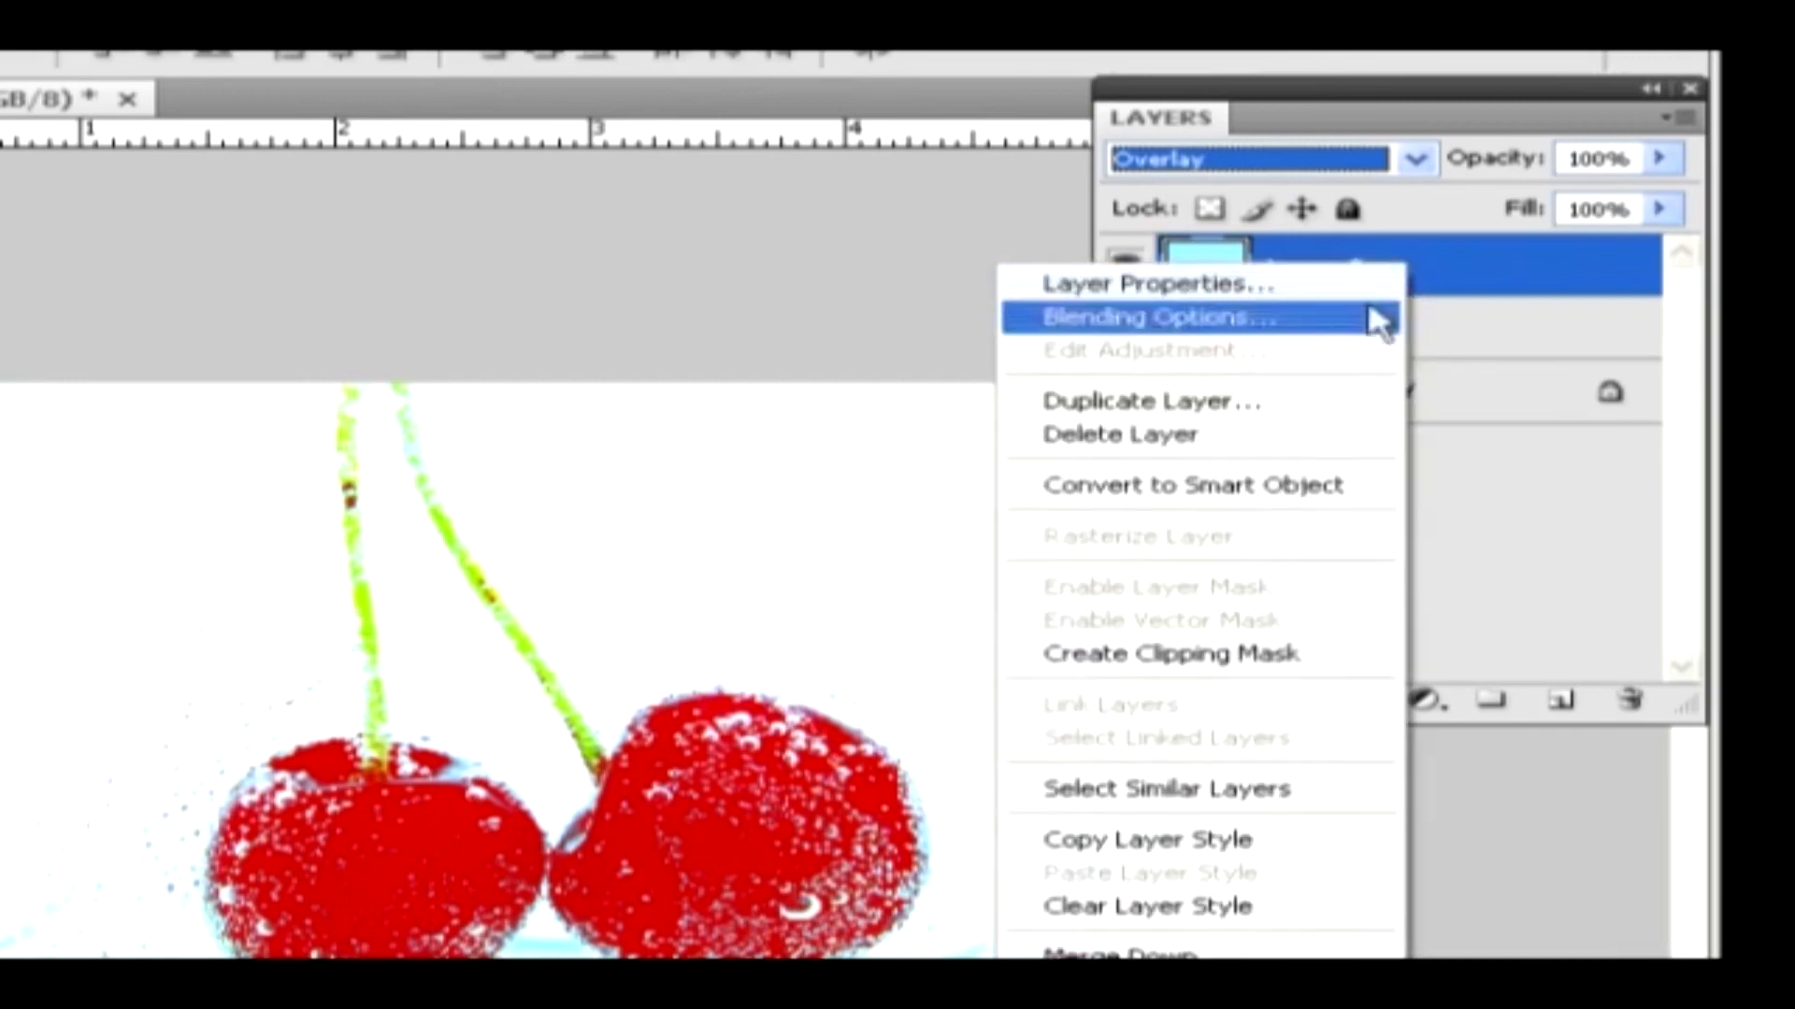
click(1286, 433)
click(388, 498)
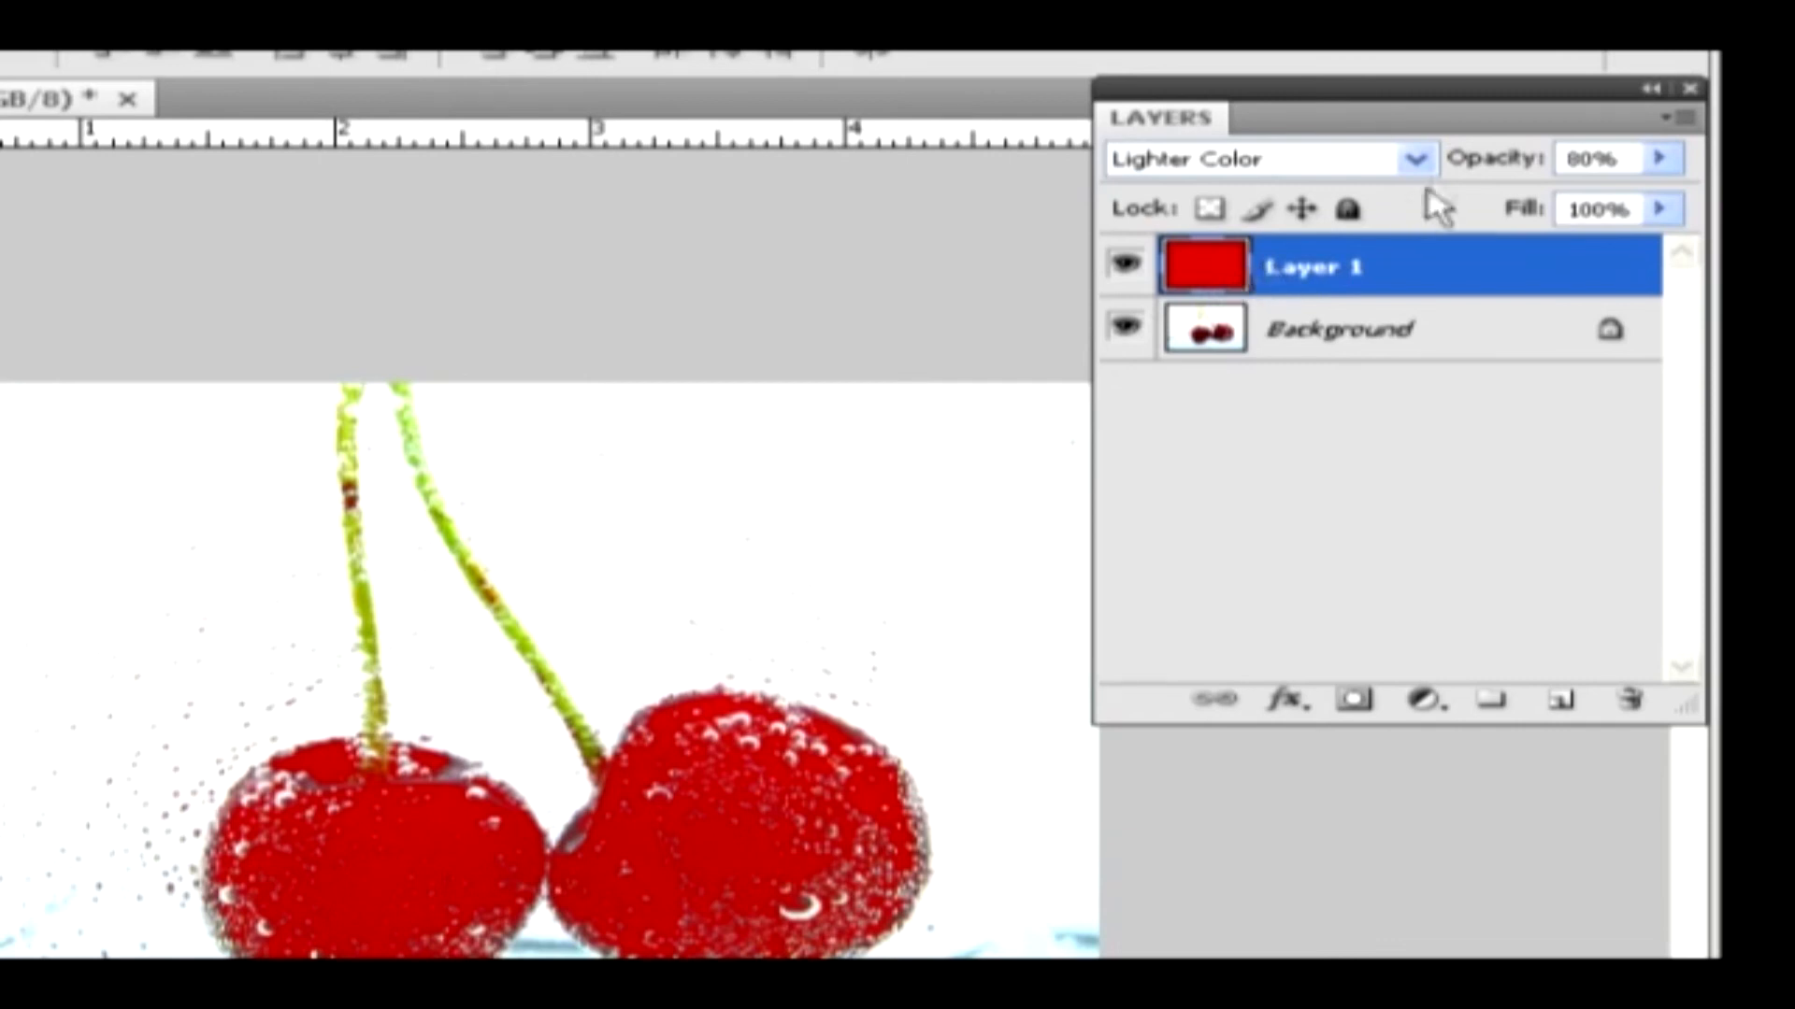
Change the red layer's blend mode to Soft Light and step on through Hard Light and Vivid Light to Linear Light
click(1417, 161)
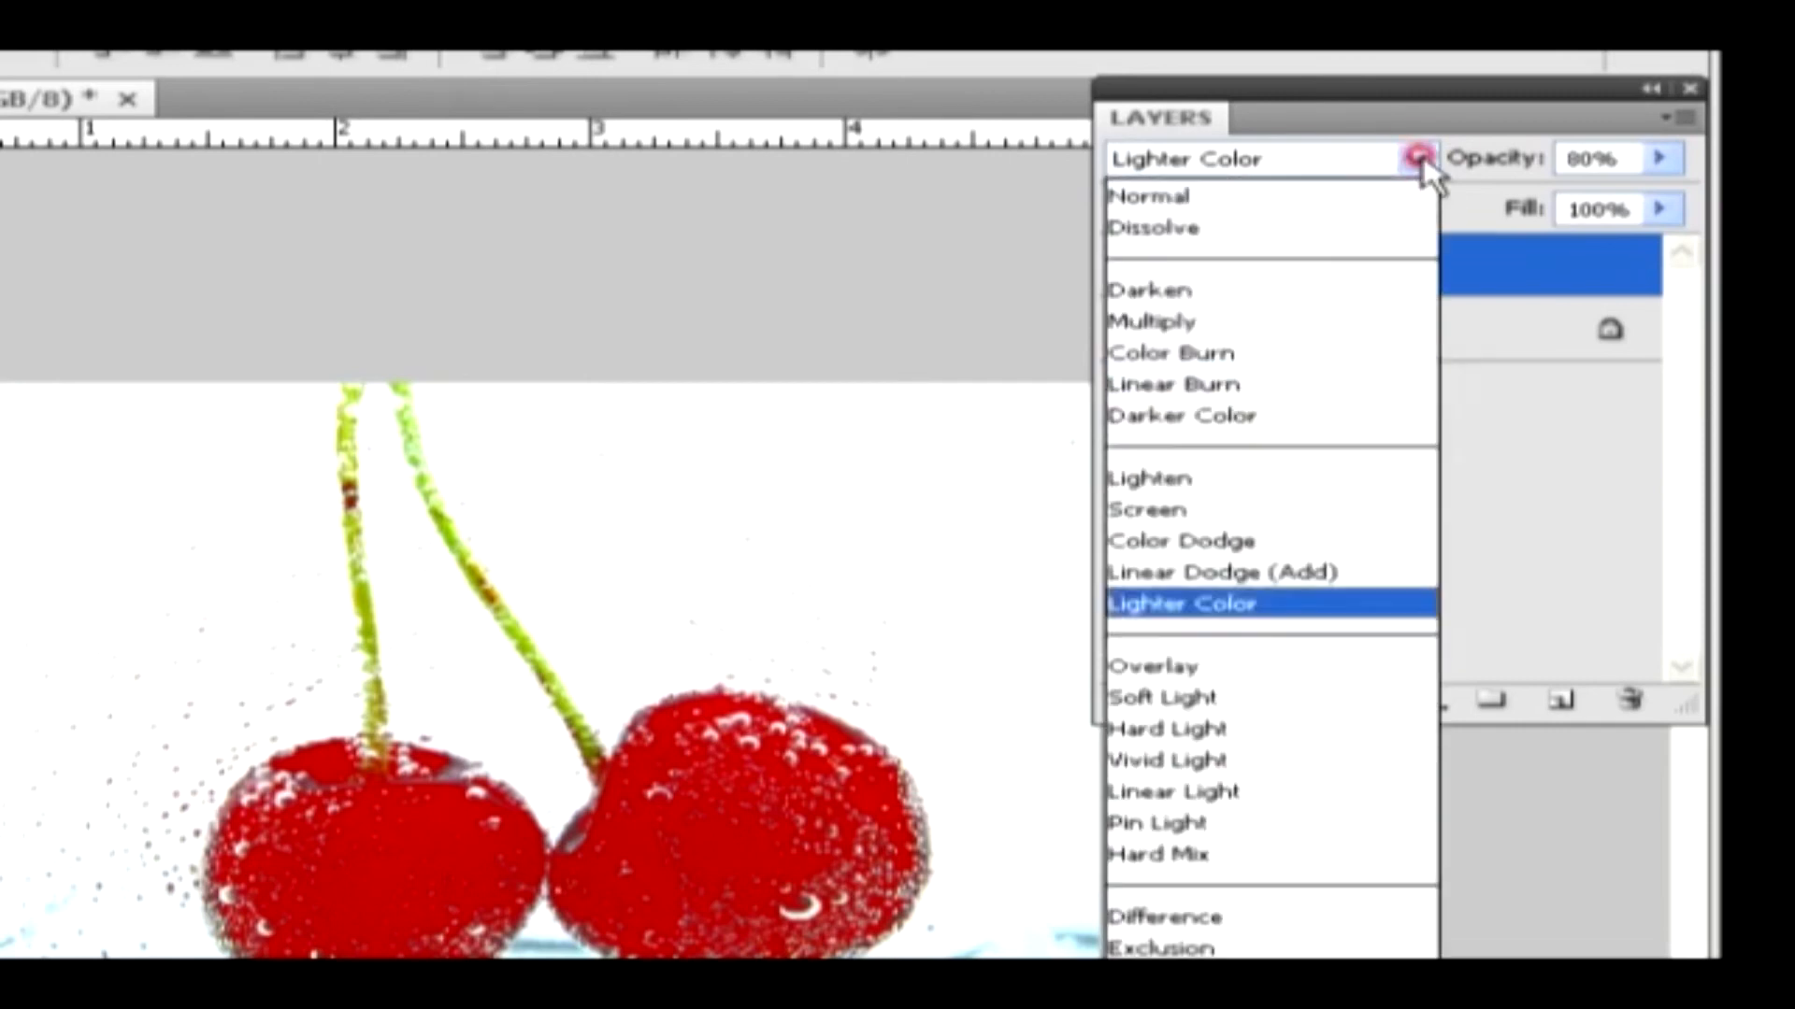
click(1264, 699)
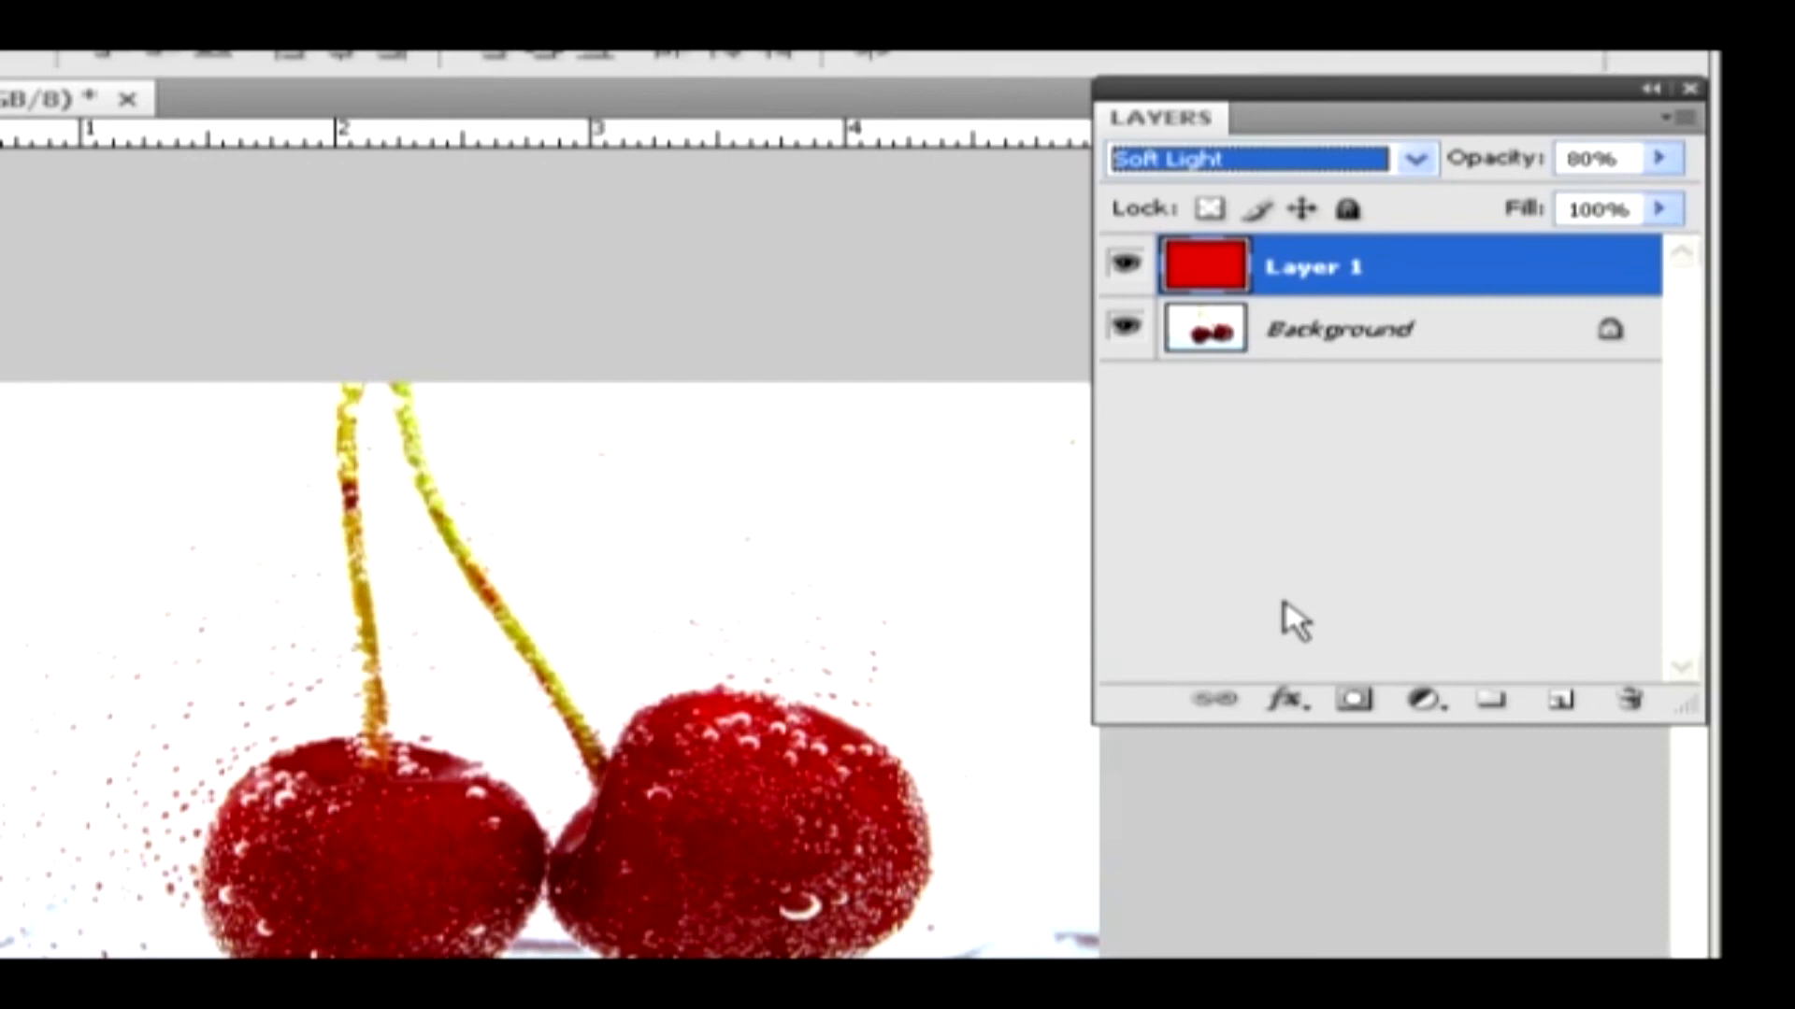
key(Down)
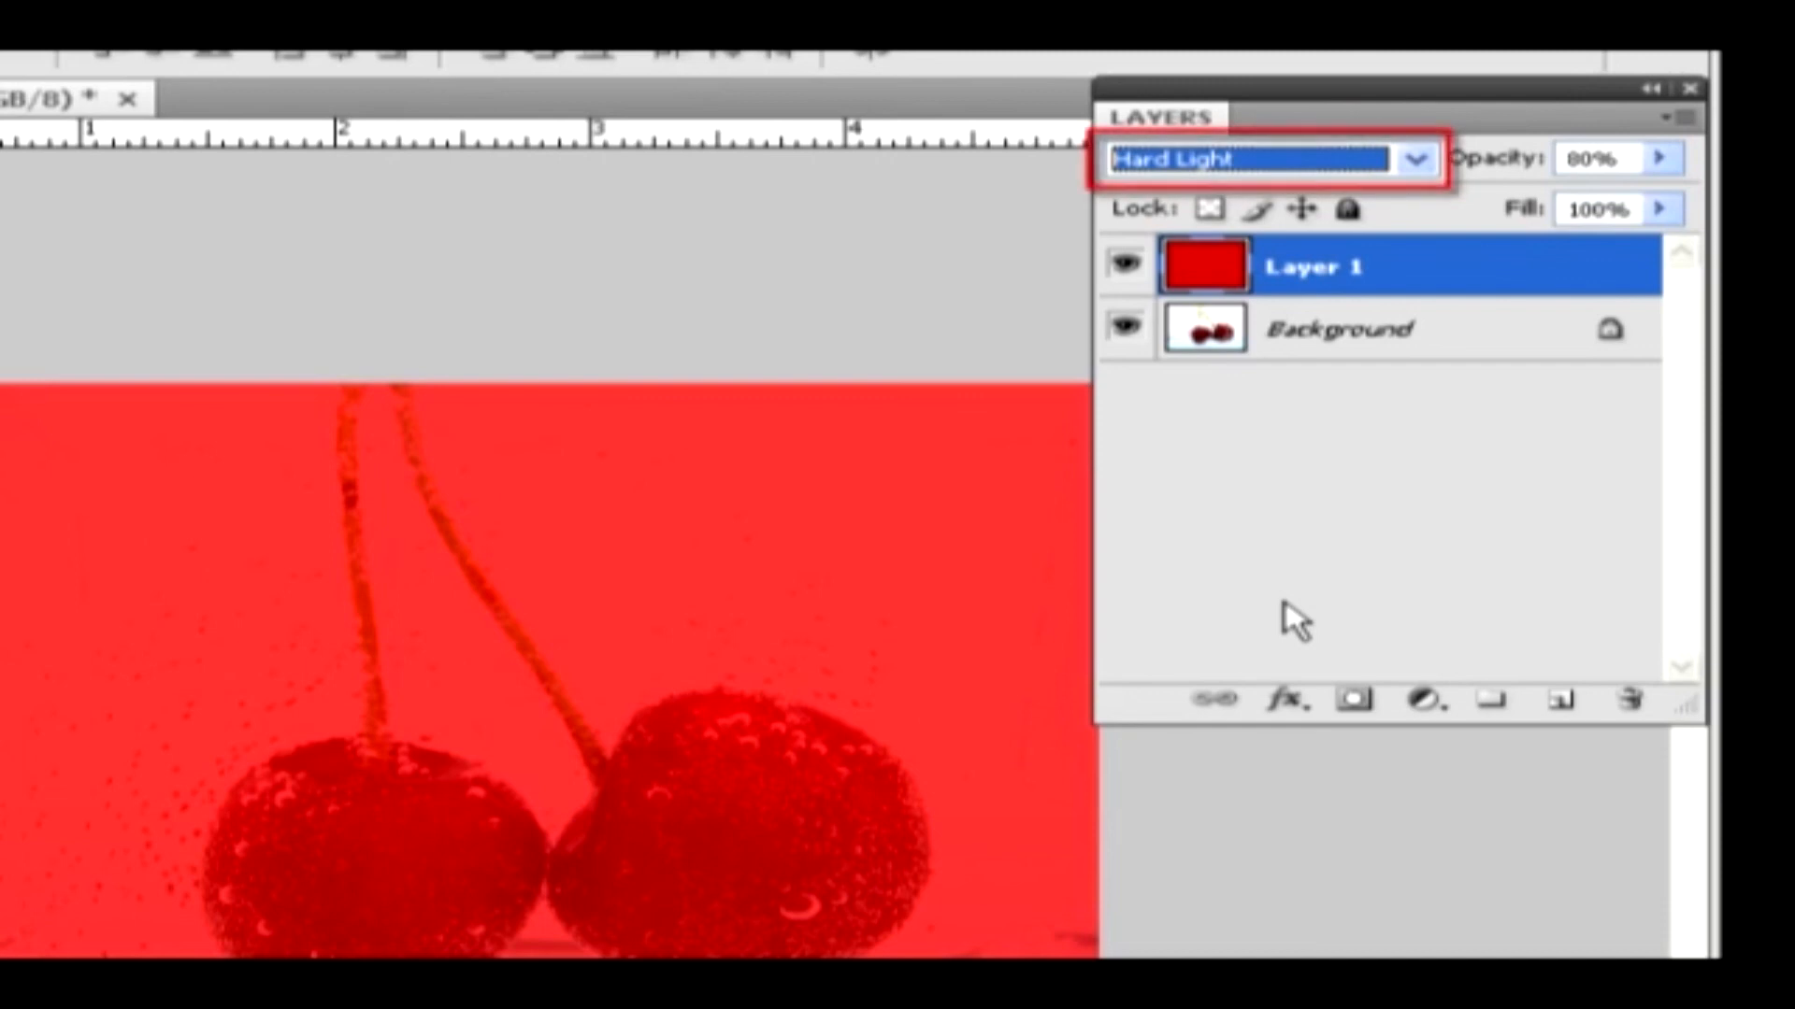
key(Down)
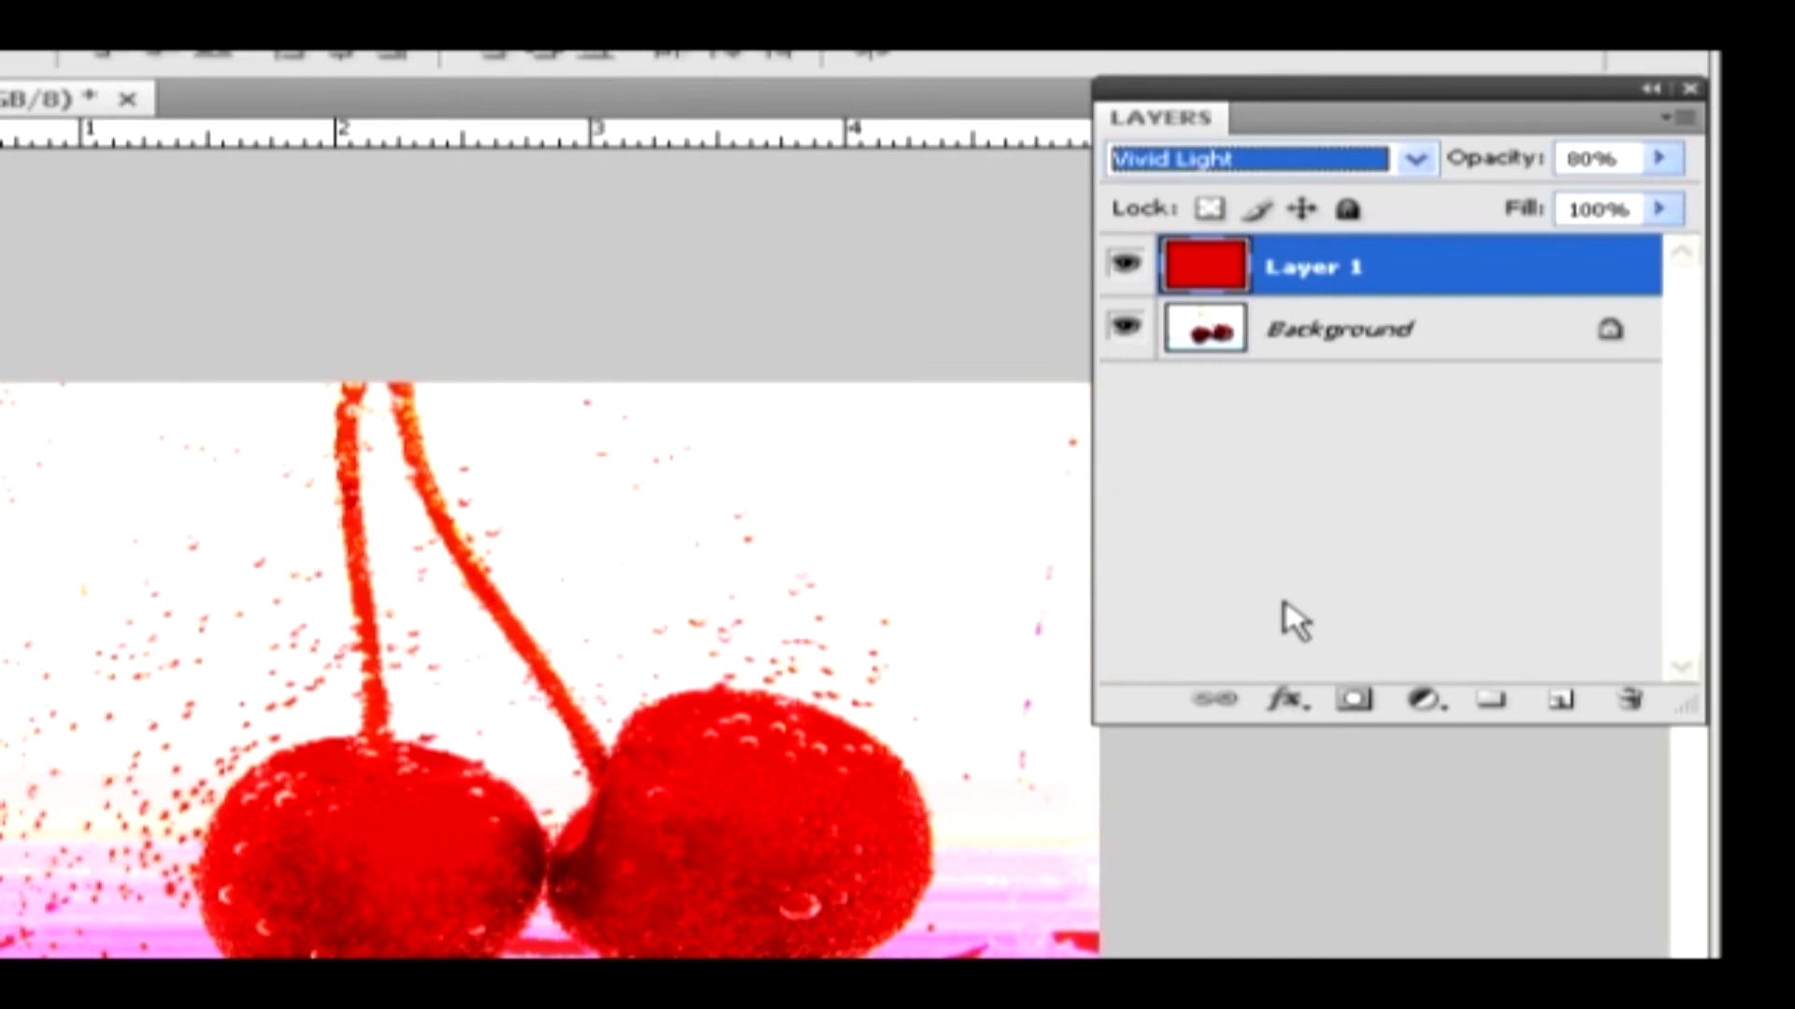
key(Down)
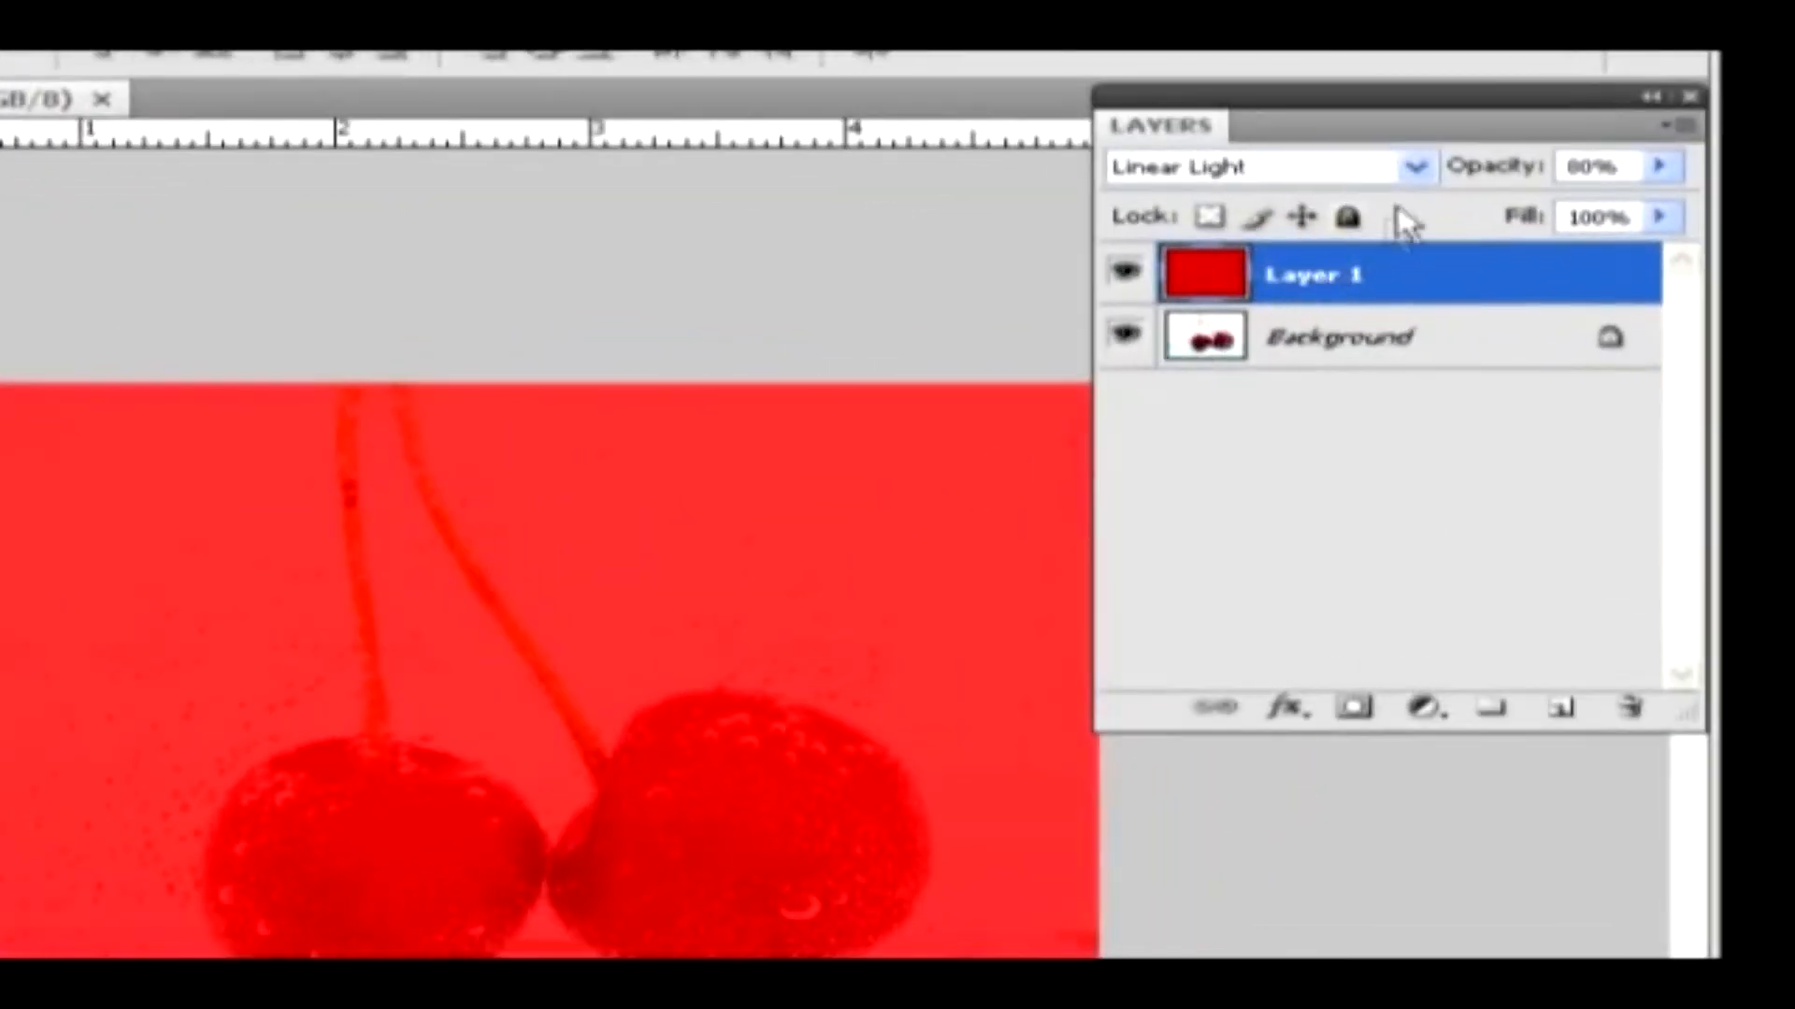
Switch the red layer's blend mode to Pin Light and on to Hard Mix, and set its opacity to 81%
click(1501, 217)
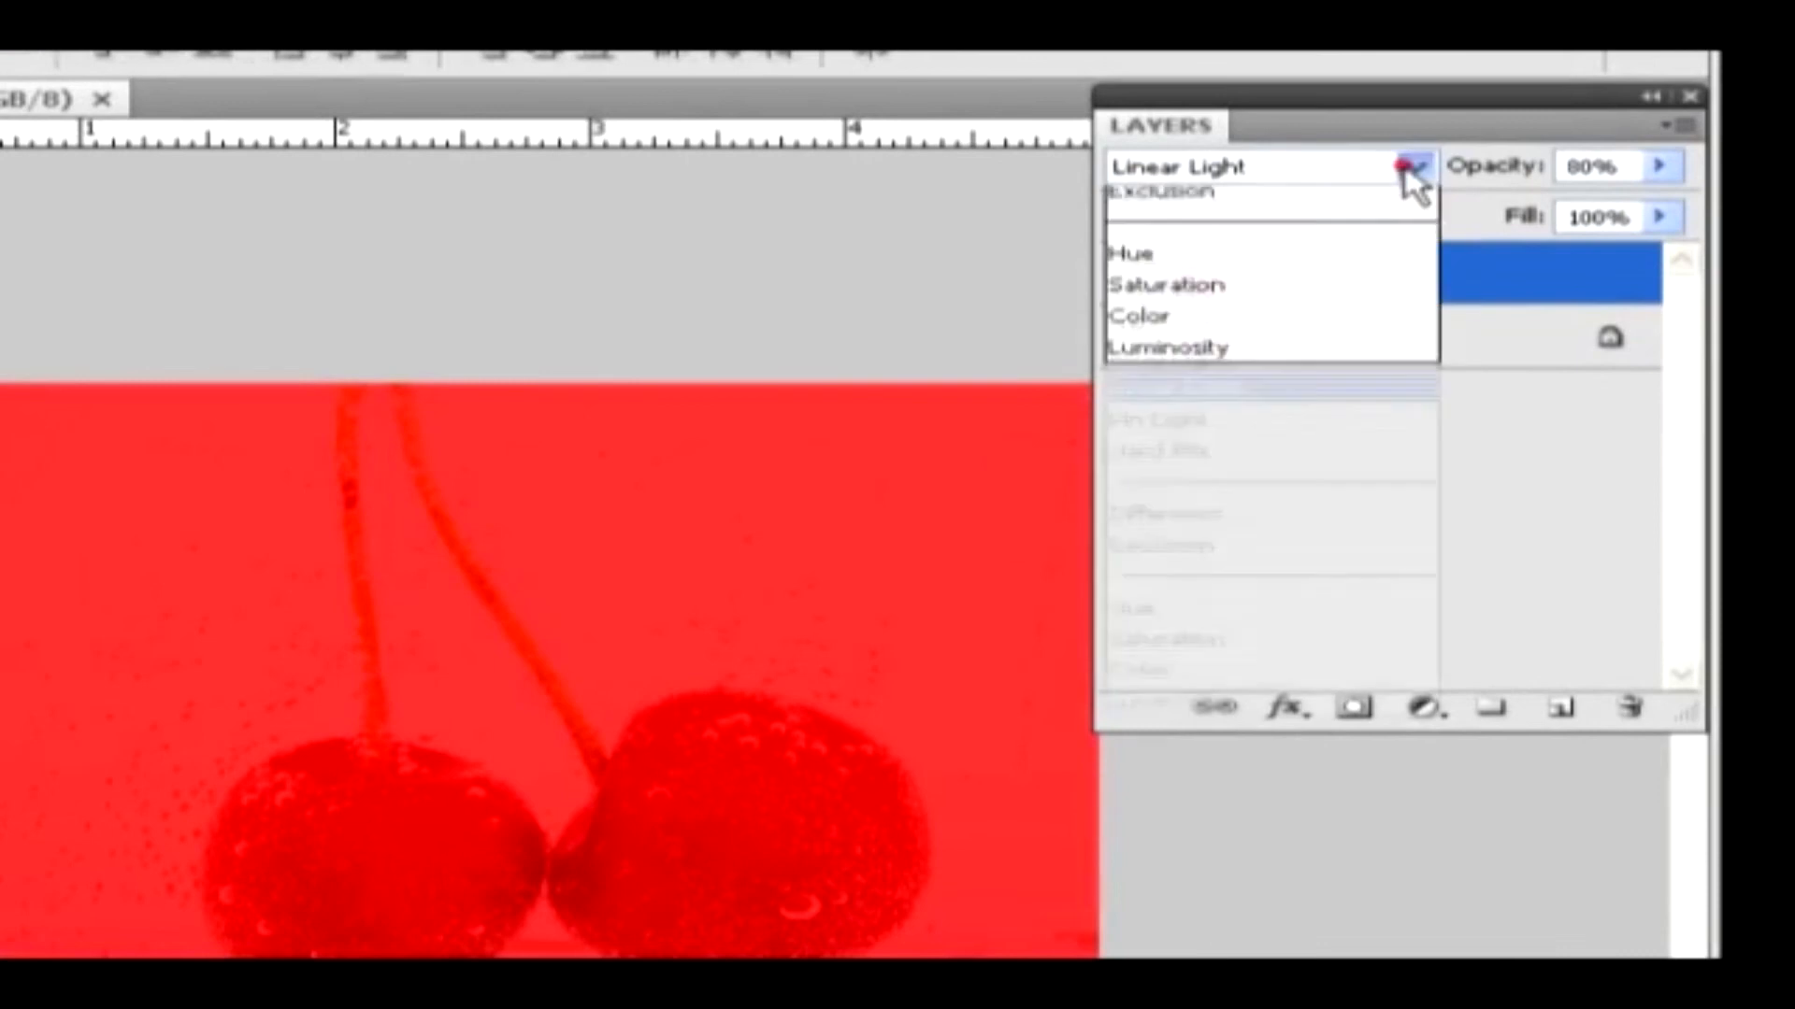
click(1187, 835)
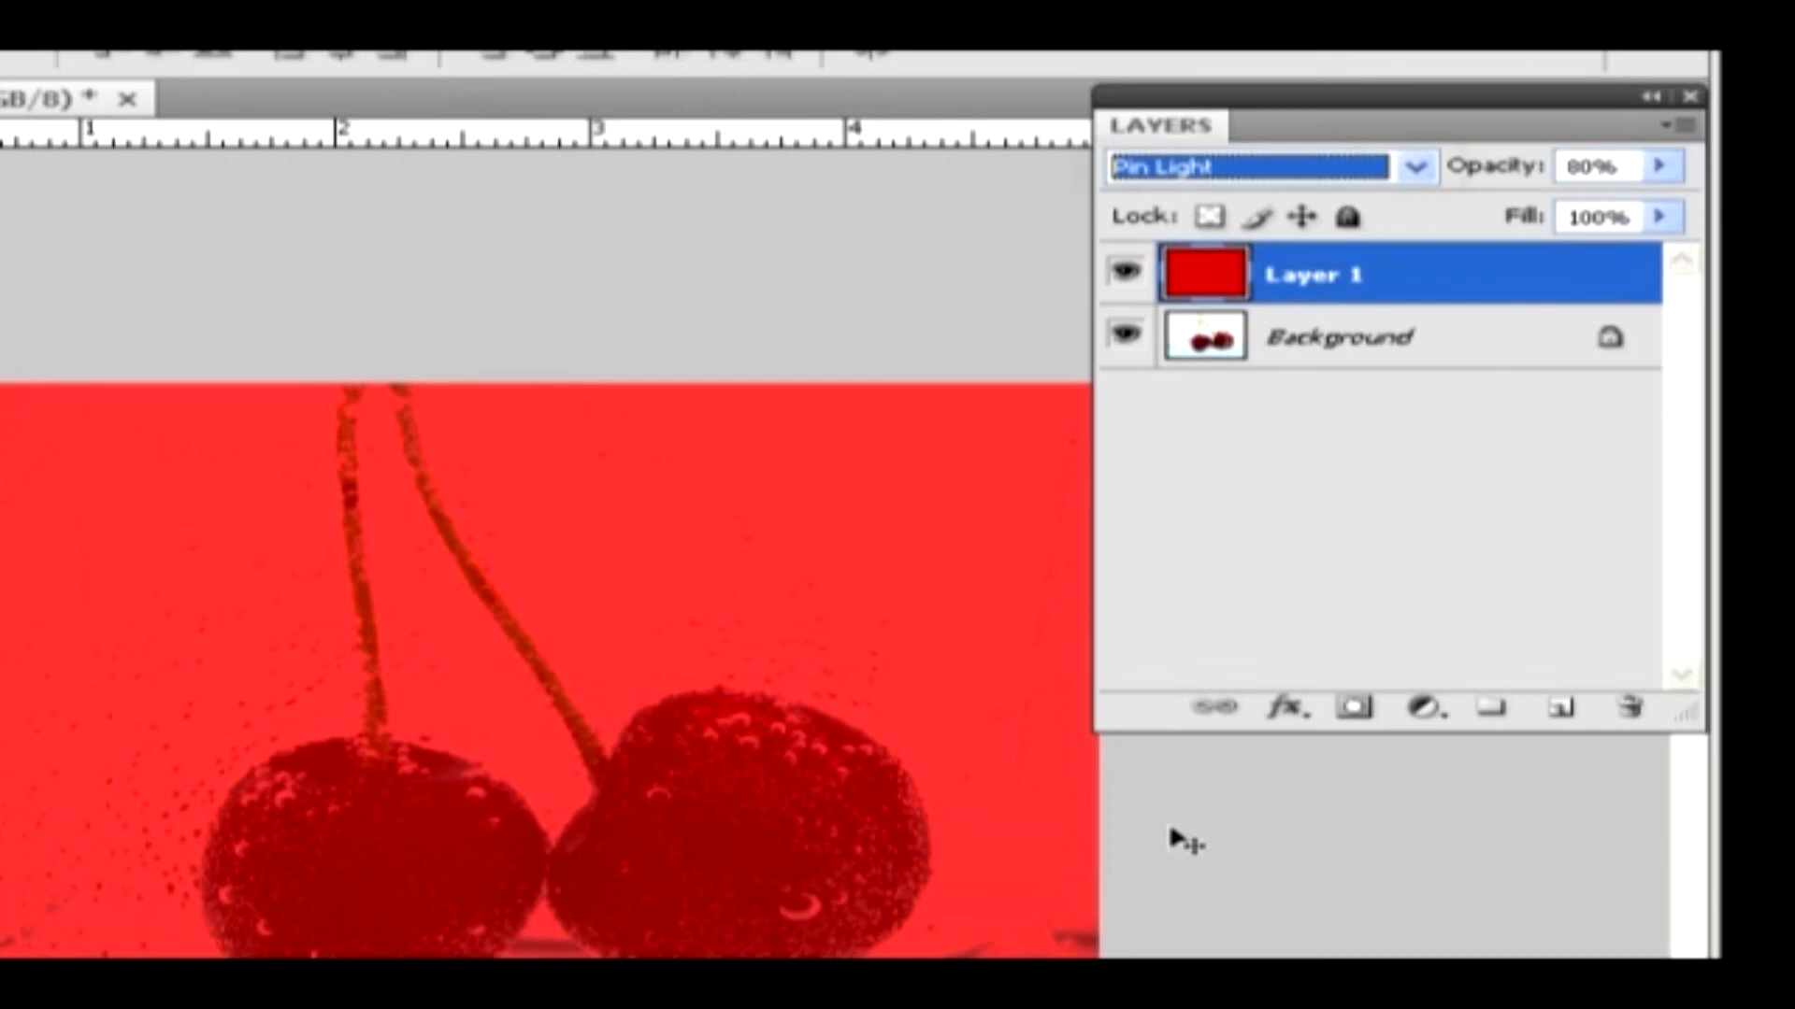
key(Down)
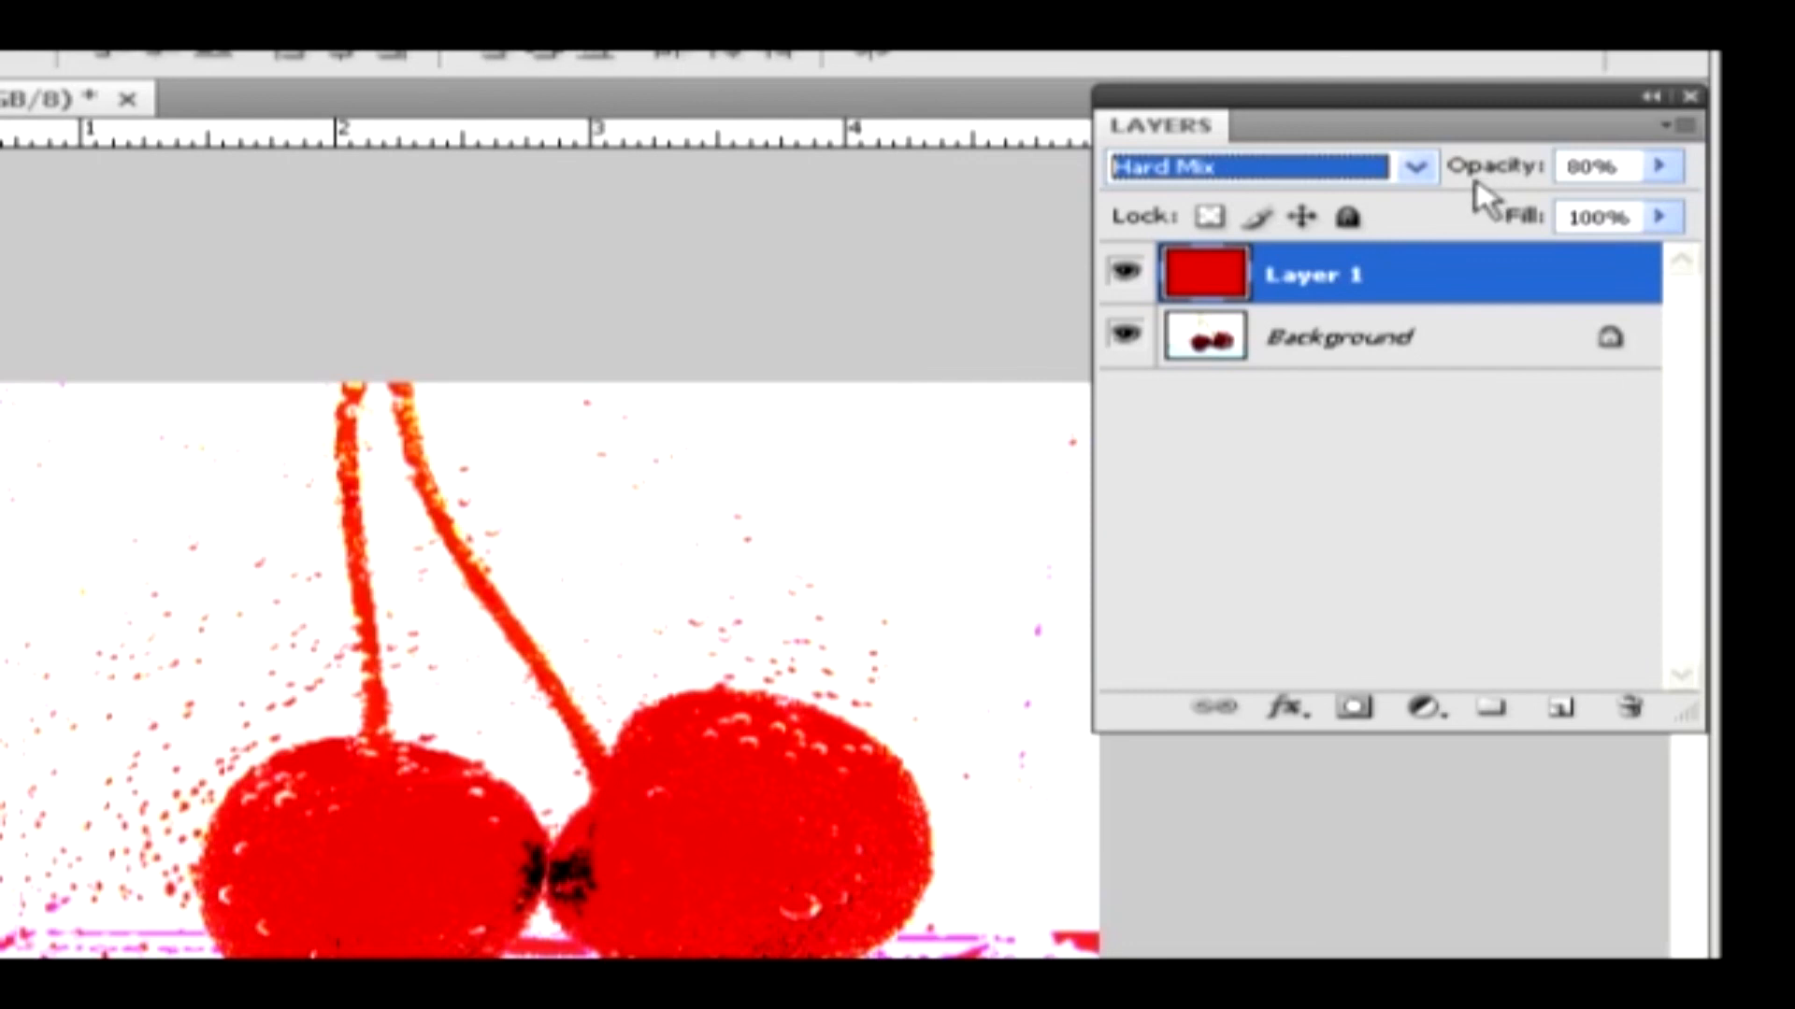
click(1661, 165)
mouse_move(1645, 206)
mouse_down()
mouse_move(1567, 212)
mouse_move(1606, 221)
mouse_move(1614, 202)
mouse_move(1638, 219)
mouse_up()
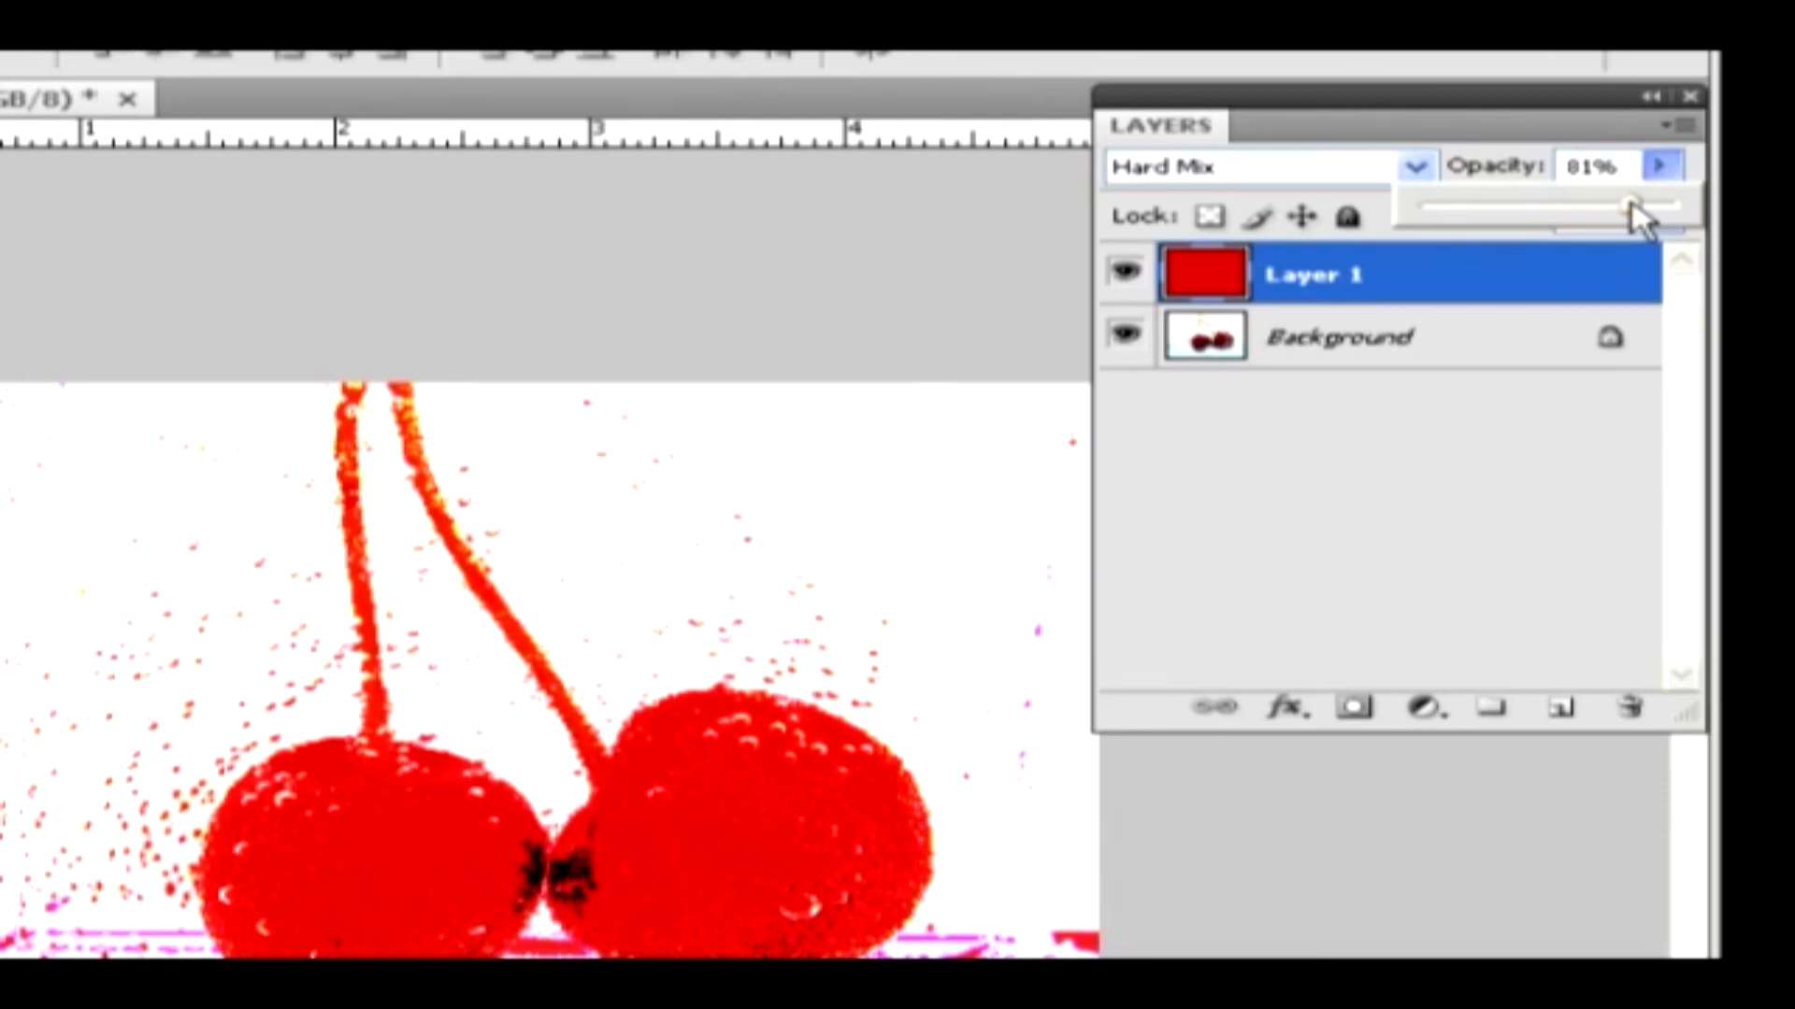
Add another new layer on top of the red layer and fill it with the light cyan foreground color
click(1559, 708)
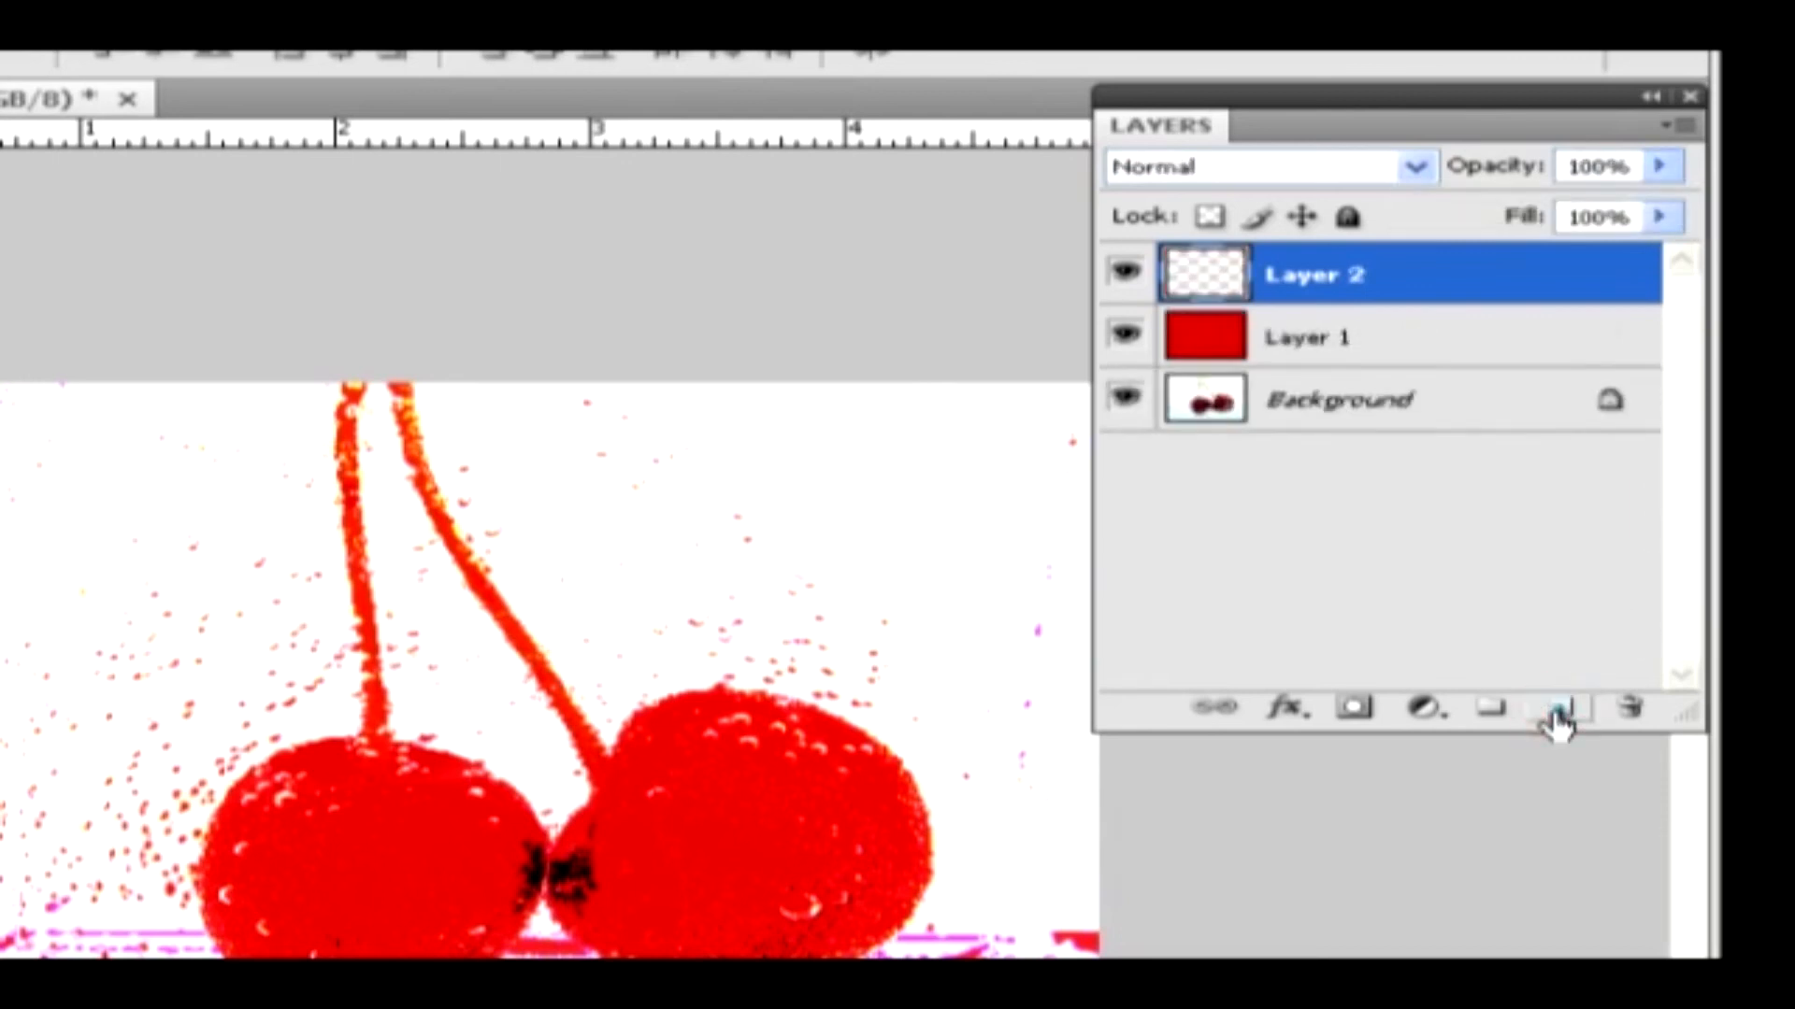
key(alt+BackSpace)
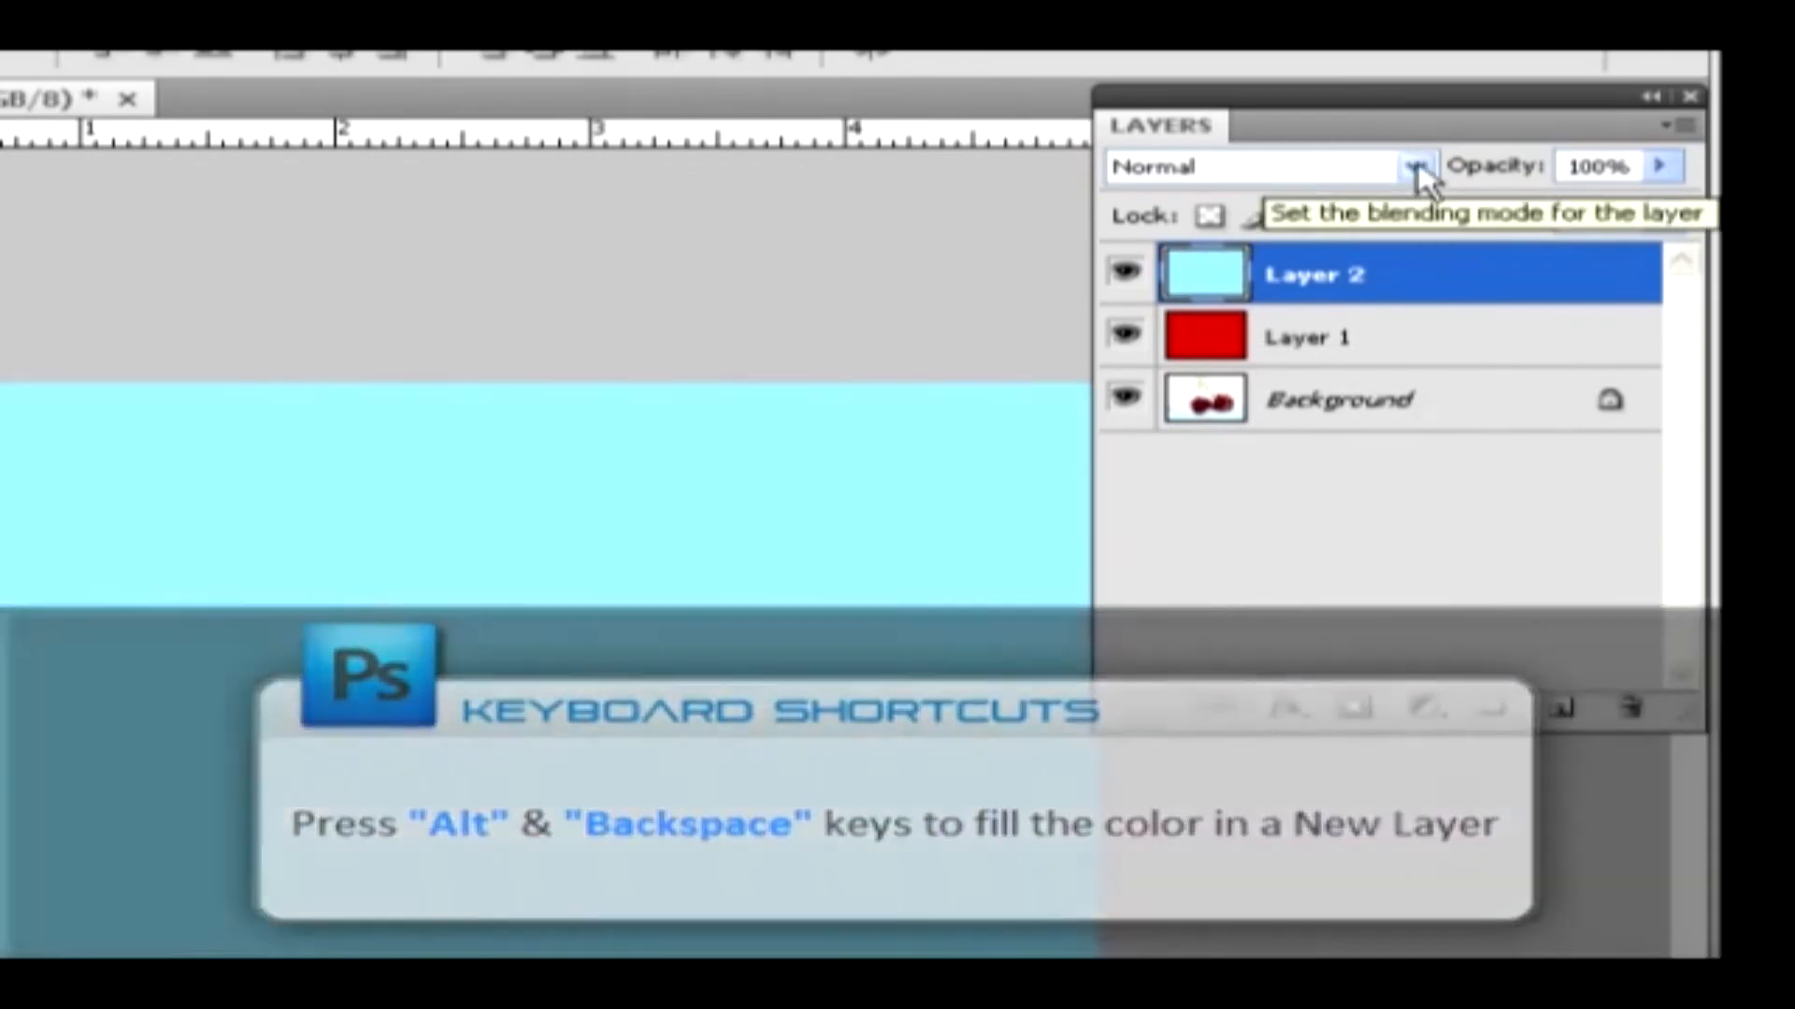
Set the cyan layer's blend mode to Difference and step on through Exclusion, Hue, Saturation and Color to Luminosity
click(1417, 165)
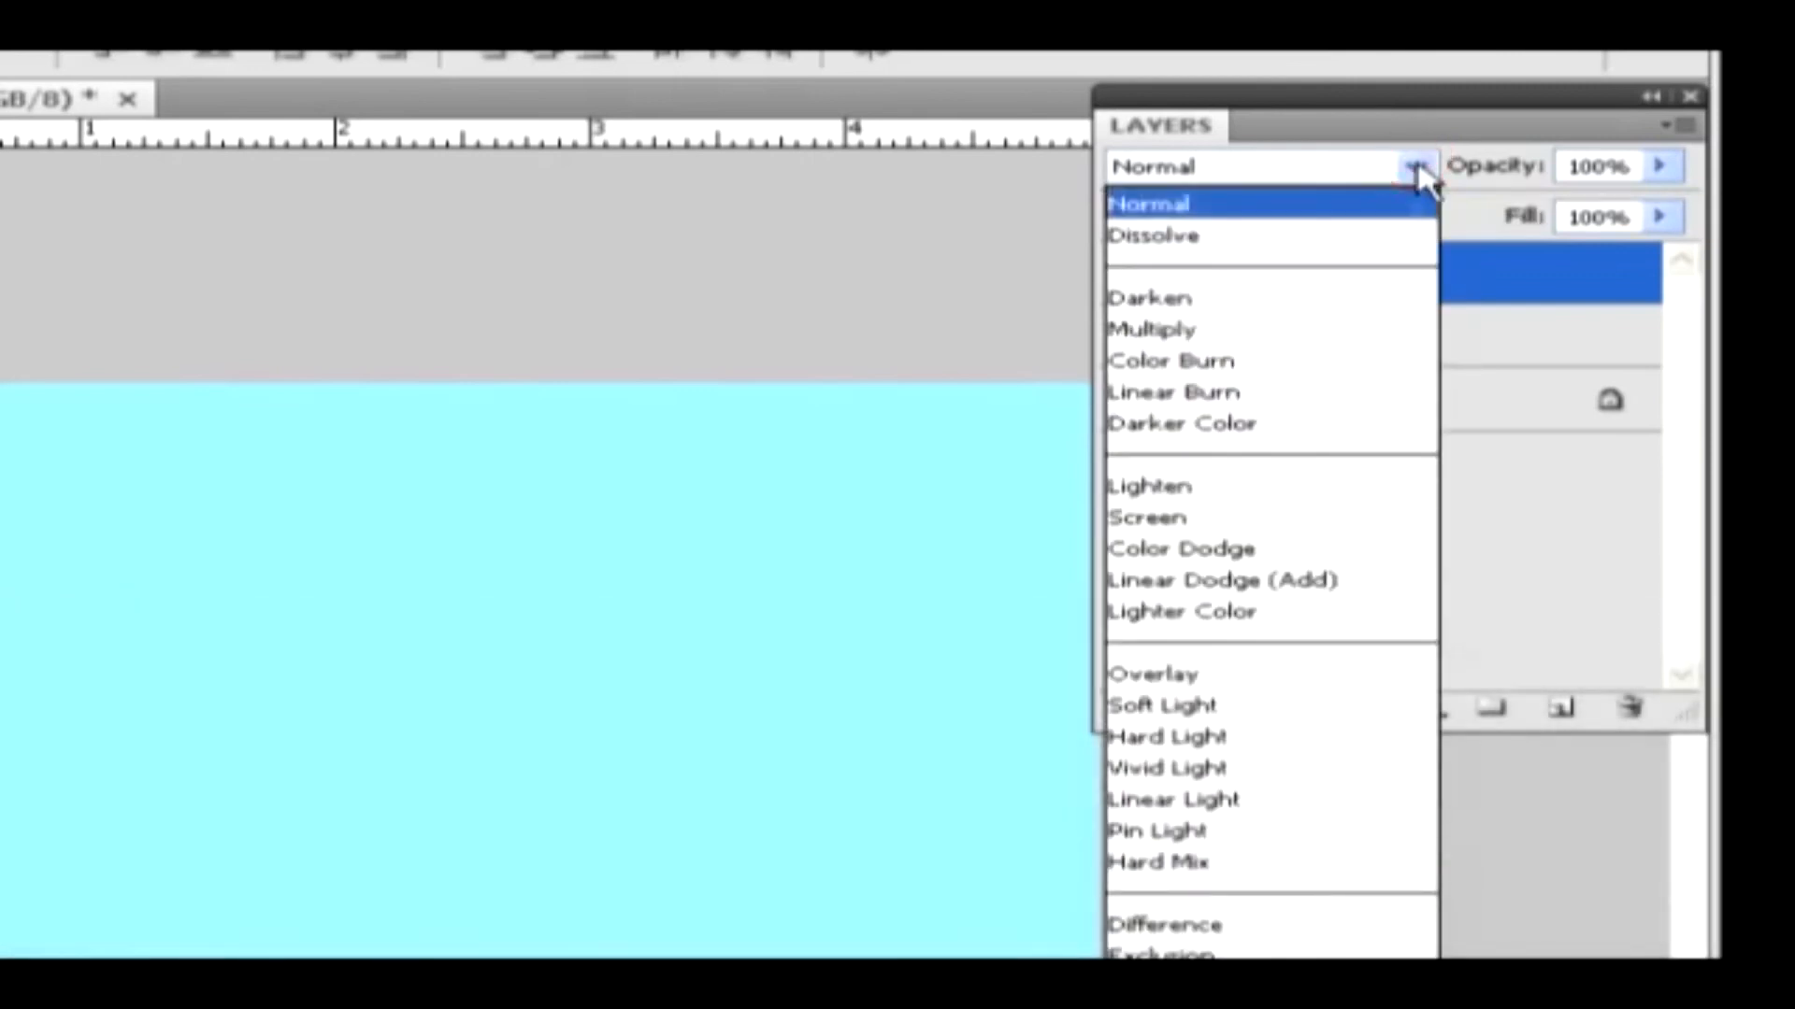
click(1250, 925)
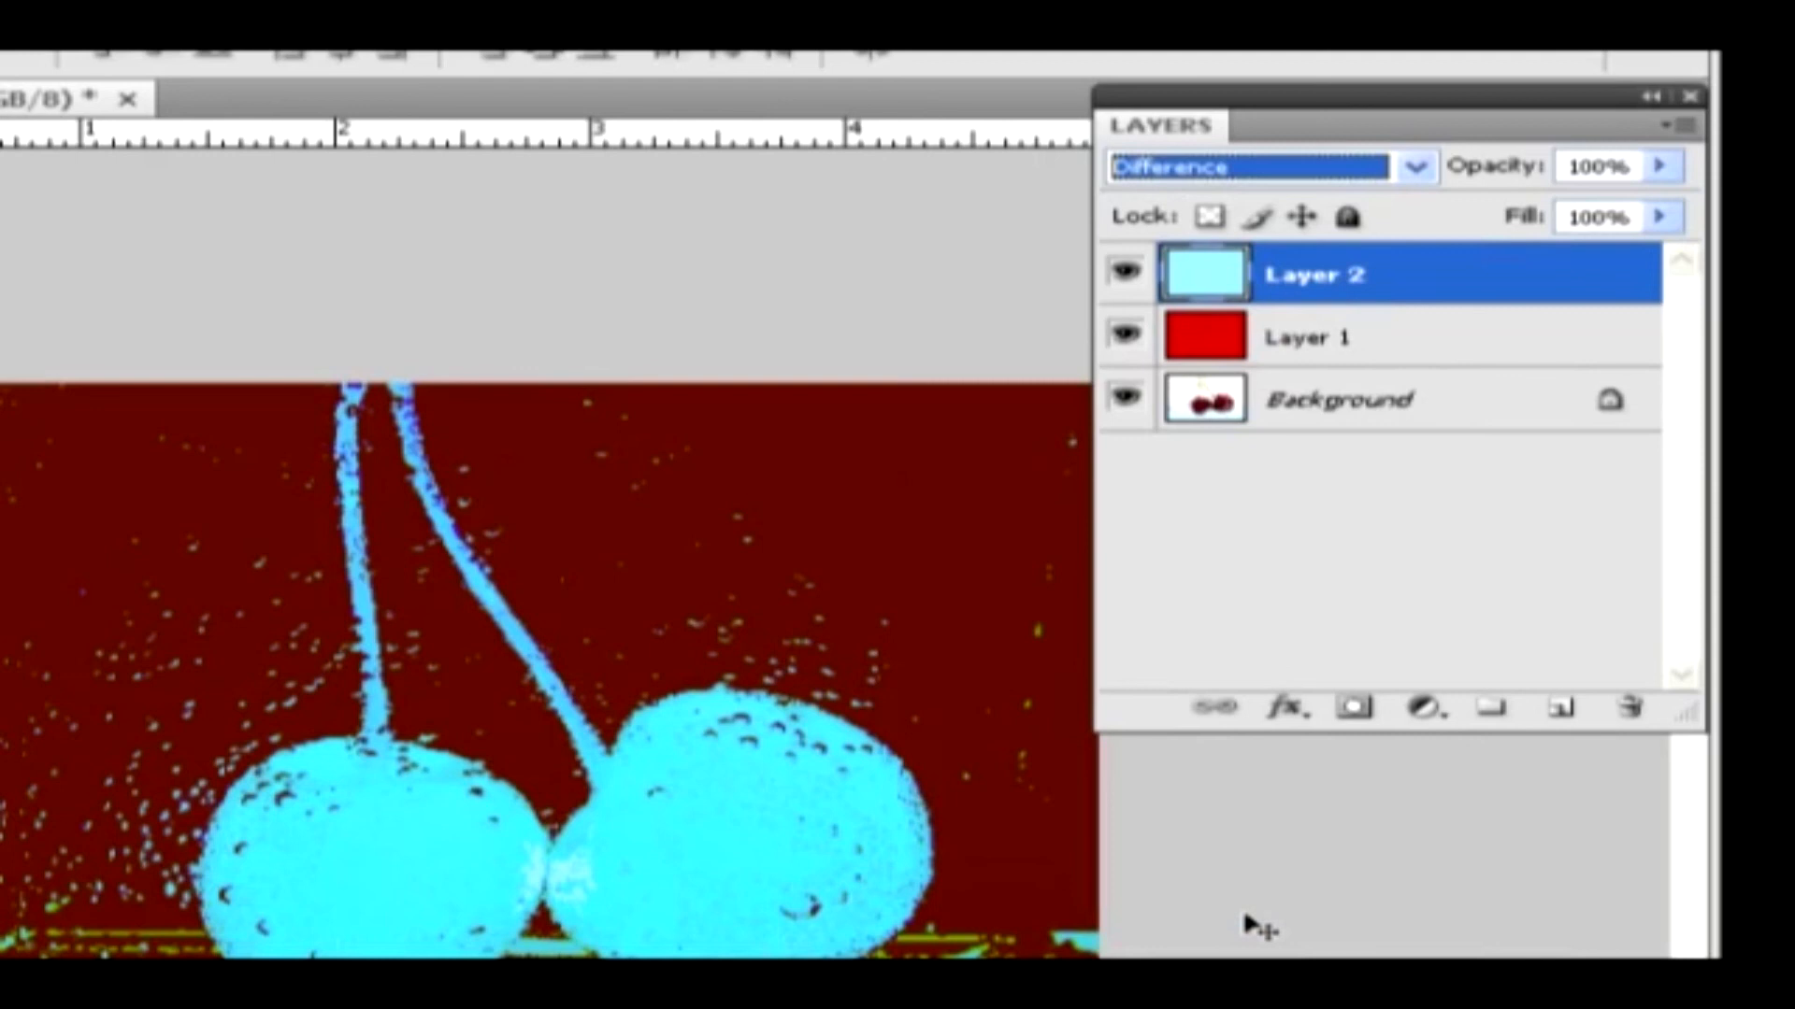
key(Down)
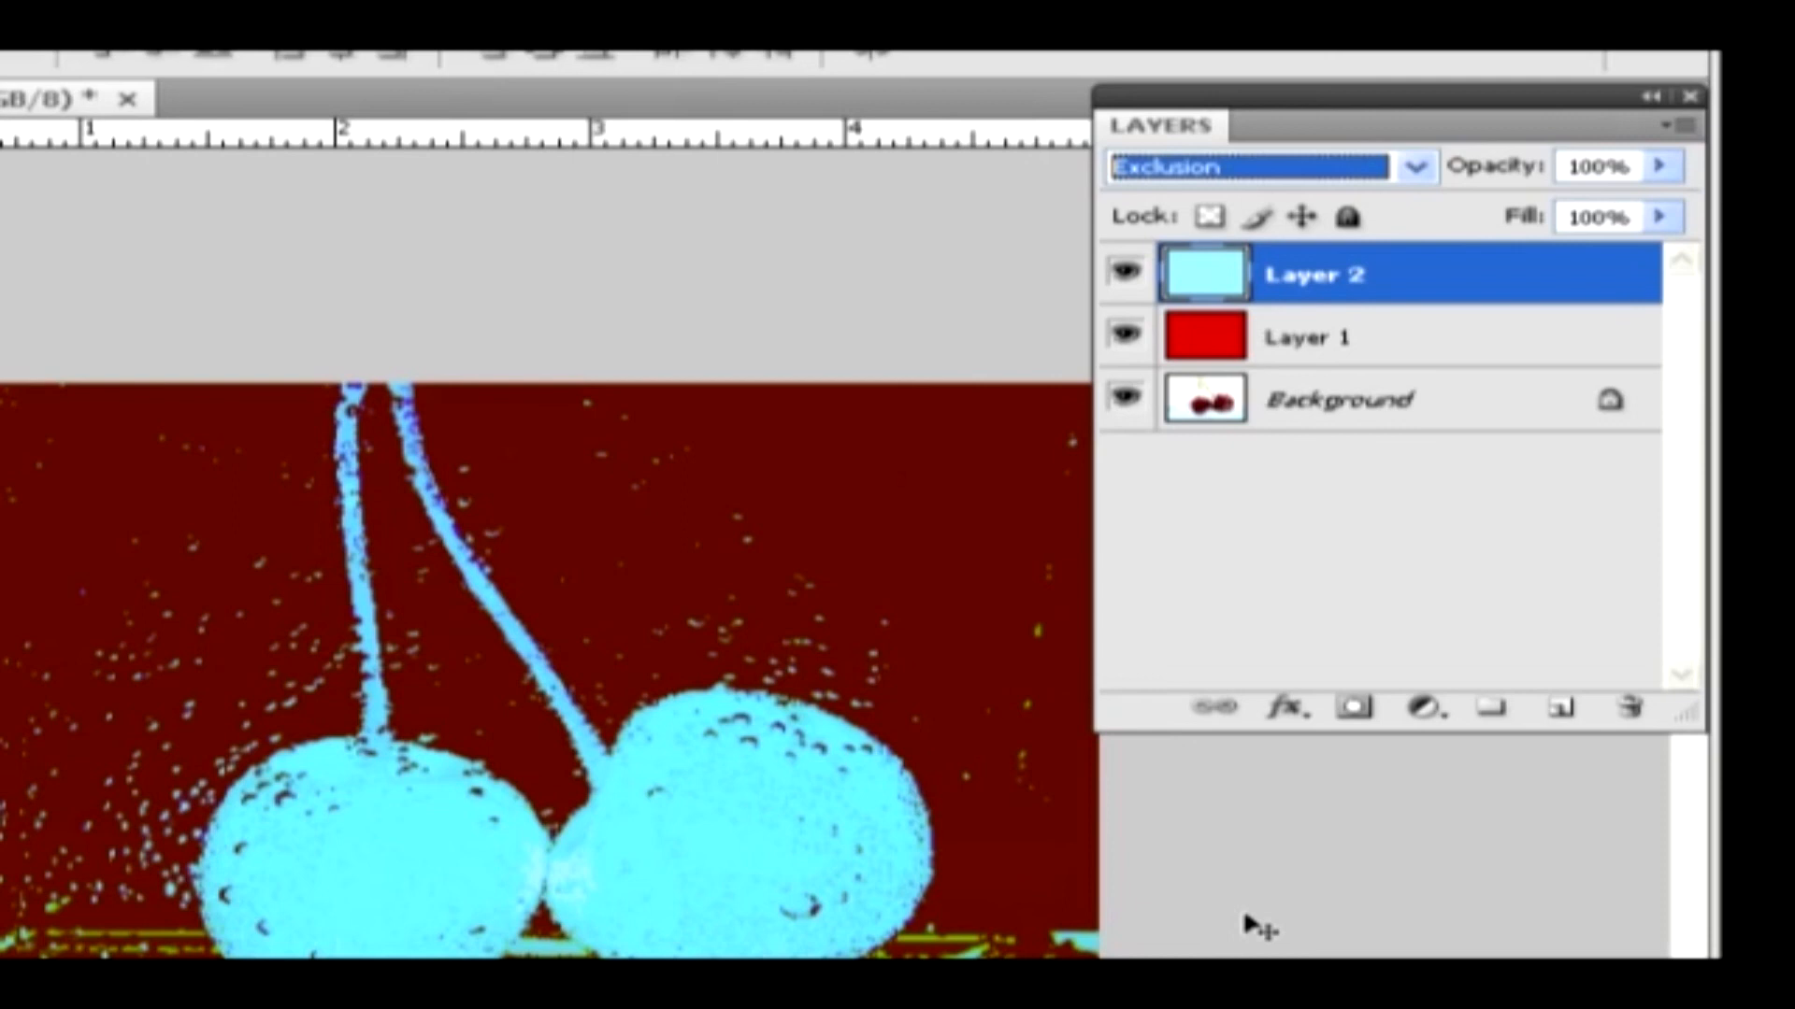
key(Down)
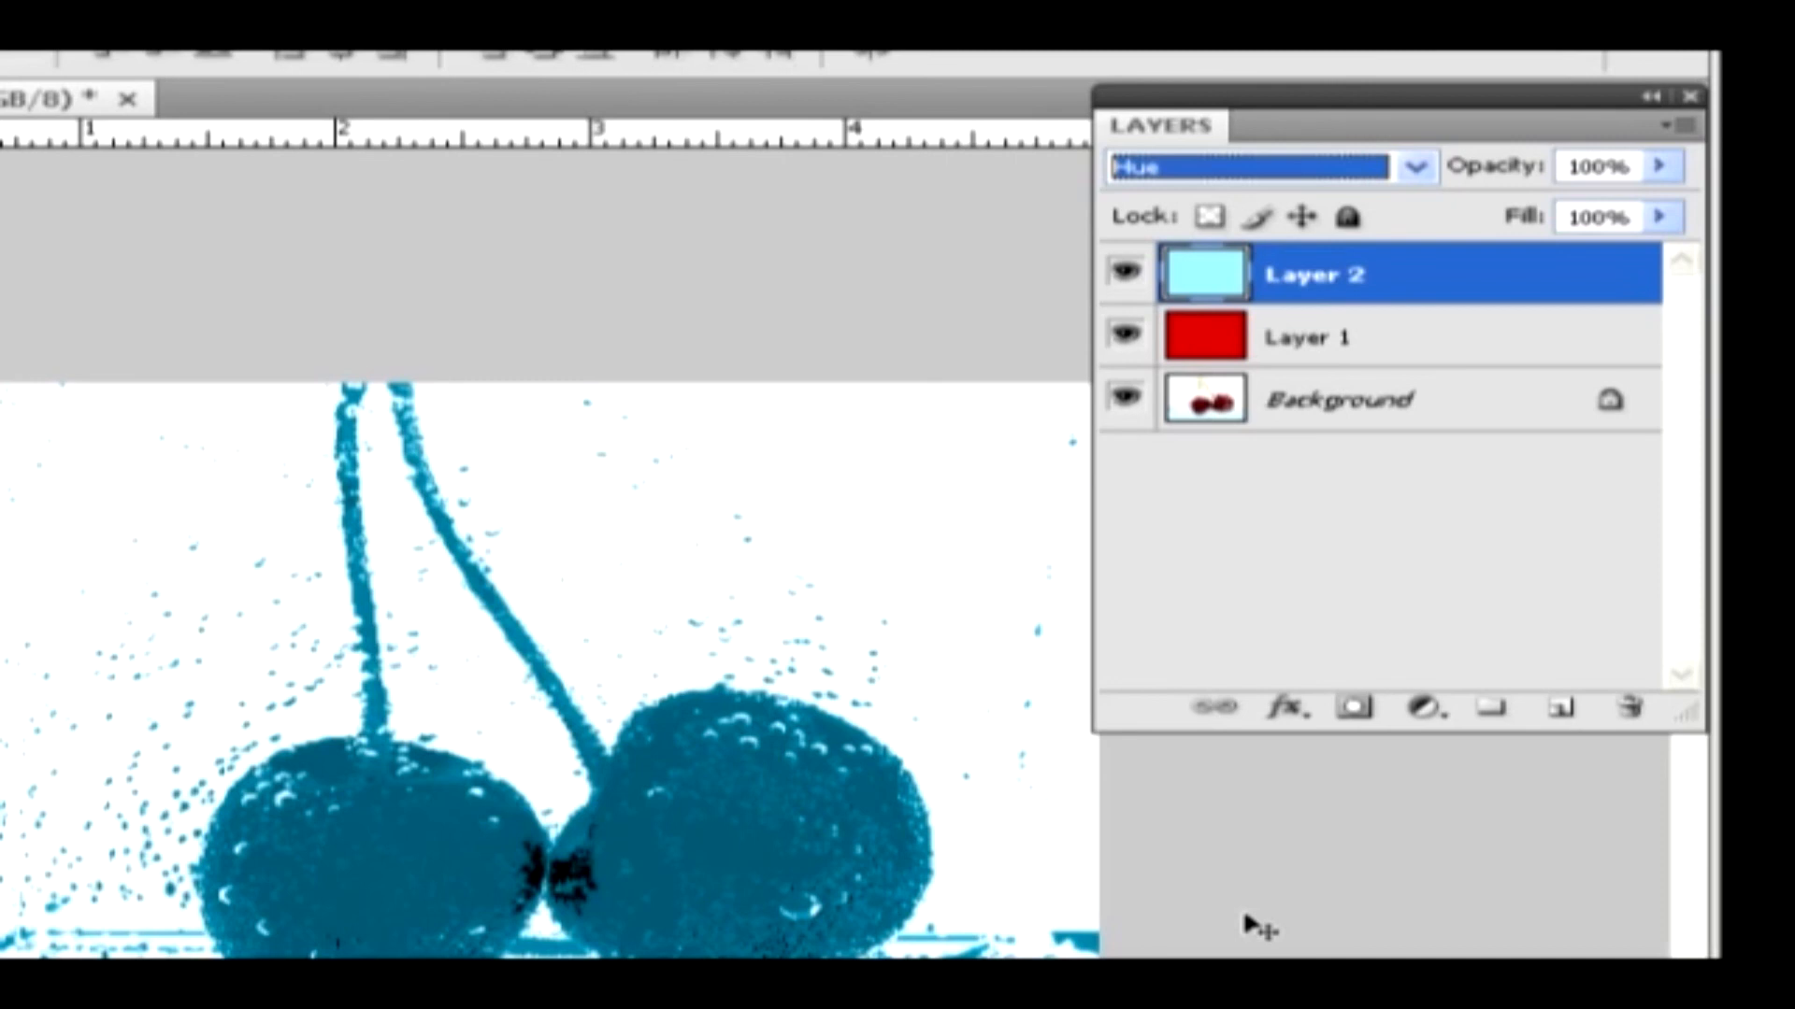
key(Down)
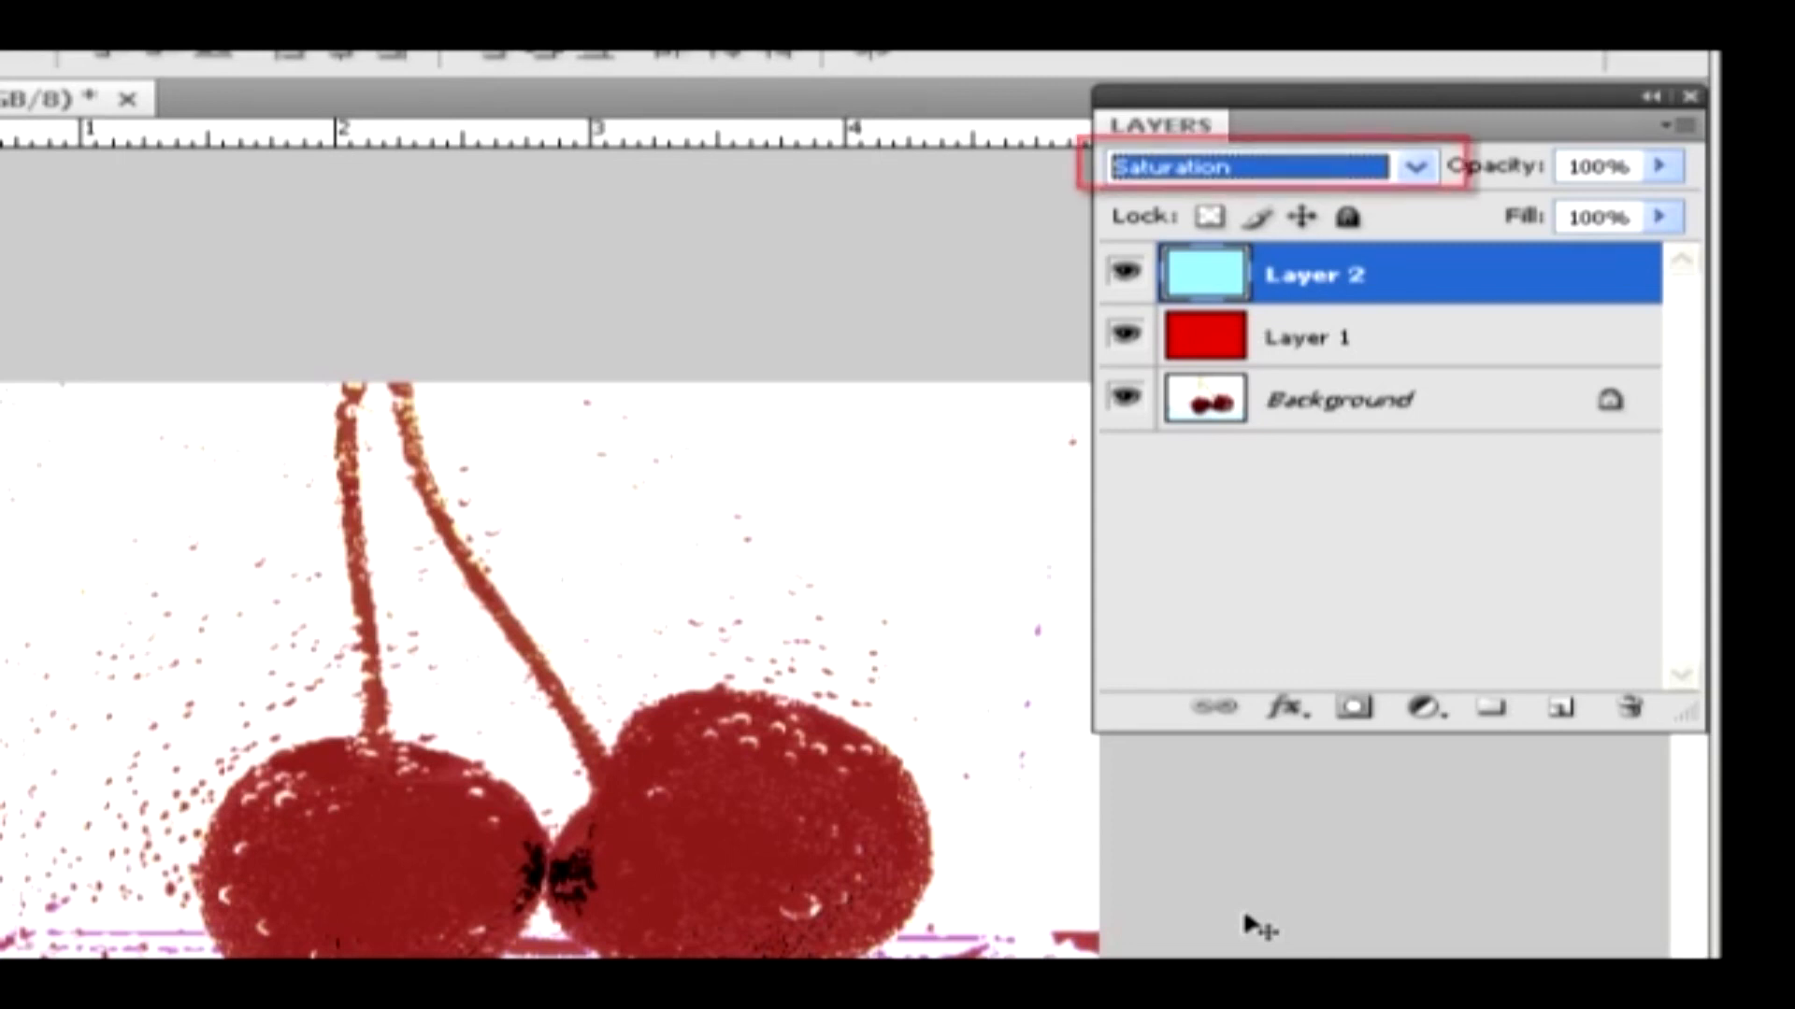
key(Down)
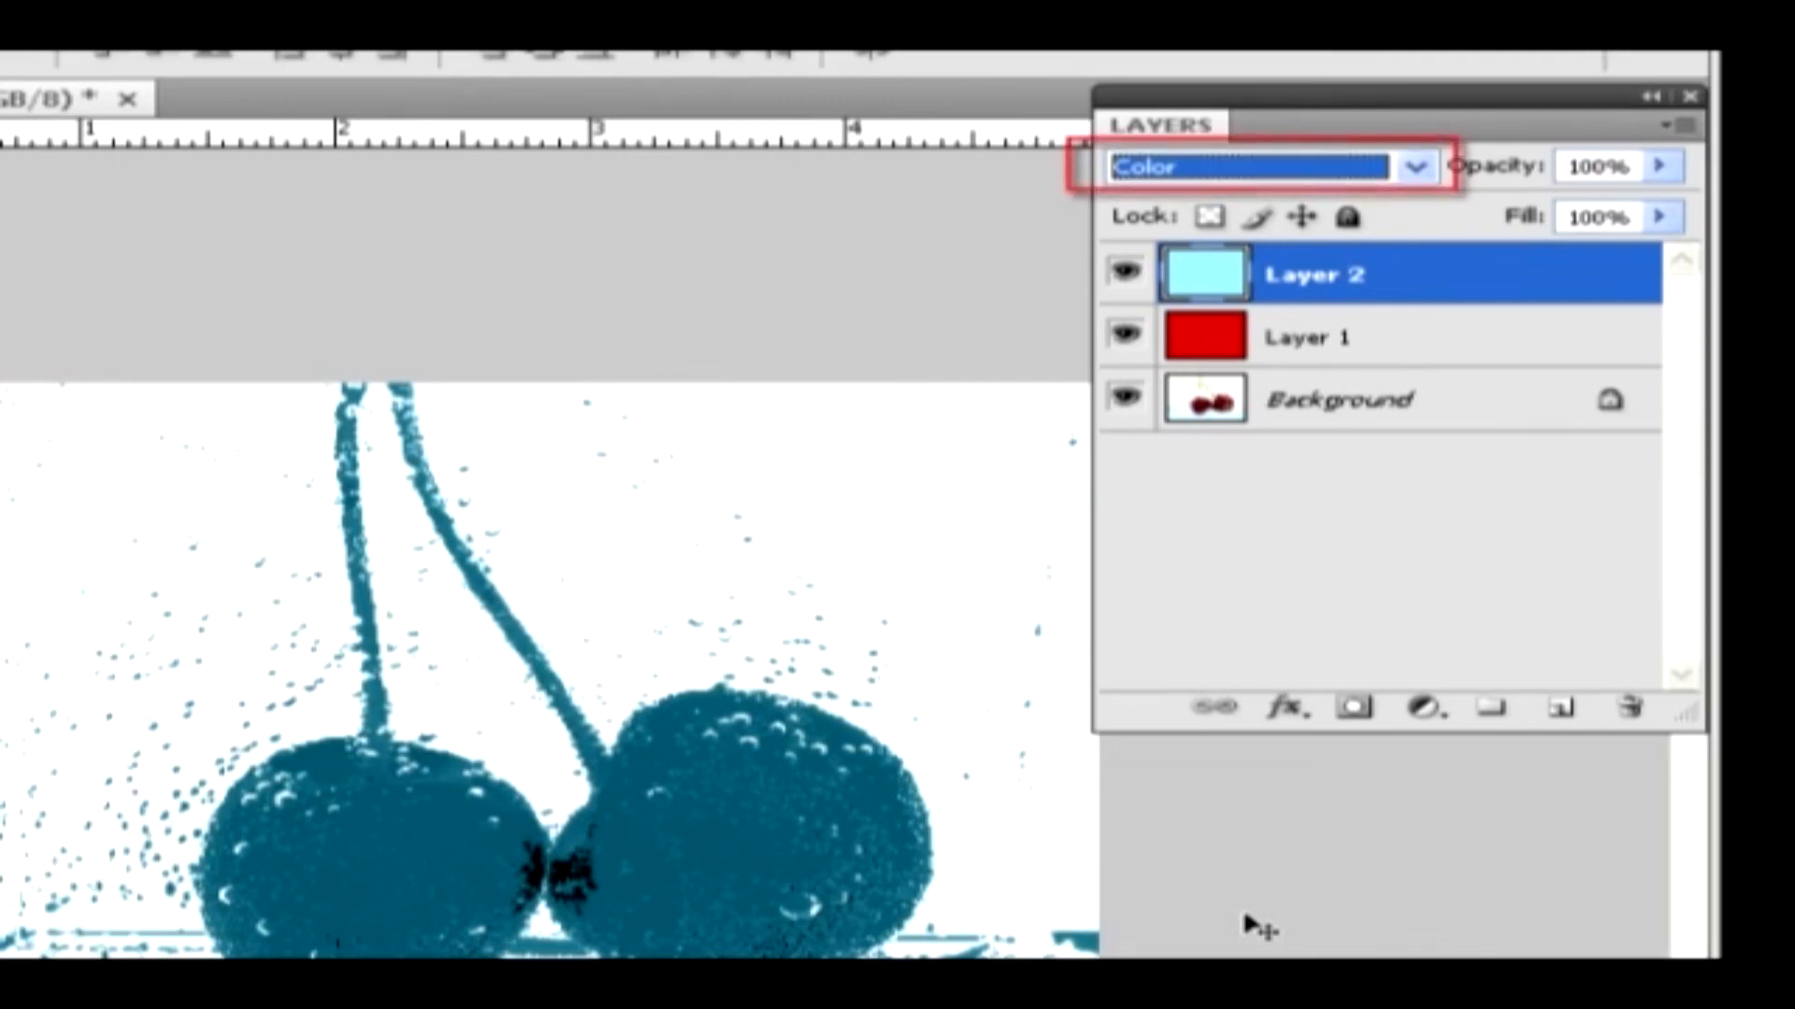
key(Down)
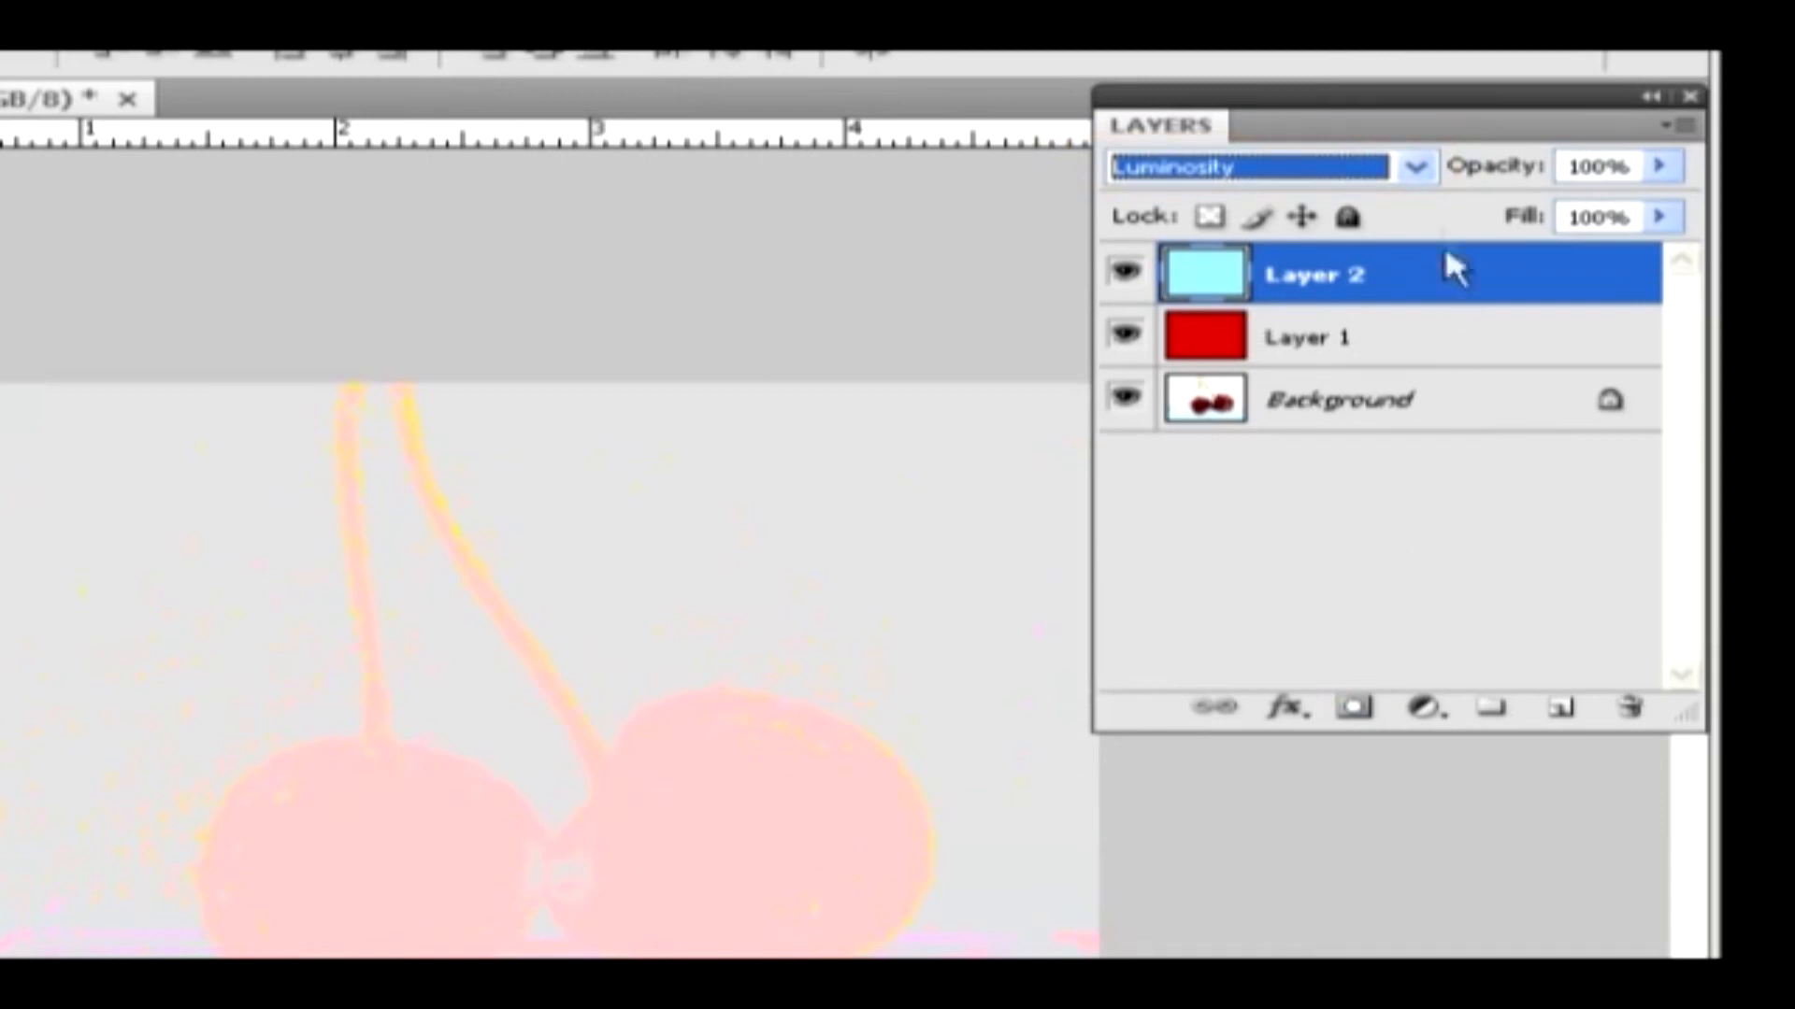
Open the blend mode choices for the cyan layer
click(1416, 168)
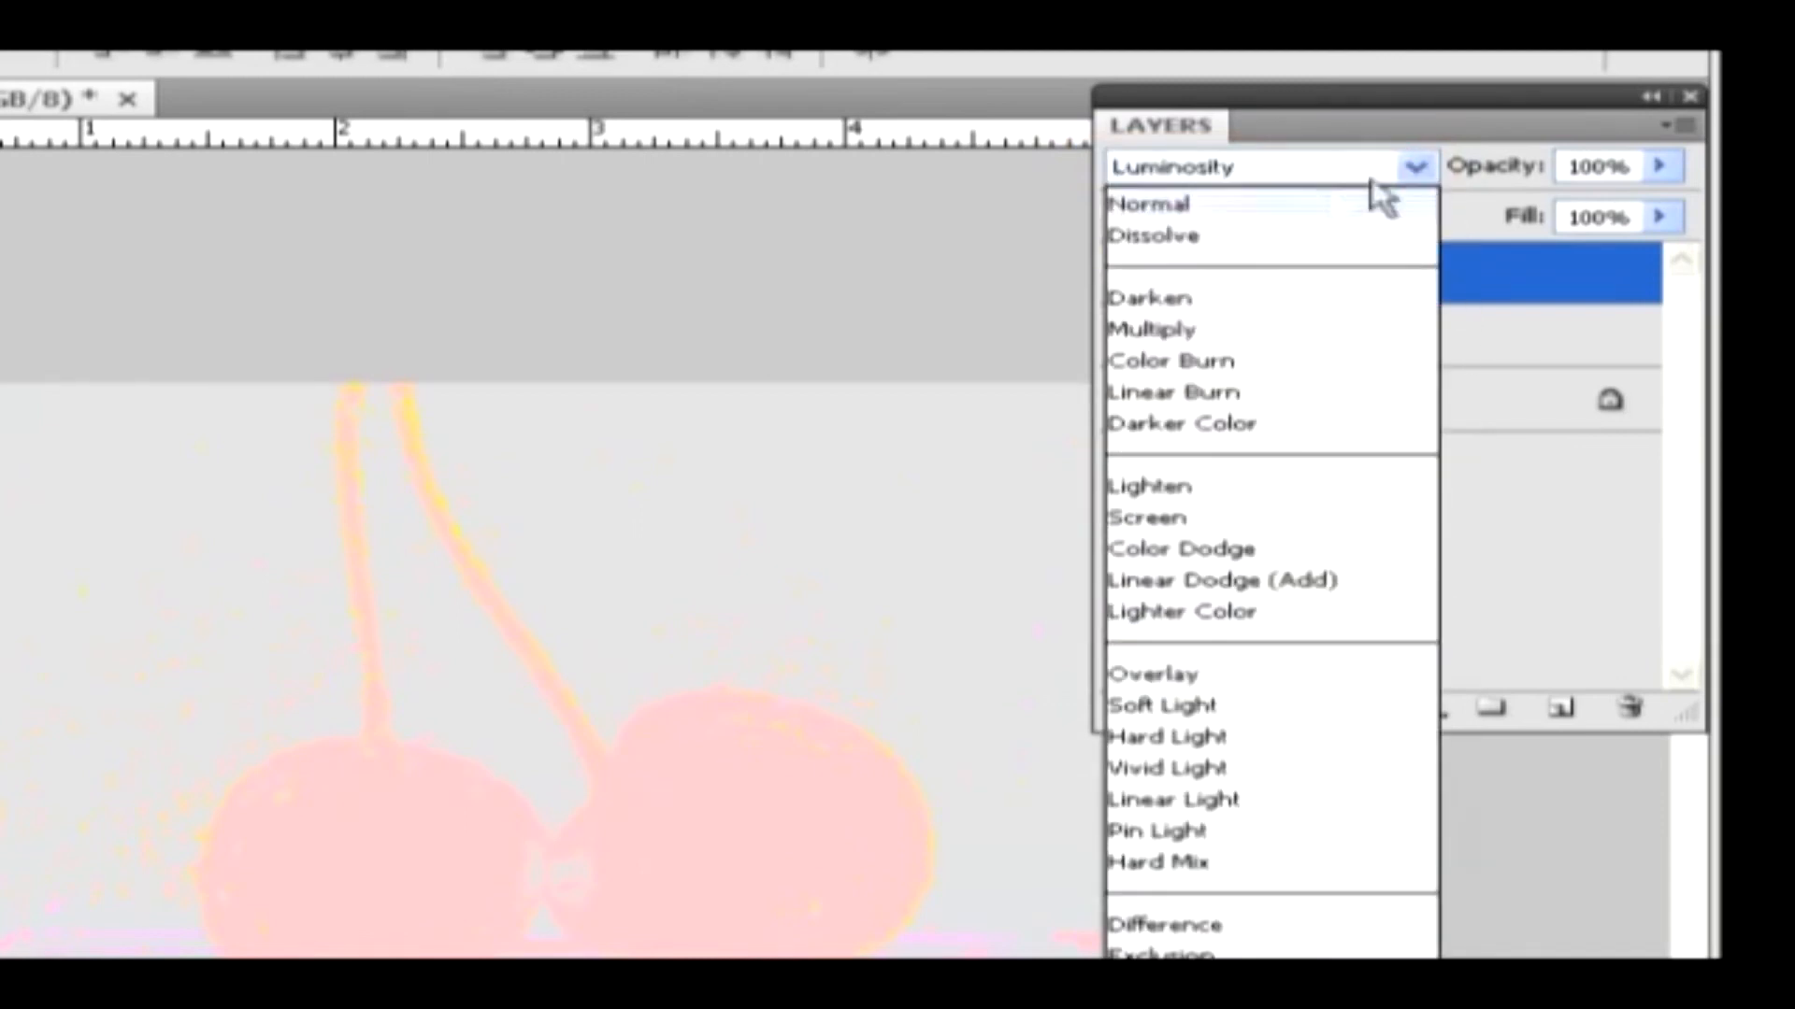